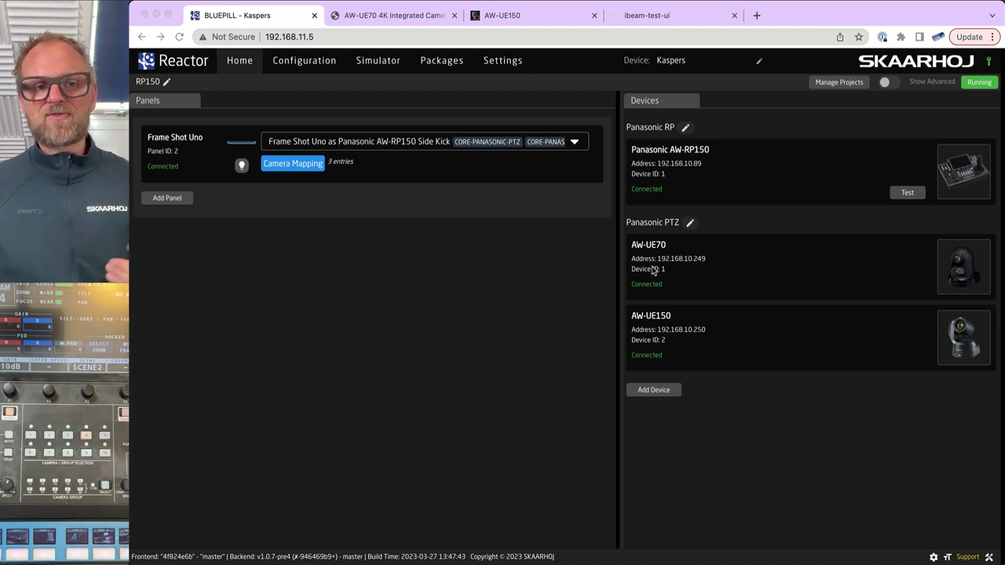
Open the package list and examine the installed device cores, their running status and versions, down to the available packages.
click(437, 62)
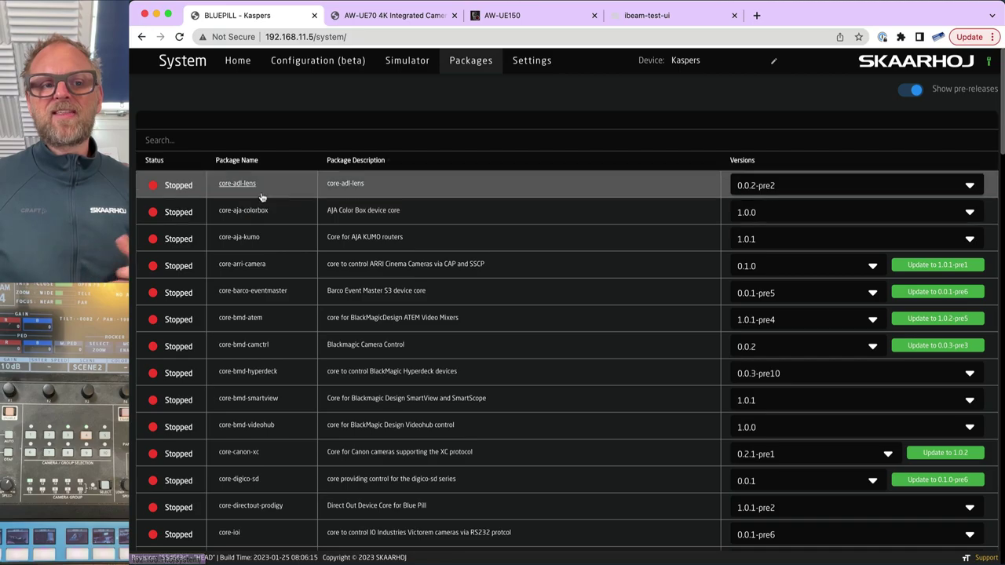
scroll(228, 236, down, 5)
scroll(229, 242, down, 5)
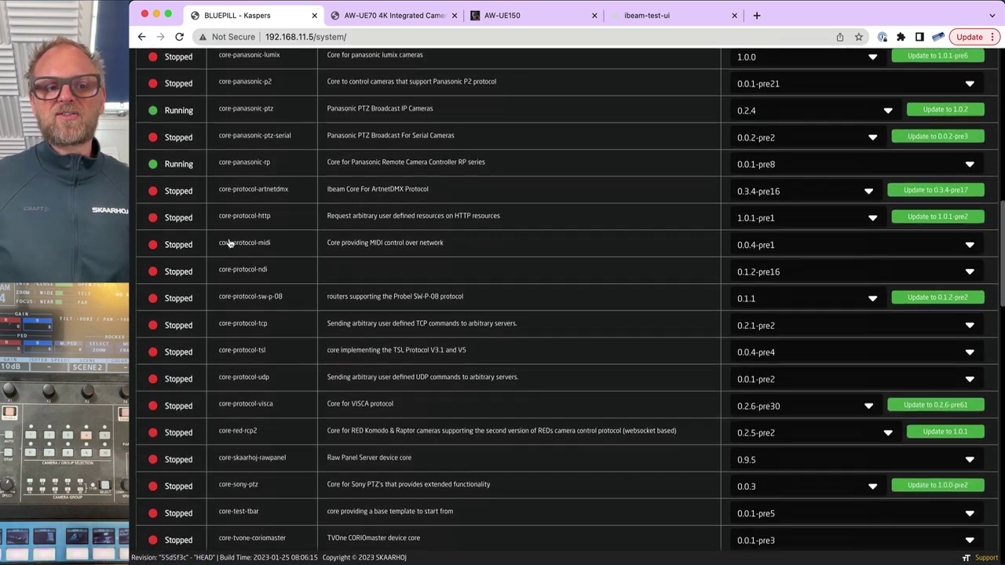
scroll(230, 242, up, 10)
scroll(230, 243, up, 3)
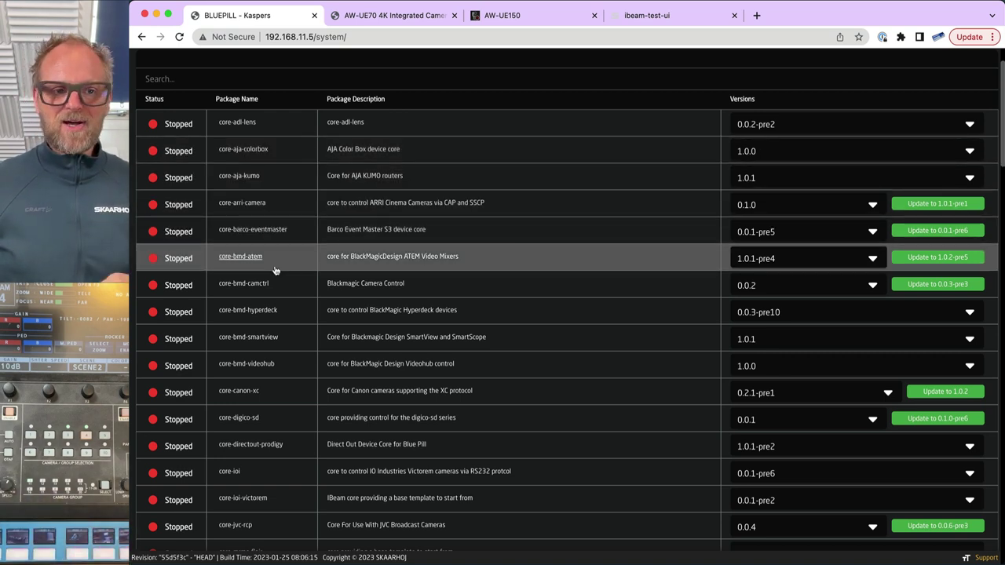
scroll(271, 277, down, 3)
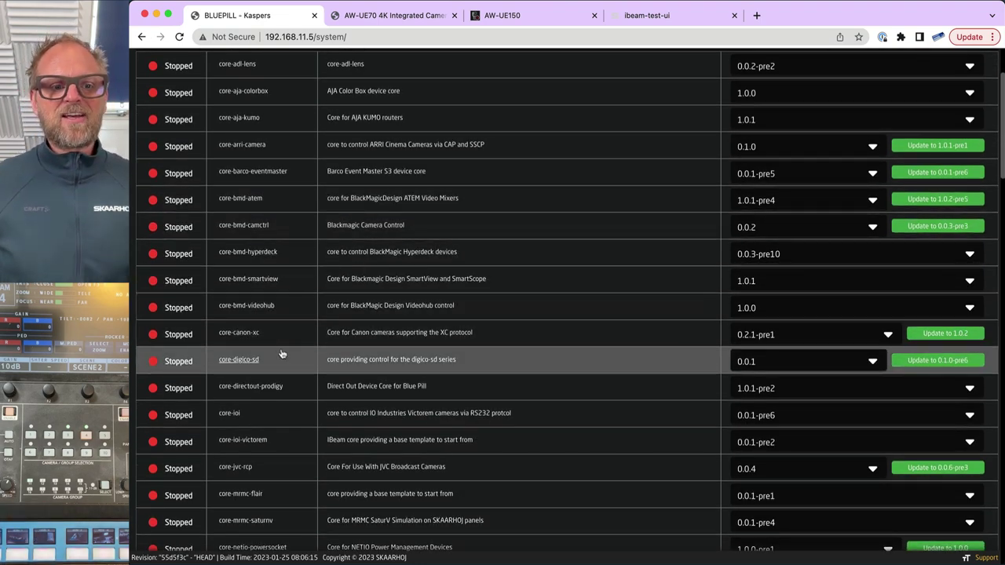
scroll(282, 357, down, 5)
scroll(282, 355, down, 4)
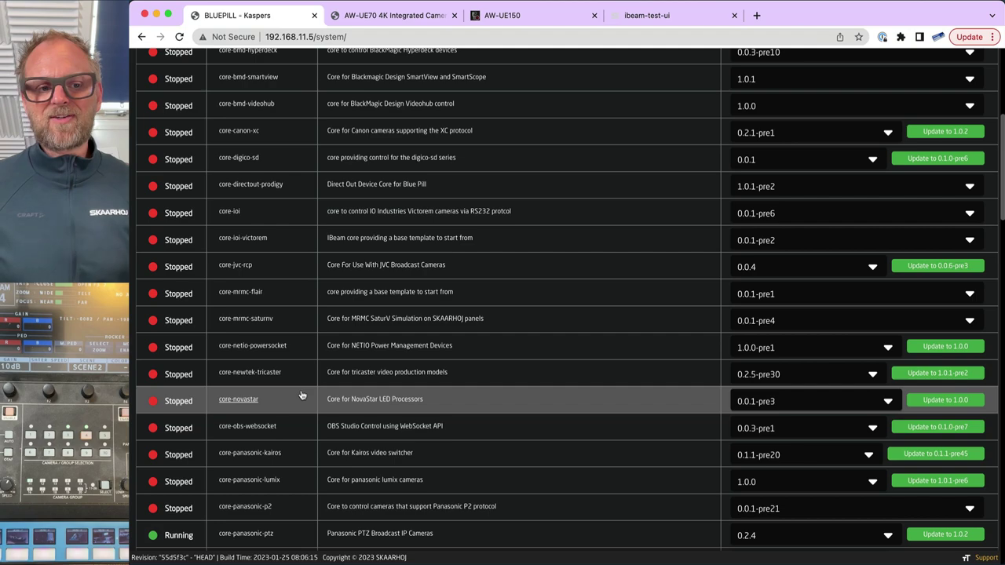
scroll(302, 395, down, 9)
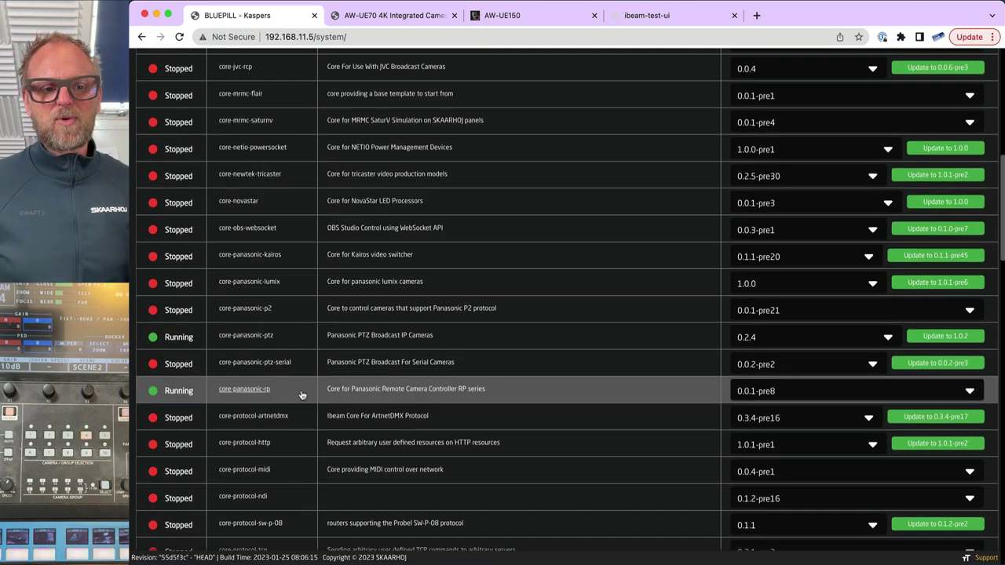
scroll(301, 395, down, 8)
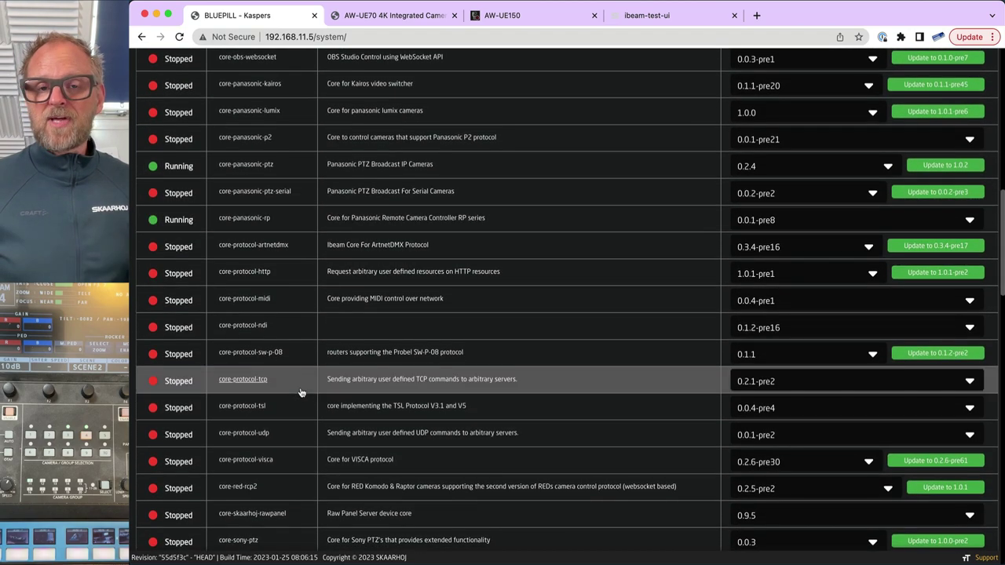
scroll(301, 392, down, 19)
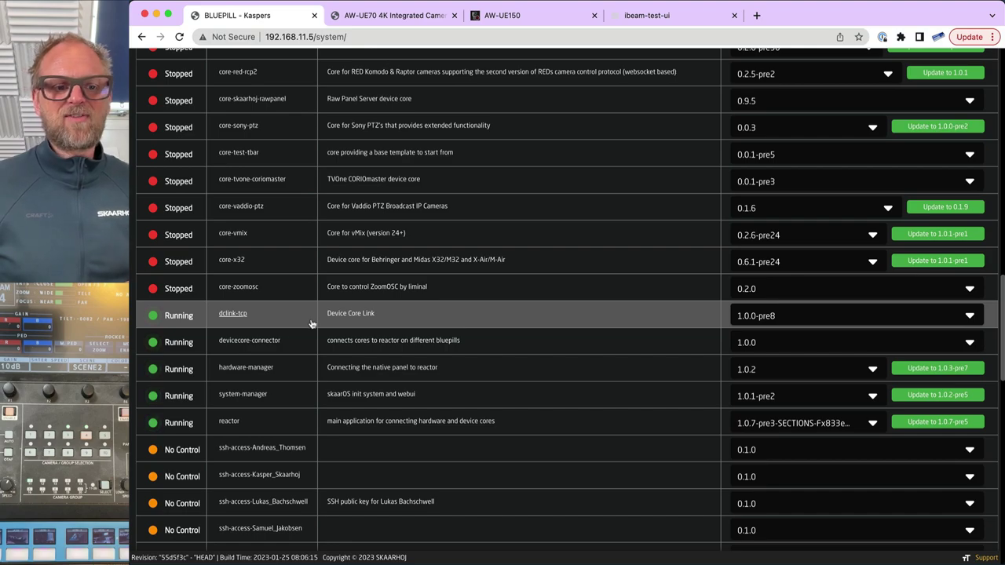
scroll(311, 324, down, 5)
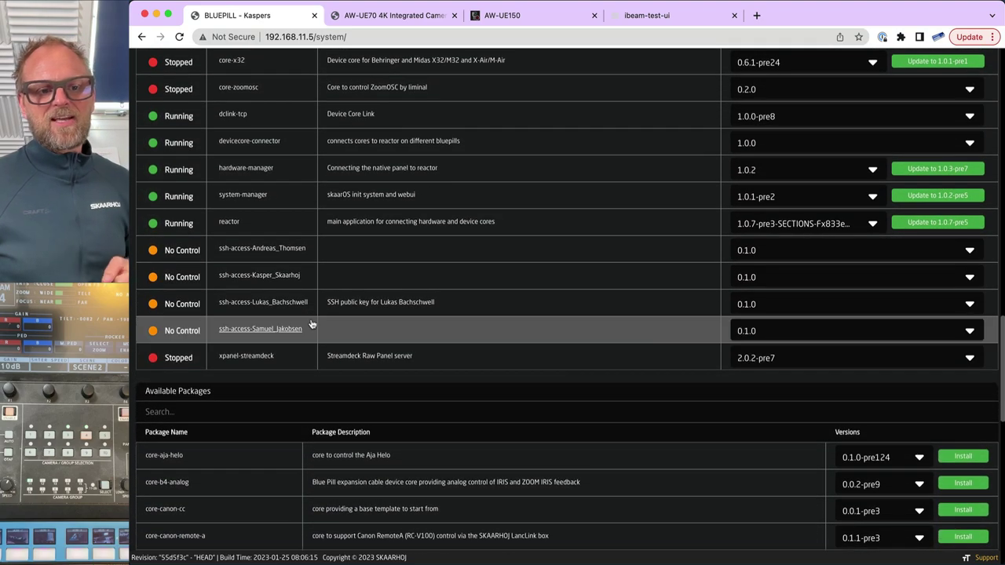
scroll(312, 402, down, 3)
Open the system settings and review the system information, logs, network configuration, access point and date and time sections.
scroll(312, 402, up, 20)
scroll(311, 404, down, 1)
click(529, 61)
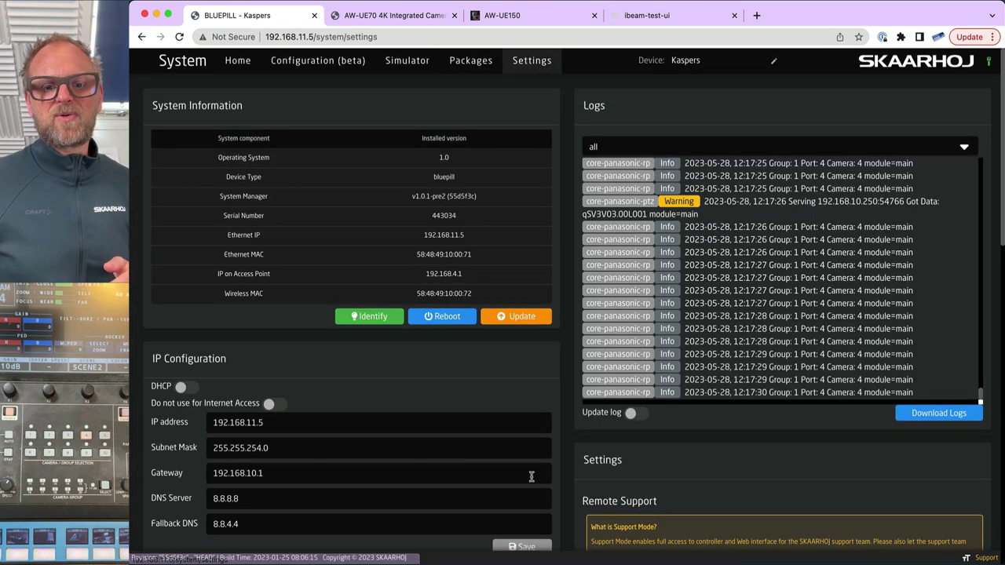
scroll(552, 463, down, 9)
scroll(553, 463, down, 5)
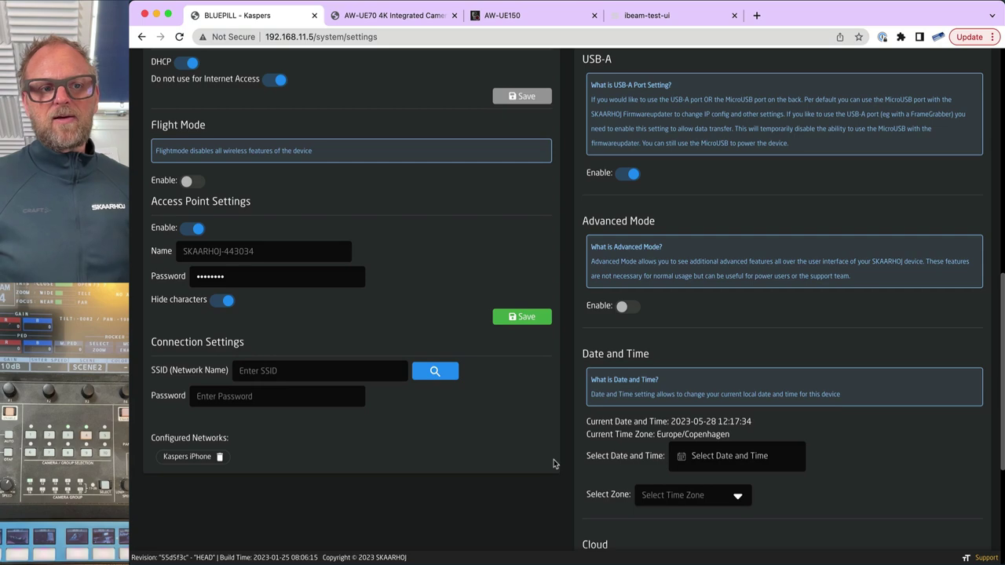
scroll(370, 240, up, 14)
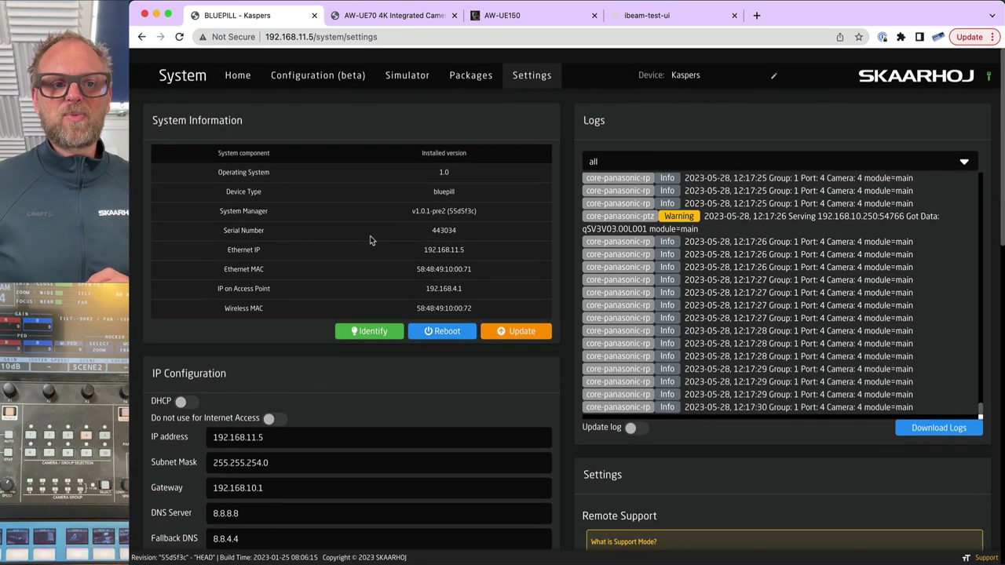
Return to the Reactor home page and check the live views on the AW-UE70 and AW-UE150 camera web pages.
click(234, 70)
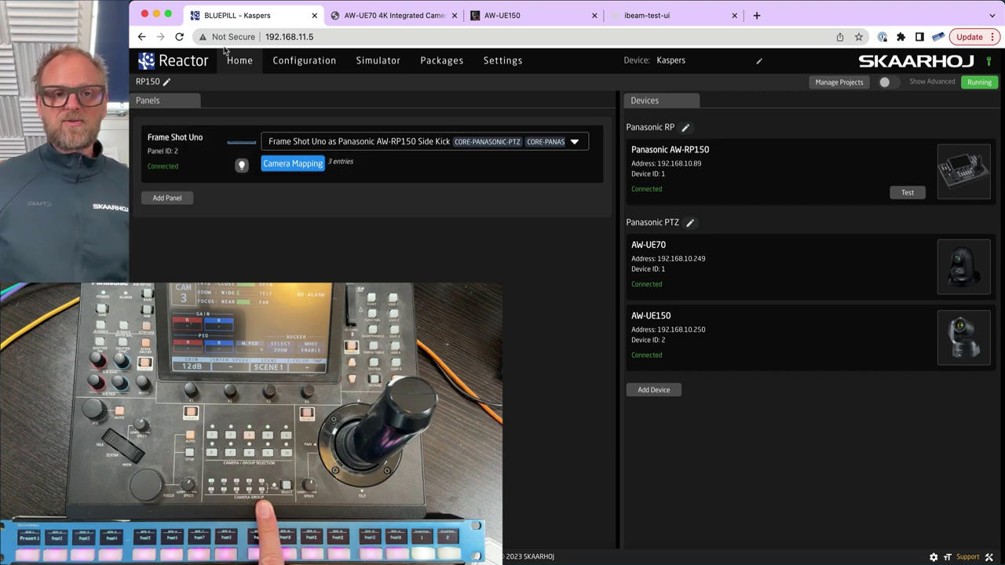
click(432, 18)
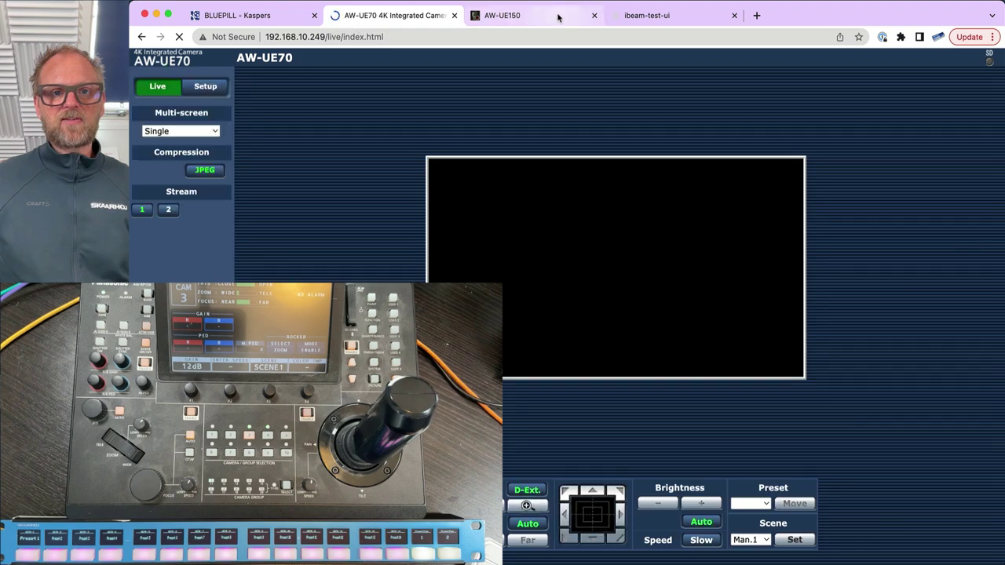
click(538, 17)
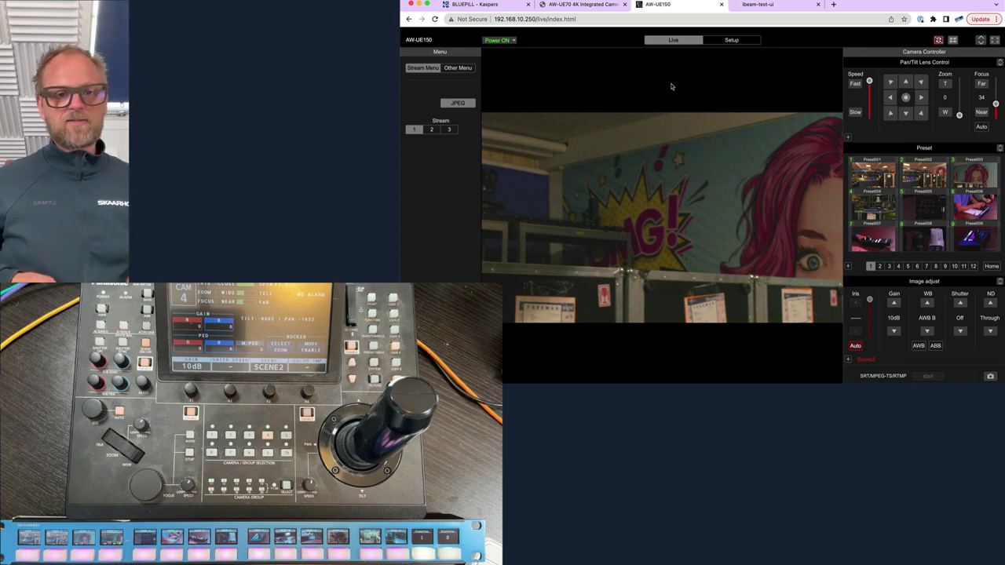
Back in Reactor, open the Frame Shot Uno's Camera Mapping and compare its device numbers with the Panasonic PTZ device IDs.
click(473, 8)
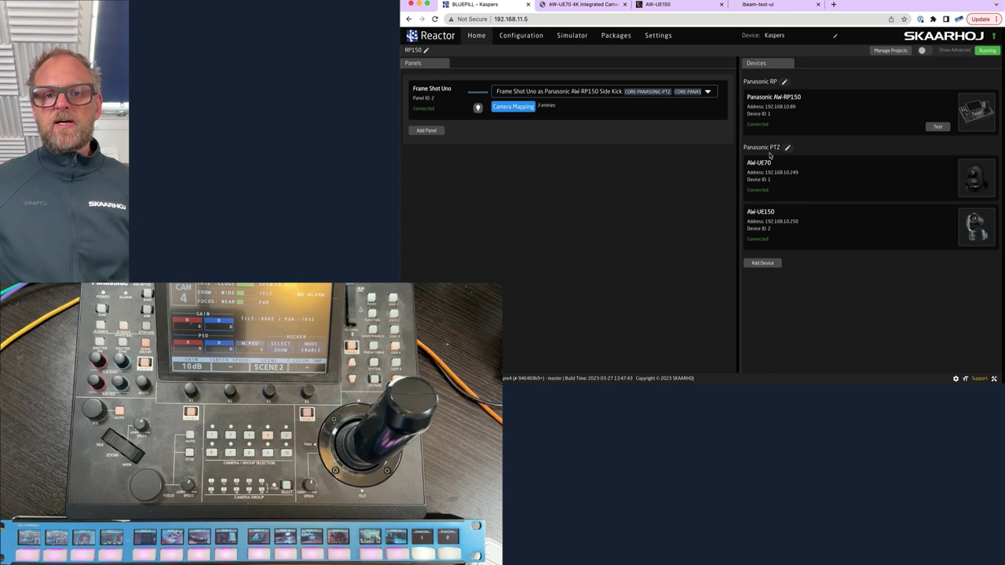
click(518, 107)
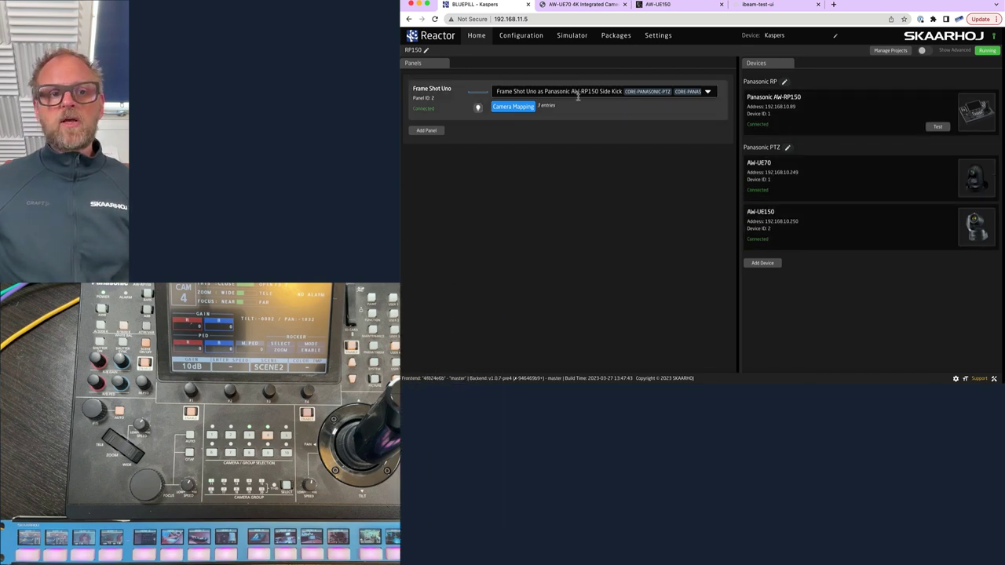
click(505, 108)
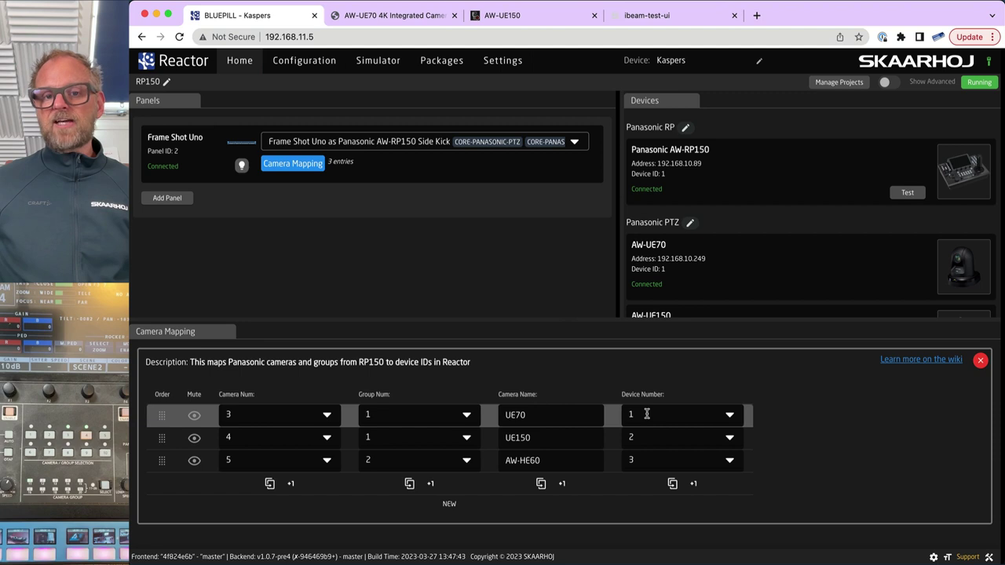
scroll(664, 291, down, 3)
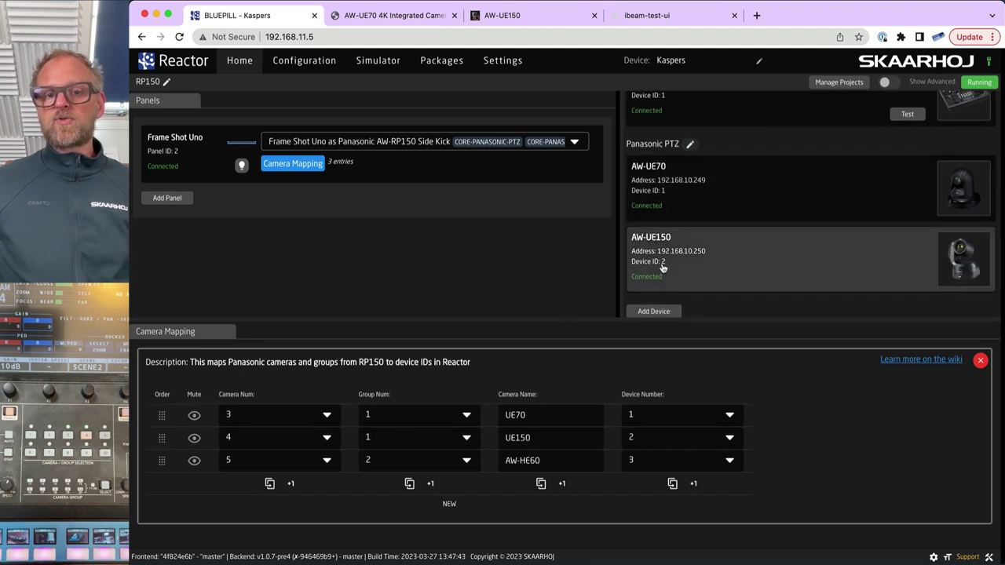
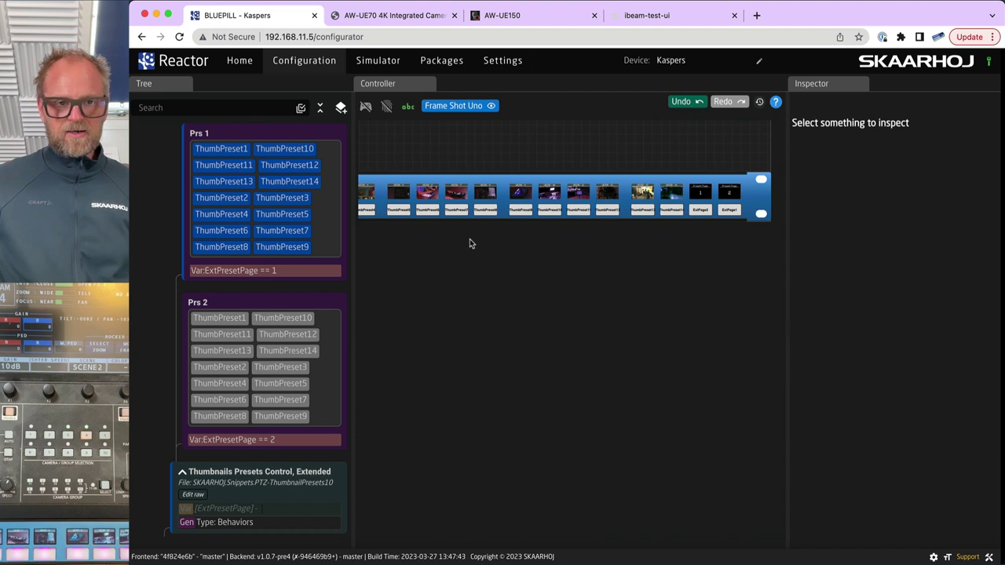
In the Reactor configuration, examine the Frame Shot Uno's thumbnail preset buttons and the generator behind ThumbPreset10.
scroll(654, 327, up, 5)
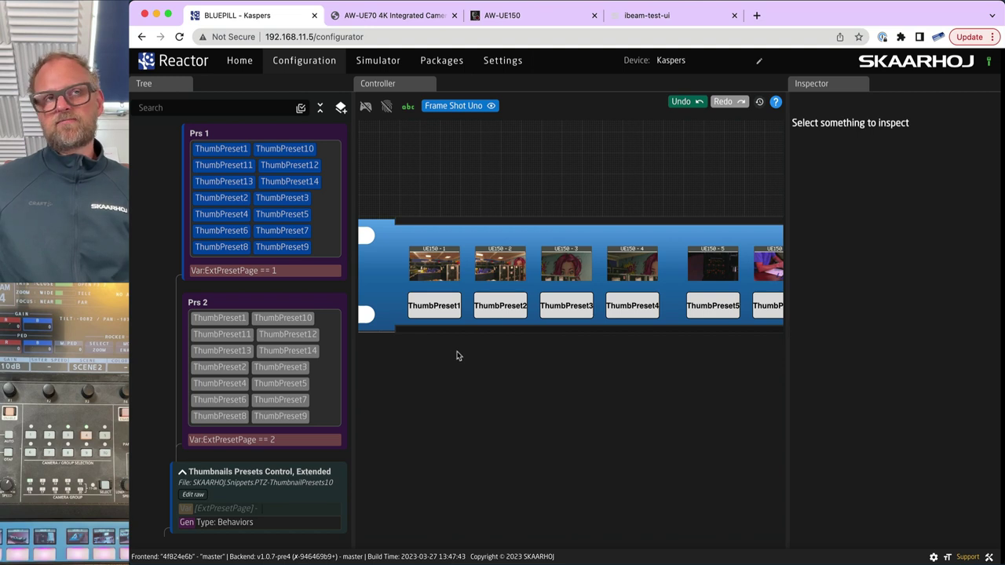
click(221, 153)
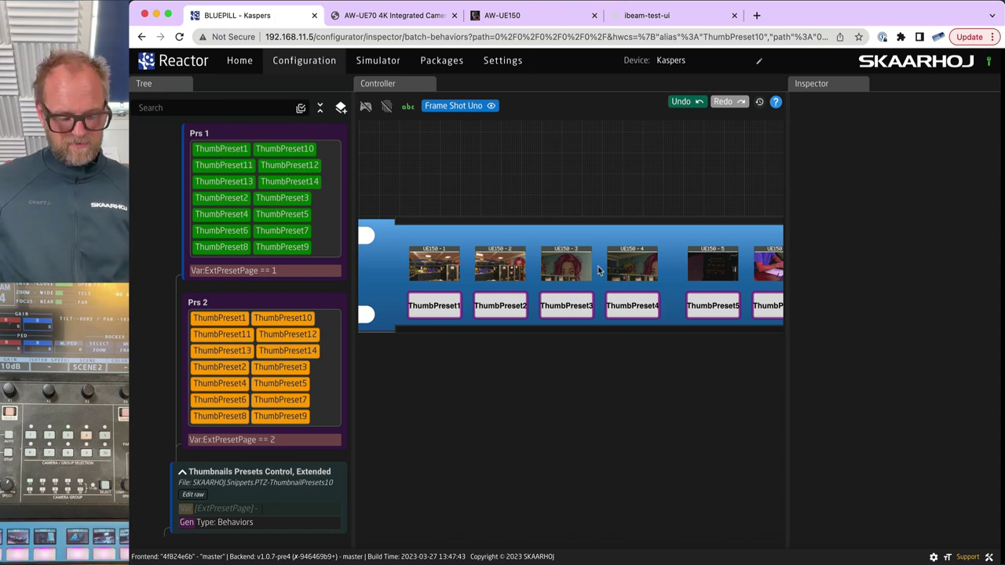
drag(689, 278, 481, 270)
scroll(550, 275, right, 5)
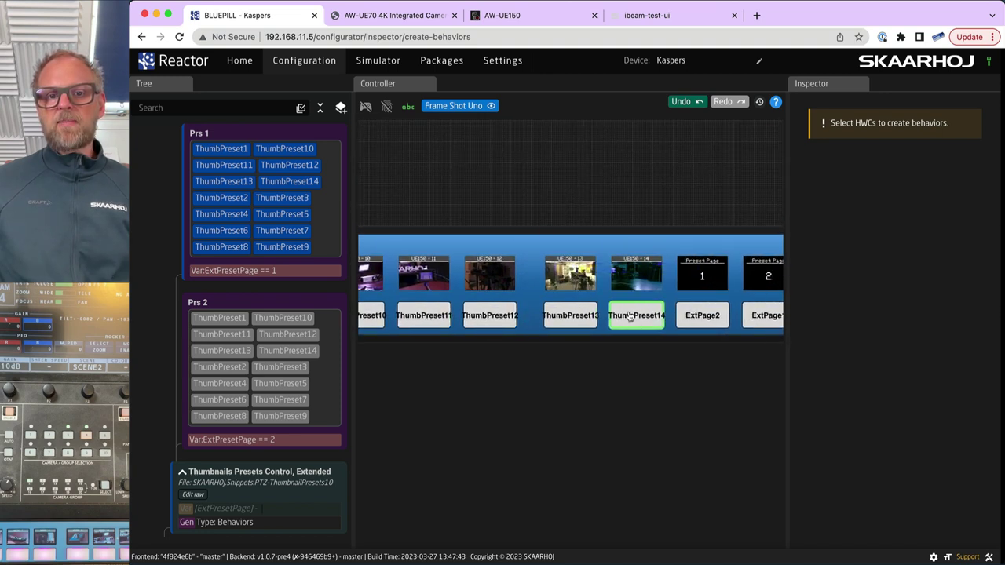
scroll(493, 255, left, 2)
scroll(493, 255, left, 5)
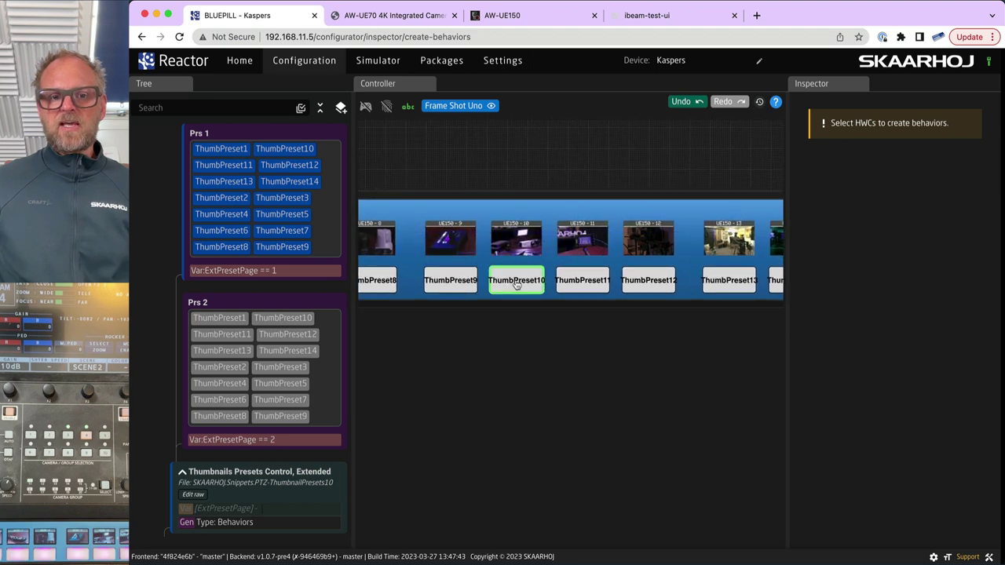
click(517, 284)
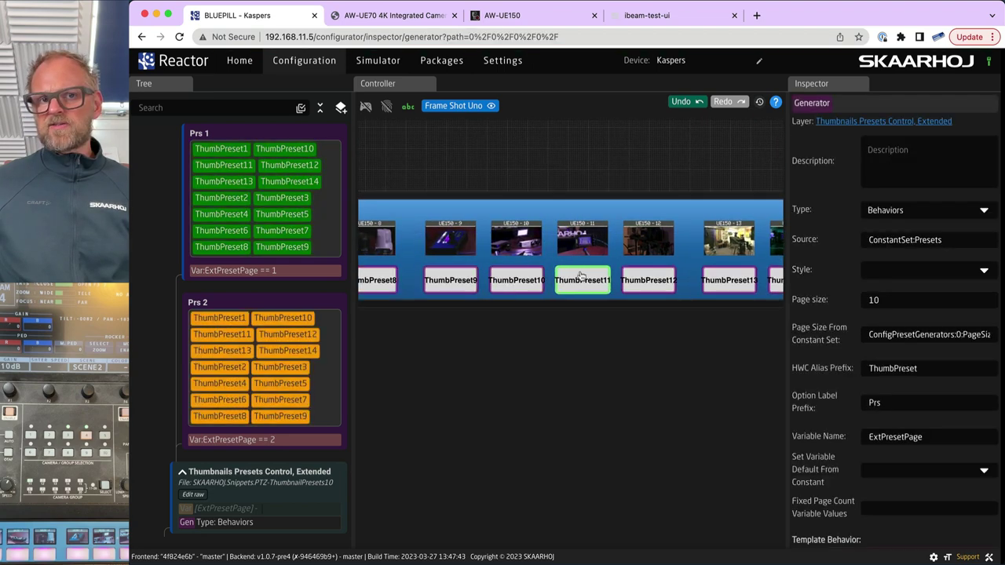
click(569, 215)
scroll(504, 165, right, 6)
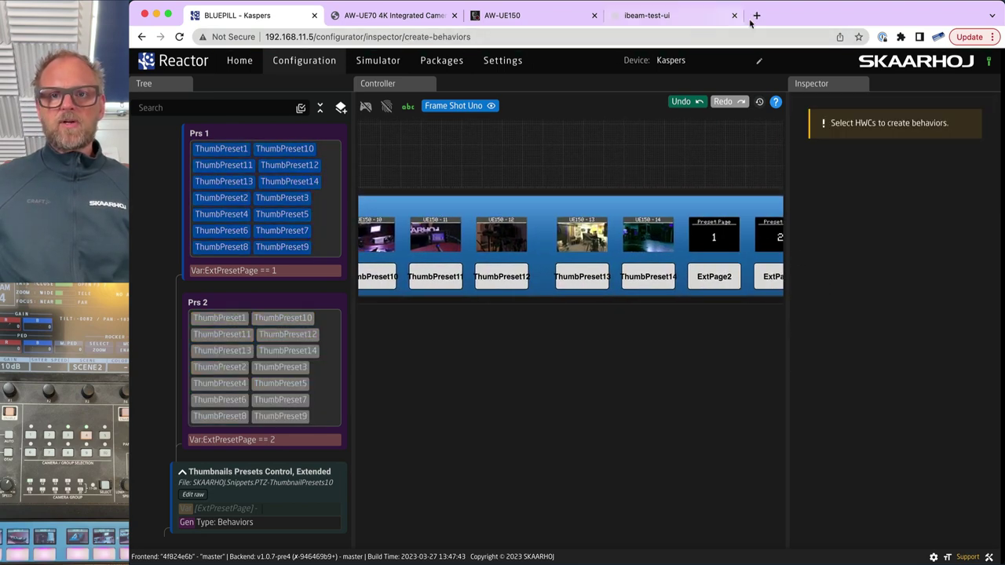
Search the web for "darkrom" in a new browser tab.
key(super+t)
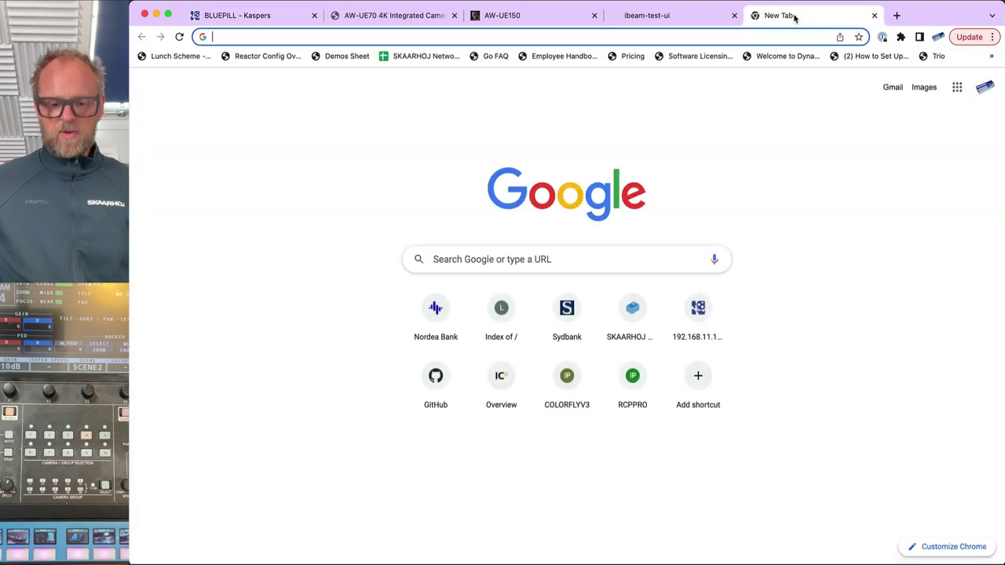
text(darkrom)
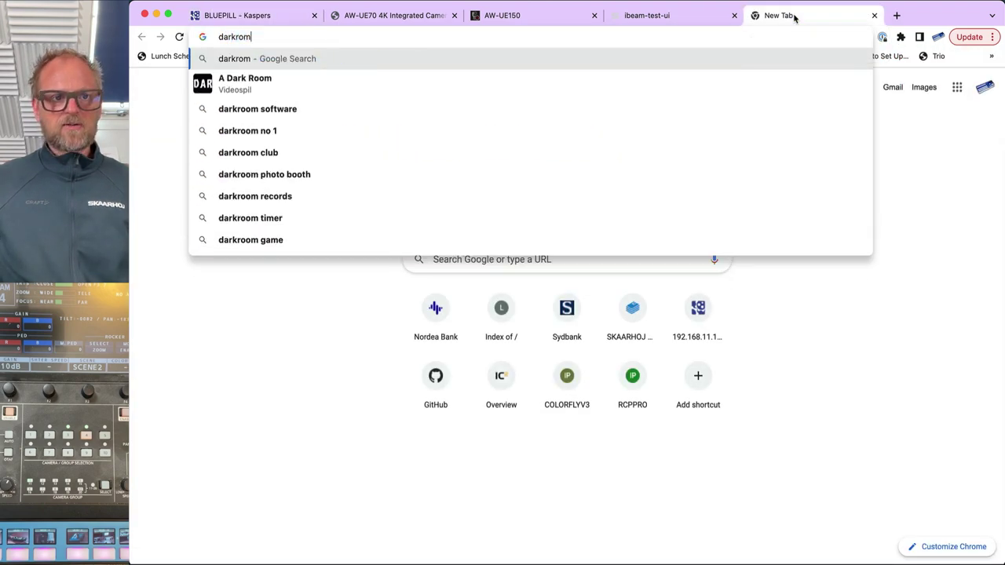
key(Return)
click(341, 77)
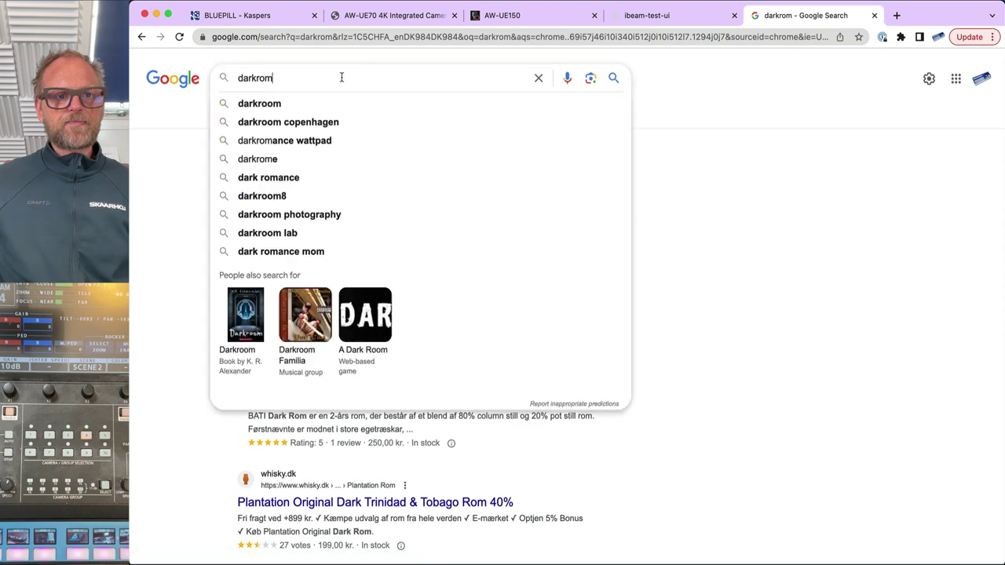
Go to the SKAARHOJ Dark Room site at darkroom.skaarhoj.com.
click(347, 45)
text(dao)
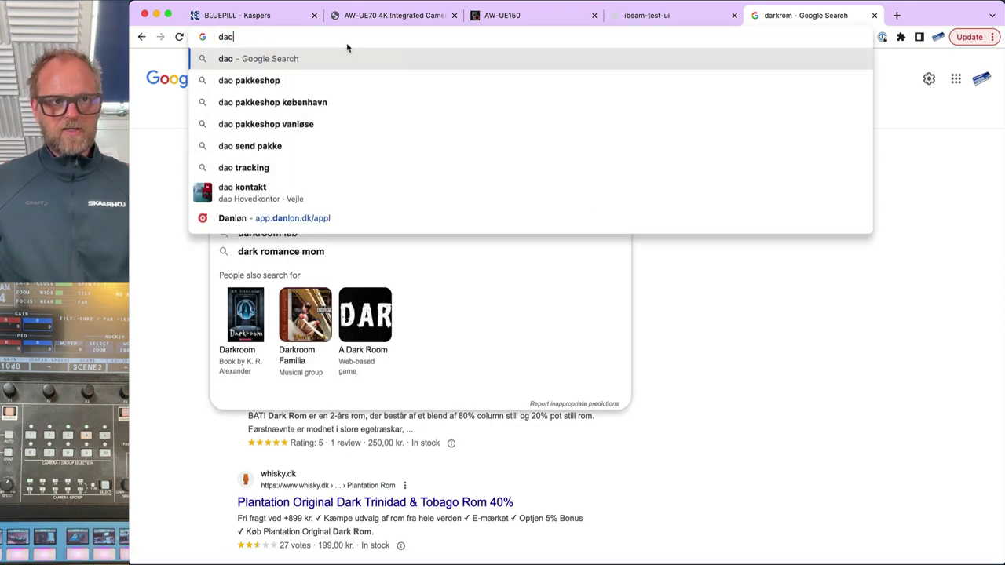
key(BackSpace)
key(BackSpace)
text(ark)
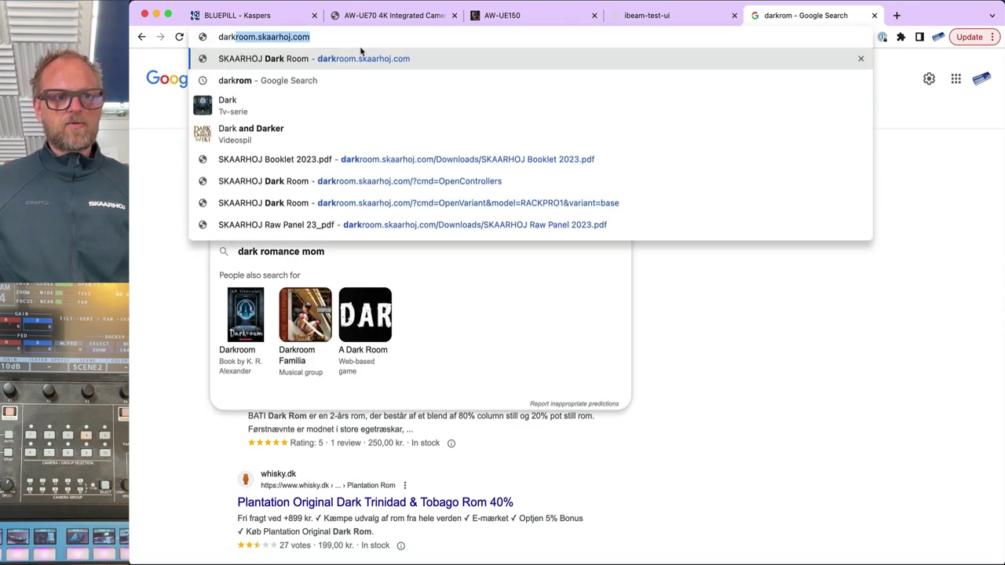
click(347, 67)
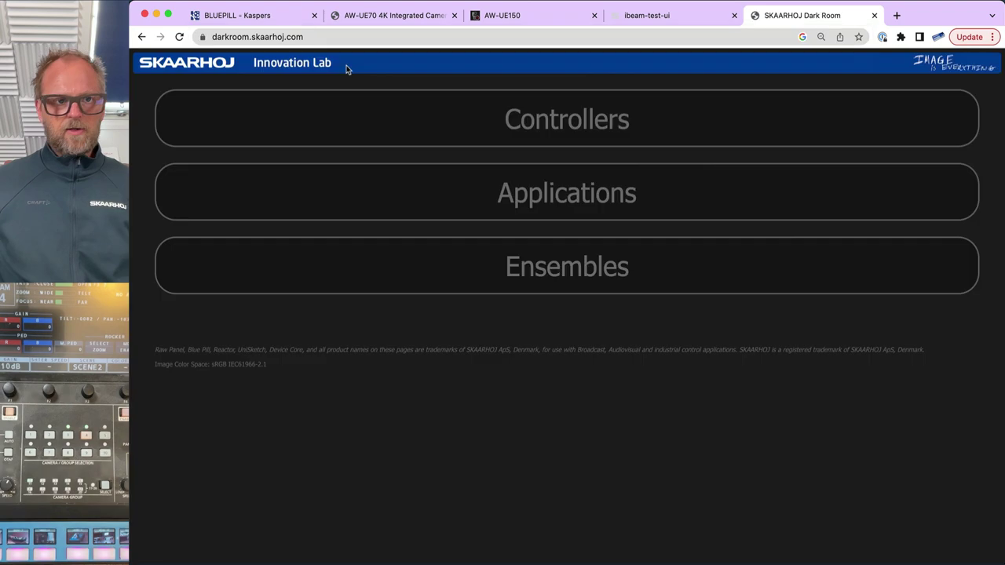
List the controllers and filter them by "frame shot uno" to find the Frame Shot Uno entry.
click(445, 110)
click(540, 316)
text(frame)
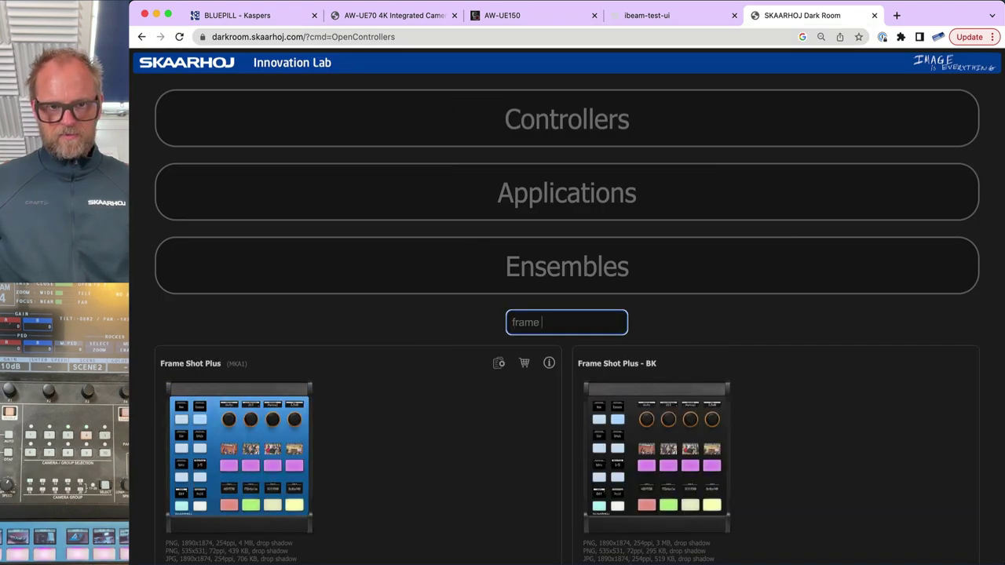
text( shot uno)
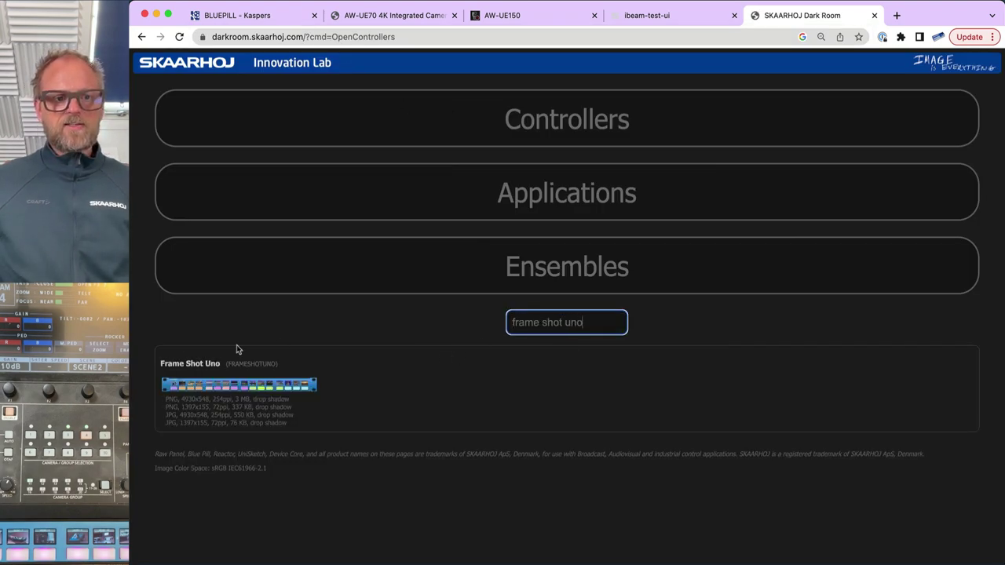
click(196, 363)
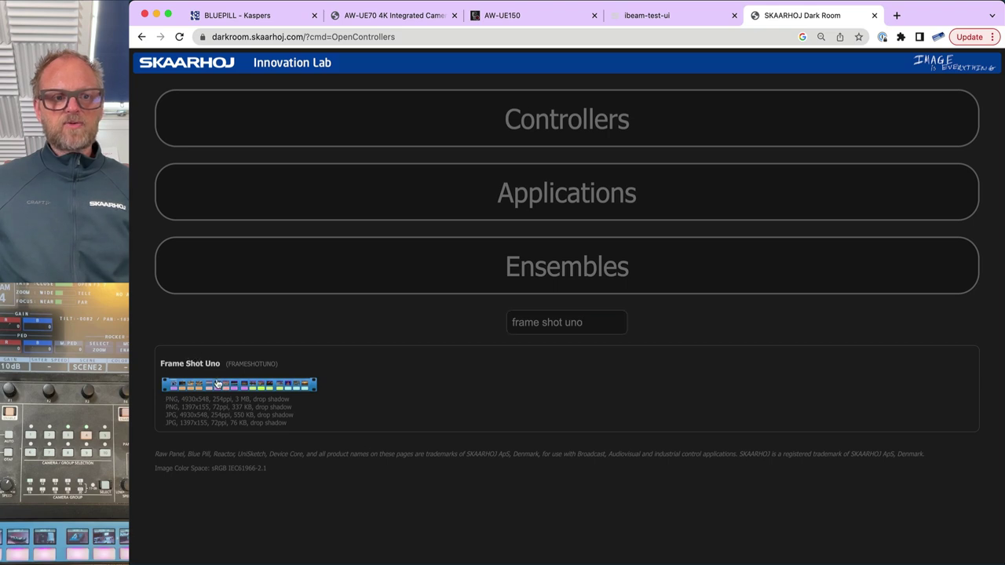
Open the Frame Shot Uno's wireframe drawing and view its numbered buttons 1 through 16 at full size.
click(217, 384)
scroll(474, 443, down, 2)
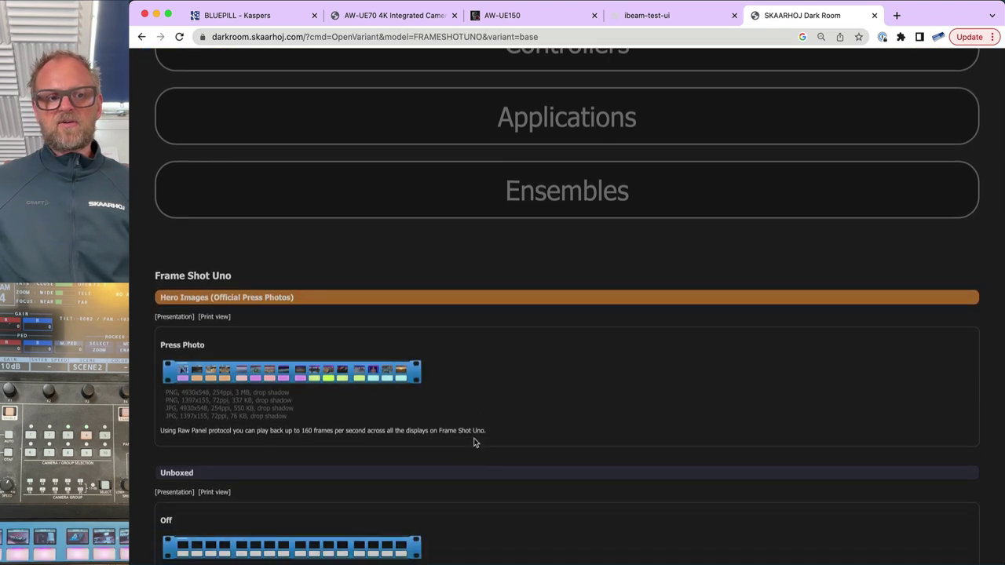
scroll(474, 442, down, 3)
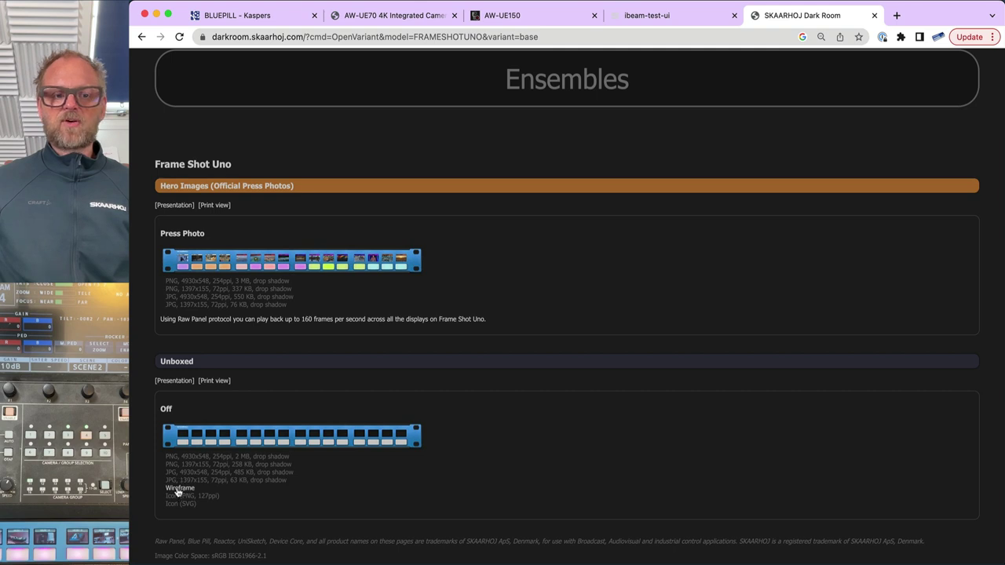
click(179, 488)
click(230, 312)
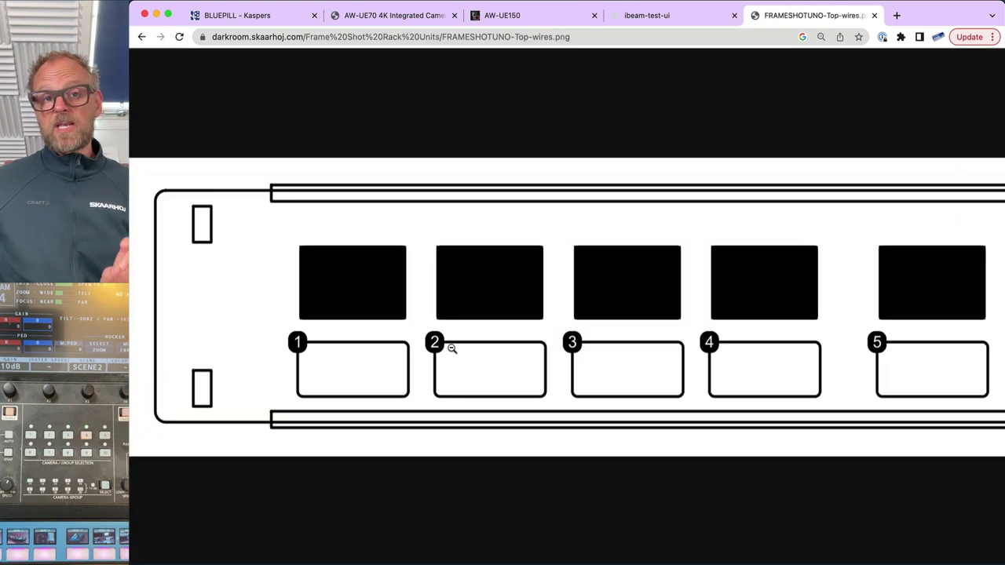
scroll(657, 343, right, 5)
scroll(657, 343, right, 15)
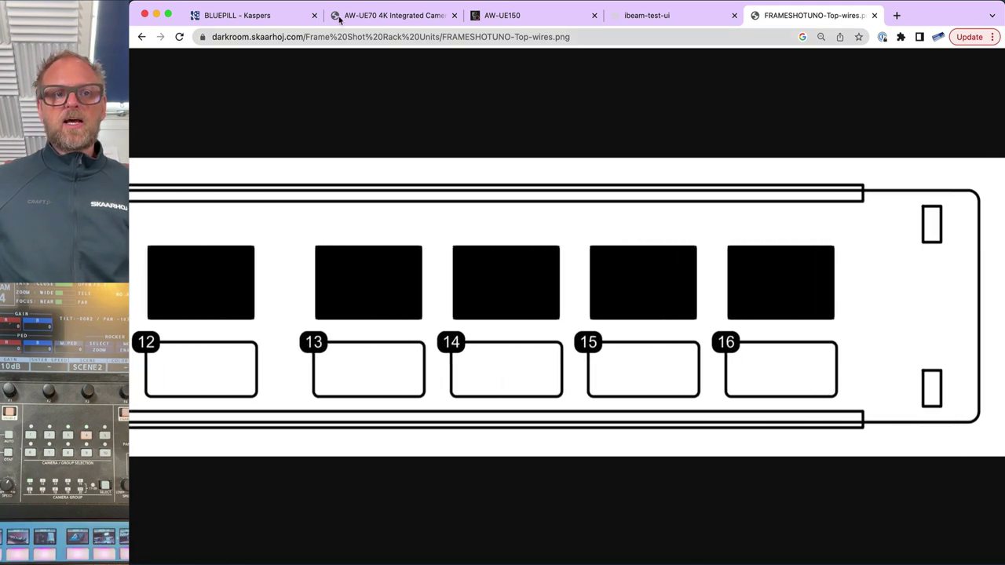
Return to the Reactor configuration, enable live triggering on the simulated controller, and switch between preset pages 1 and 2.
click(245, 16)
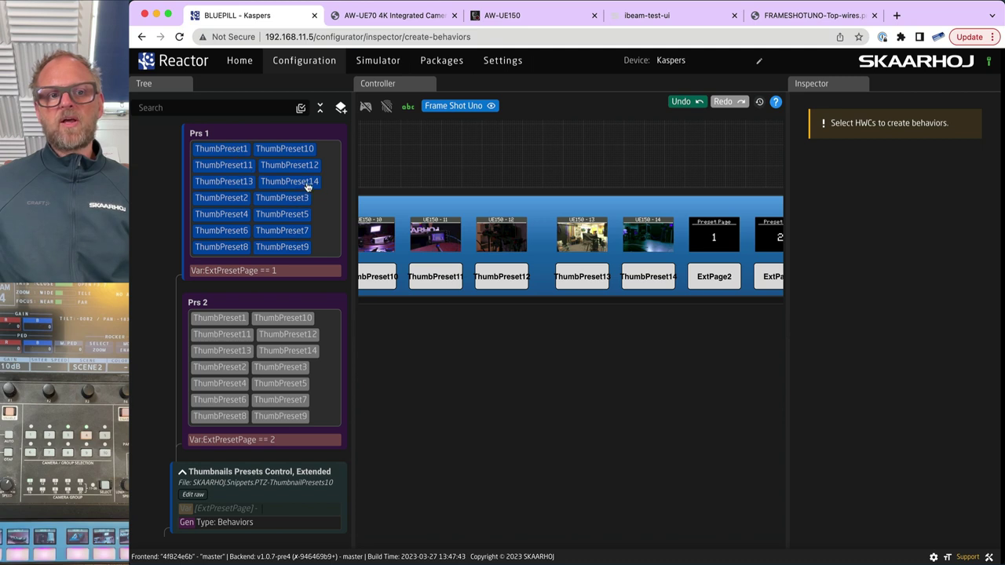
click(366, 106)
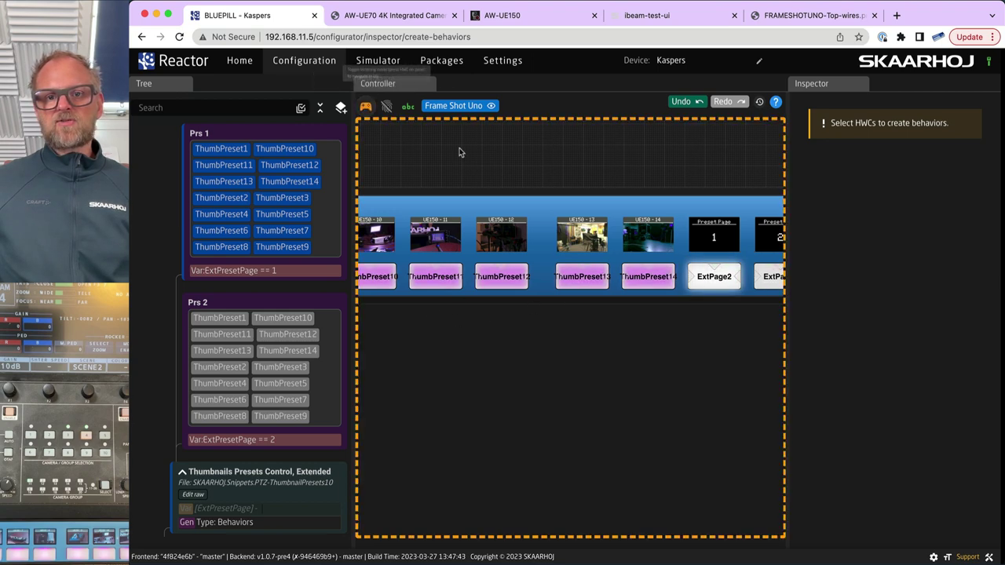
click(767, 281)
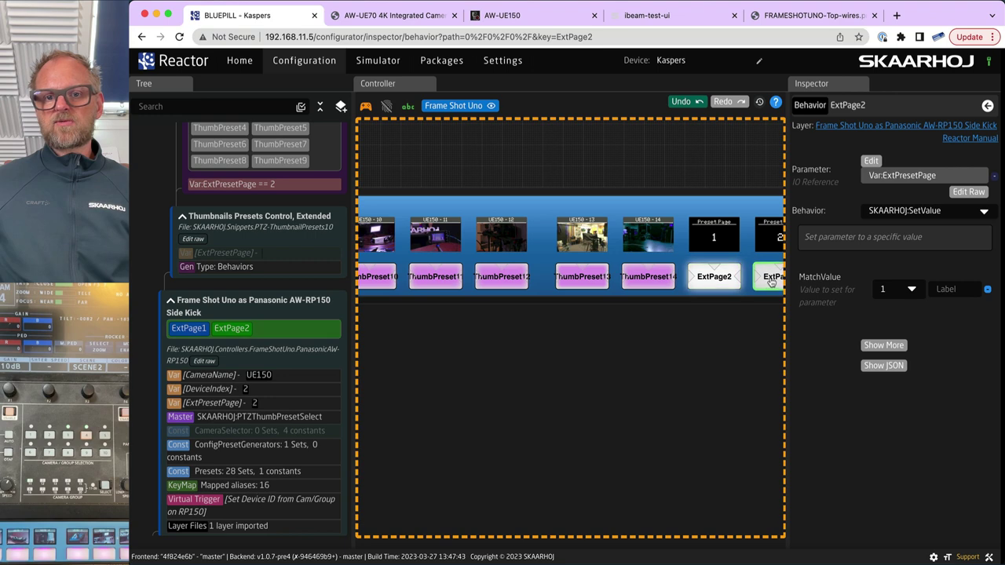
click(724, 282)
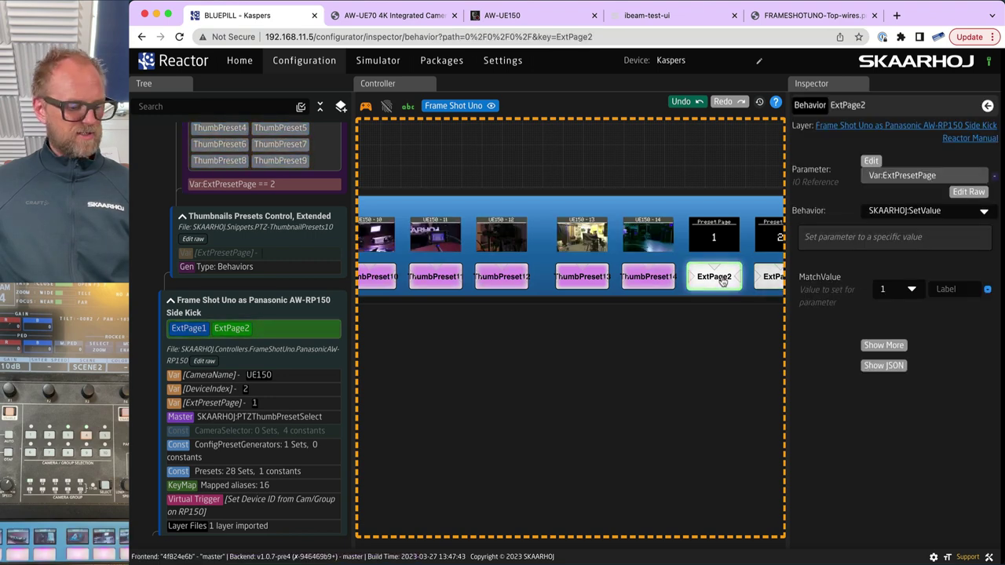
click(766, 281)
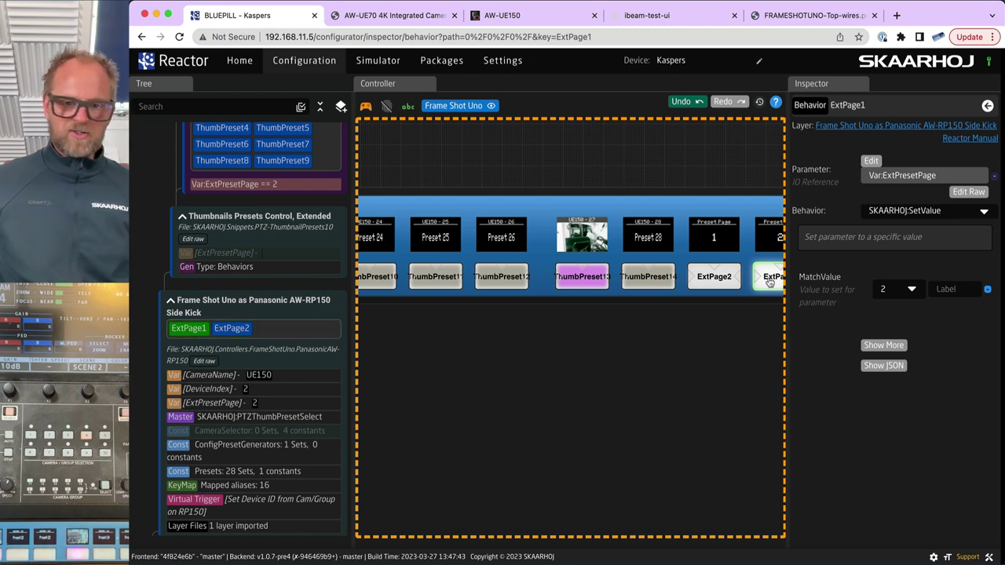
click(730, 281)
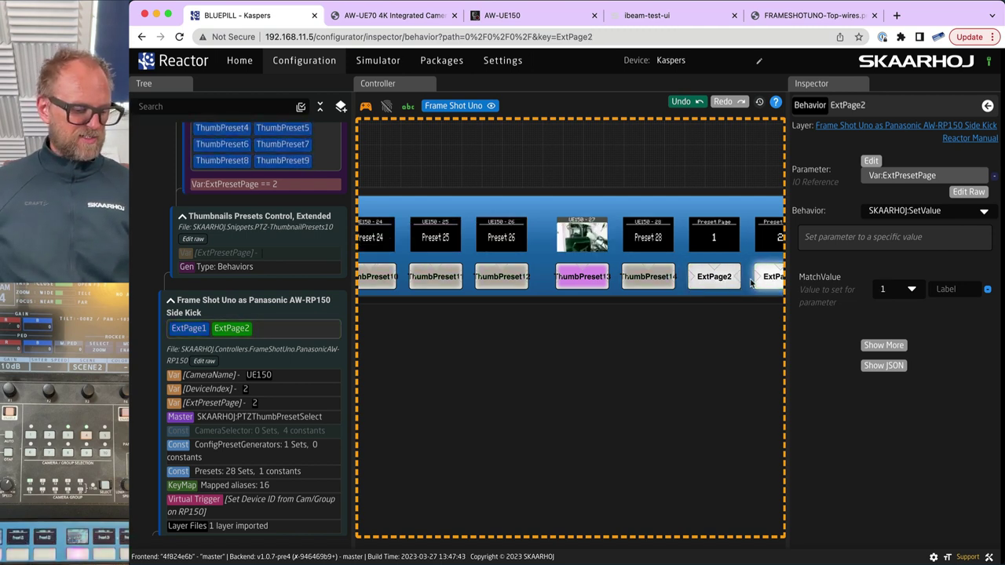
click(751, 283)
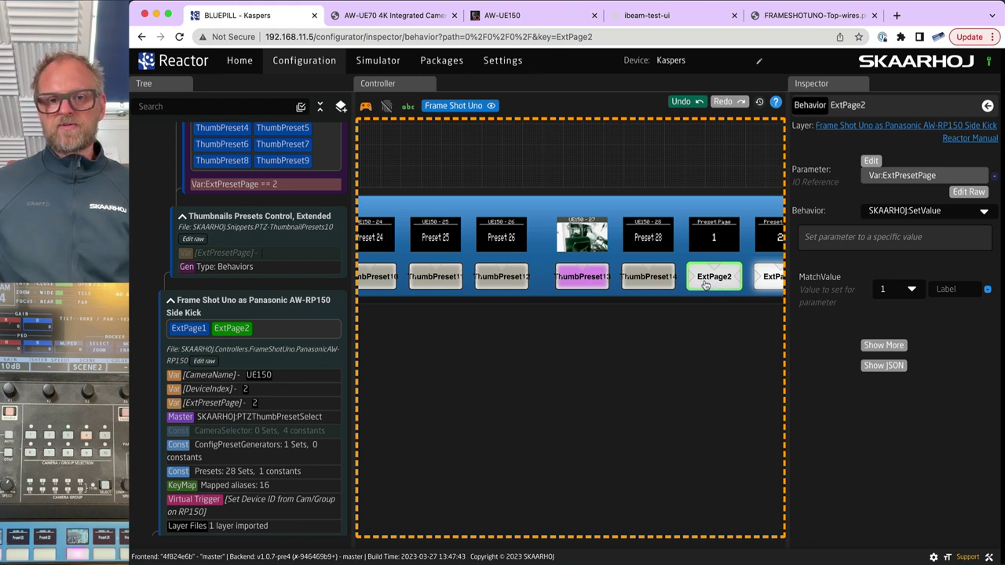
click(674, 261)
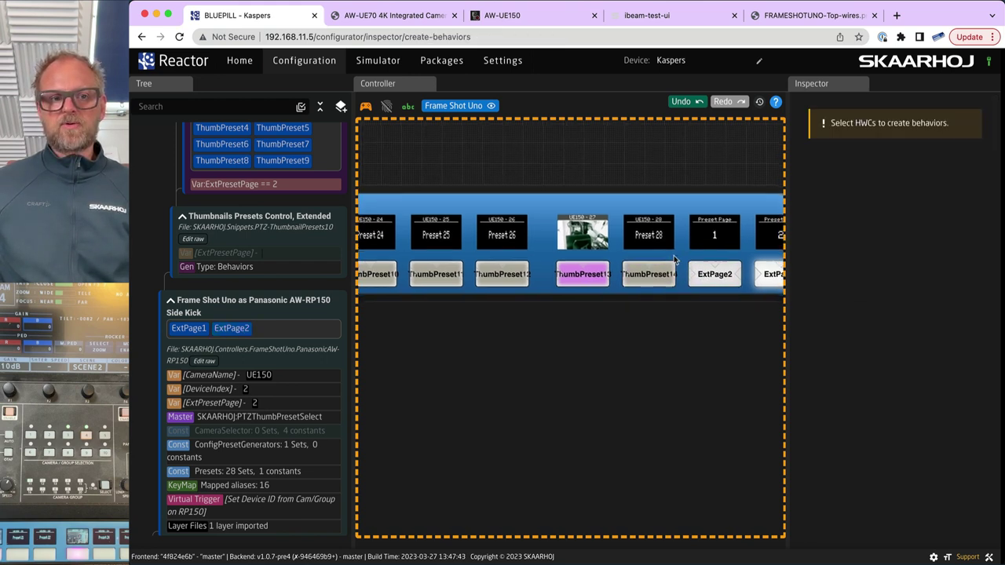
Examine the Prs 1 and Prs 2 layers, their ExtPresetPage conditions, and the Panasonic AW-RP150 Side Kick layer beneath them.
scroll(314, 223, up, 7)
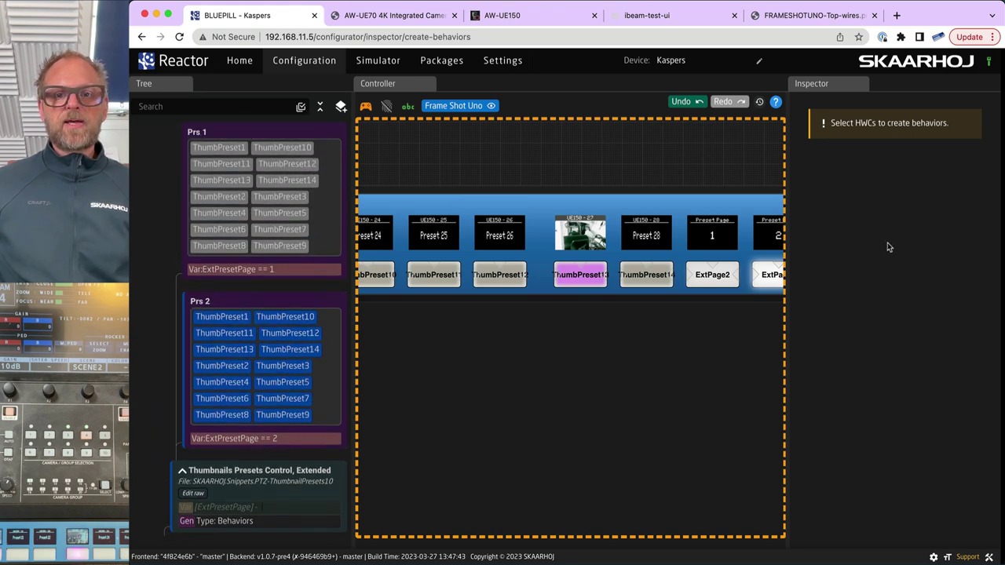
click(712, 276)
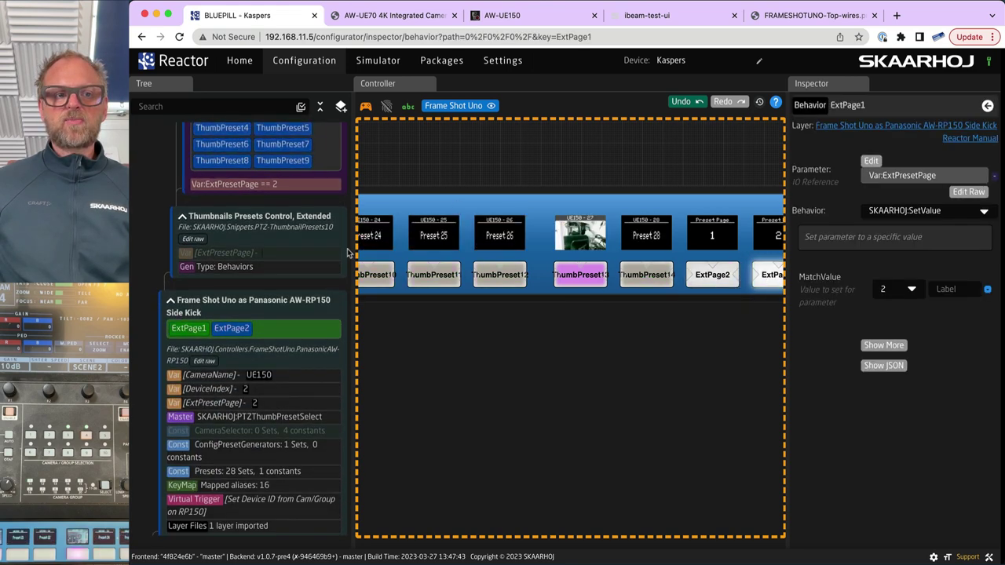
scroll(338, 251, up, 7)
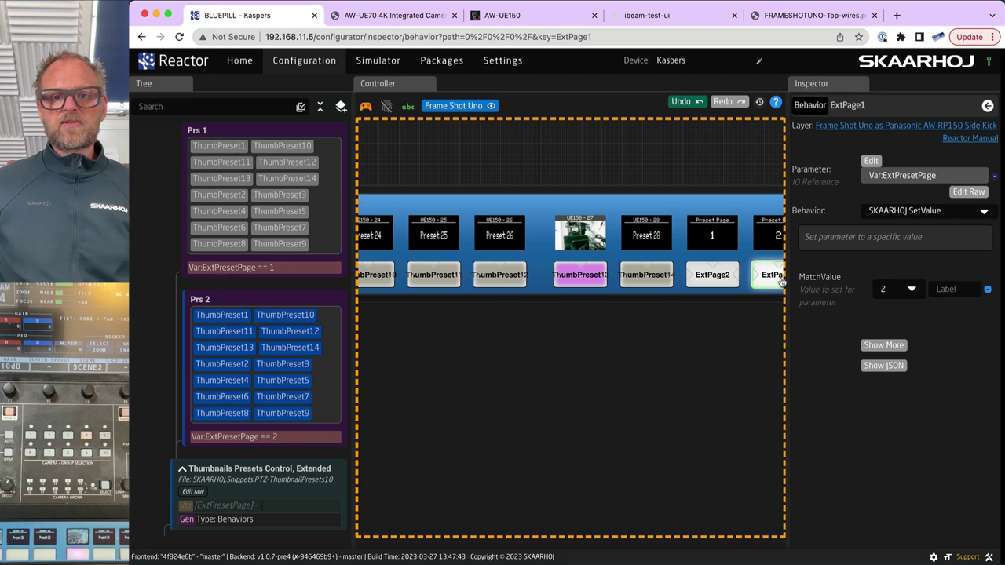
click(717, 280)
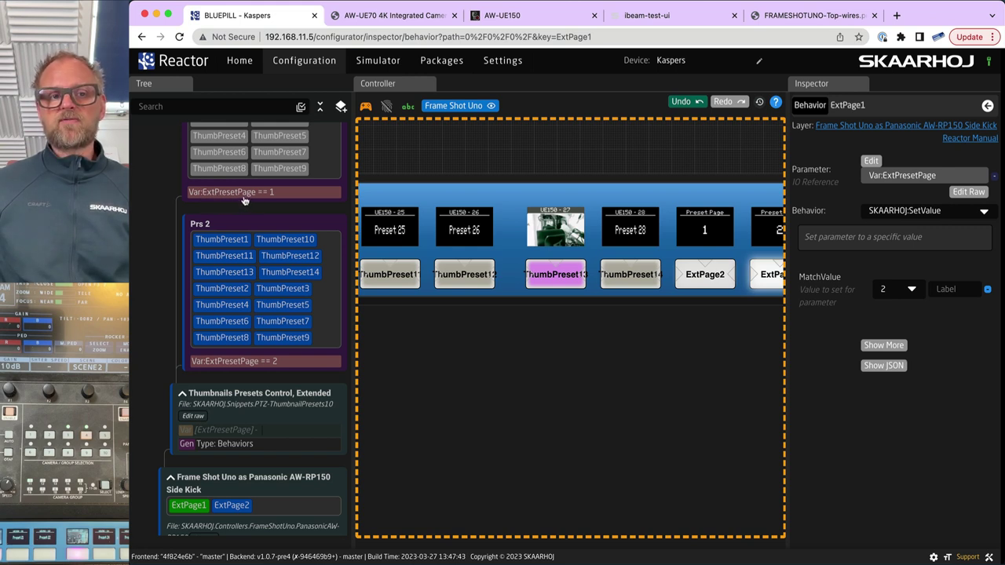
scroll(281, 389, down, 3)
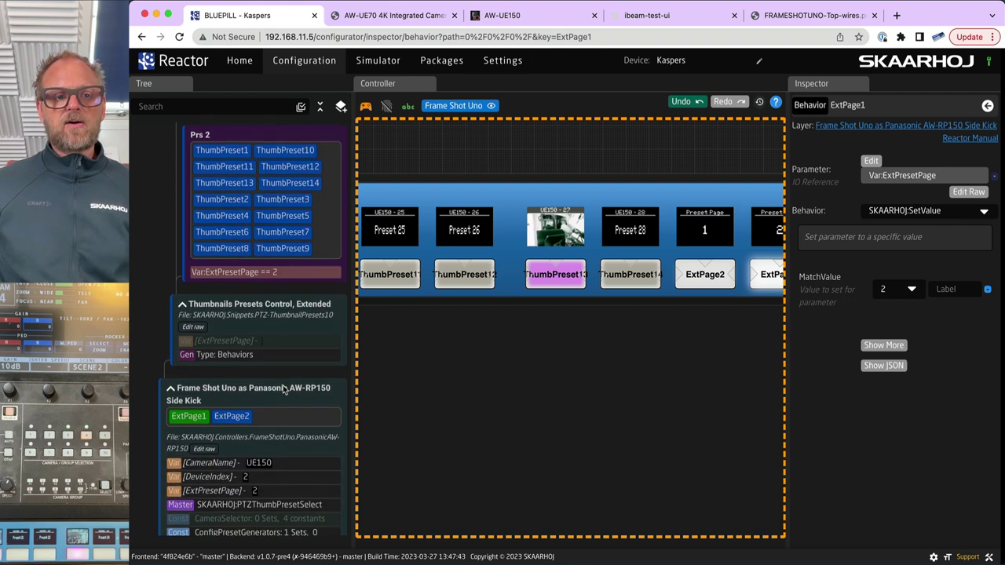
scroll(316, 467, down, 5)
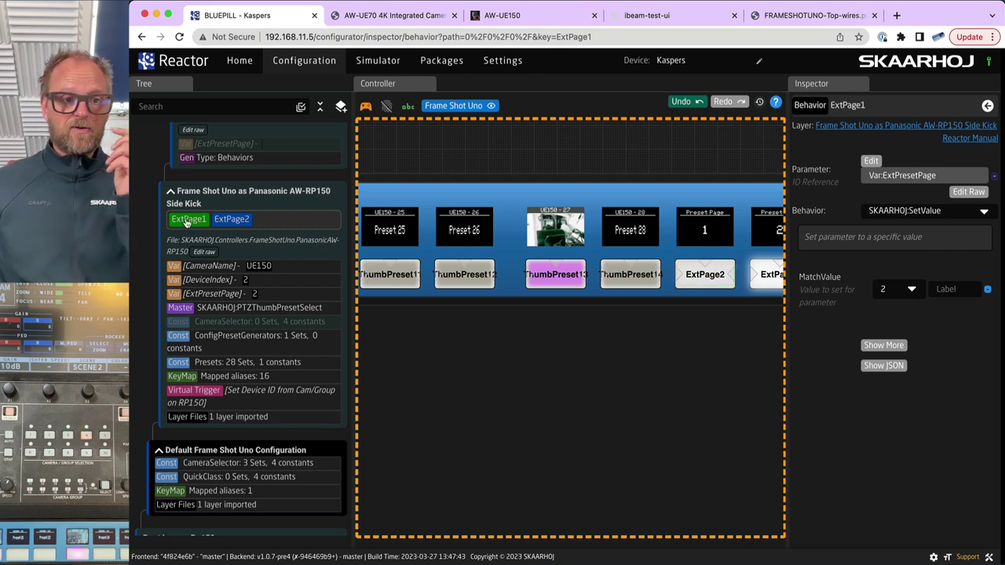
scroll(187, 223, up, 1)
scroll(188, 223, up, 4)
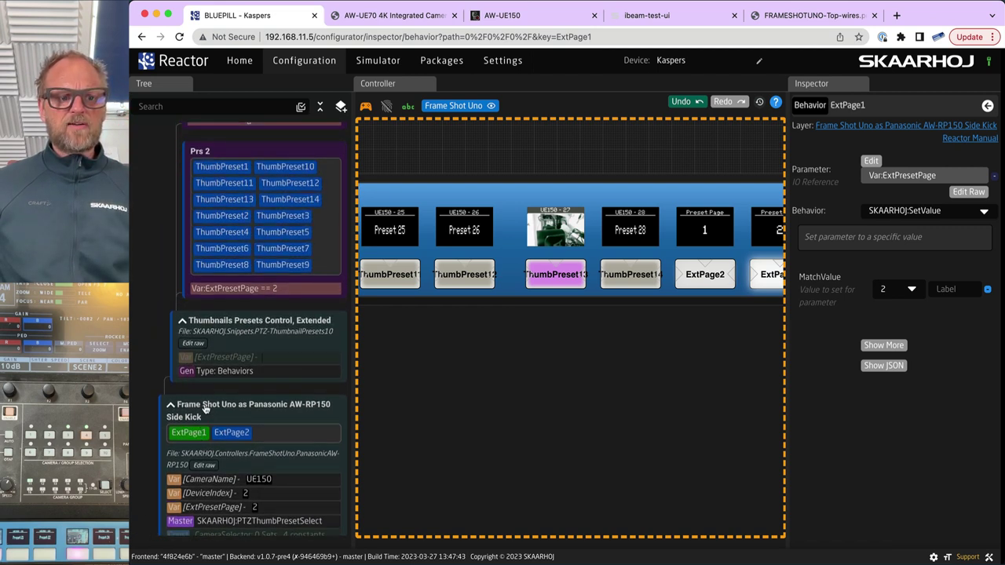
scroll(226, 323, up, 4)
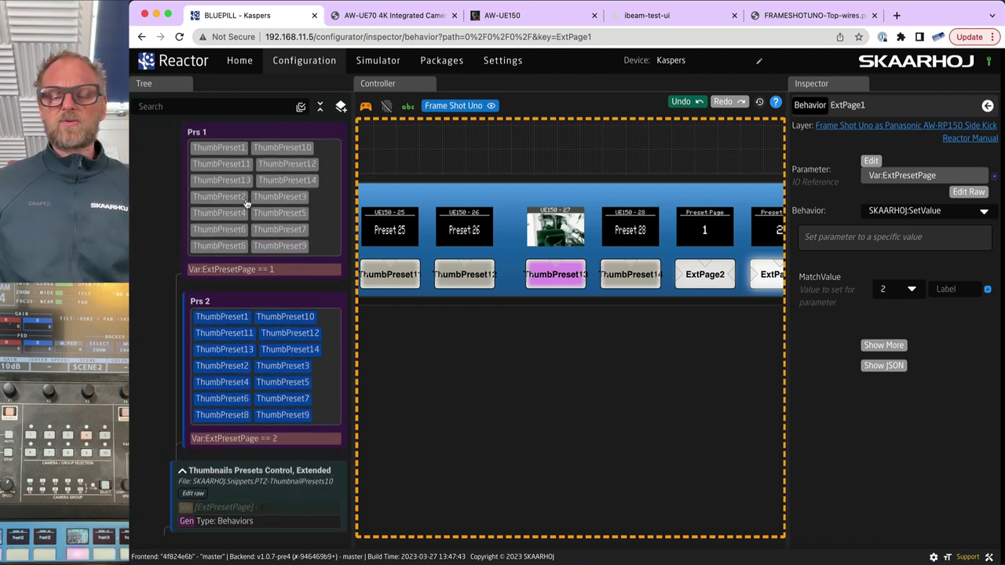
scroll(253, 386, down, 5)
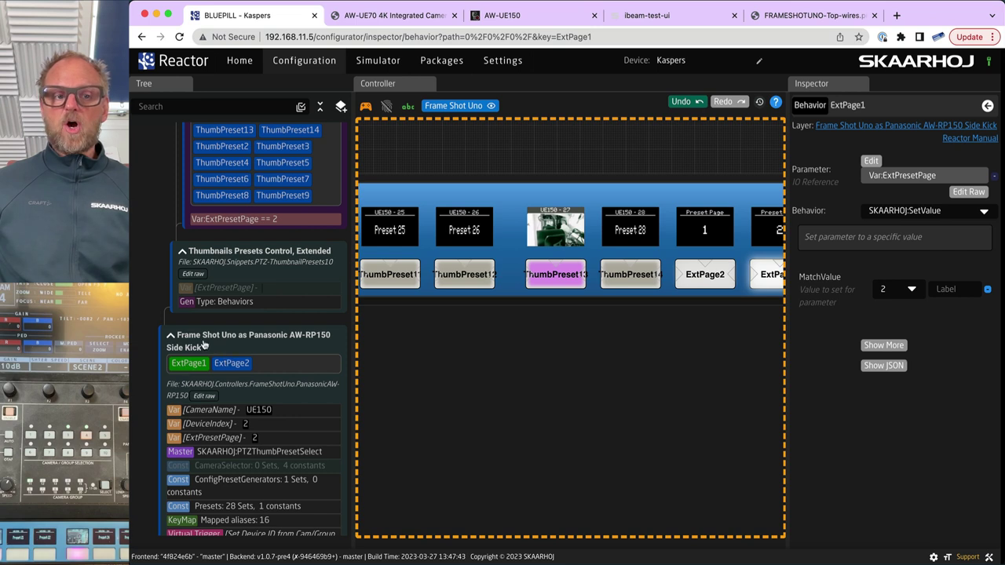
scroll(220, 351, up, 4)
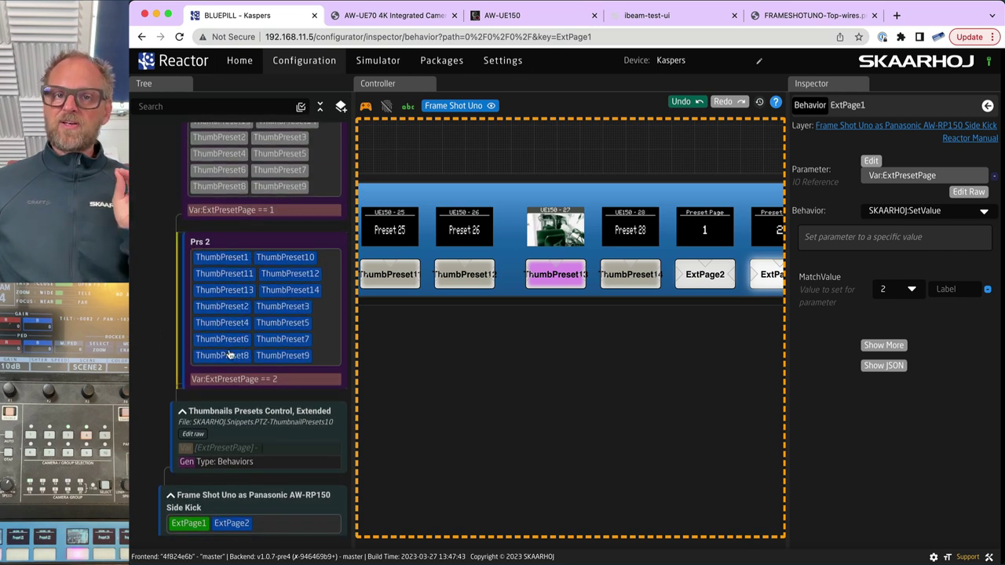
scroll(240, 305, up, 2)
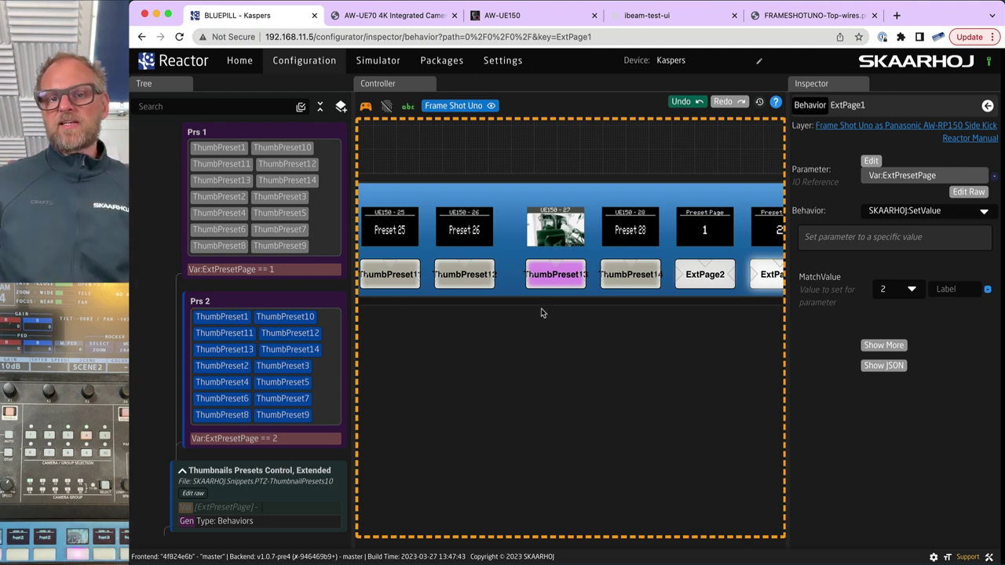
Activate preset page 1 and inspect the parameter and match value of the ExtPage1 behavior in a widened Inspector.
click(705, 274)
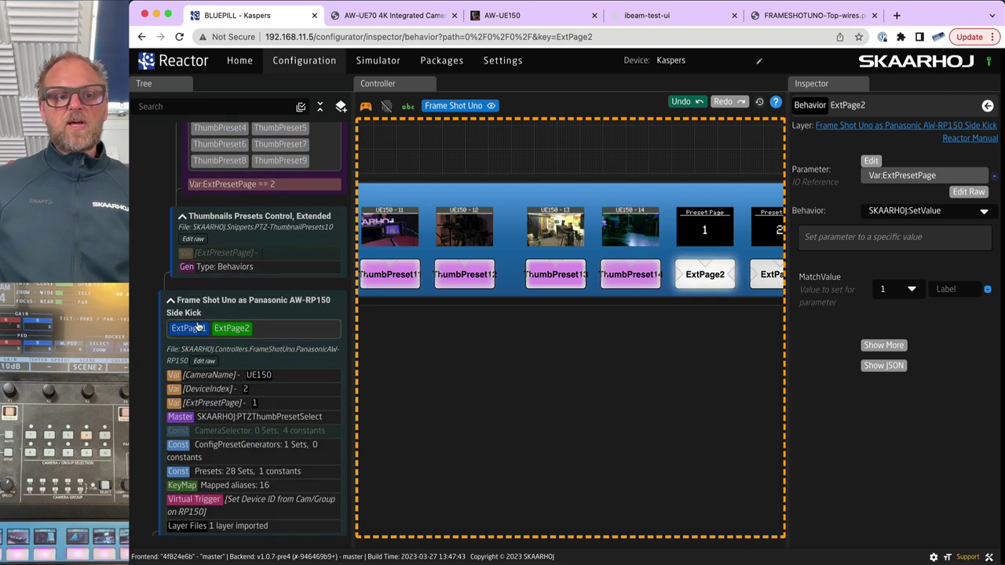
click(197, 326)
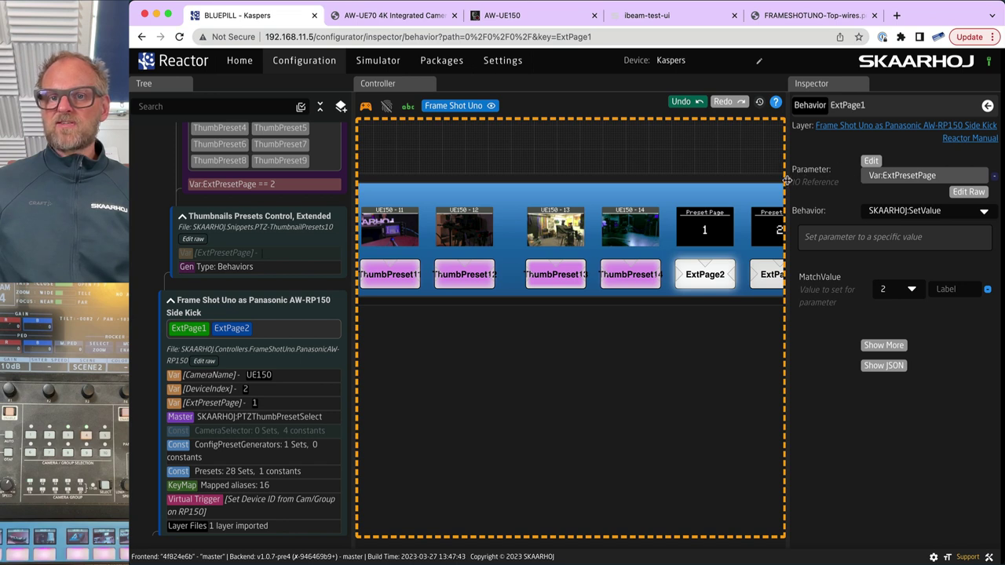
drag(787, 180, 760, 181)
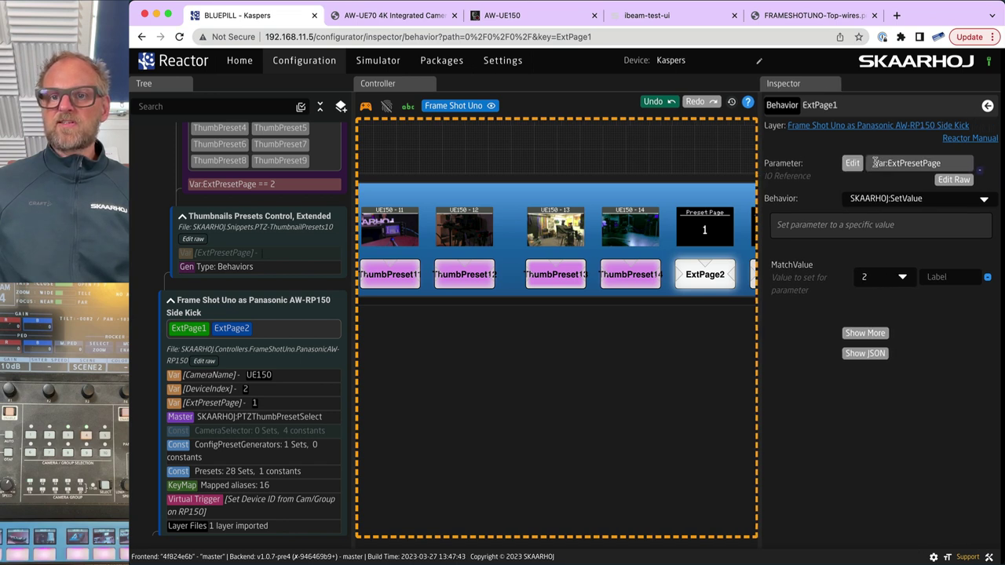
drag(874, 162, 958, 162)
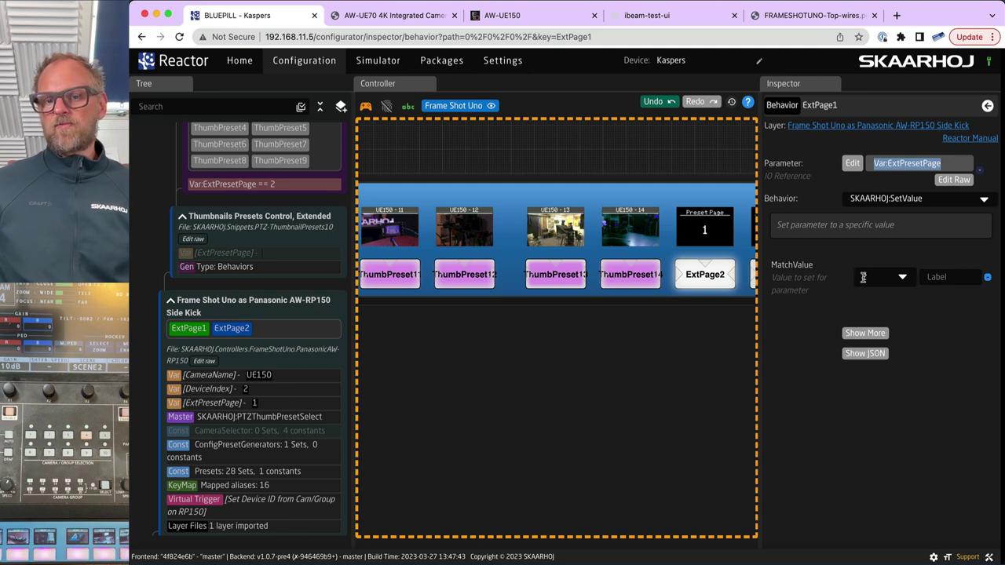
text(2)
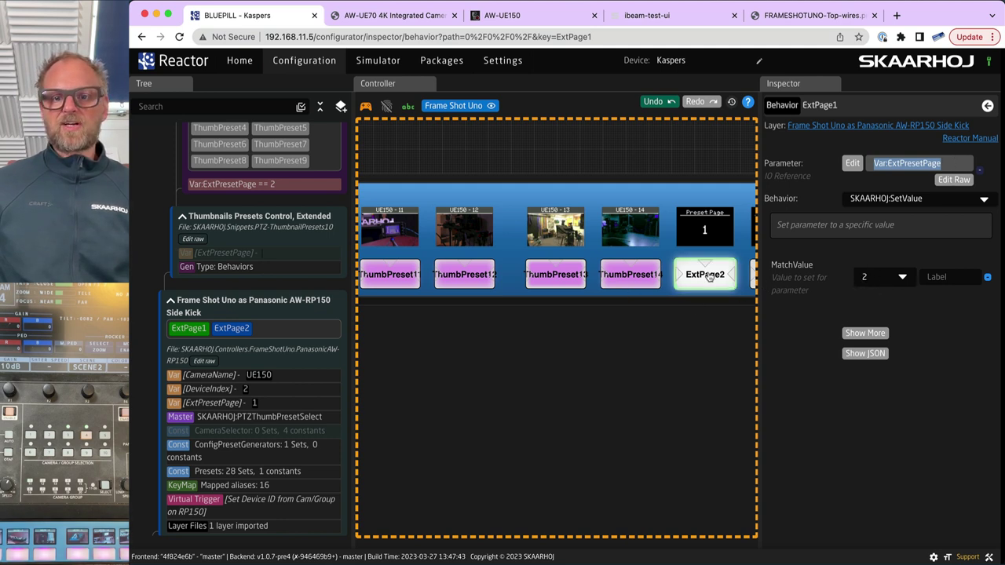
Inspect the ExtPage2 behavior while switching the controller between preset pages 2 and 1, ending on page 2.
click(703, 277)
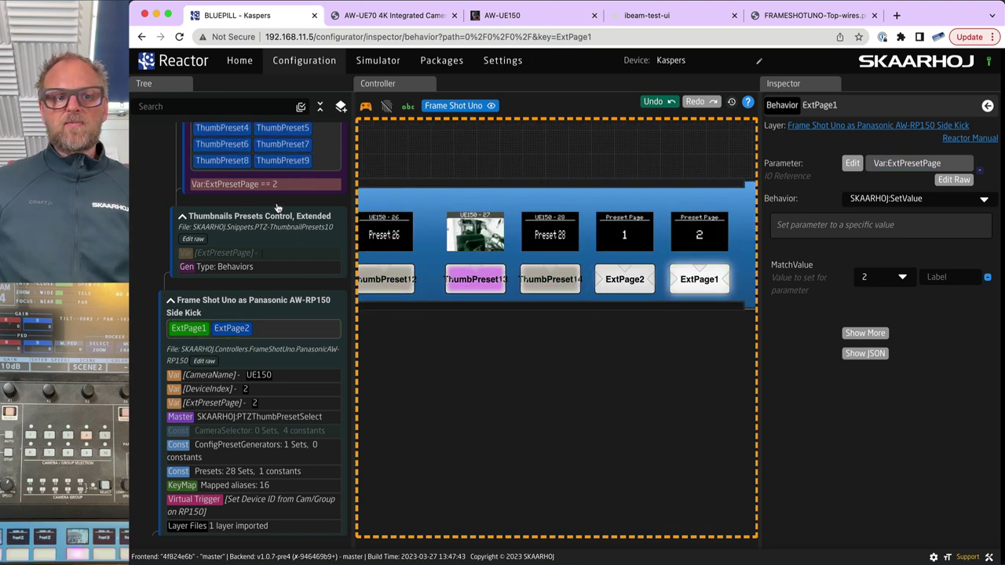
click(239, 330)
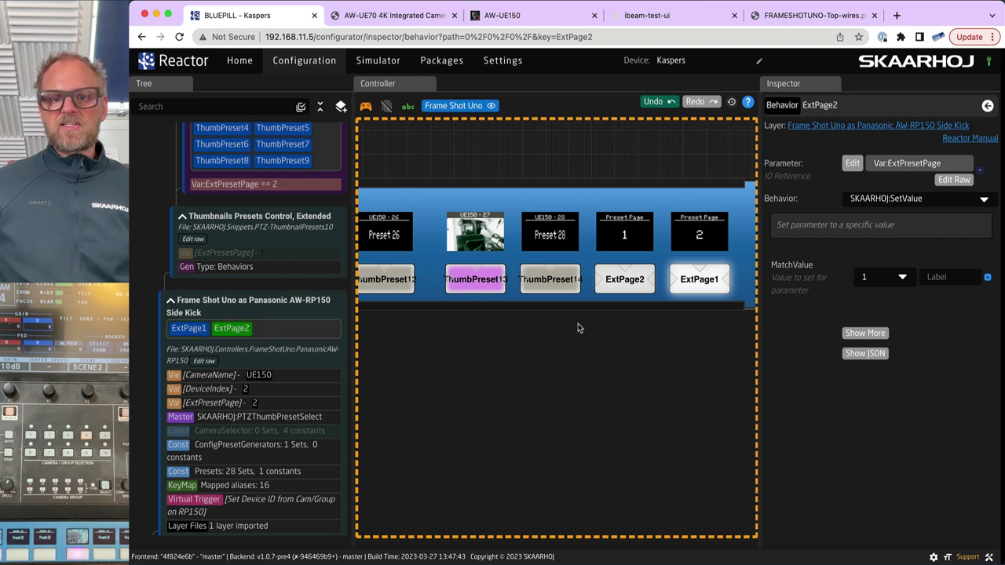
click(629, 284)
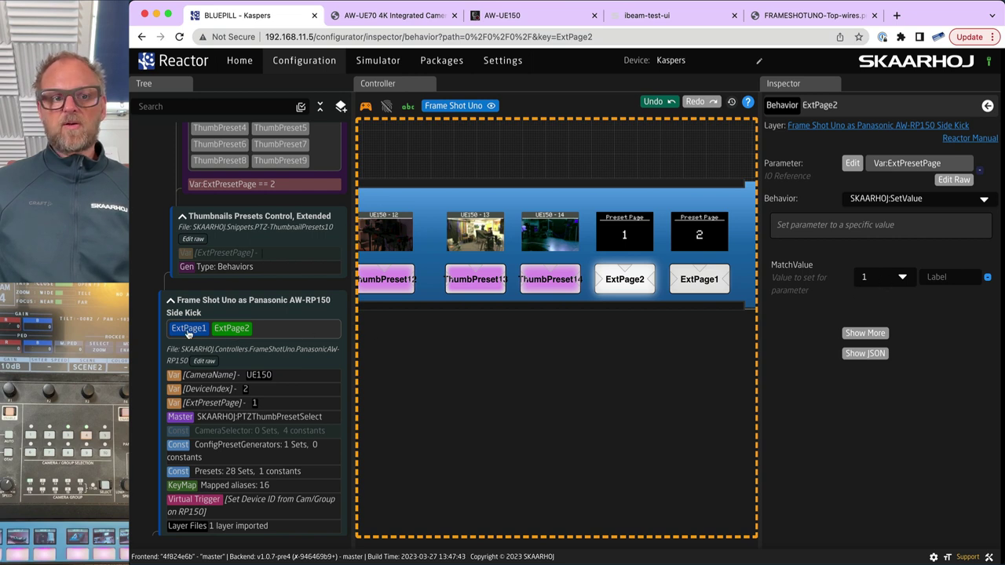
click(698, 281)
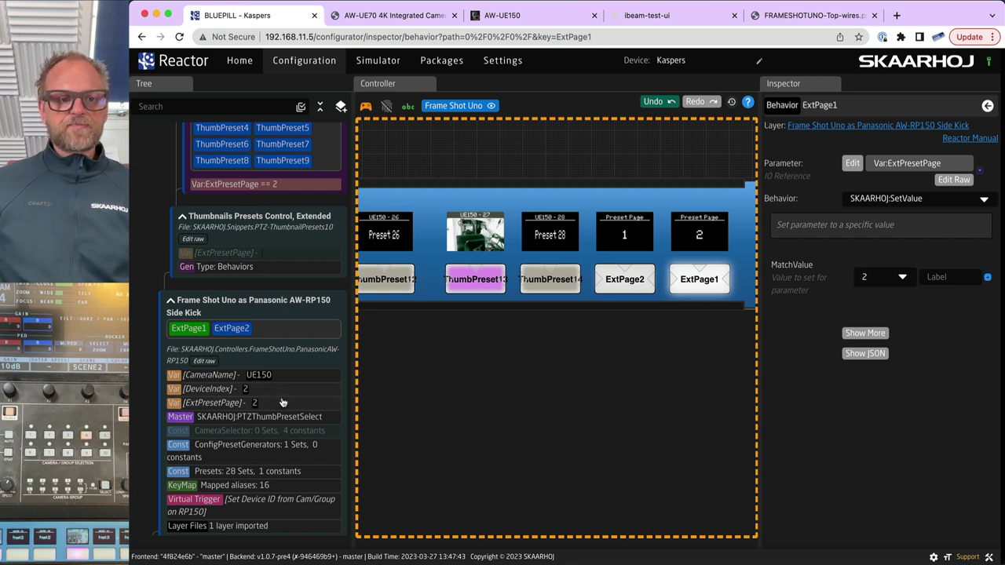
Review the ExtPresetPage variable of the Side Kick layer and switch the controller to preset page 1.
scroll(235, 453, up, 5)
scroll(236, 454, down, 5)
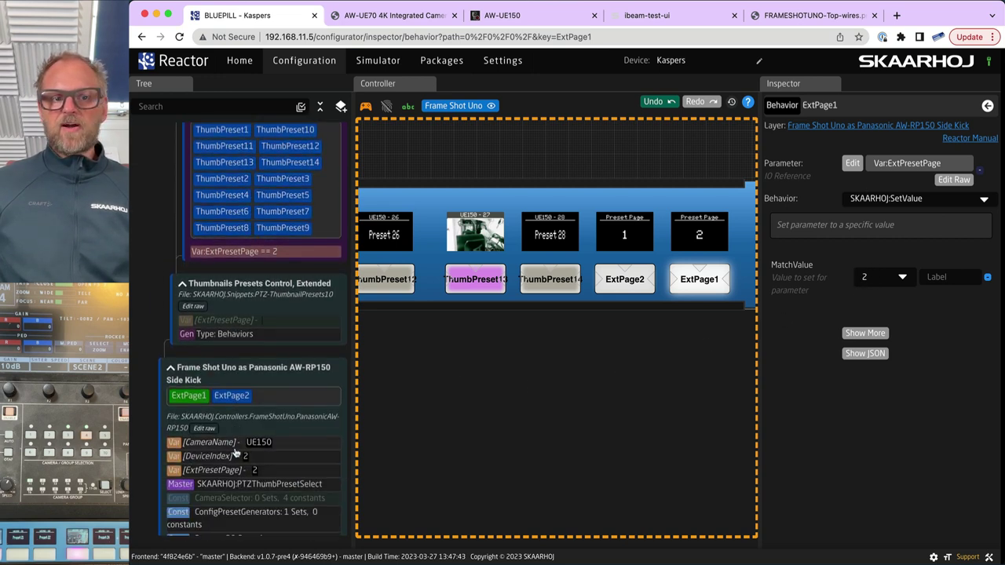
scroll(263, 457, down, 1)
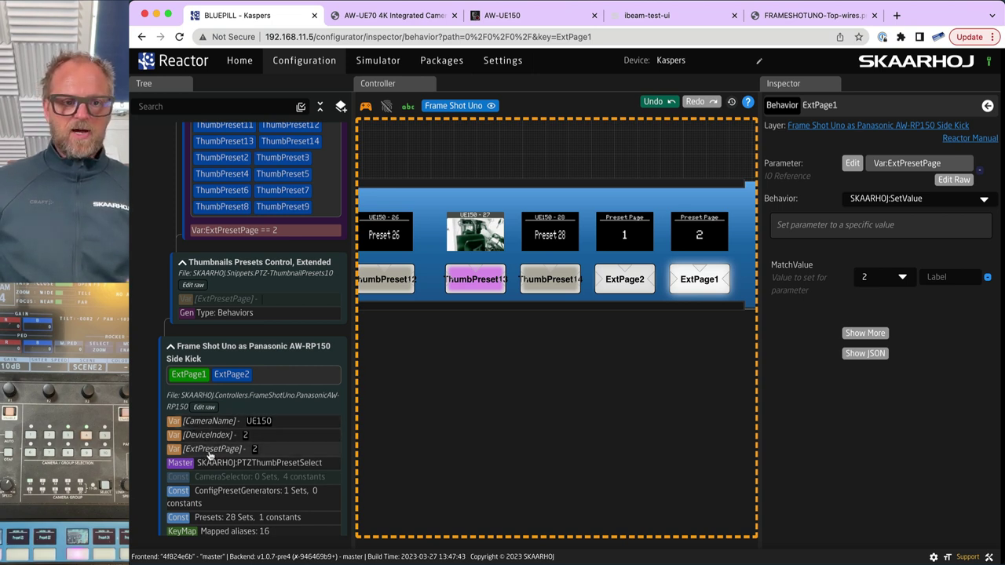
click(628, 280)
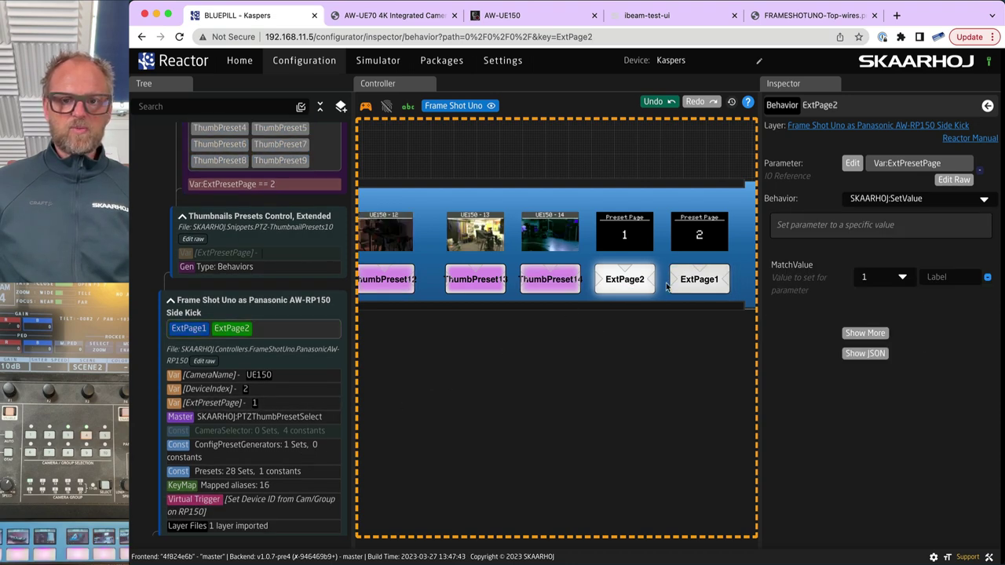
Switch the controller to preset page 2 and review the Prs 1, Prs 2 and Side Kick layers in the tree.
click(699, 280)
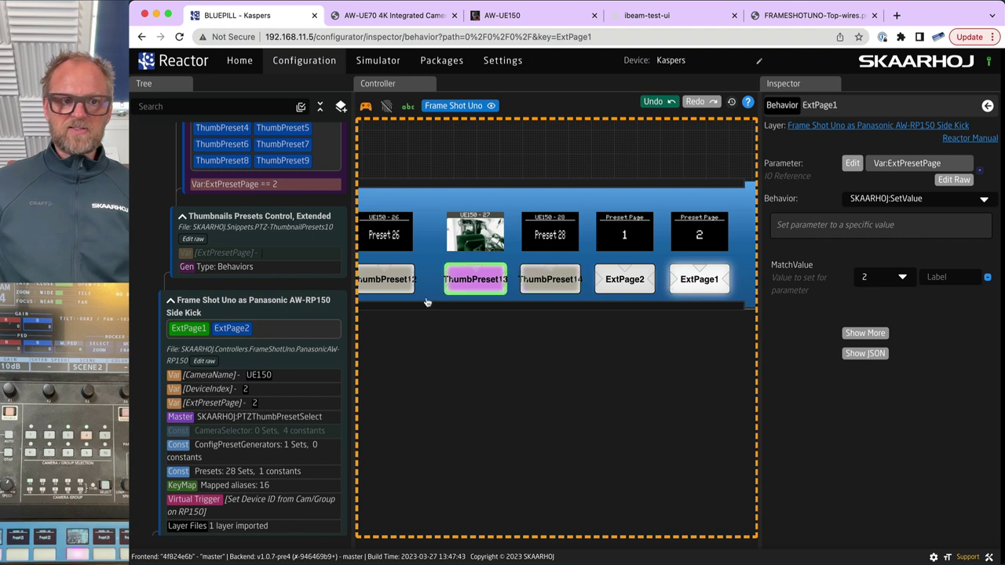
scroll(291, 324, up, 5)
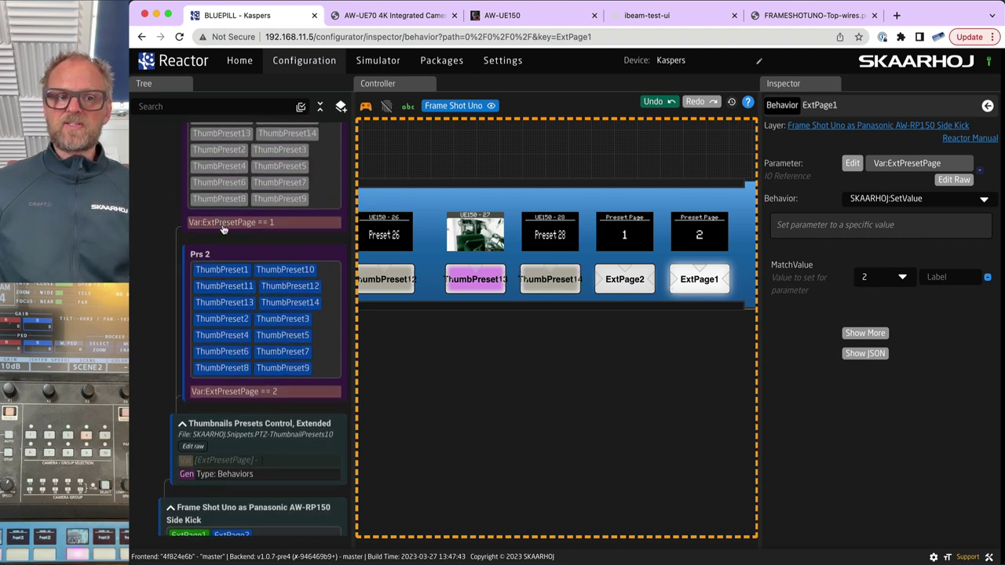
scroll(207, 408, down, 4)
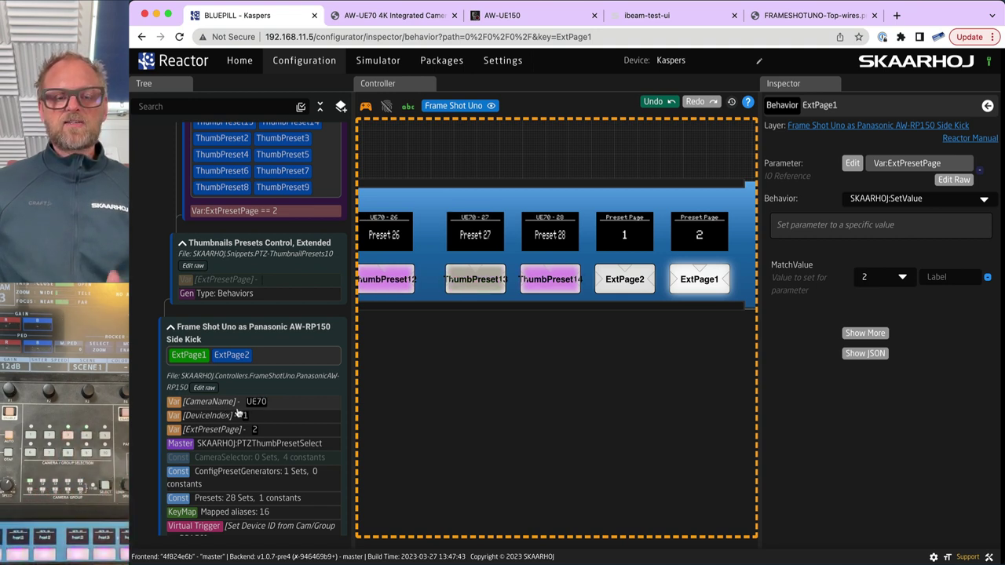
Open the Frame Shot Uno's camera mapping and delete the AW-HE60 entry.
click(236, 63)
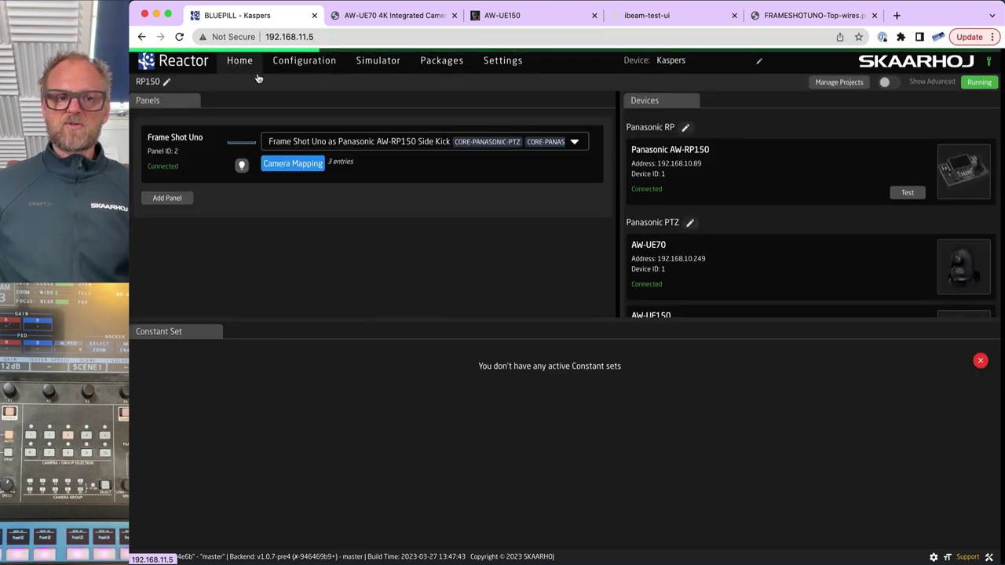
click(296, 165)
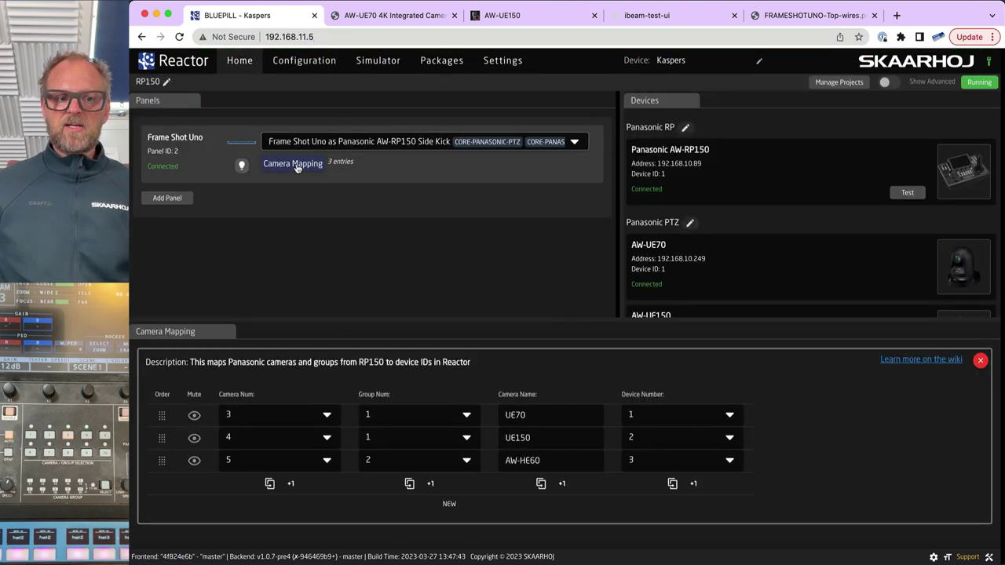
right_click(163, 463)
click(182, 474)
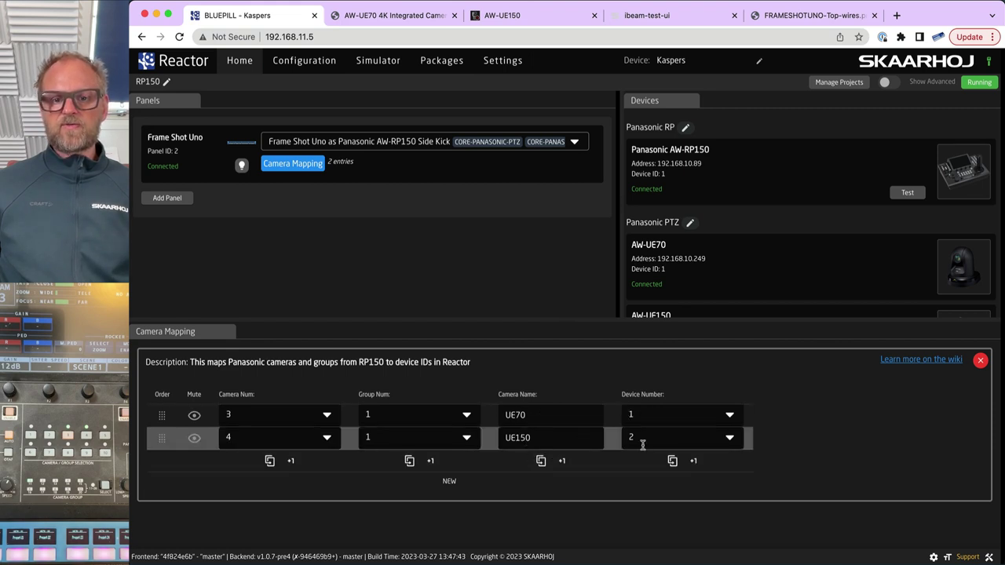
click(365, 435)
text(1)
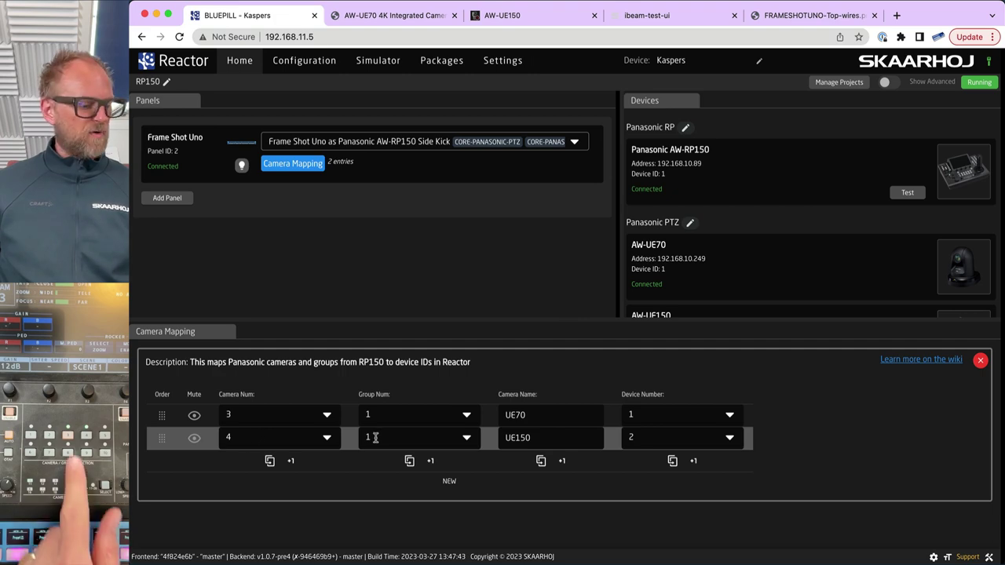
Return to the configuration and review the Prs 2 layer and the Side Kick layer's CameraName and DeviceIndex variables.
click(314, 68)
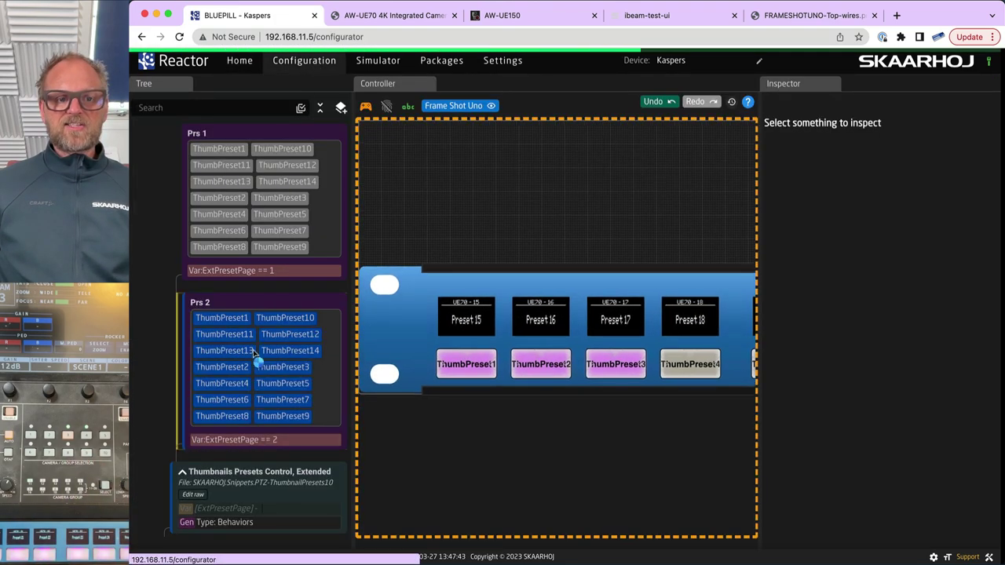
scroll(243, 461, down, 5)
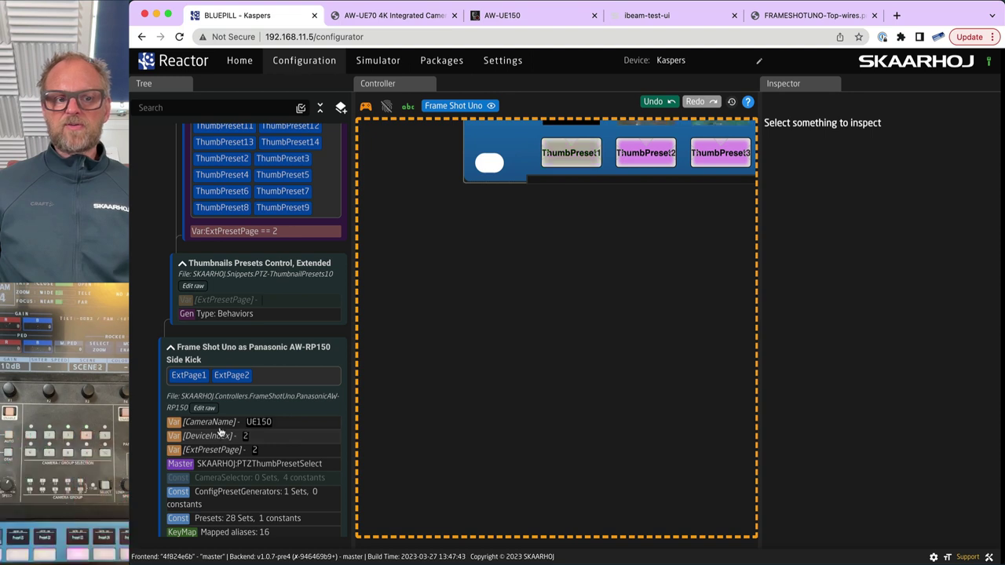
scroll(221, 431, up, 2)
scroll(223, 526, down, 1)
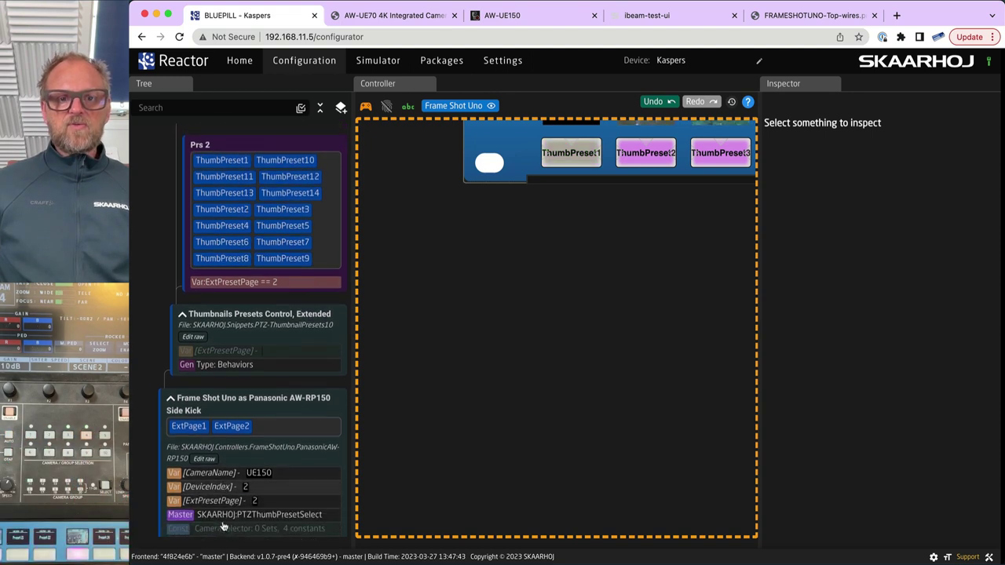
scroll(556, 333, up, 5)
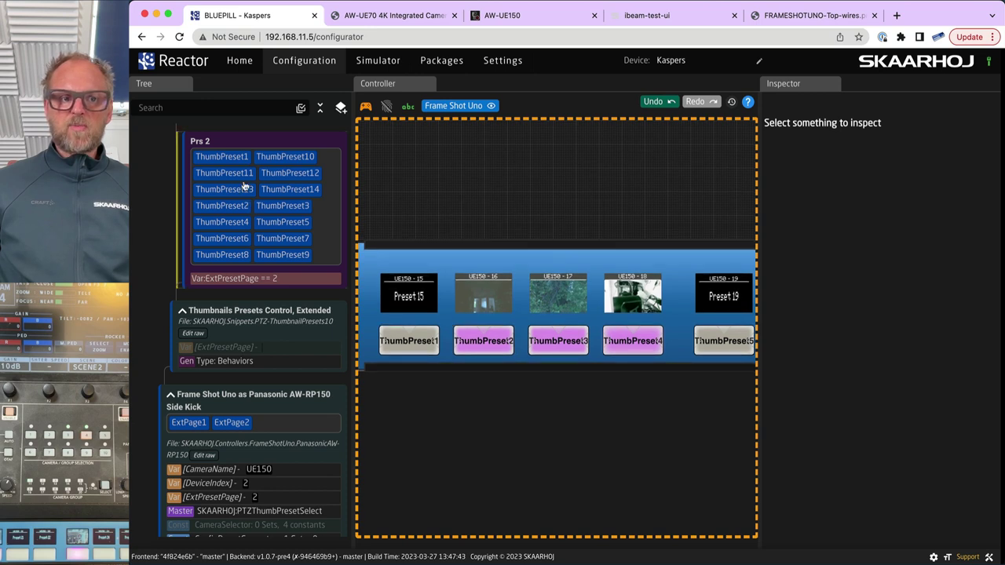
scroll(251, 437, down, 5)
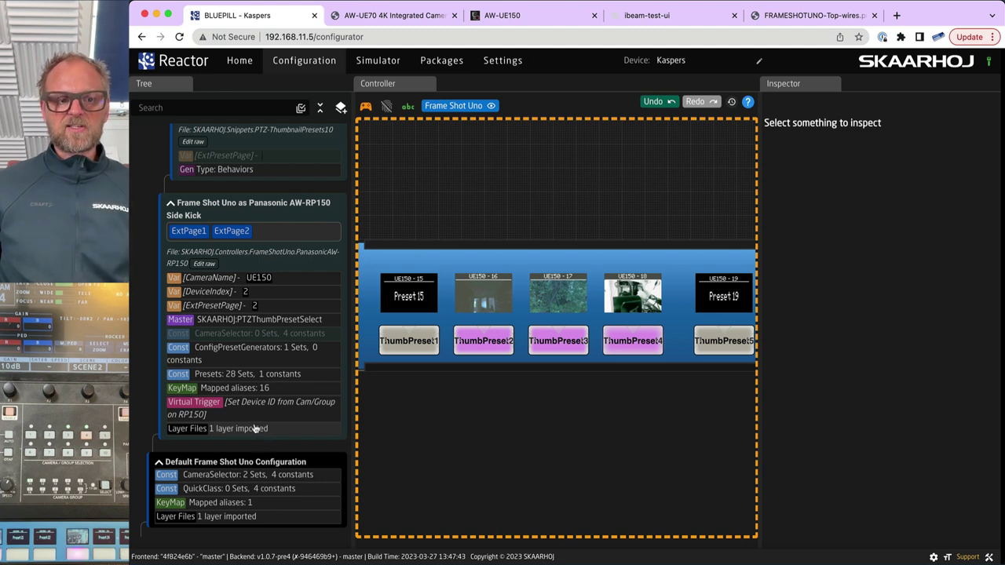
Inspect the virtual trigger "Set Device ID from Cam/Group on RP150" in a widened Inspector, expanding its extra settings to examine the Constant Set Reference.
click(259, 406)
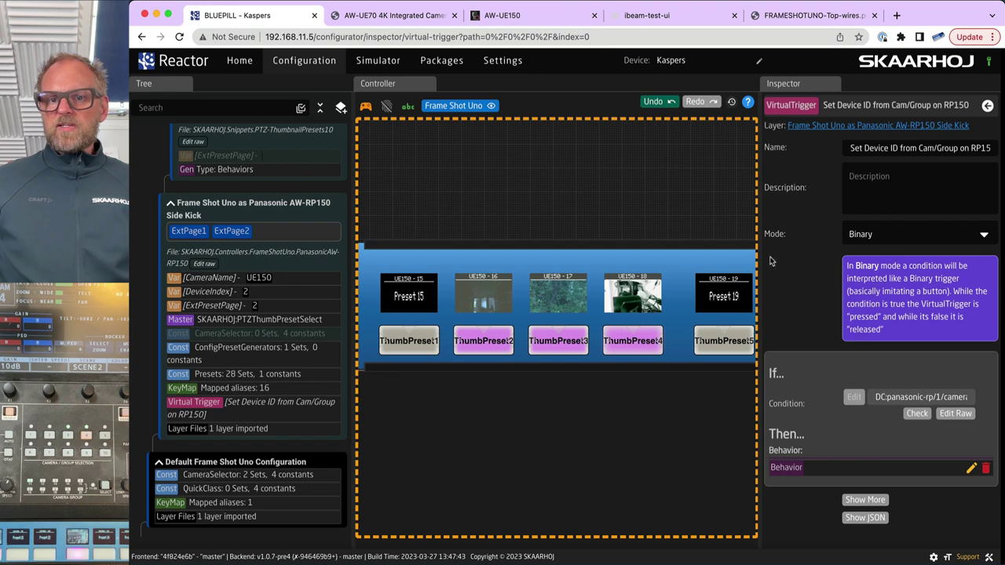
drag(758, 266, 653, 267)
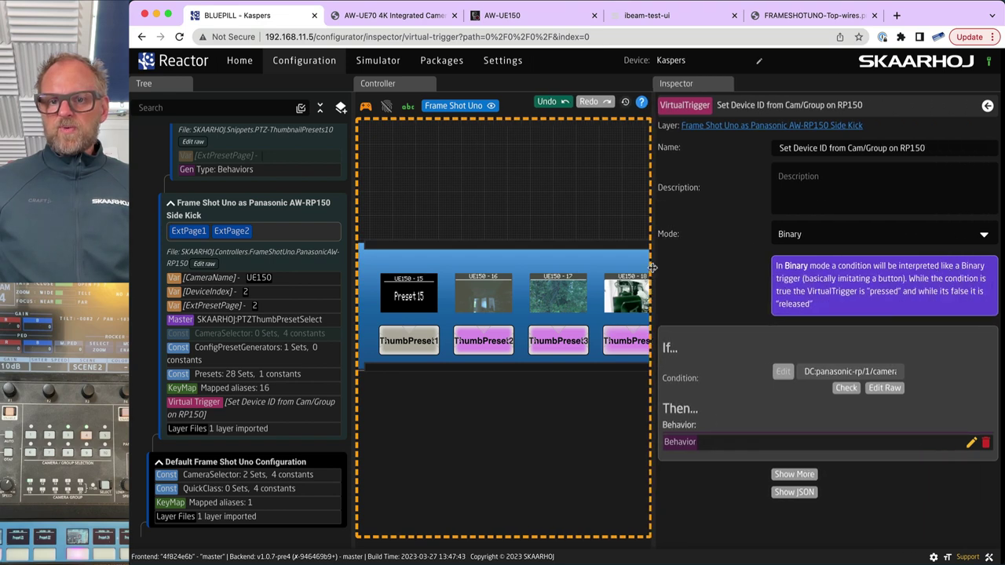
click(796, 475)
scroll(969, 494, down, 1)
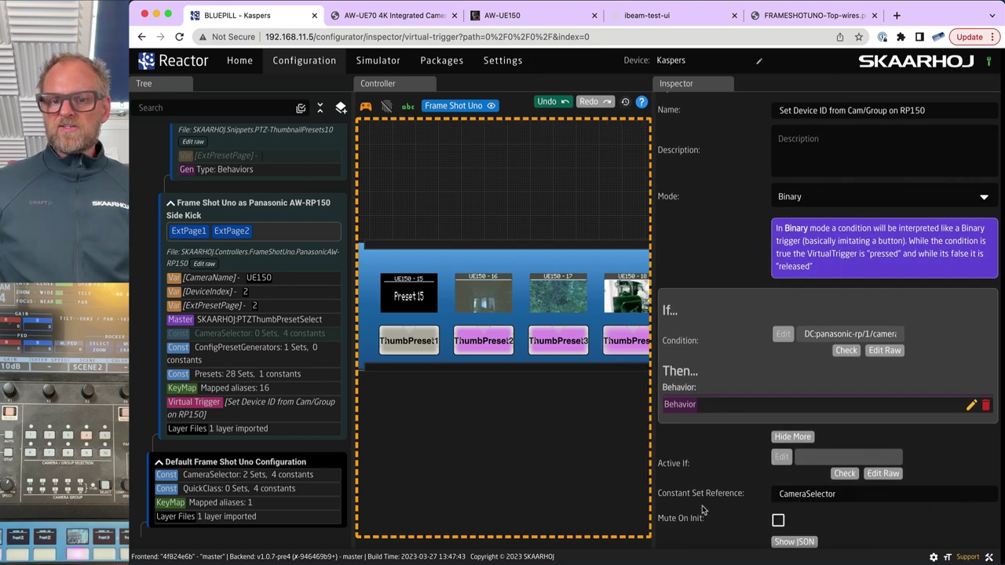
drag(842, 495, 770, 500)
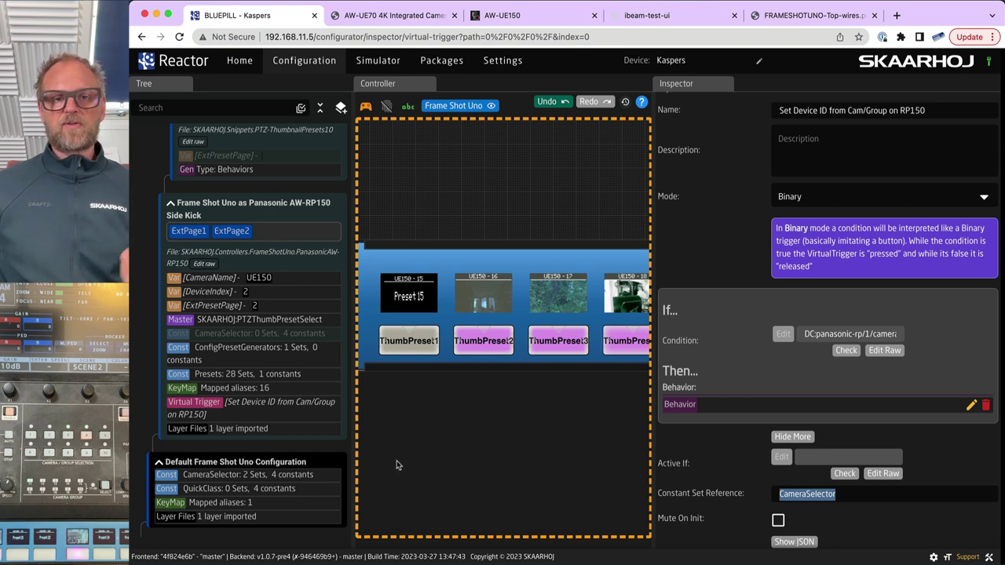
Inspect the CameraSelector constant set of the Default Frame Shot Uno Configuration layer and review the tree down to the root layer.
click(204, 476)
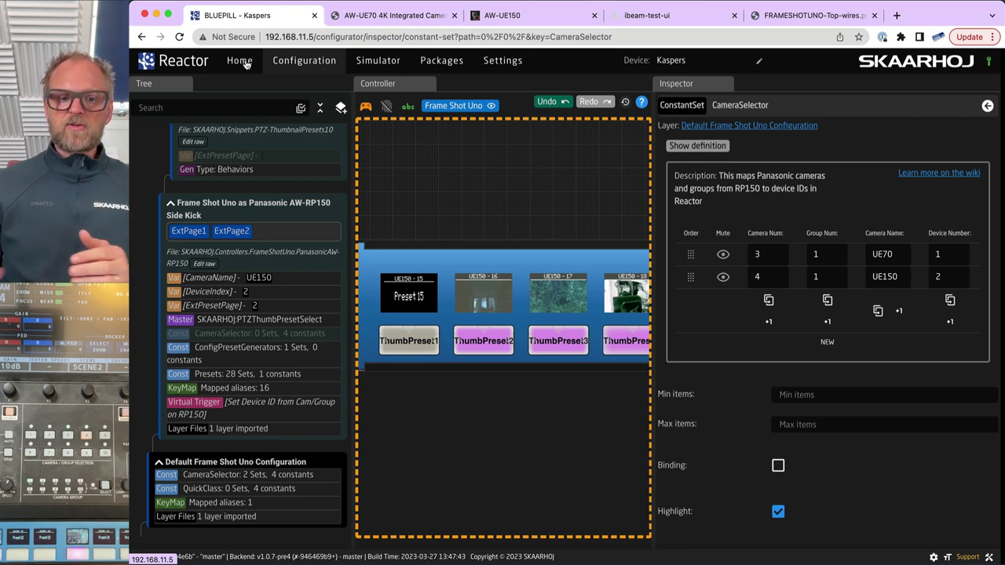
click(290, 57)
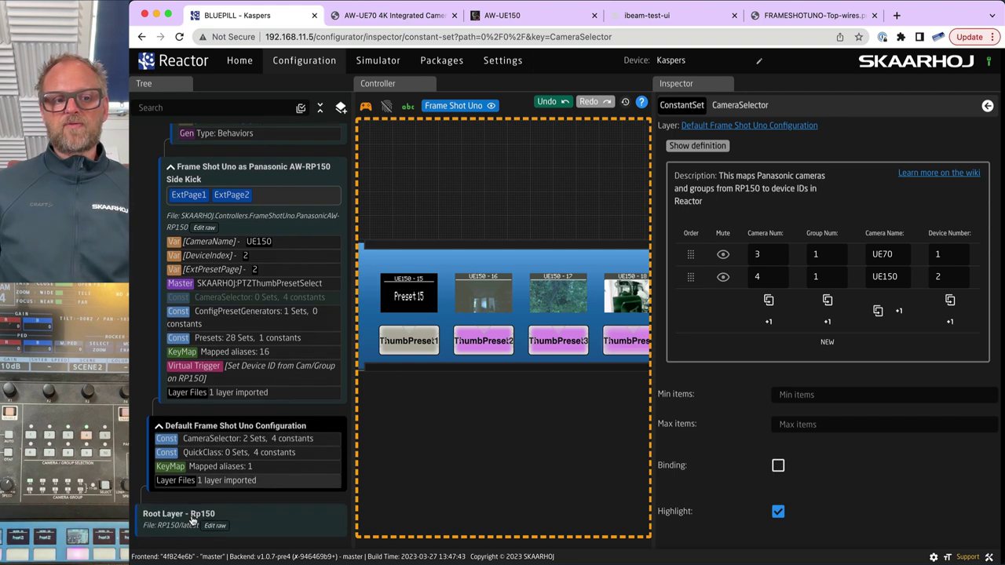
scroll(203, 480, down, 1)
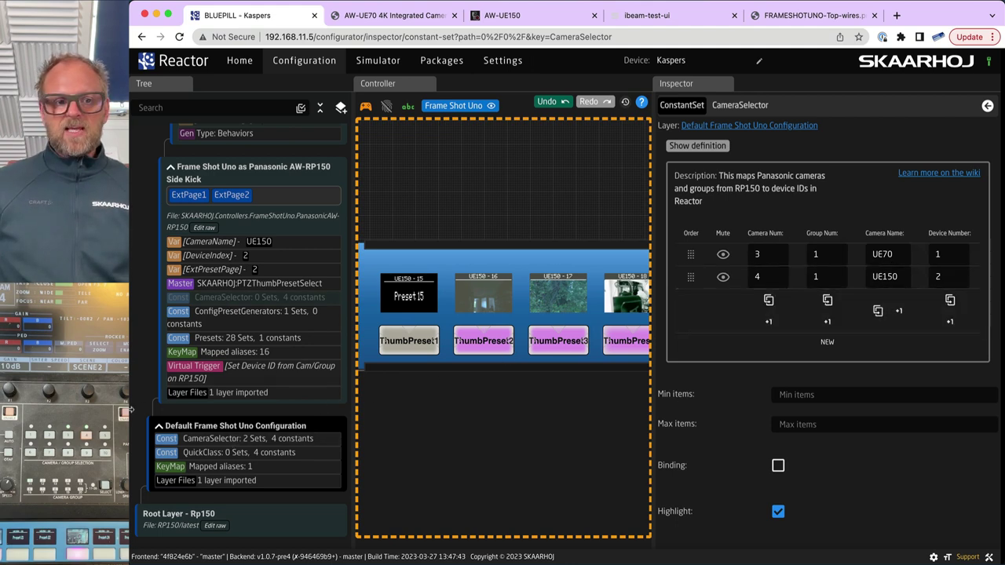
Return to the Side Kick layer's virtual trigger and highlight the CameraSelector reference among its extra settings.
click(243, 353)
click(245, 368)
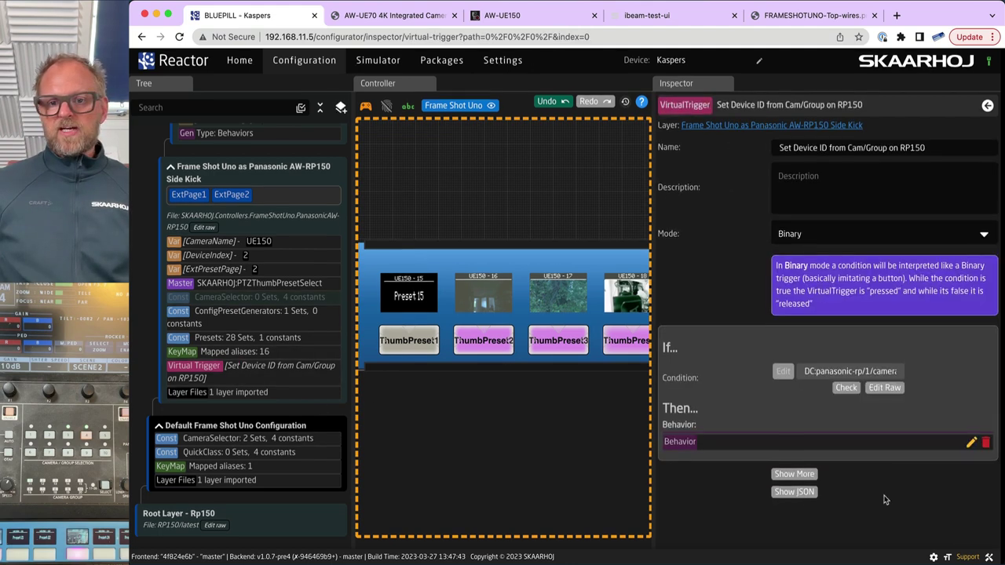
click(795, 475)
scroll(793, 487, down, 1)
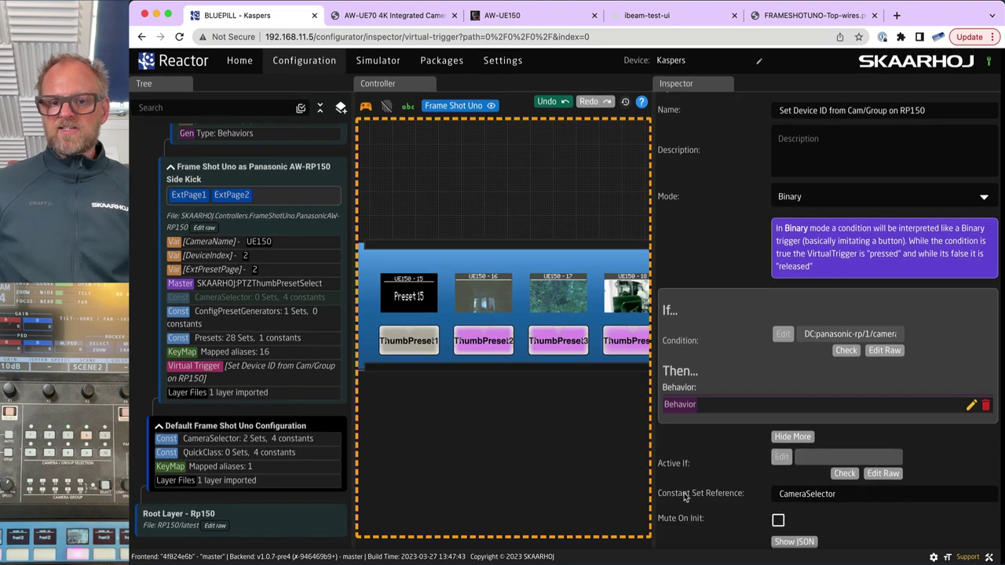
drag(846, 492, 770, 492)
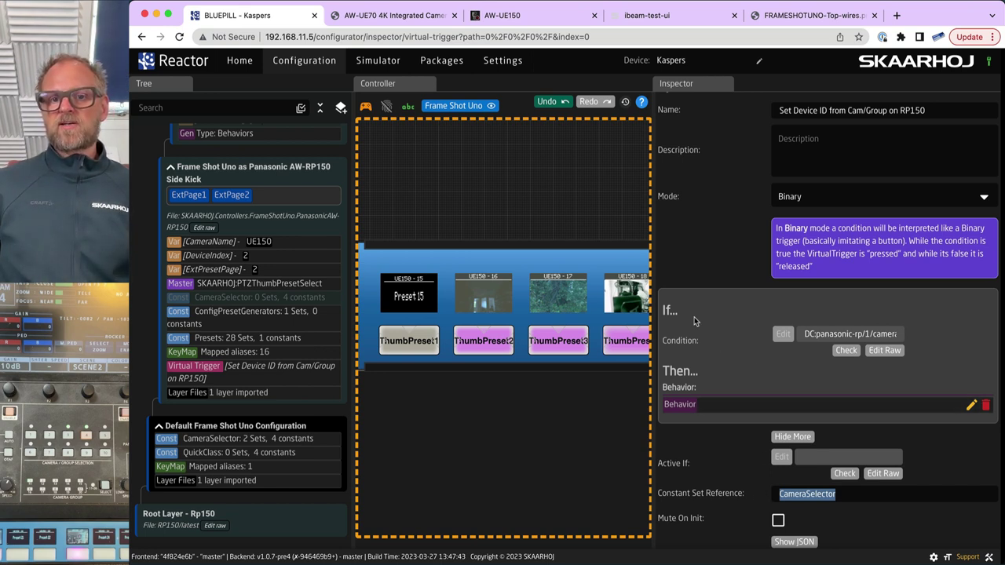
Open the virtual trigger's condition and examine the statement comparing the Panasonic RP cameraSelect parameter with the RP150Cam constant.
click(784, 335)
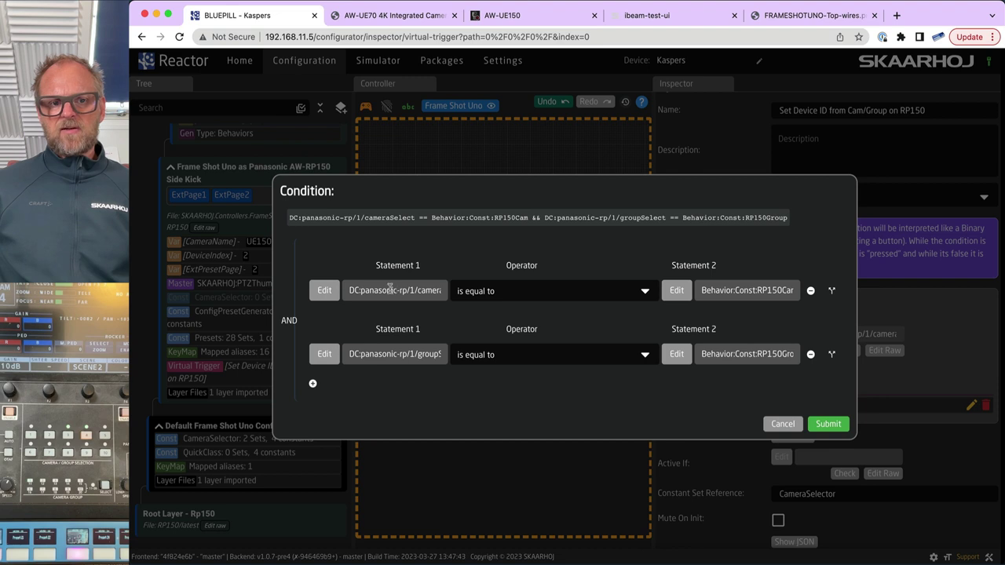
drag(390, 289, 409, 288)
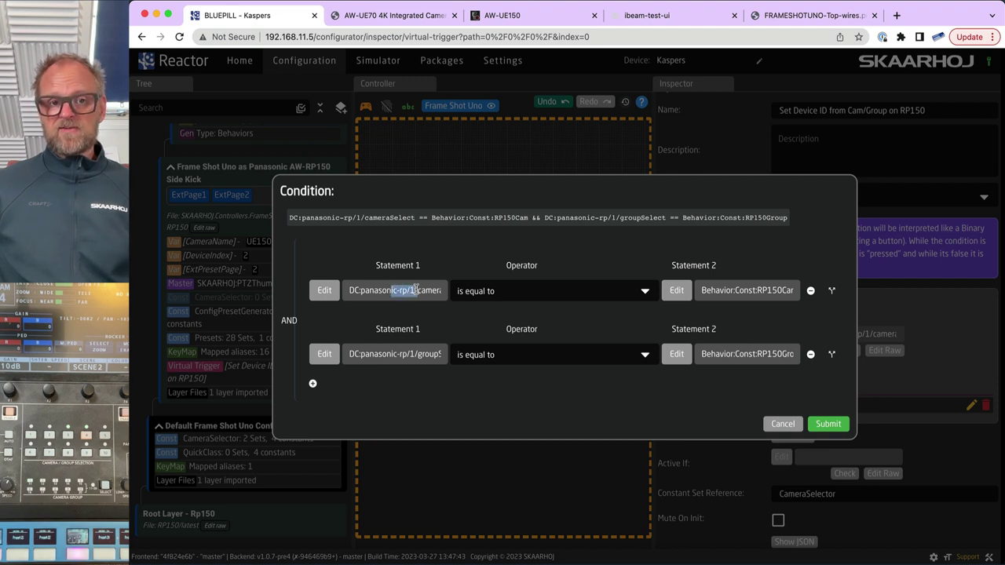
click(412, 289)
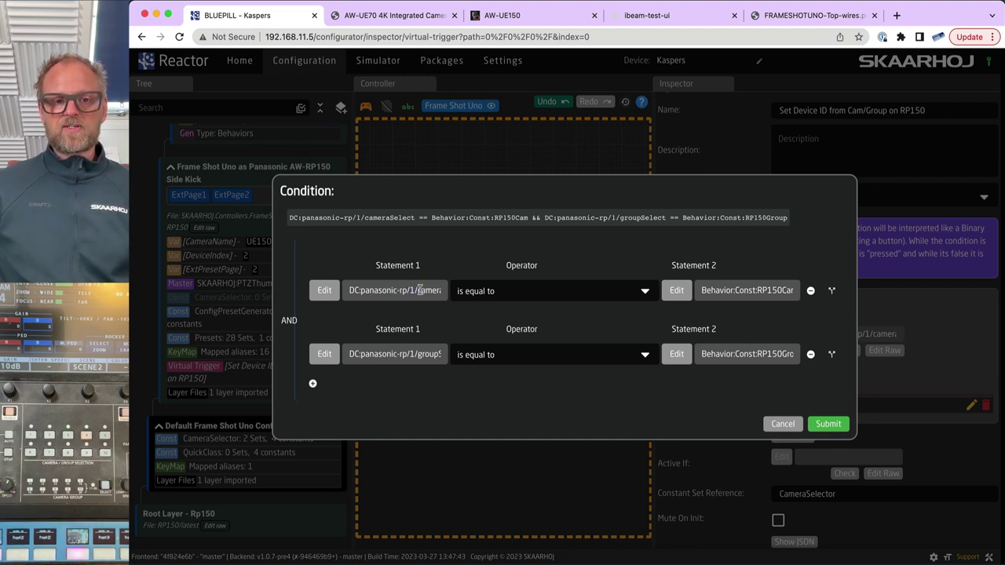
double_click(412, 289)
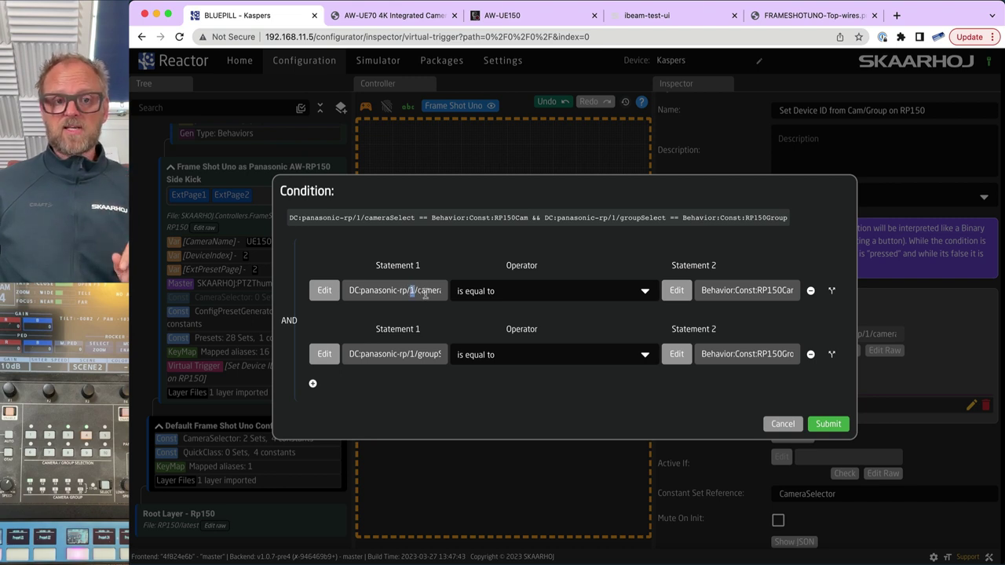
double_click(420, 290)
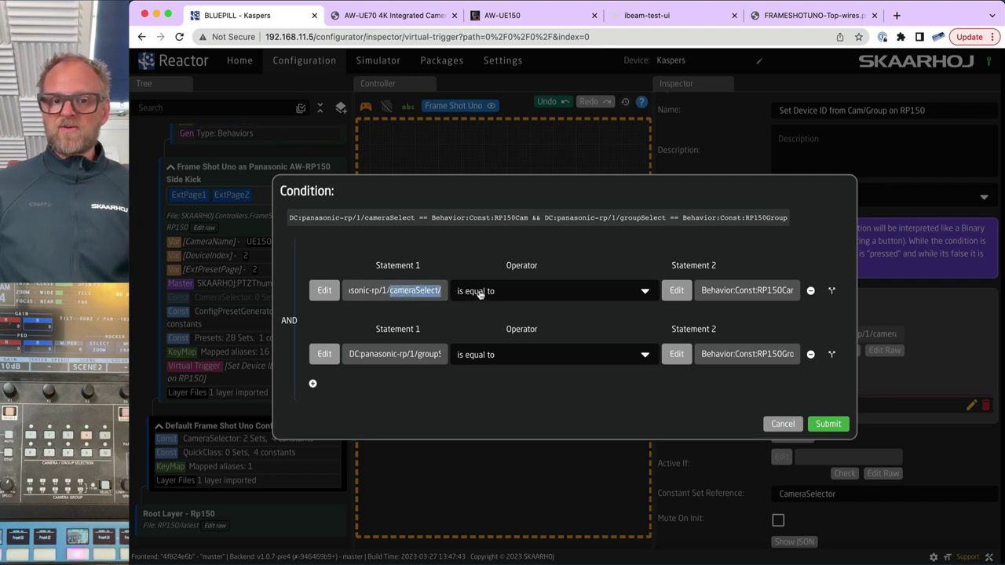
drag(701, 291, 833, 292)
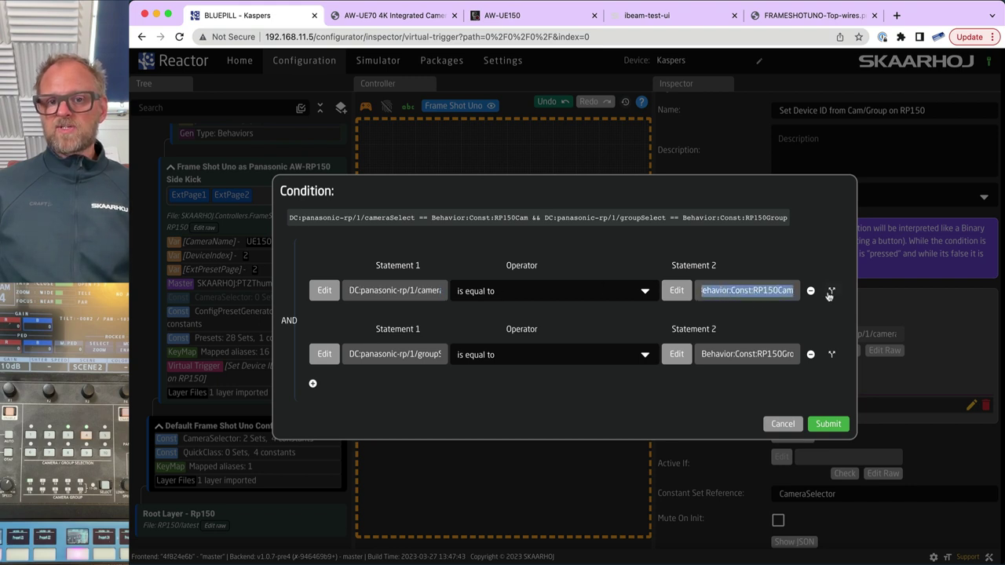
double_click(776, 291)
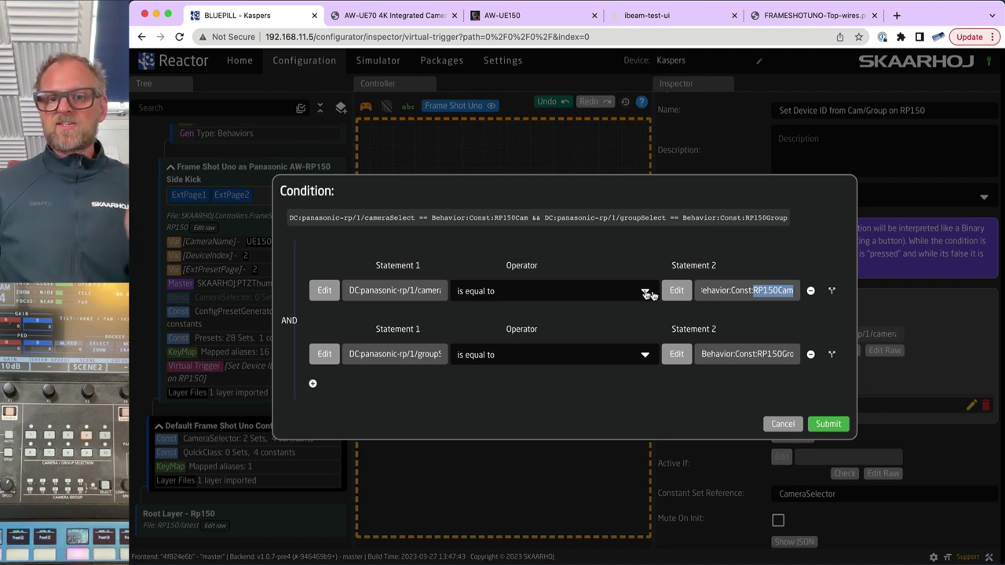
Examine the condition's groupSelect statement and its RP150Group constant, and close the condition without changes.
click(390, 352)
drag(390, 352, 459, 356)
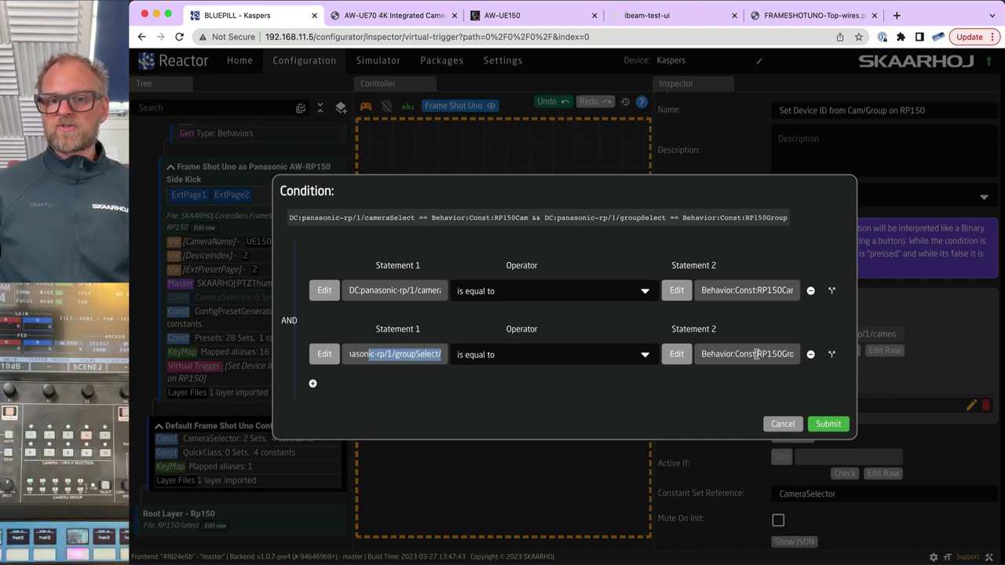
drag(755, 354, 811, 356)
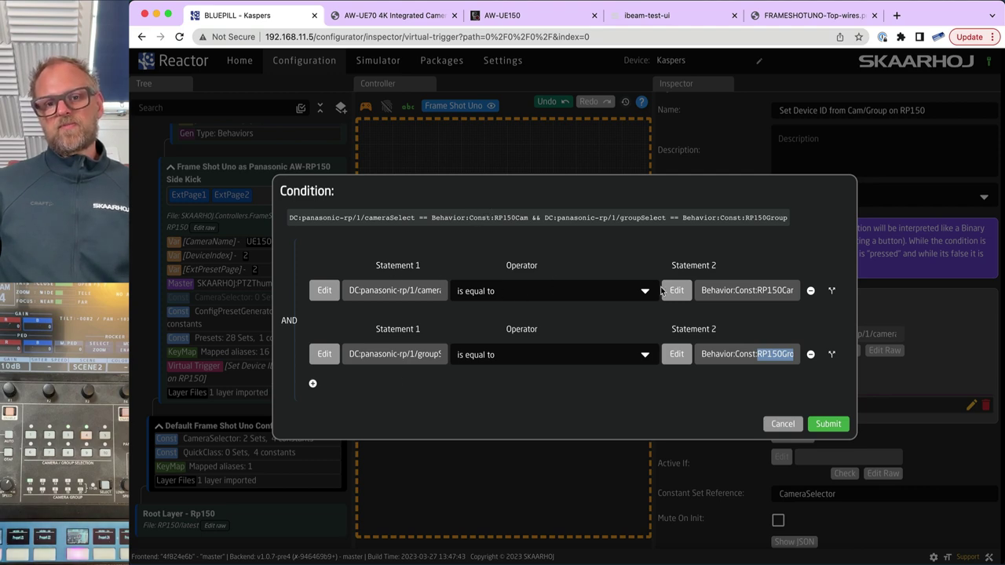
click(789, 425)
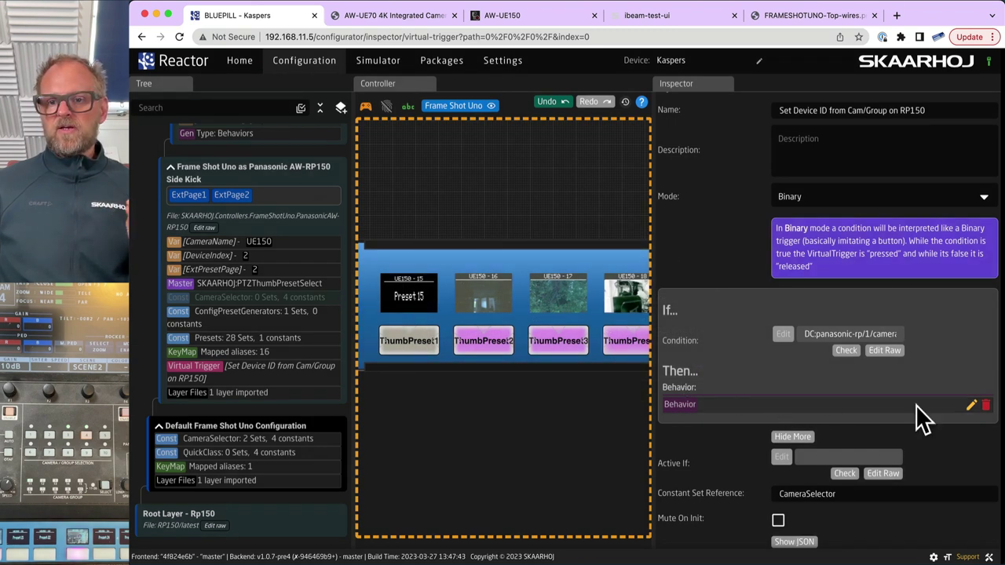
Open the virtual trigger's behavior and expand its event handler to examine the DeviceIndex and CameraName sequence steps.
click(971, 406)
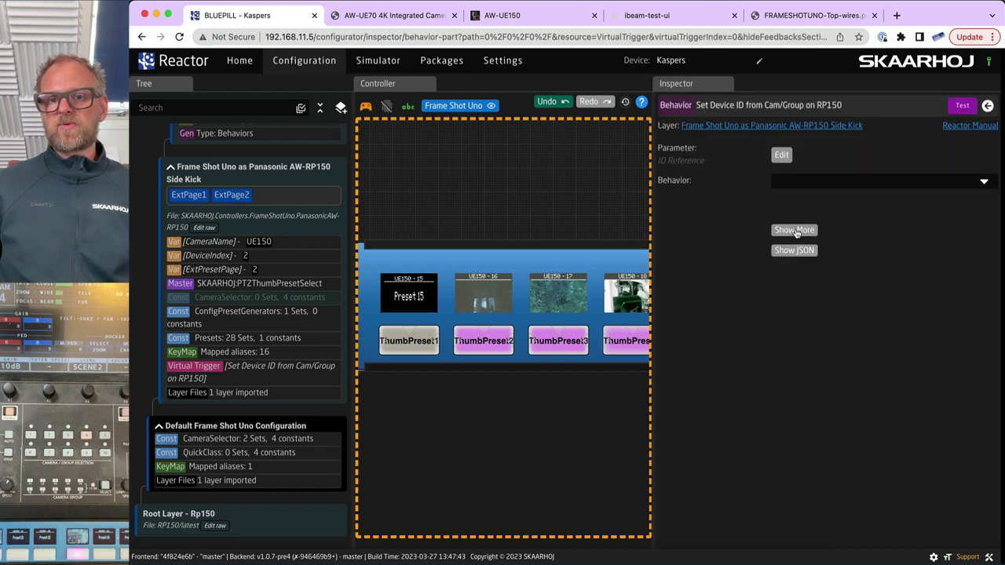
click(796, 231)
click(673, 324)
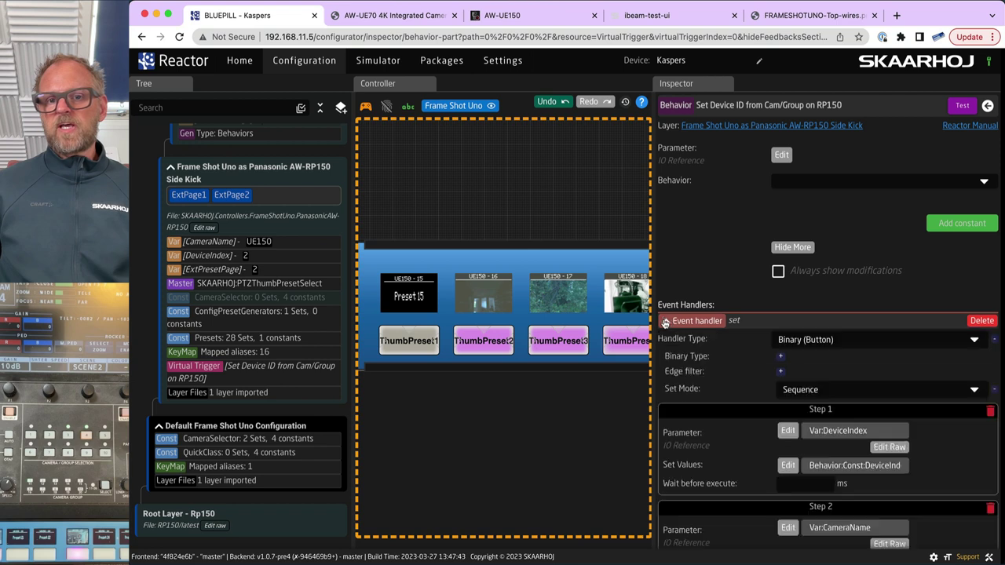
scroll(743, 358, down, 3)
scroll(744, 363, down, 2)
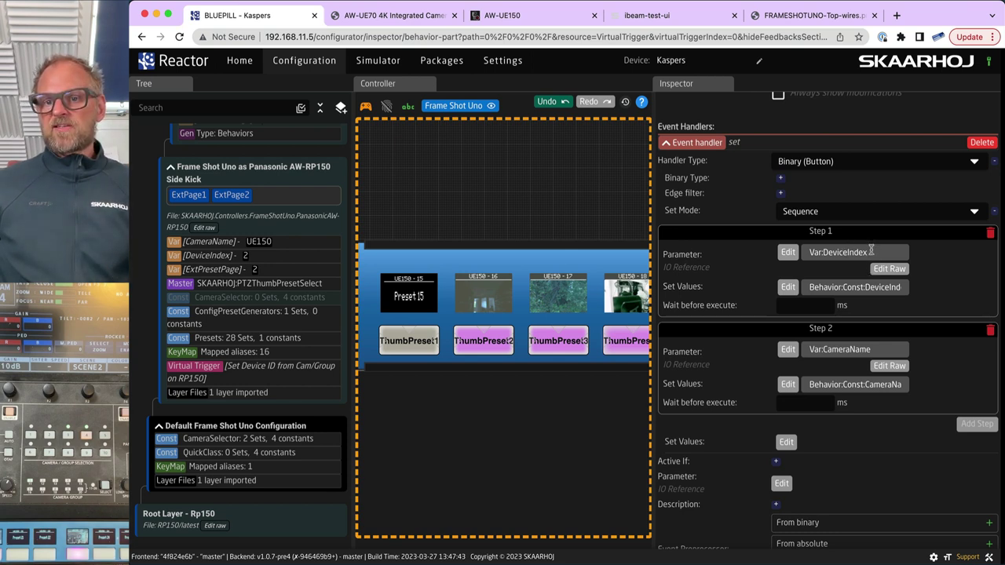
Examine the sequence's first step, highlighting the Var:DeviceIndex parameter and its Behavior:Const:DeviceIndex set value.
drag(869, 252, 803, 256)
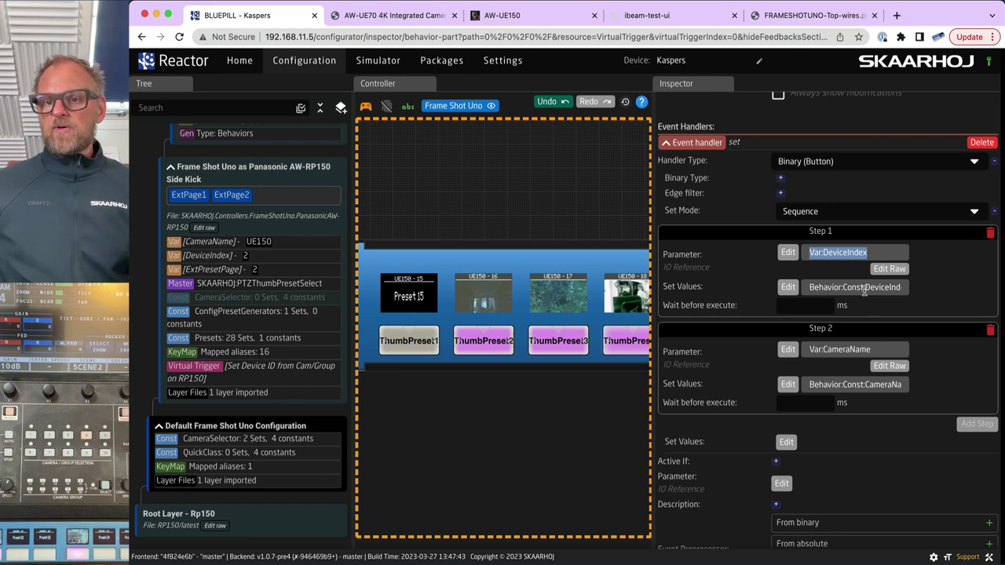
drag(812, 289, 917, 292)
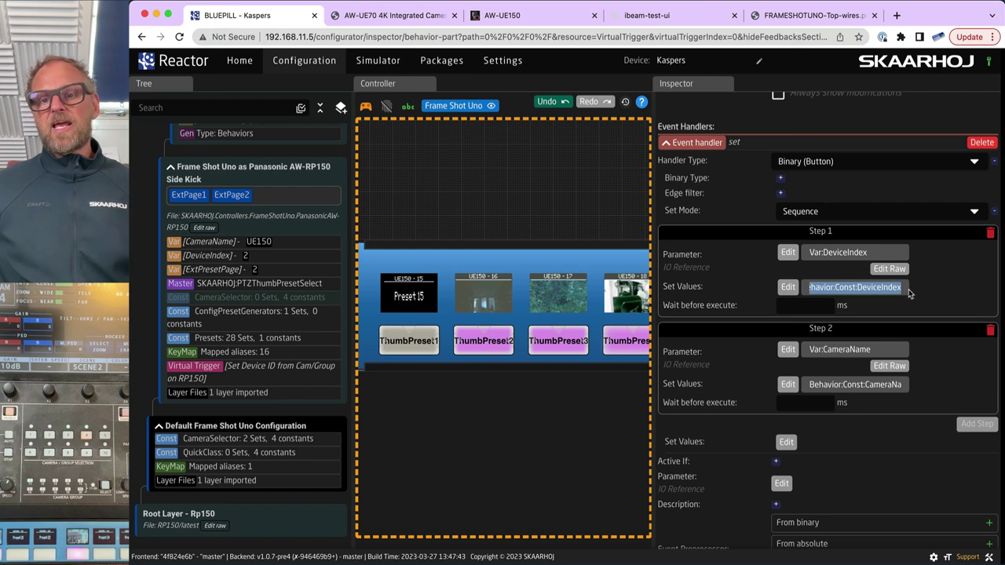
click(873, 290)
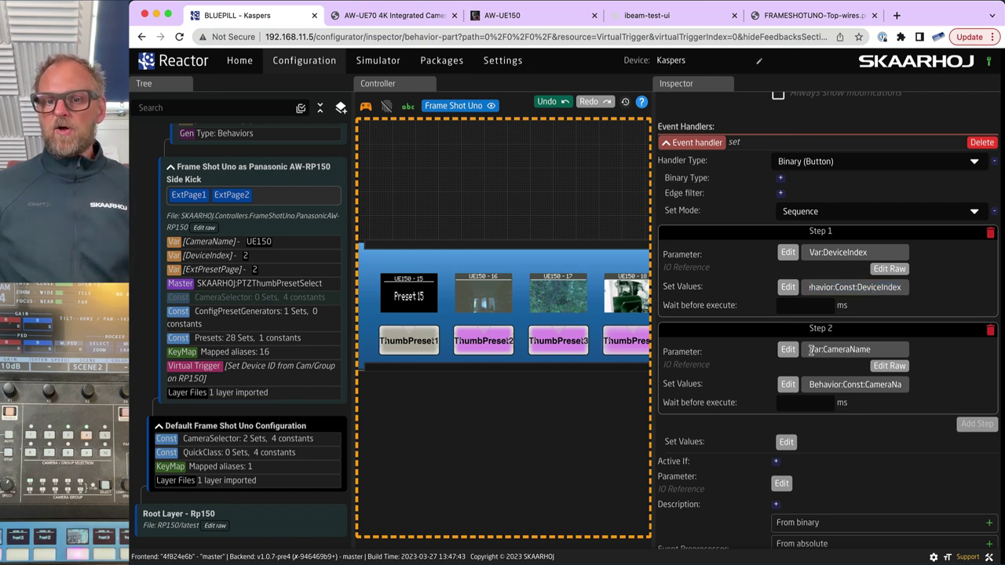
Examine the sequence's second step, highlighting the Var:CameraName parameter and the CameraName constant in its set value.
drag(810, 351, 874, 348)
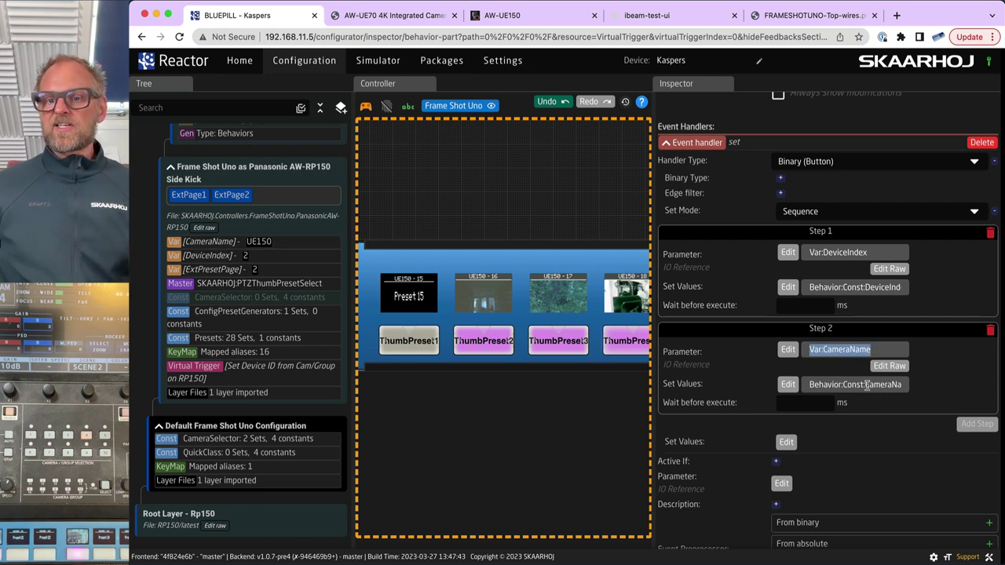
drag(855, 385, 918, 389)
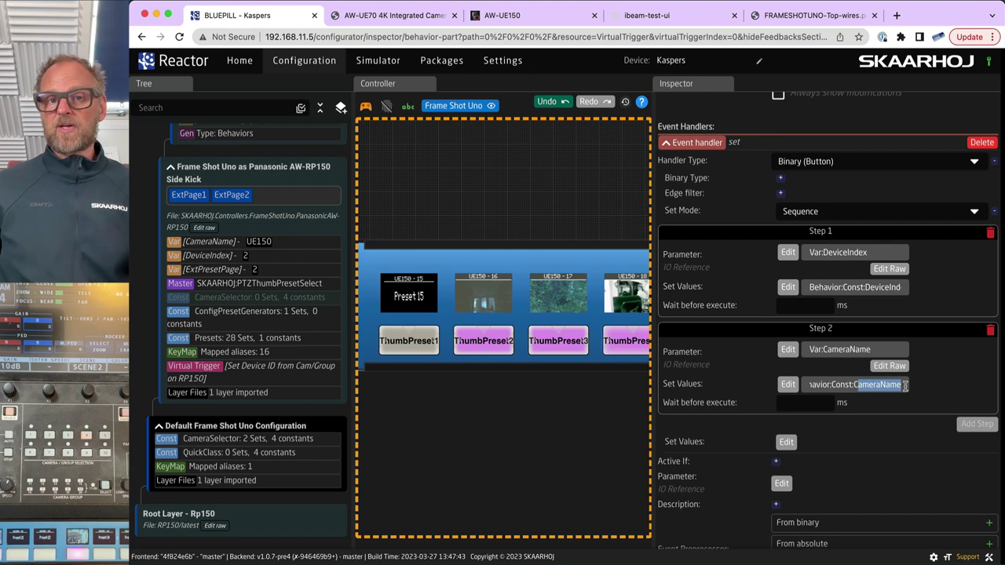
click(901, 386)
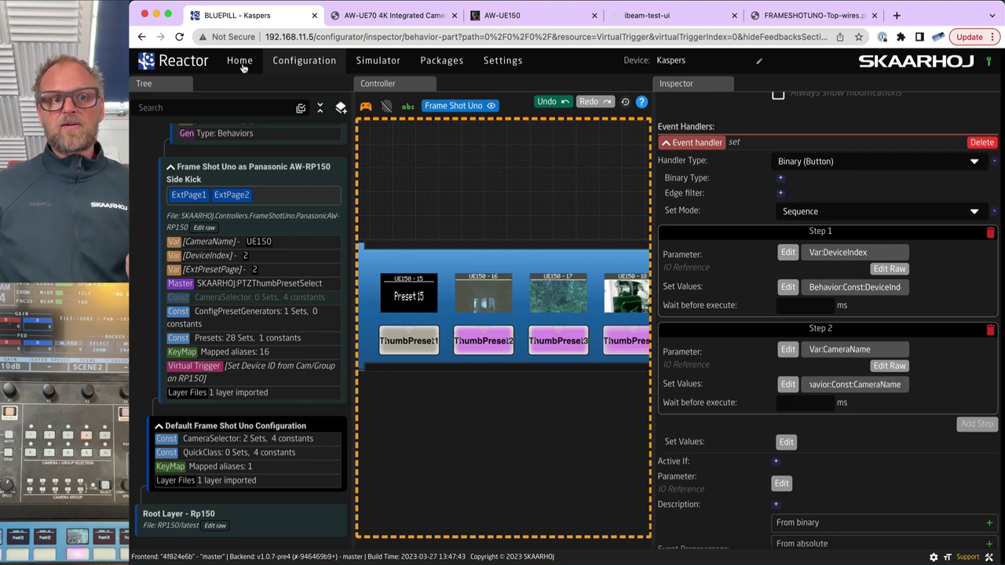
Review the default configuration's CameraSelector constant set, and display the Side Kick layer's virtual trigger as formatted JSON.
click(210, 441)
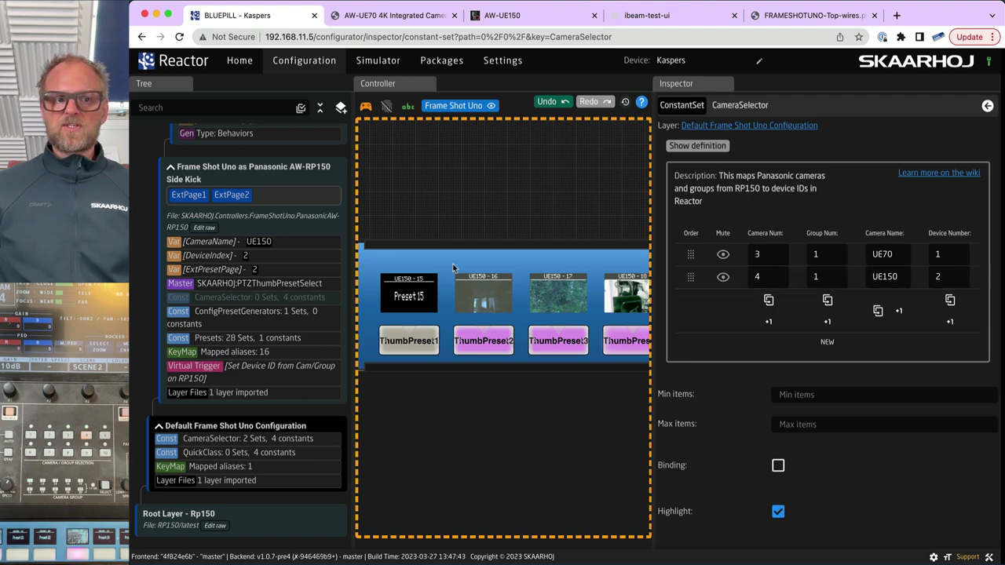
click(242, 369)
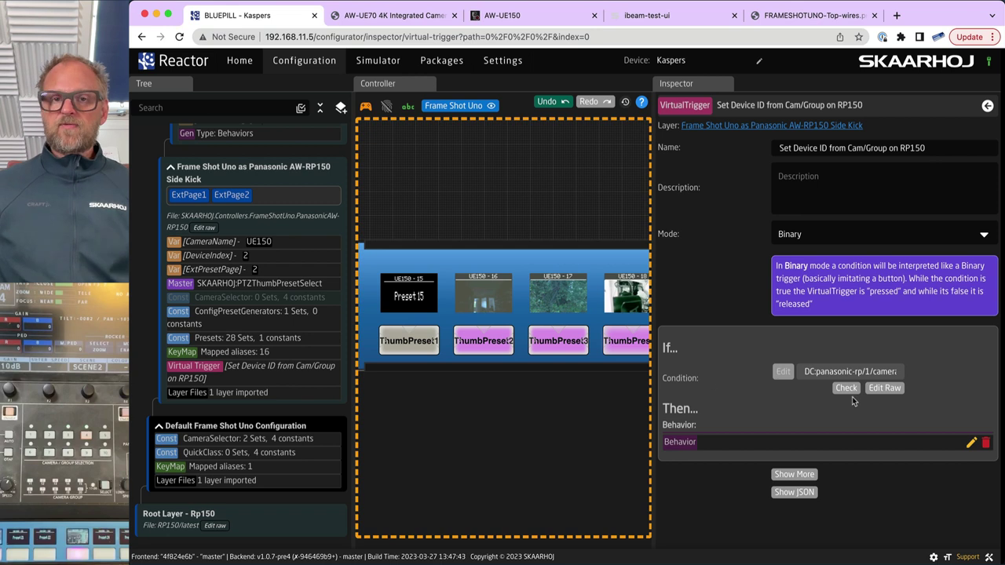
click(795, 493)
scroll(816, 493, down, 2)
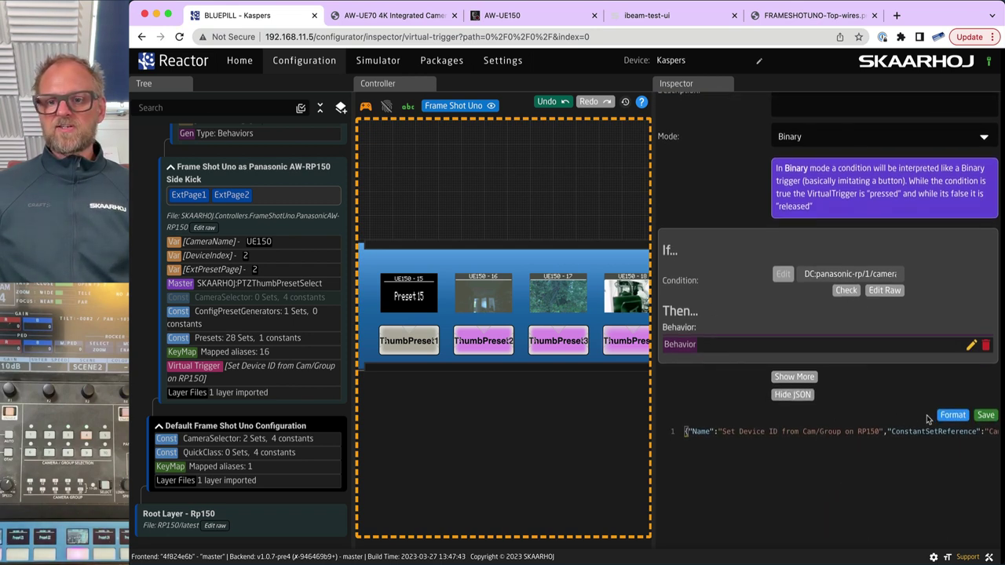
click(948, 416)
Read through the virtual trigger's JSON and highlight the ConstantSetReference key and its CameraSelector value.
scroll(899, 434, down, 4)
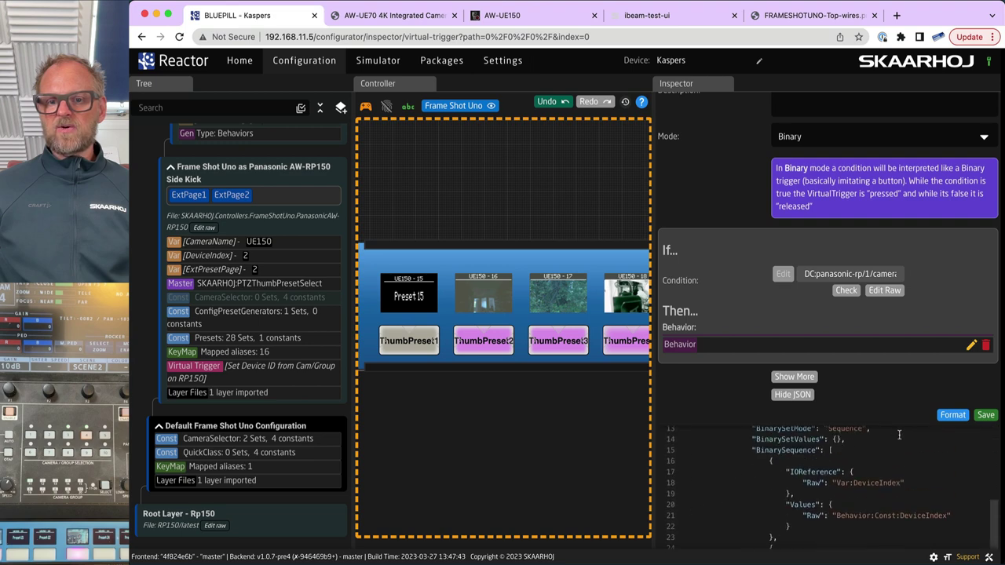
scroll(893, 453, up, 5)
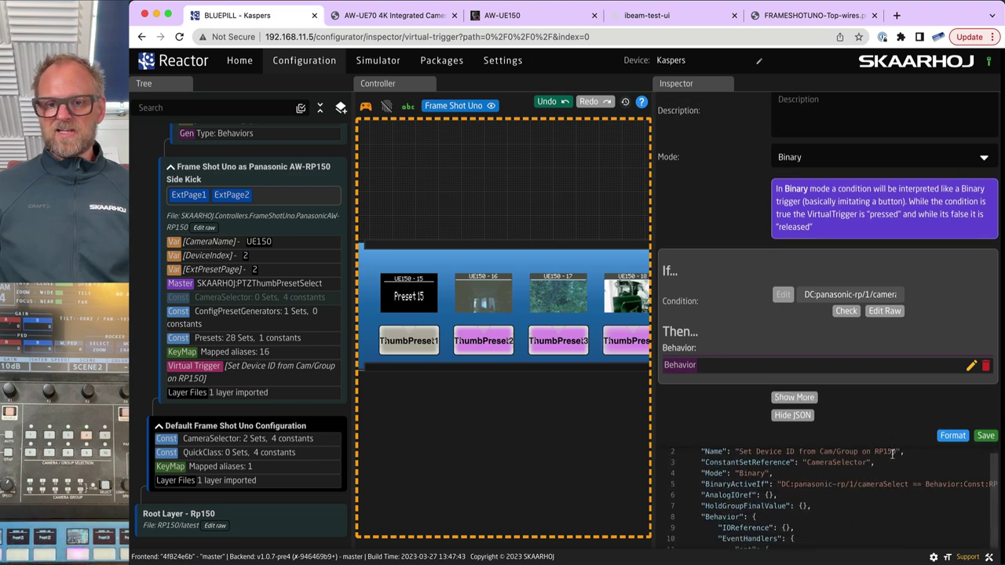
scroll(883, 416, down, 5)
scroll(876, 385, up, 1)
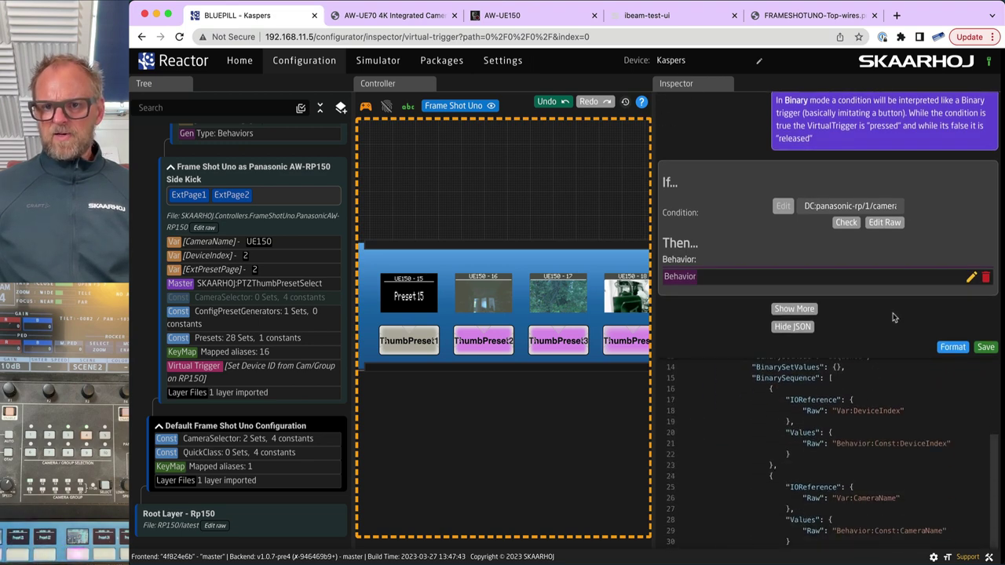
scroll(880, 330, down, 5)
scroll(881, 211, down, 1)
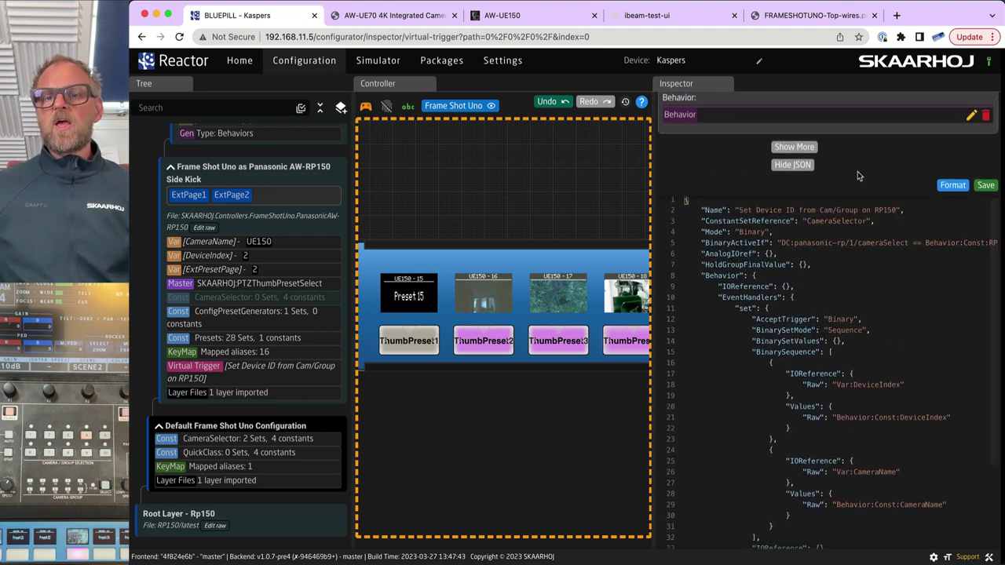
scroll(859, 173, up, 5)
scroll(874, 454, down, 6)
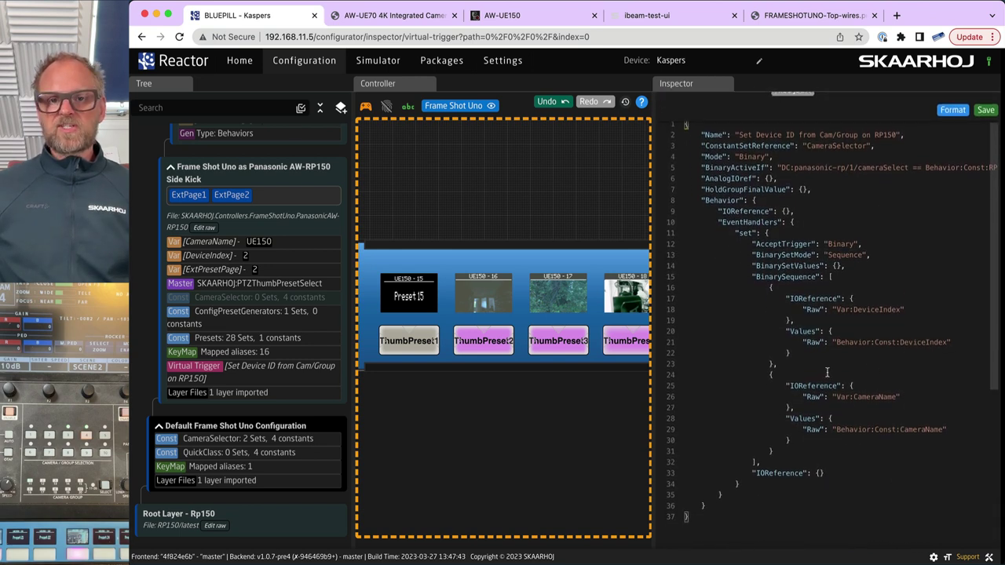
mouse_move(768, 267)
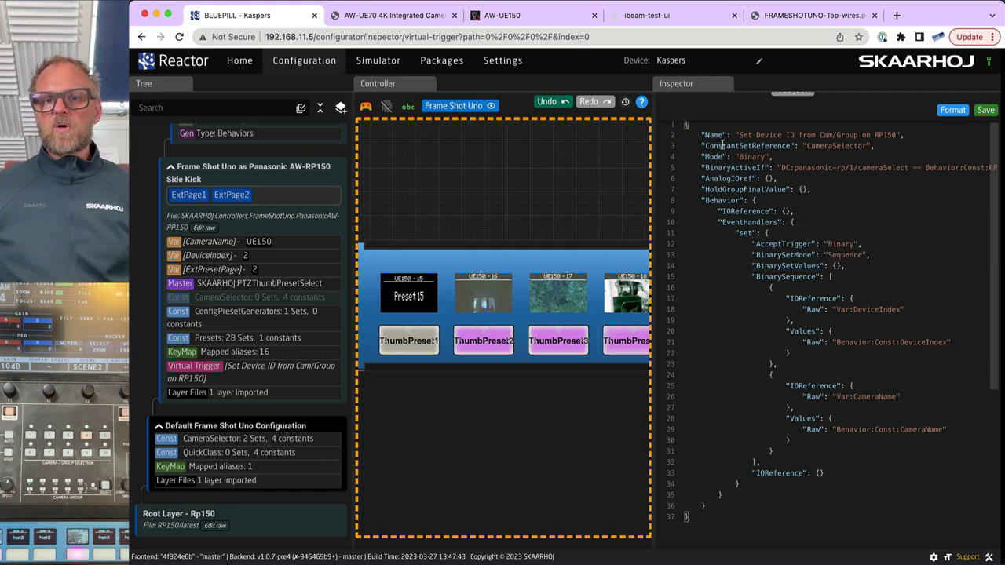
drag(732, 147, 802, 146)
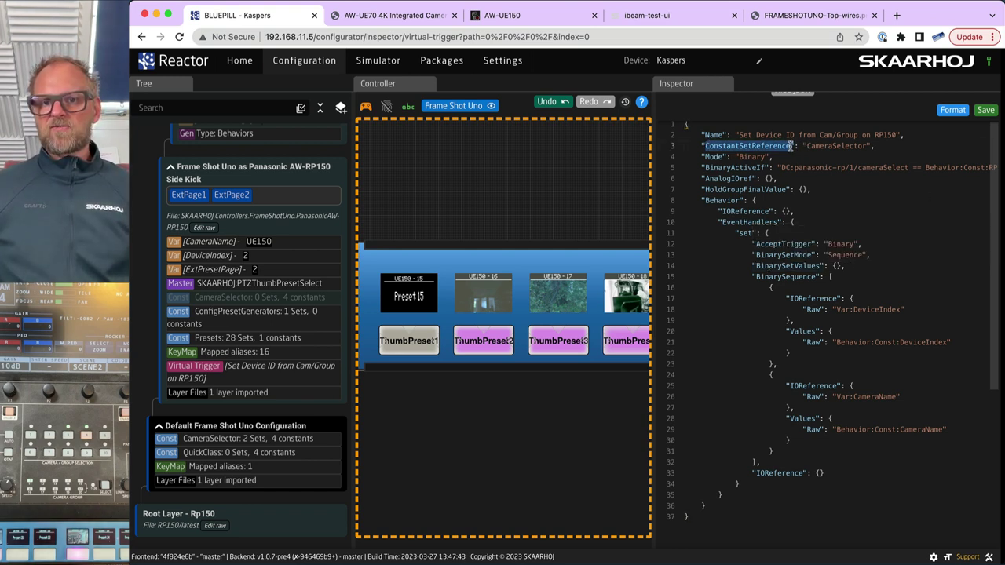
double_click(839, 147)
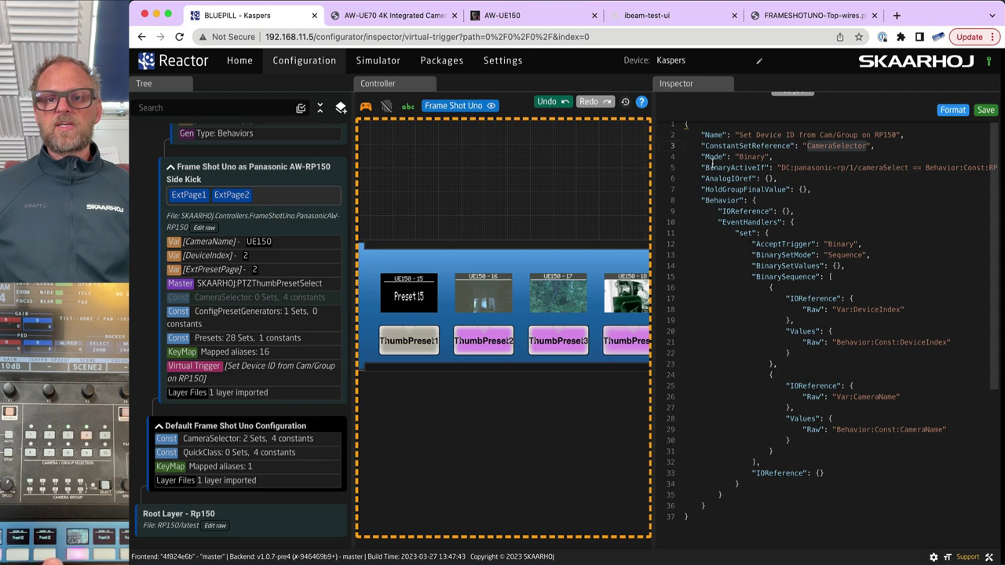
Examine the full BinaryActiveIf expression in the JSON, covering the cameraSelect and groupSelect comparisons.
mouse_move(708, 158)
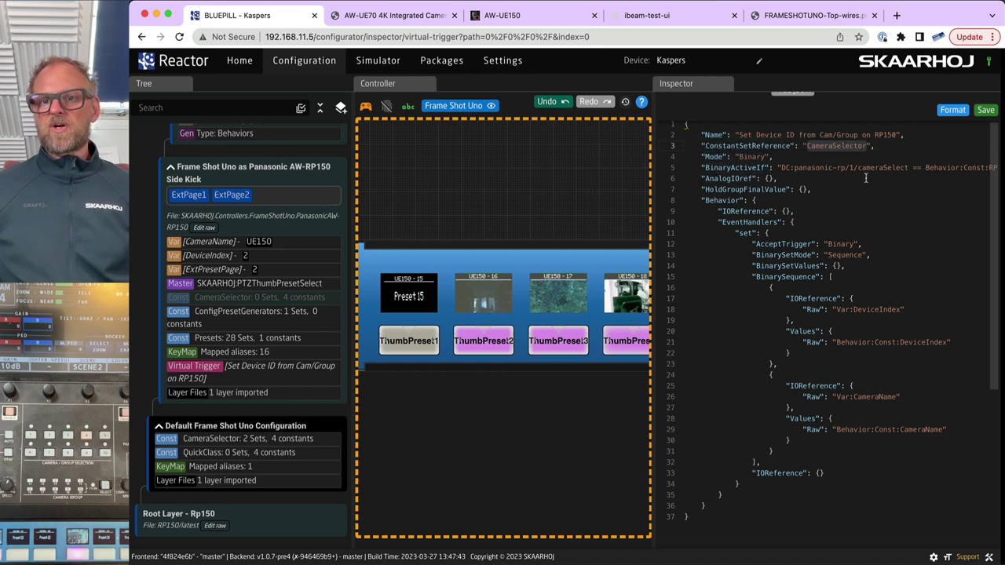
scroll(866, 178, right, 5)
scroll(711, 178, left, 3)
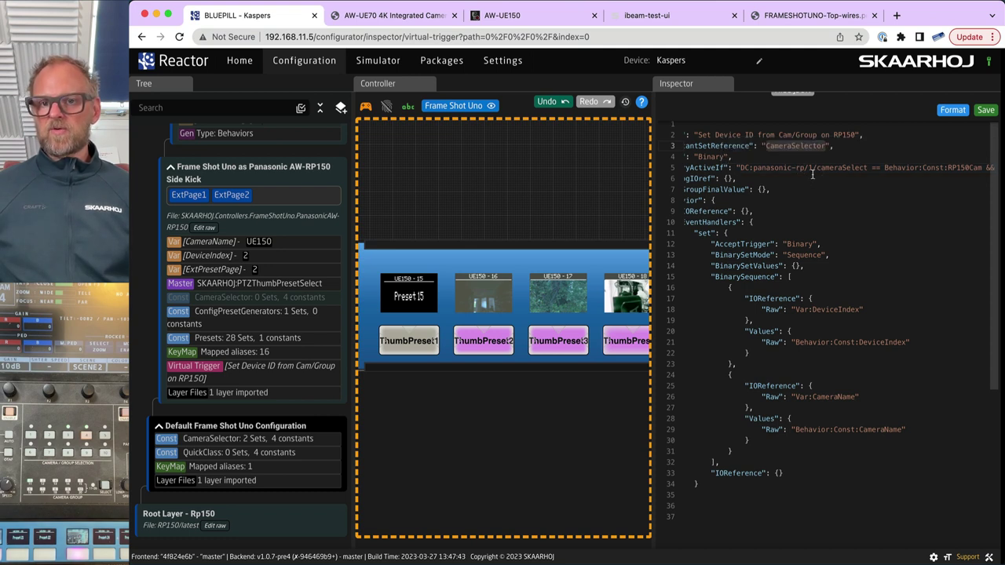
scroll(856, 206, right, 5)
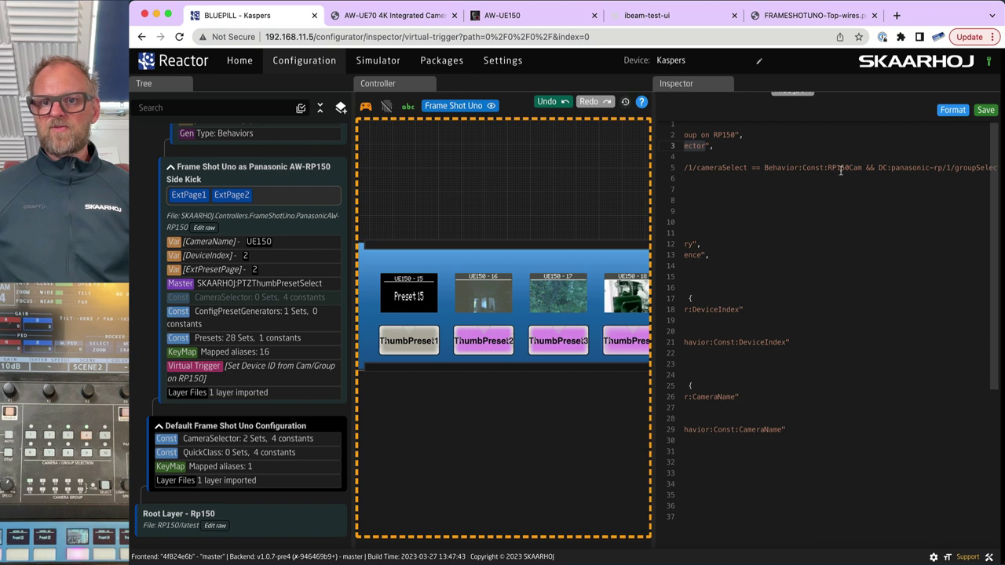
scroll(880, 206, right, 7)
scroll(879, 206, left, 12)
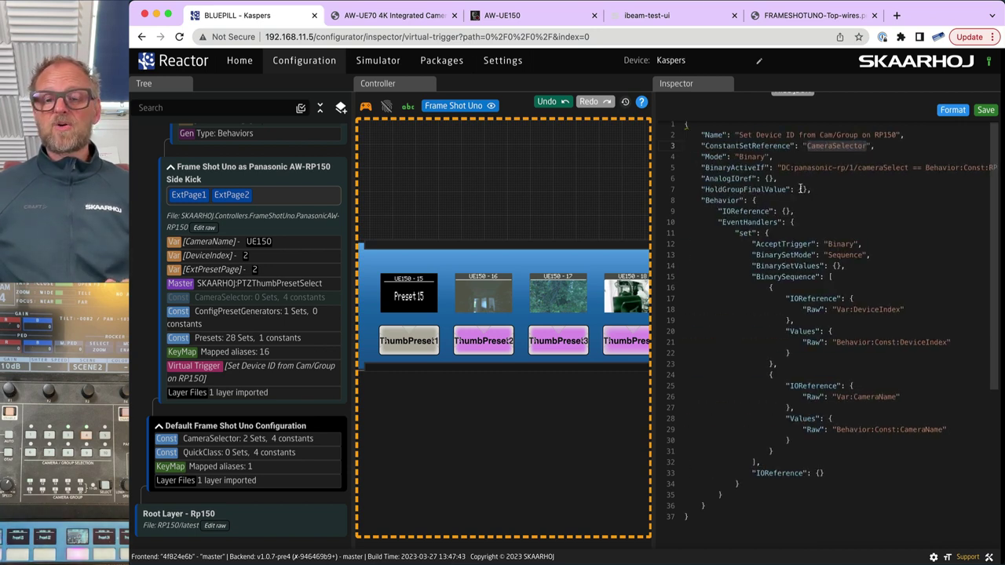
Highlight the empty AnalogIORef and HoldGroupFinalValue entries and examine the set event handler's AcceptTrigger, BinarySetMode and BinarySequence keys.
drag(701, 179, 812, 190)
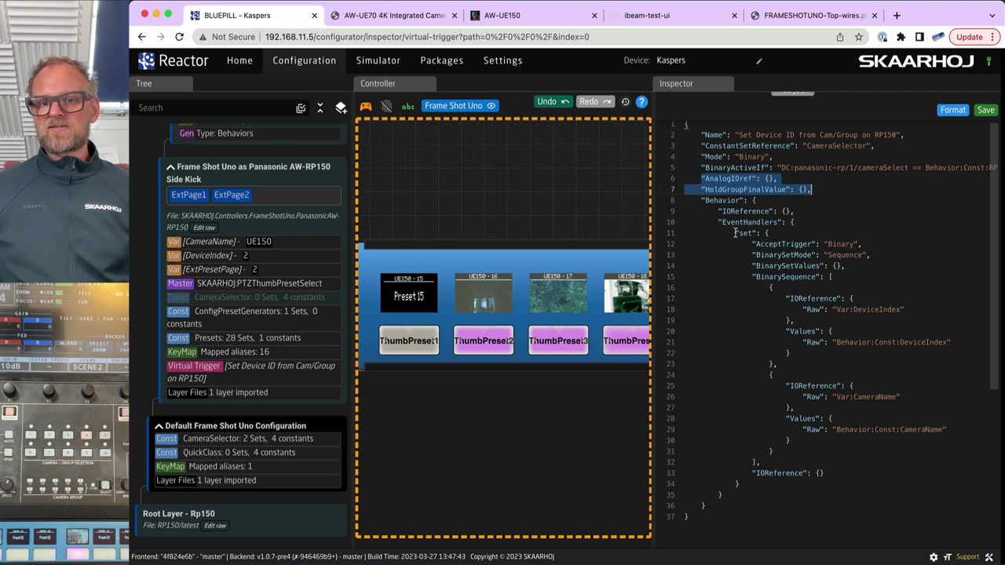
drag(736, 234, 774, 232)
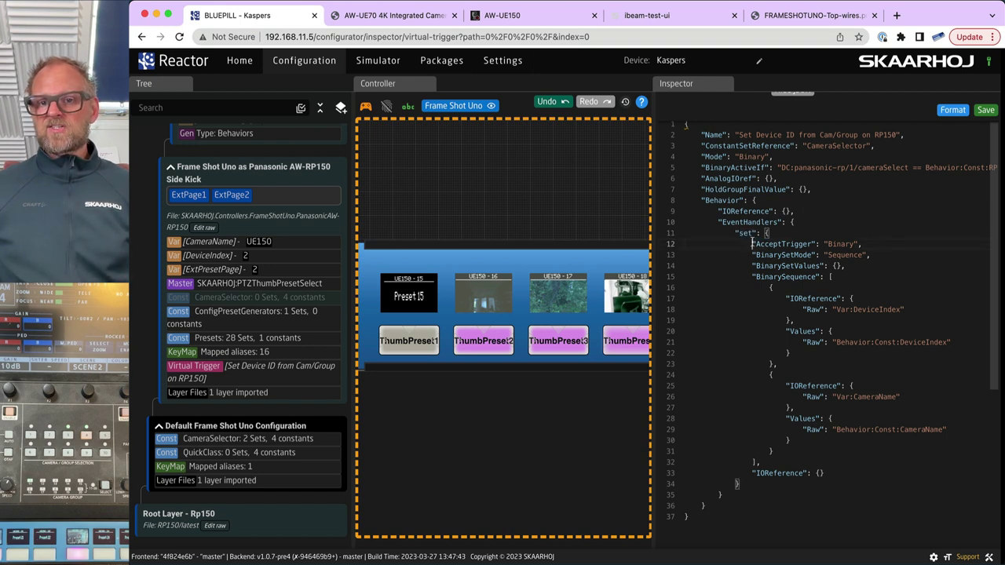
drag(752, 245, 868, 243)
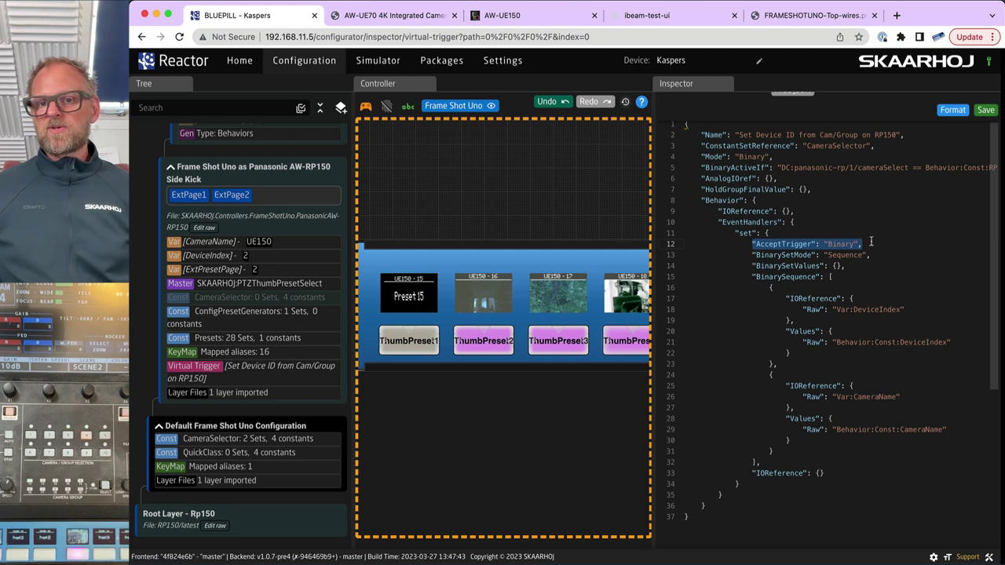
click(876, 244)
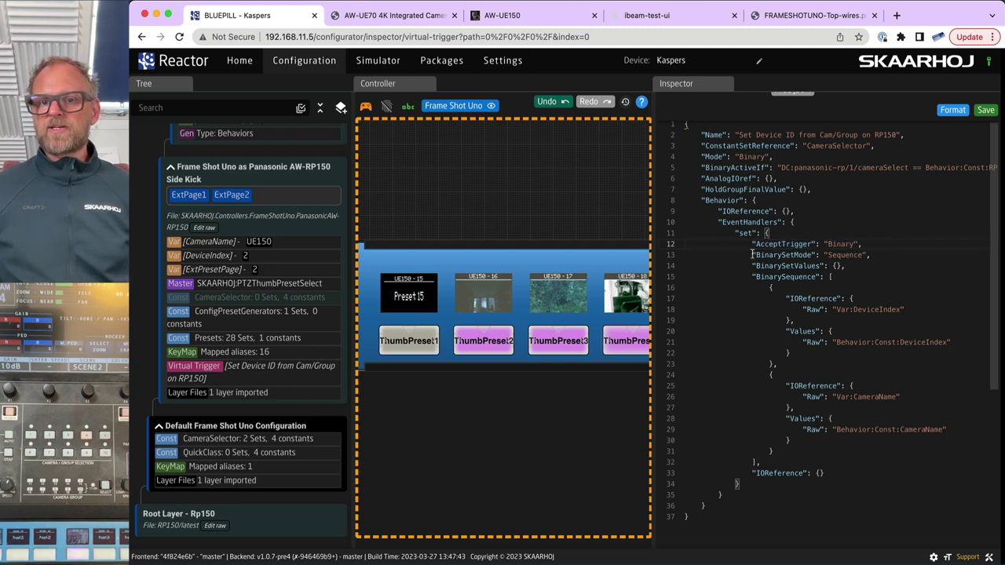
drag(753, 255, 886, 254)
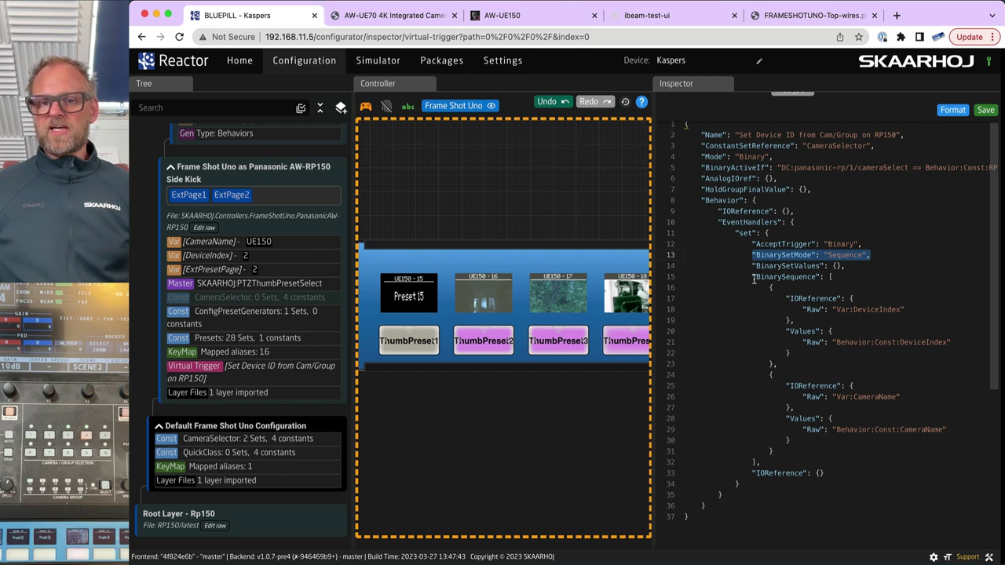
drag(750, 277, 887, 266)
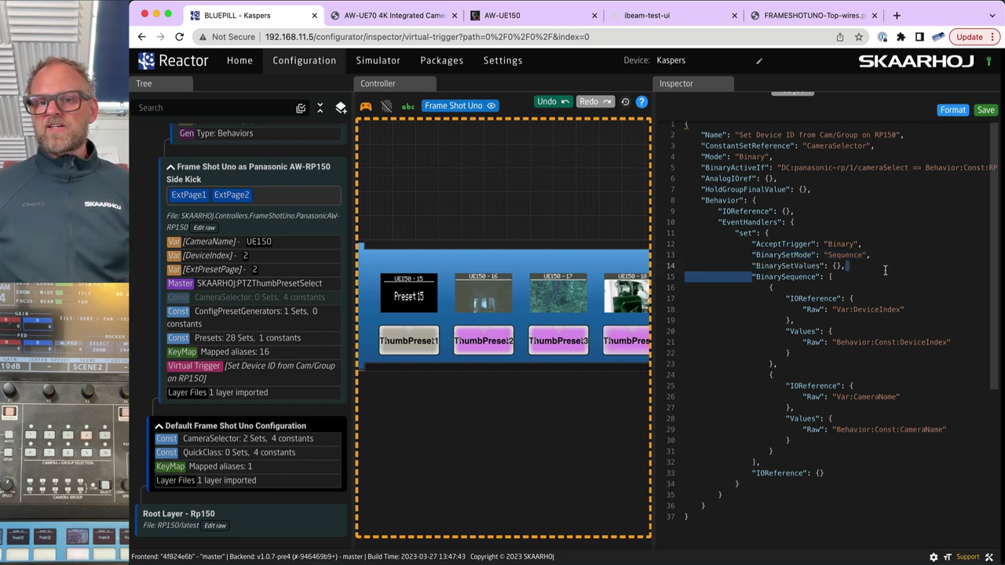
Highlight the DeviceIndex variable and constant and the CameraName variable in the JSON's BinarySequence, and return to the trigger's main settings.
drag(902, 310, 862, 308)
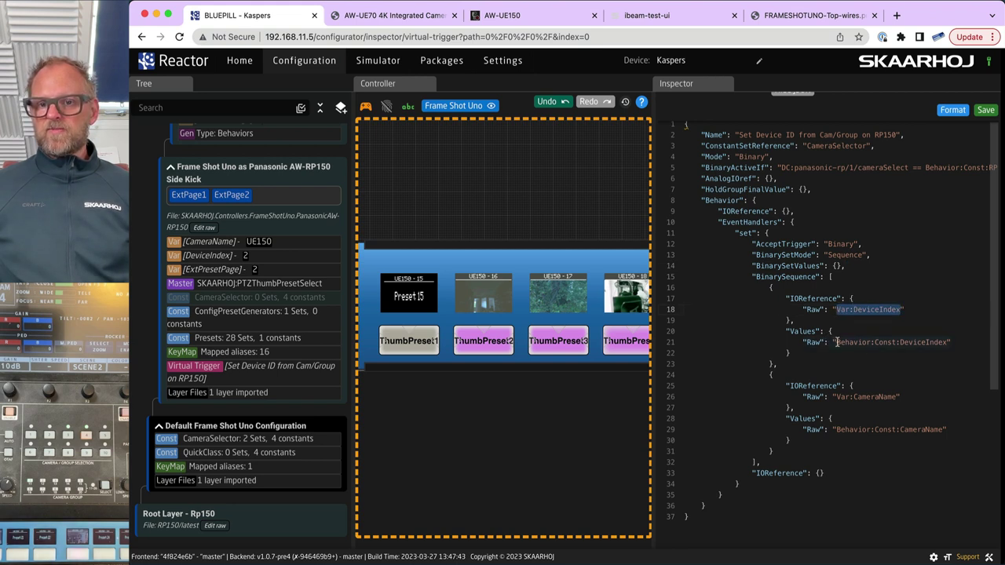
drag(837, 342, 948, 341)
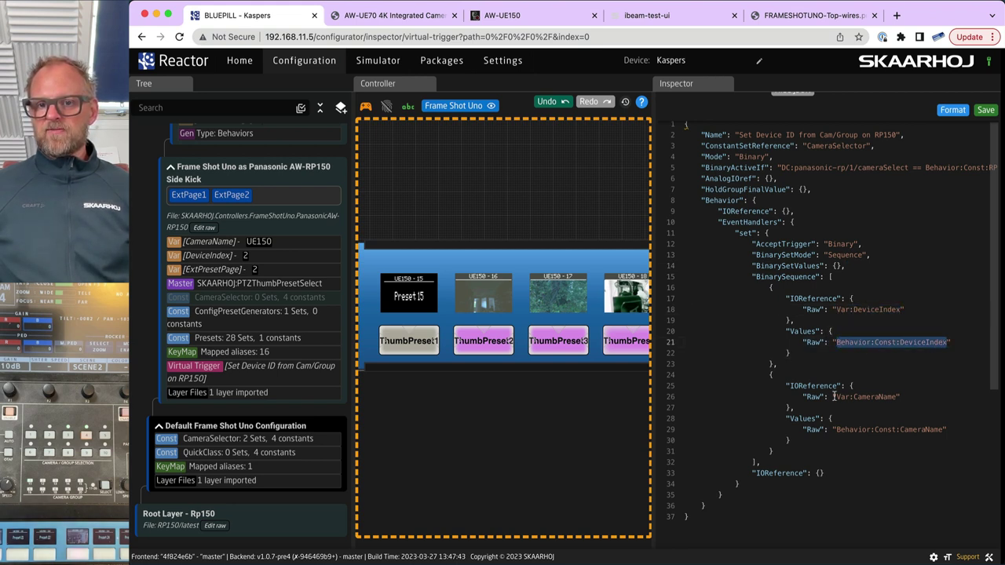
drag(837, 398, 898, 397)
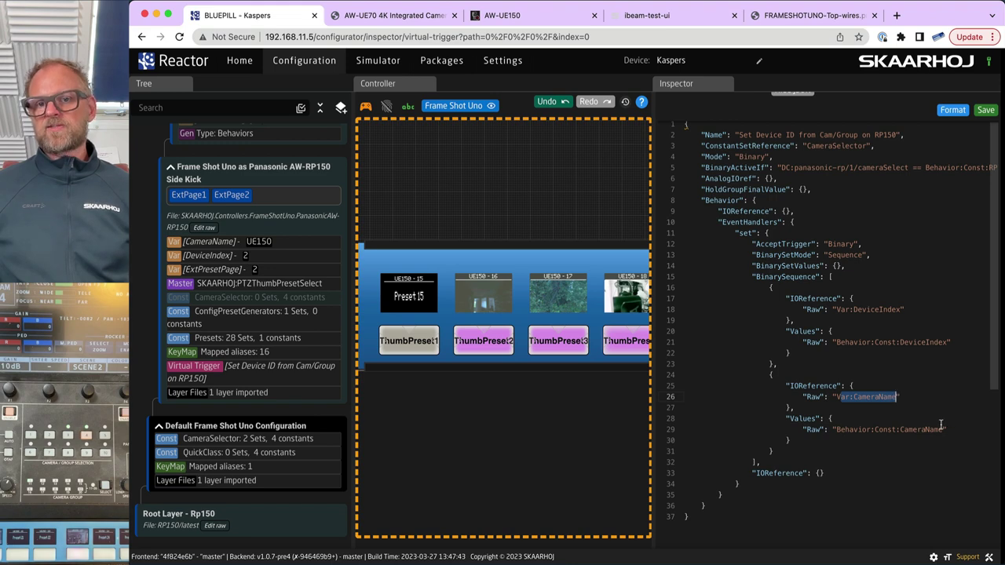
click(938, 343)
scroll(786, 267, up, 10)
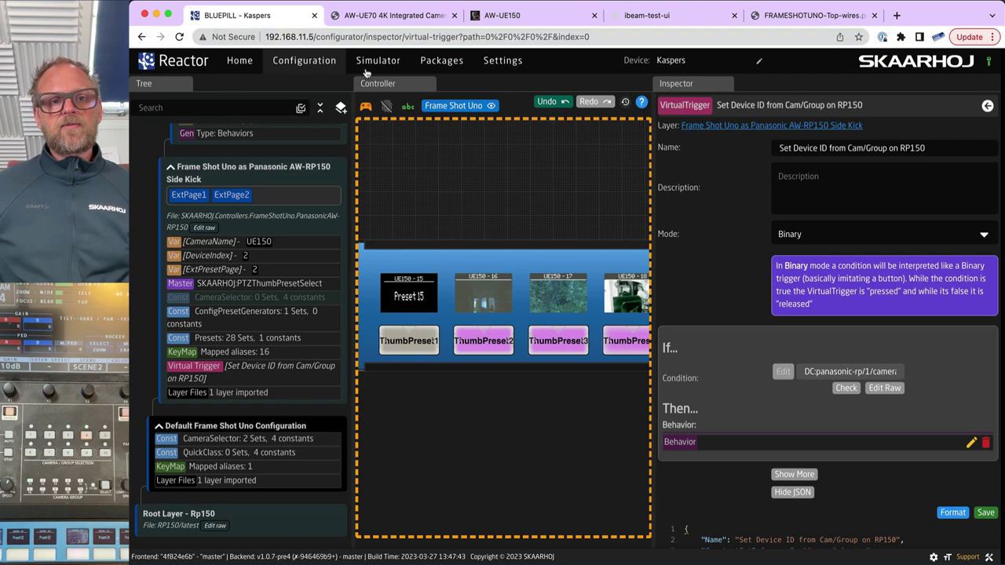
Look through the system's installed packages, and switch to ibeam-test-ui showing the core-panasonic-rp parameters.
click(493, 61)
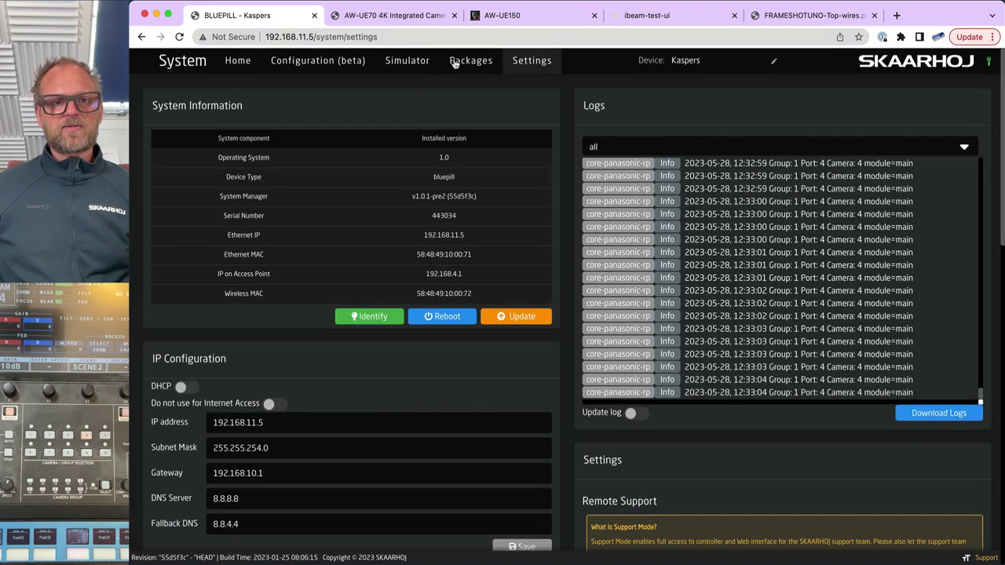
click(454, 63)
scroll(233, 369, down, 10)
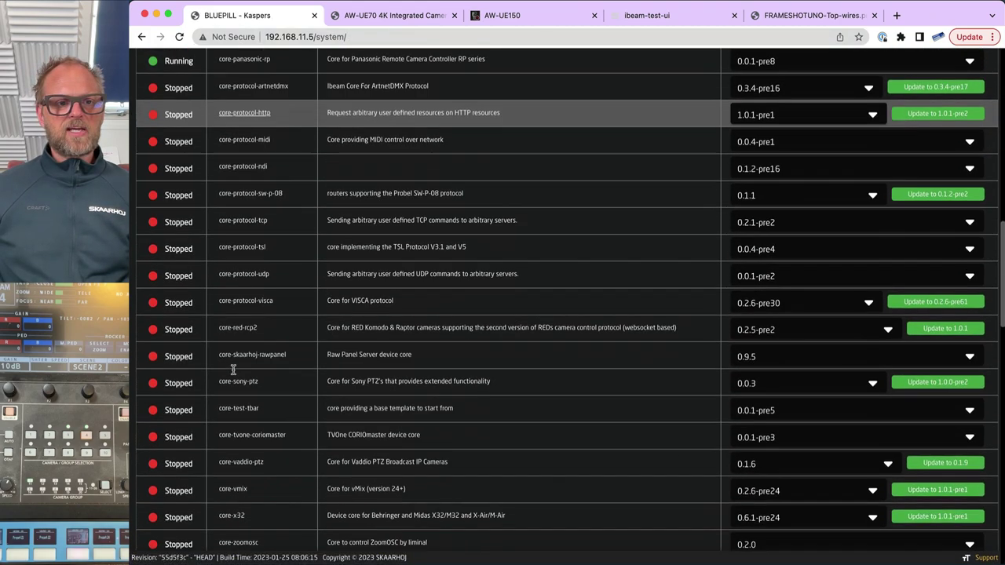
scroll(232, 369, down, 10)
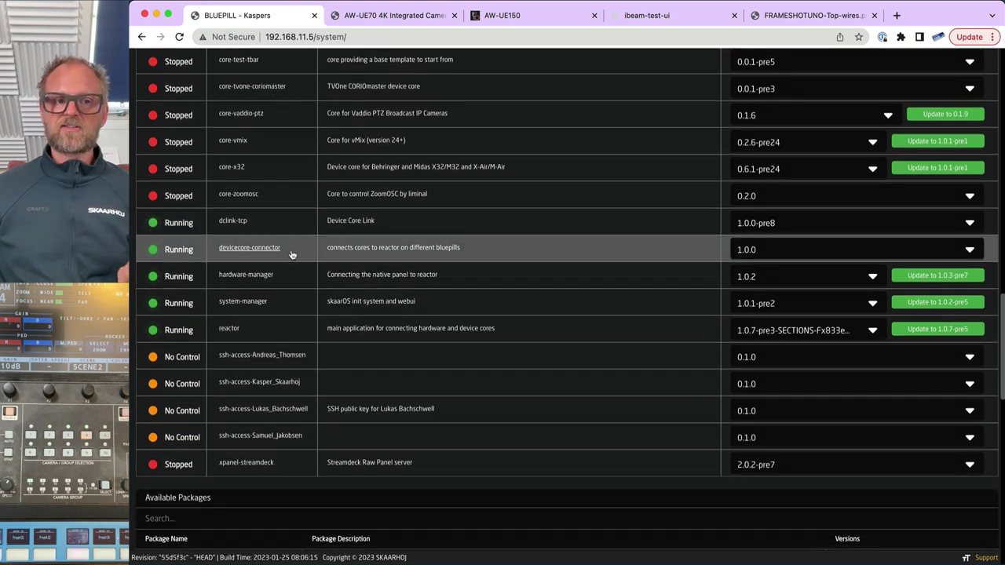
click(667, 17)
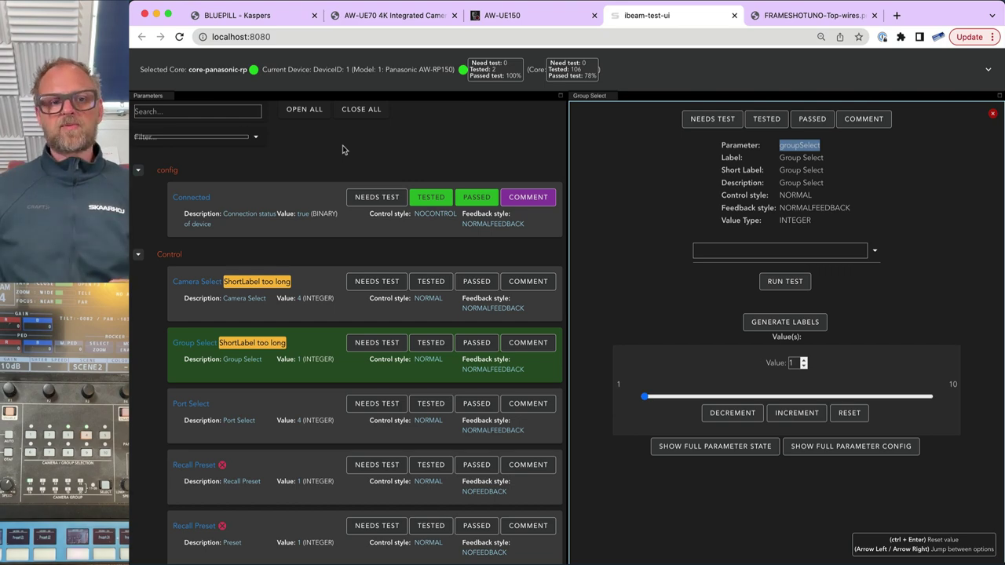
Examine the Control parameters of the Panasonic AW-RP150 and view the details of Camera Select and Group Select.
scroll(238, 296, down, 4)
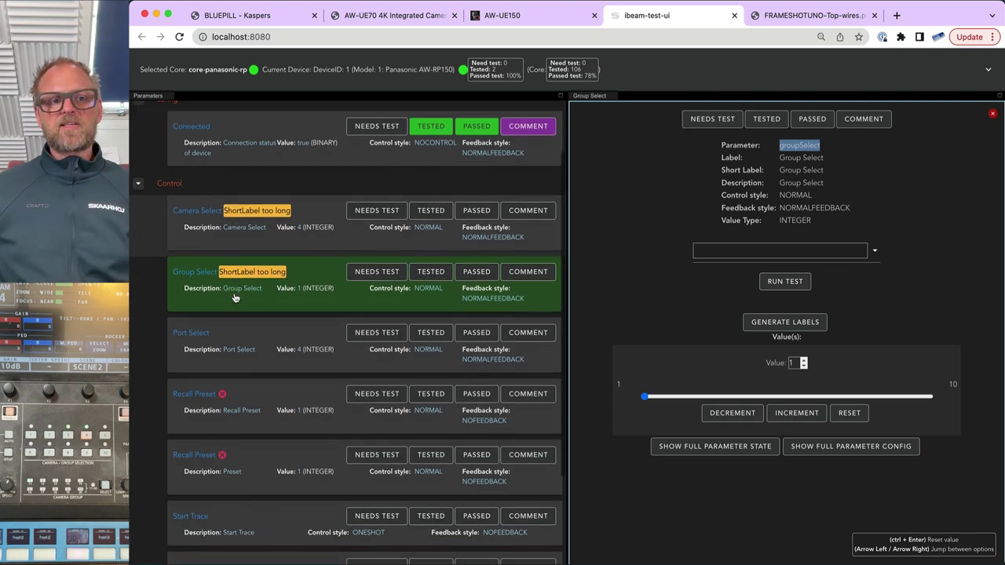
scroll(236, 298, up, 4)
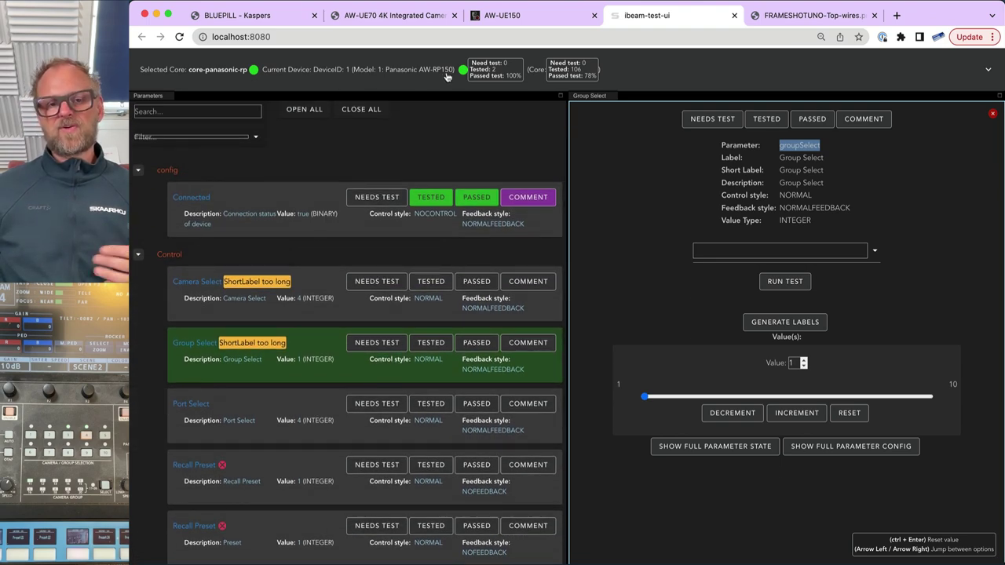
scroll(295, 354, down, 2)
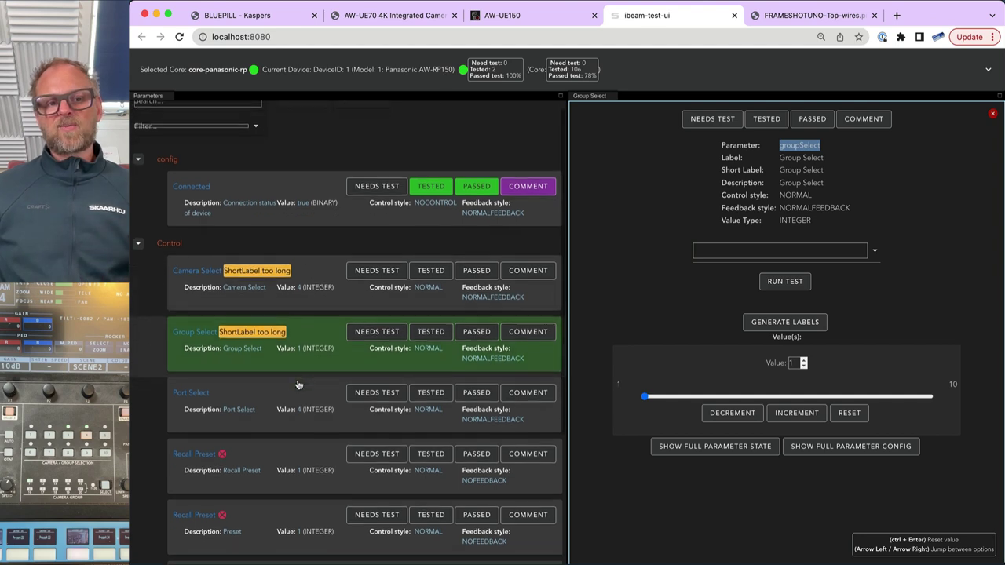
scroll(197, 174, up, 1)
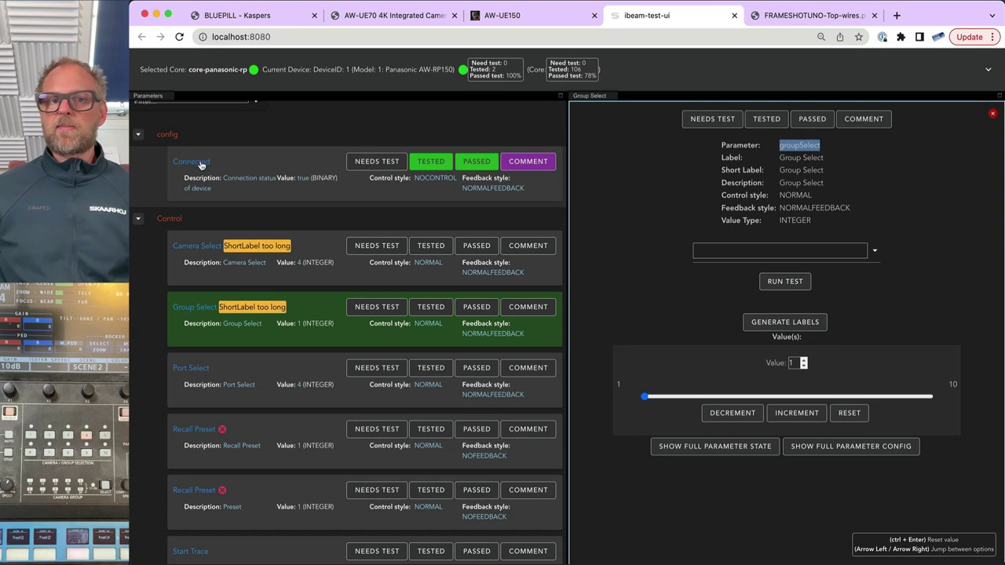
click(256, 265)
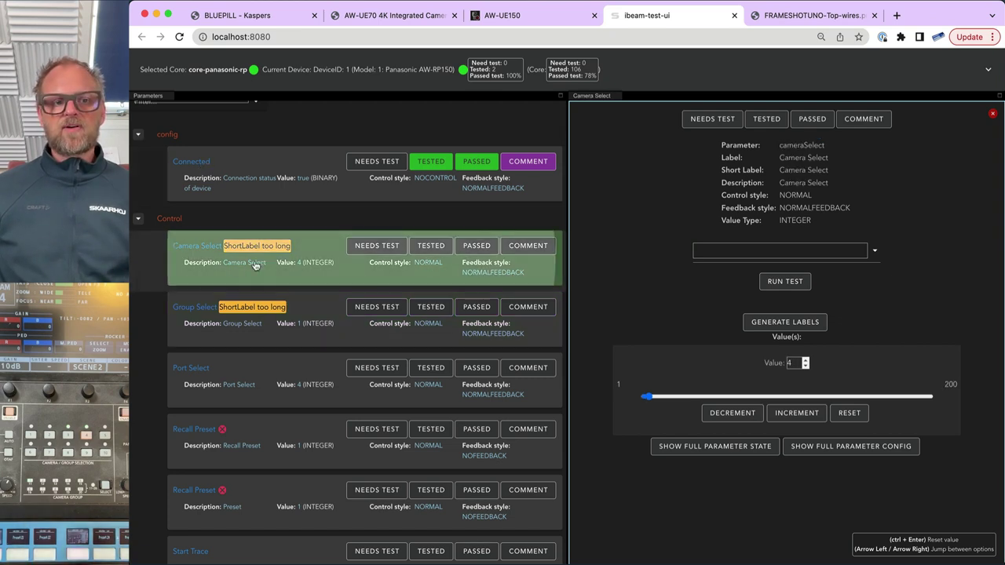
click(245, 318)
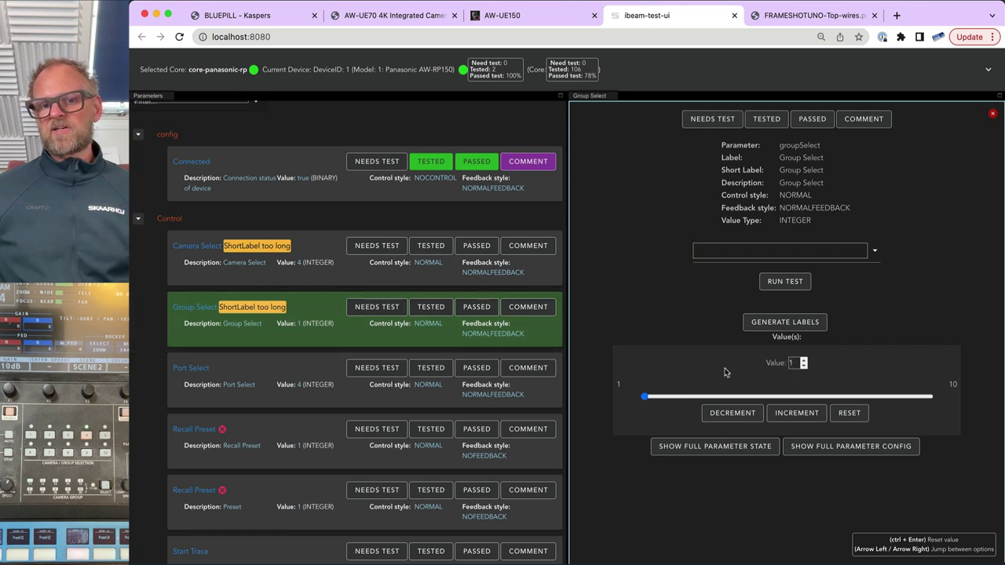
Set the Camera Select parameter's value to 3.
key(Up)
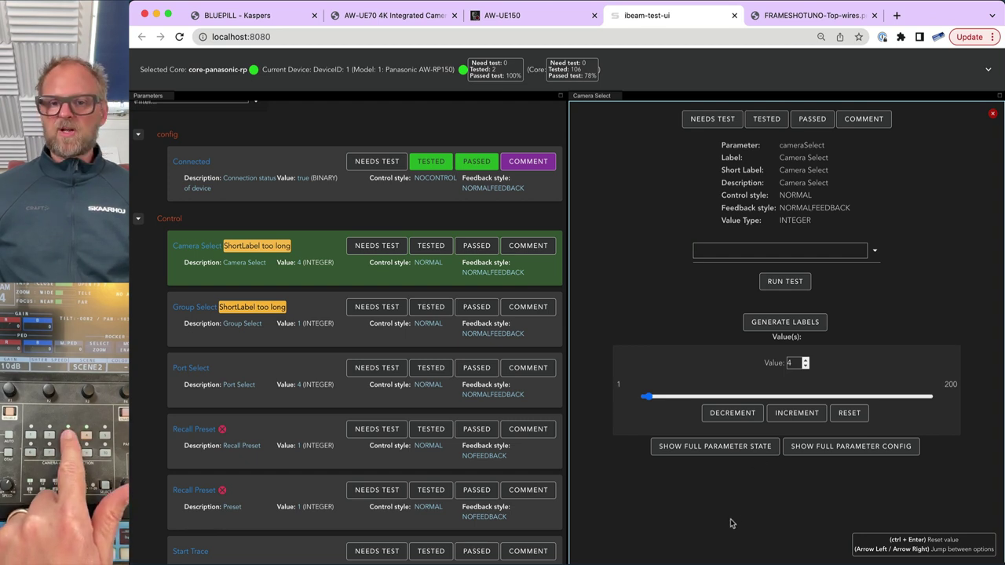
double_click(793, 363)
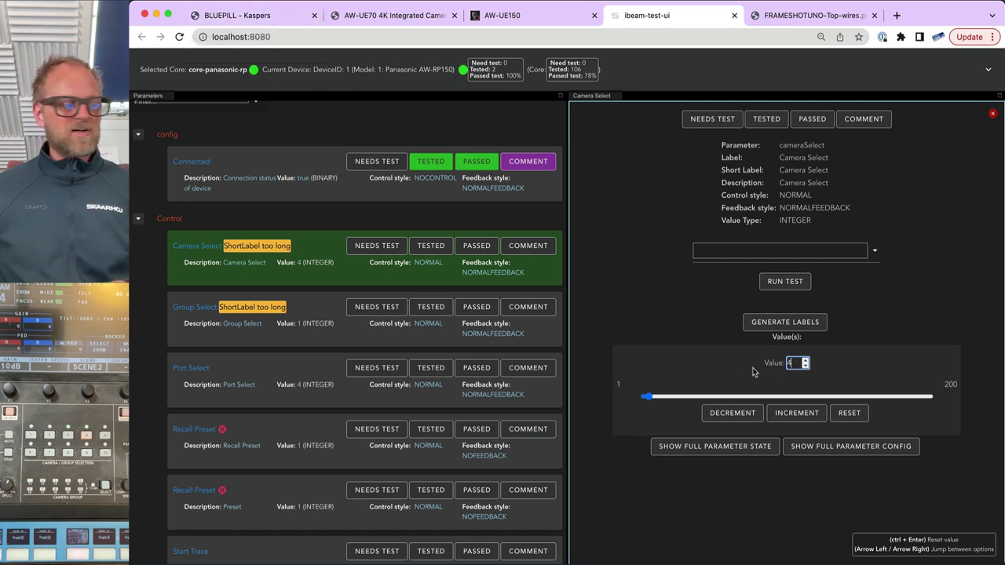
click(711, 364)
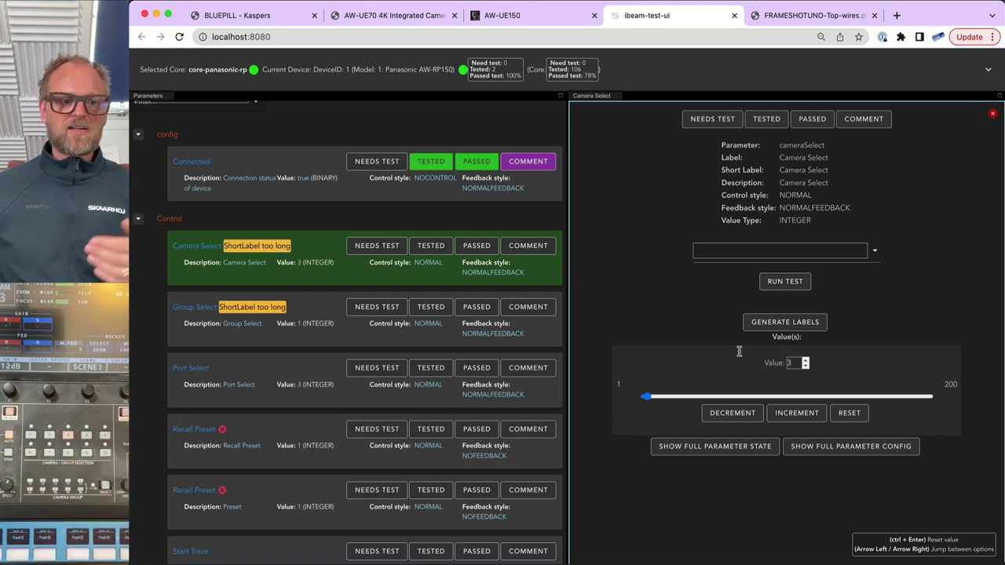
View the details of the Port Select parameter and of both Recall Preset parameters.
click(232, 378)
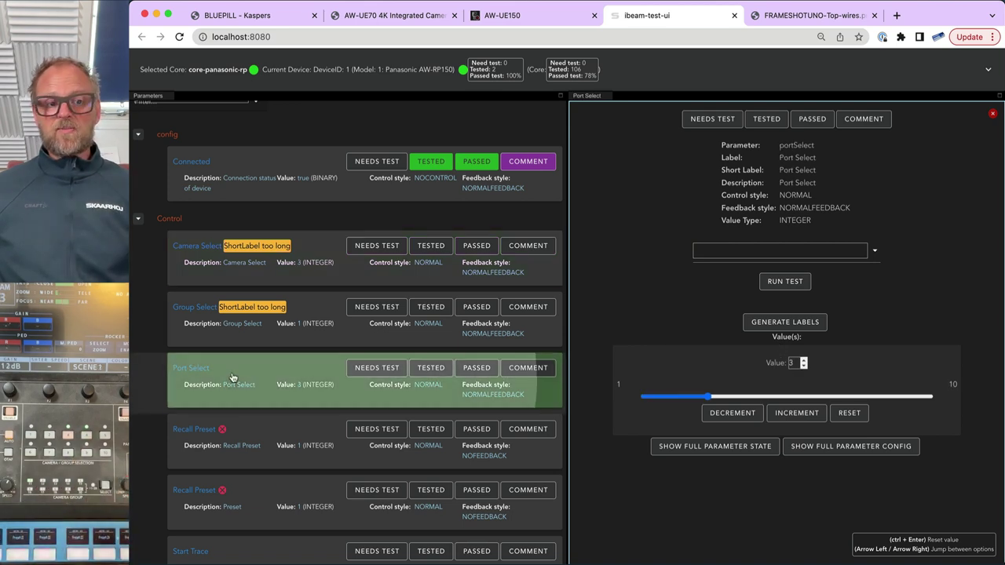
click(253, 448)
click(260, 504)
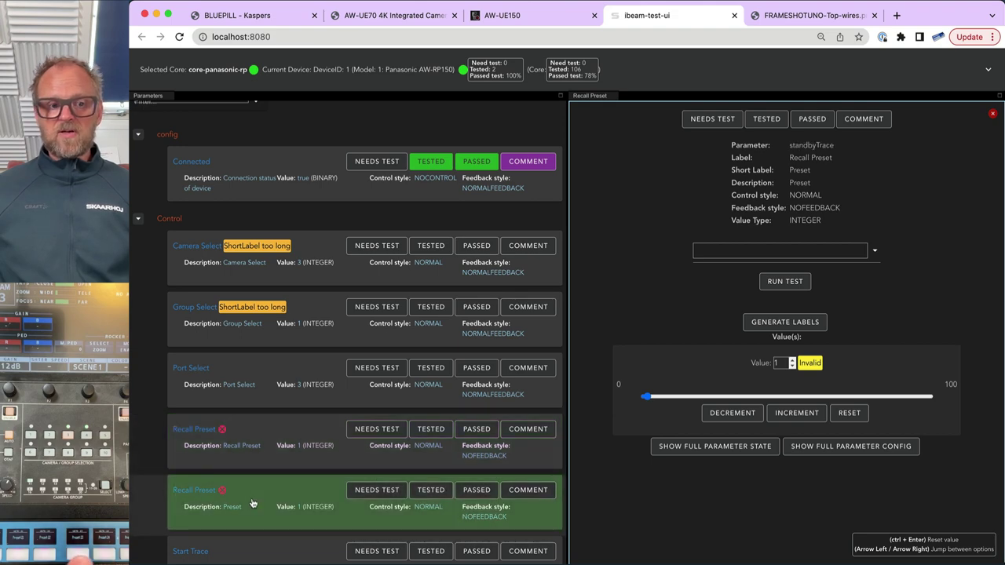
scroll(256, 502, down, 3)
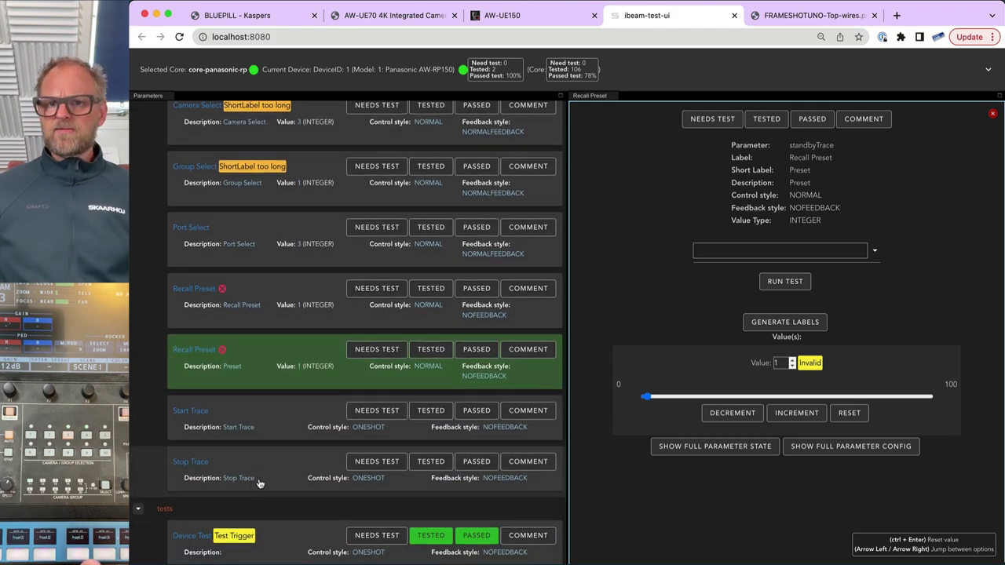
click(261, 323)
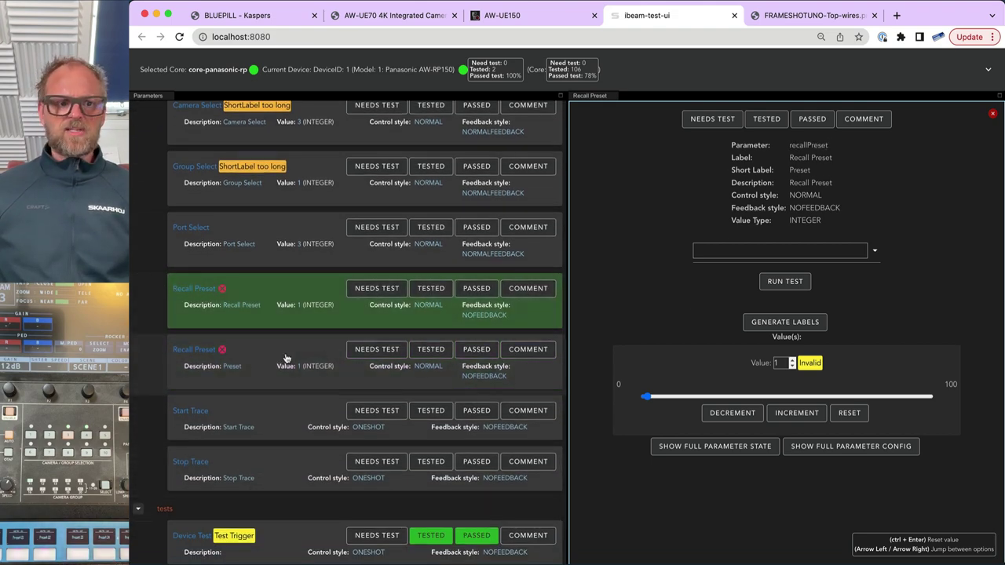
click(224, 359)
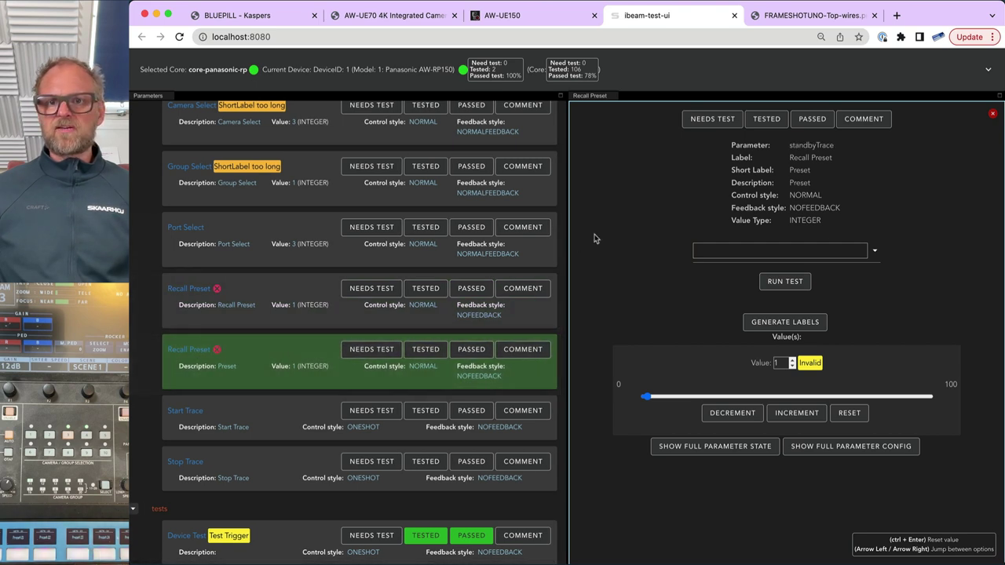
Highlight the standbyTrace parameter's name and its Recall Preset label, and view the Start Trace and Stop Trace parameters.
triple_click(790, 148)
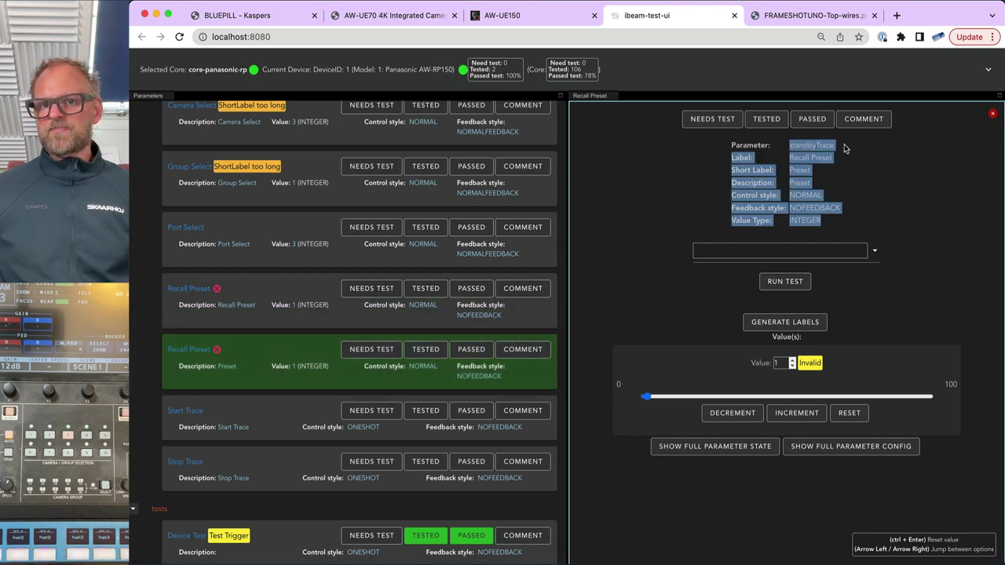
click(833, 148)
drag(790, 157, 833, 158)
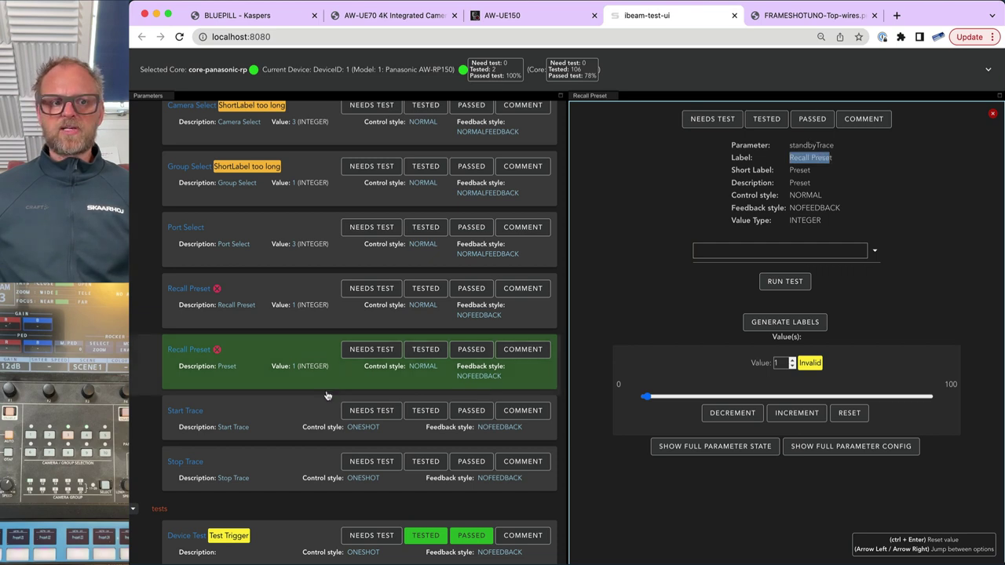
click(243, 424)
click(242, 465)
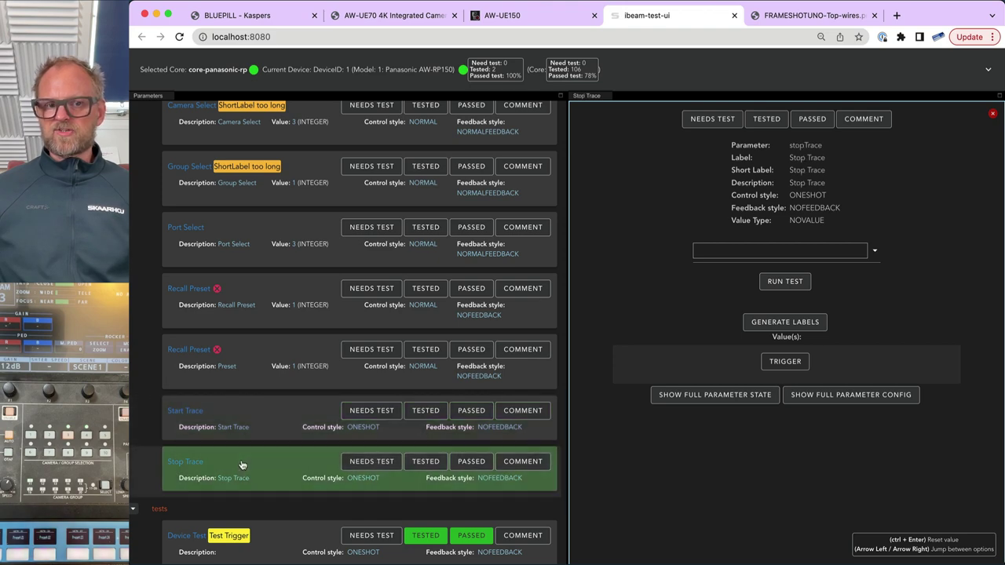
scroll(243, 467, down, 1)
scroll(250, 465, up, 5)
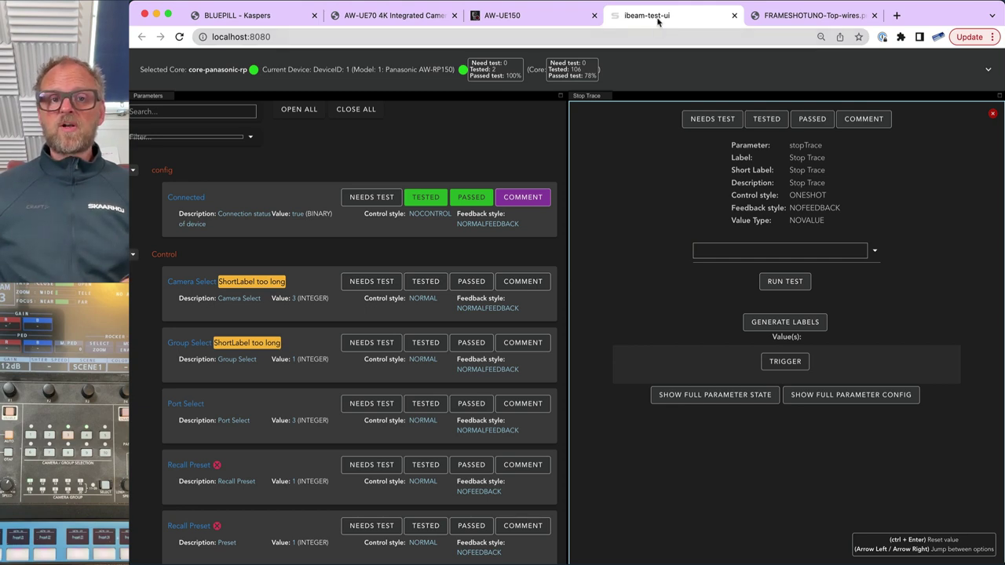
Switch to the BLUEPILL device's Reactor home page and close the Camera Mapping pane.
click(234, 16)
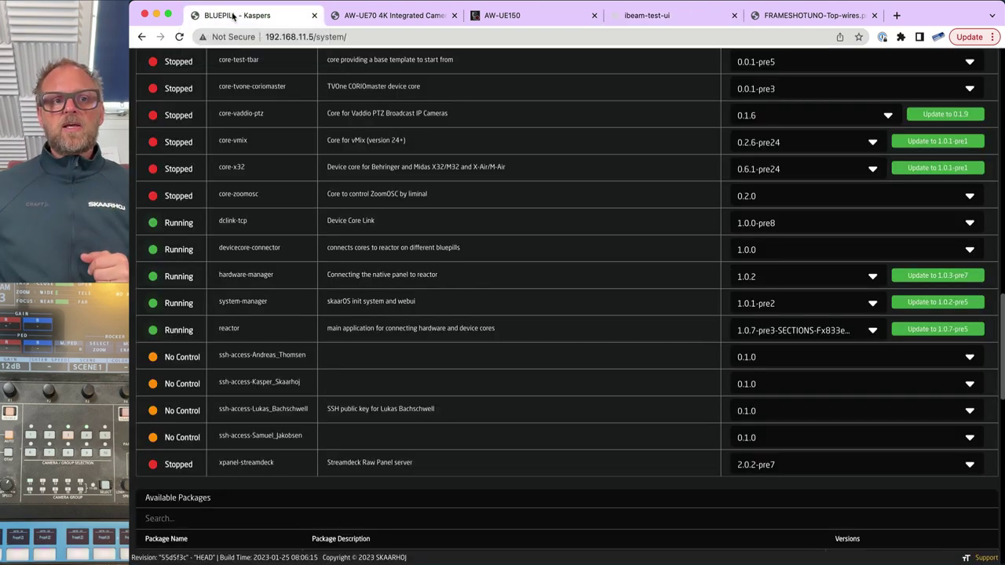
scroll(442, 165, up, 15)
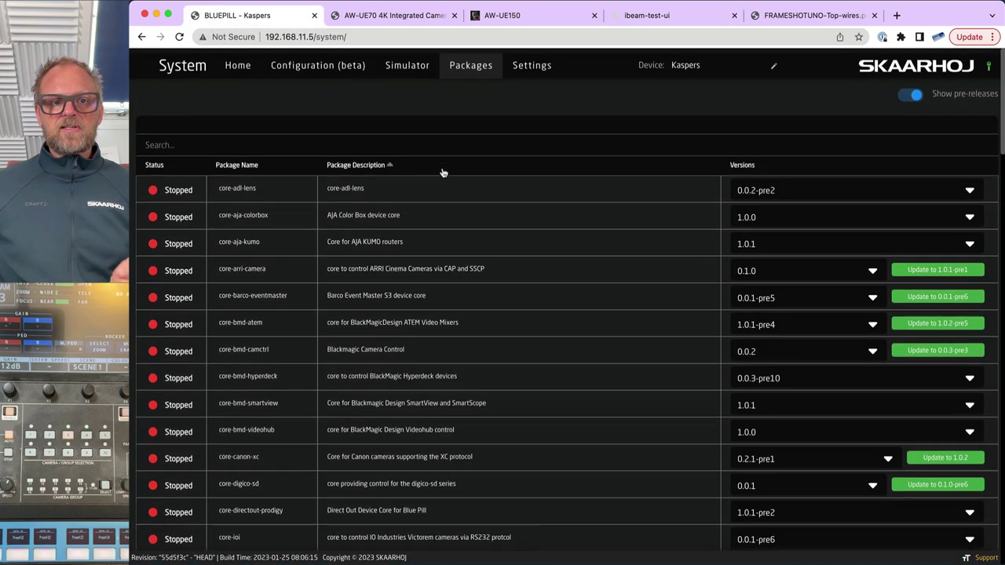
click(246, 68)
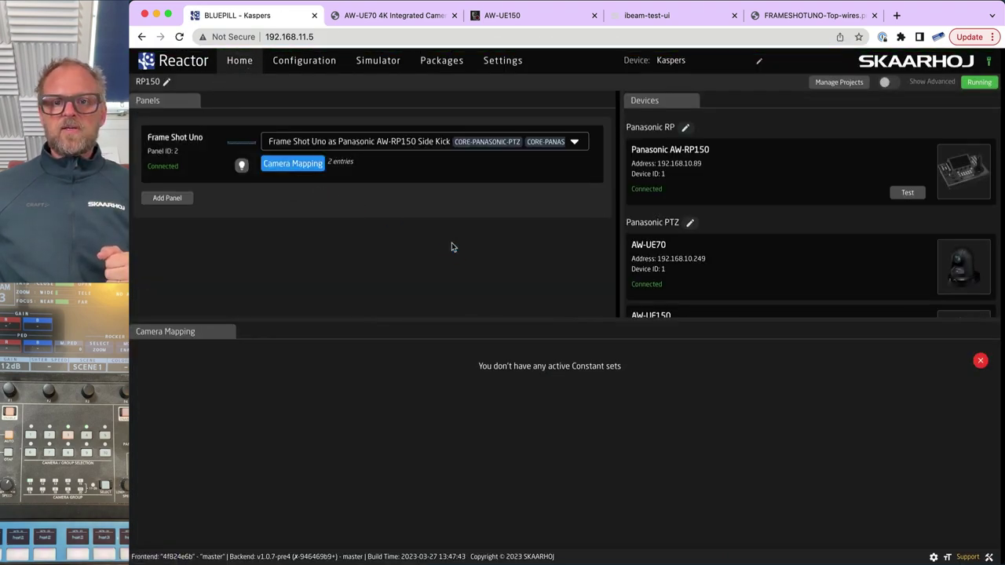
click(980, 363)
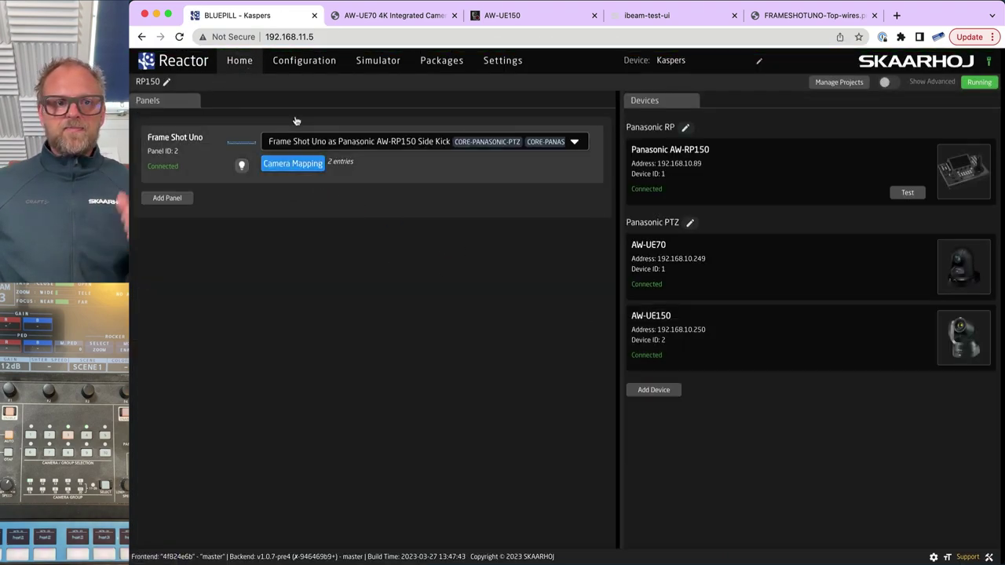
Open the raw JSON of Root Layer - Rp150 from the configuration's layer tree in a separate window beside the tree.
click(306, 60)
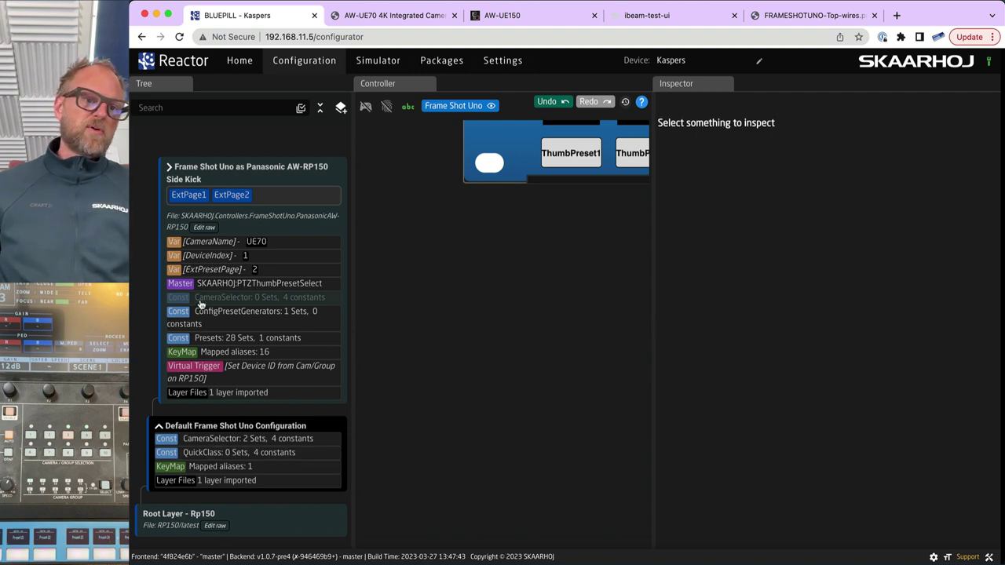
click(175, 169)
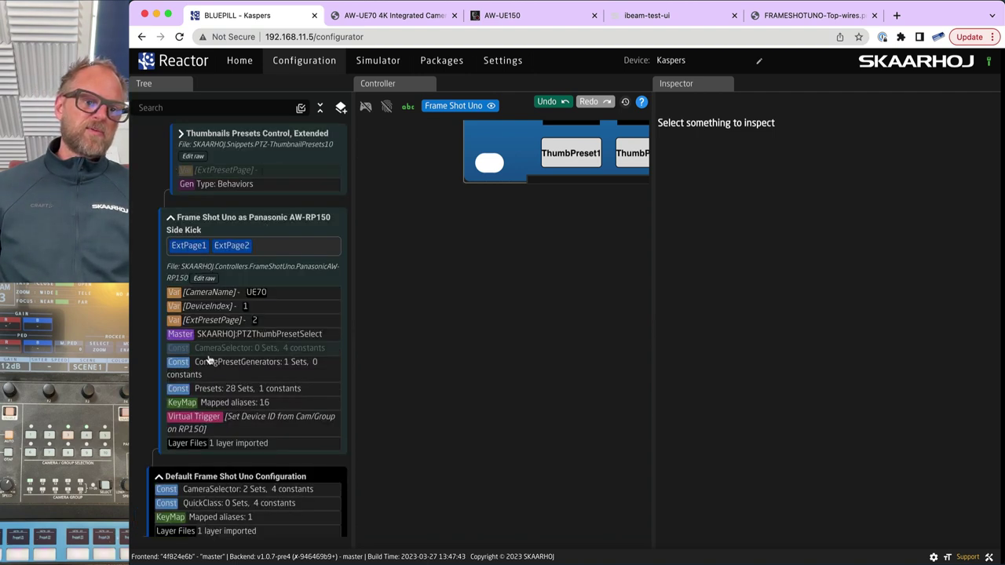
scroll(210, 408, down, 2)
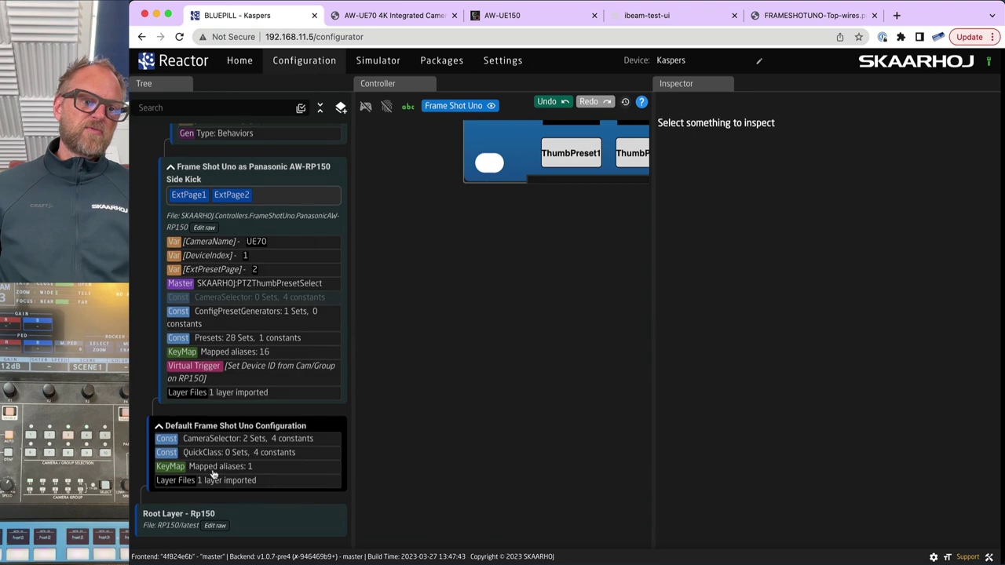
click(216, 527)
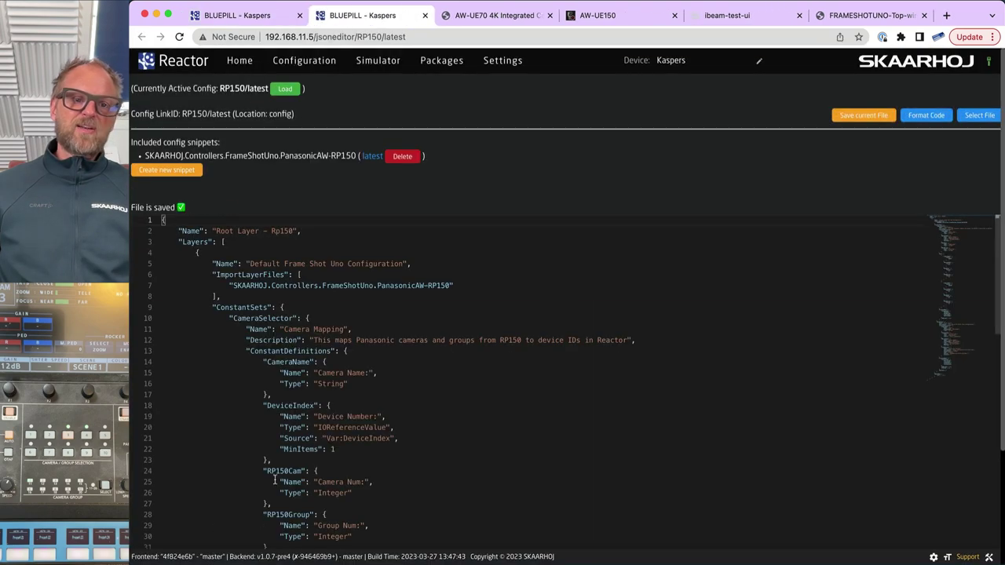
drag(362, 19, 802, 15)
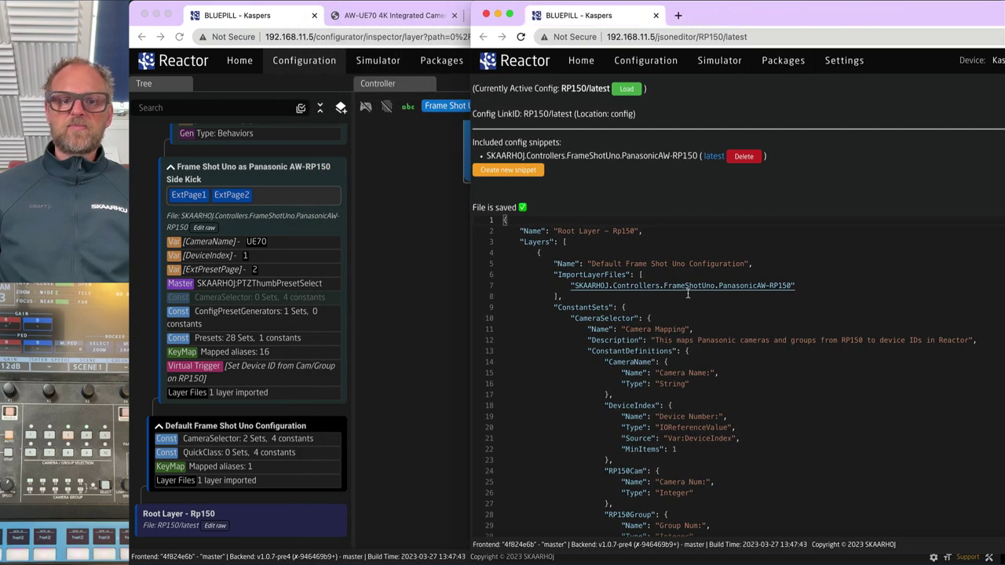
drag(731, 11, 760, 5)
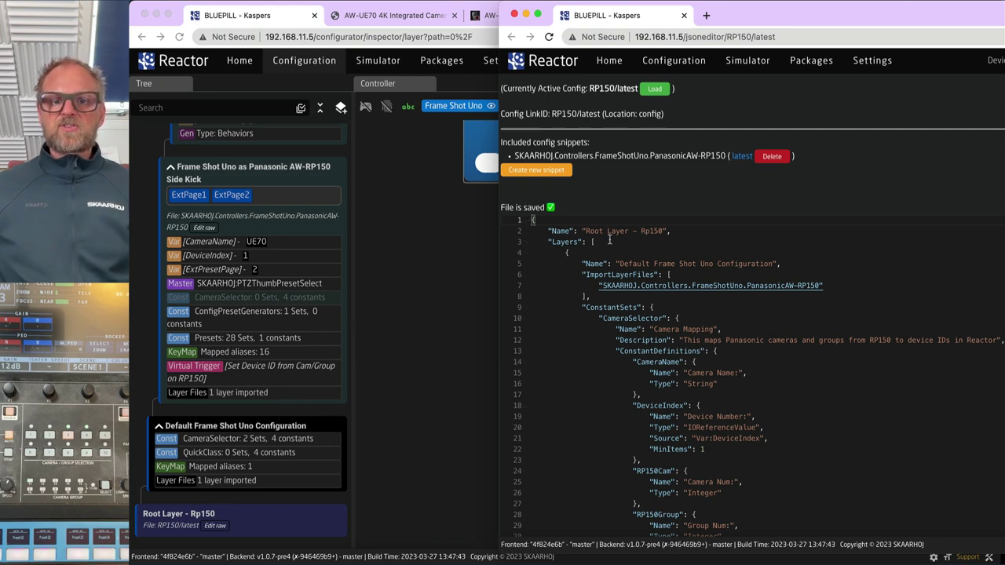
Look through the whole RP150/latest JSON and collapse its ConstantSets block.
scroll(619, 259, down, 10)
scroll(619, 259, down, 10)
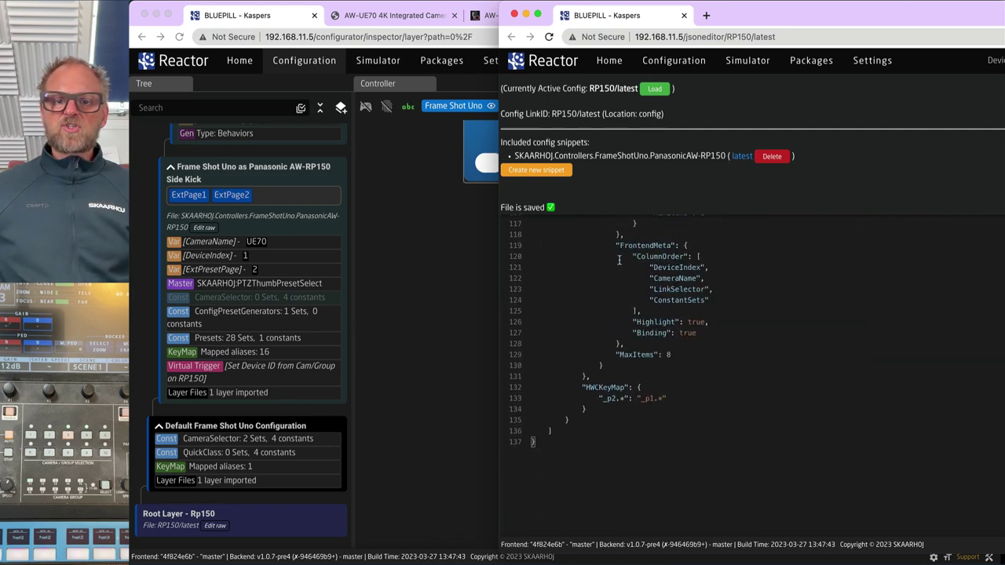
scroll(625, 265, up, 15)
scroll(630, 271, up, 8)
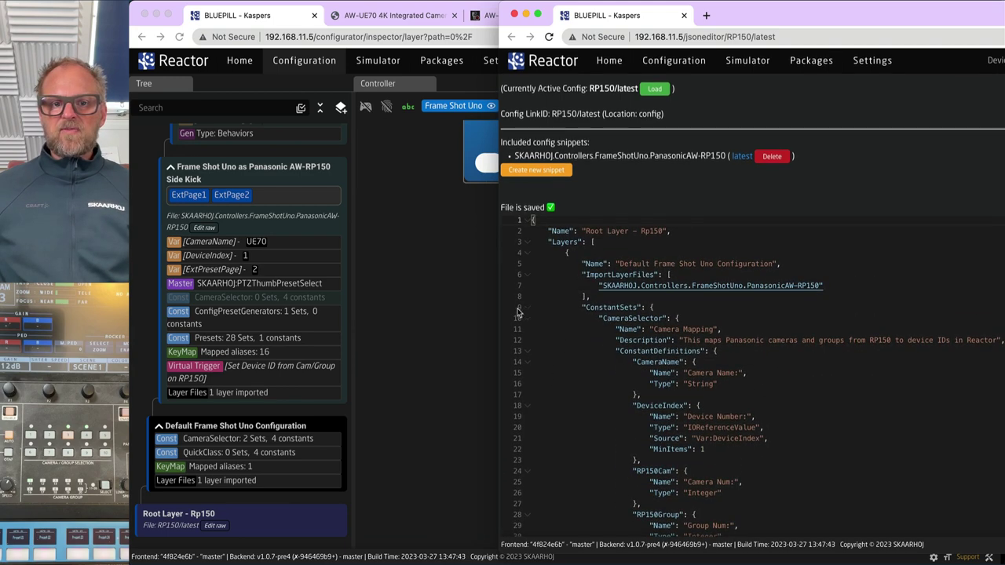
click(528, 308)
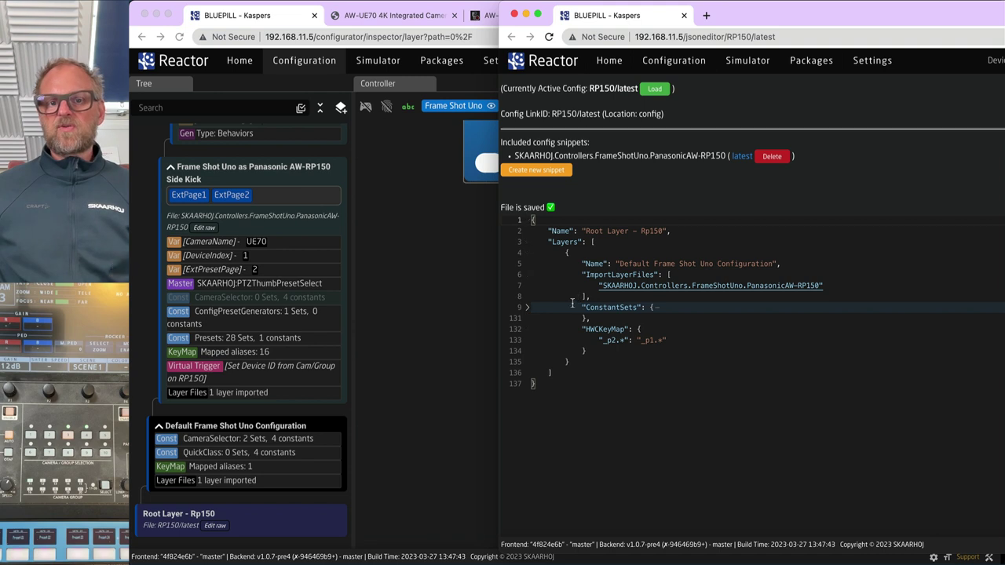
Highlight the ConstantSets key, the SKAARHOJ.Controllers.FrameShotUno.PanasonicAW-RP150 import and the "_p1.*" value under HWCKeyMap.
double_click(600, 307)
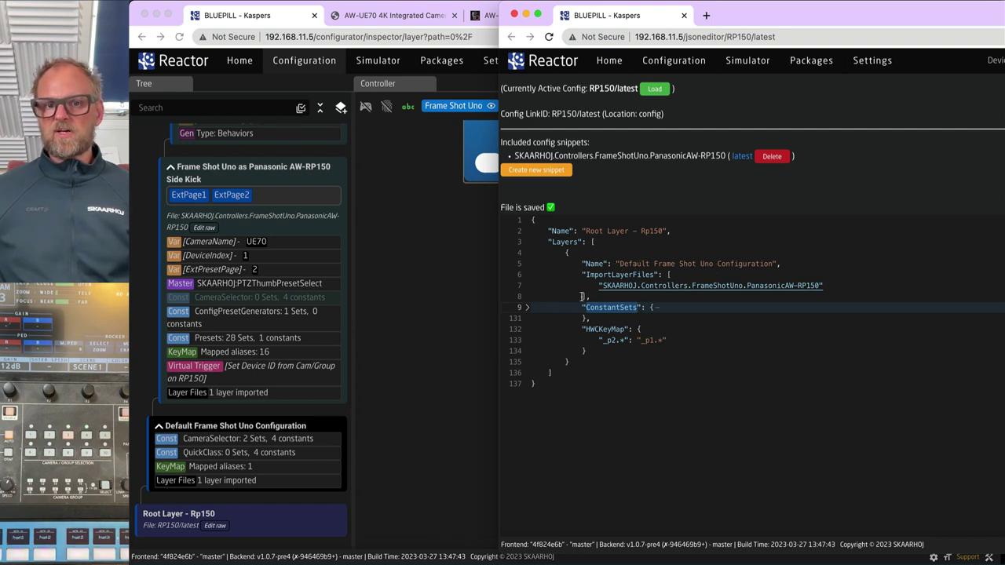
mouse_move(616, 277)
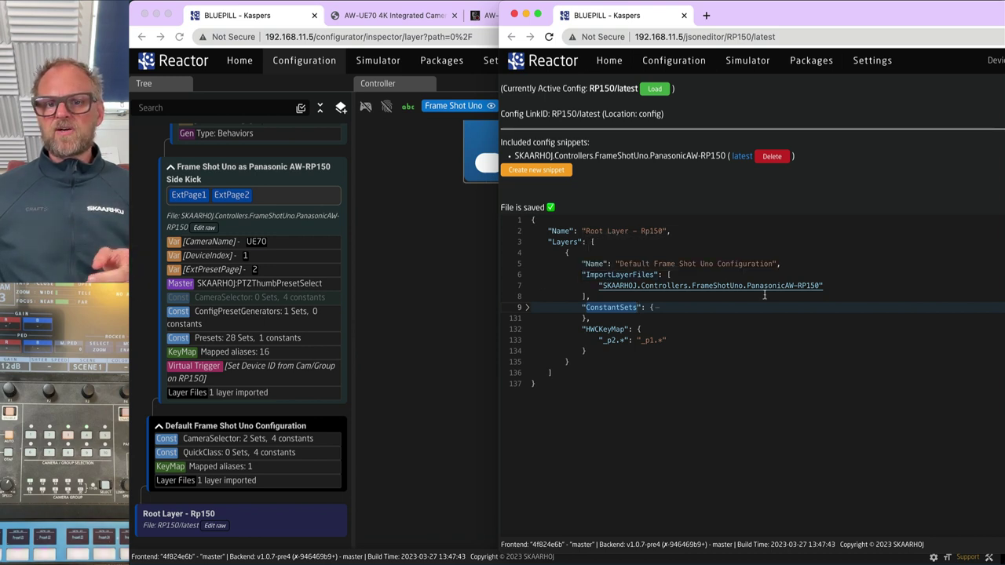
drag(594, 286, 835, 291)
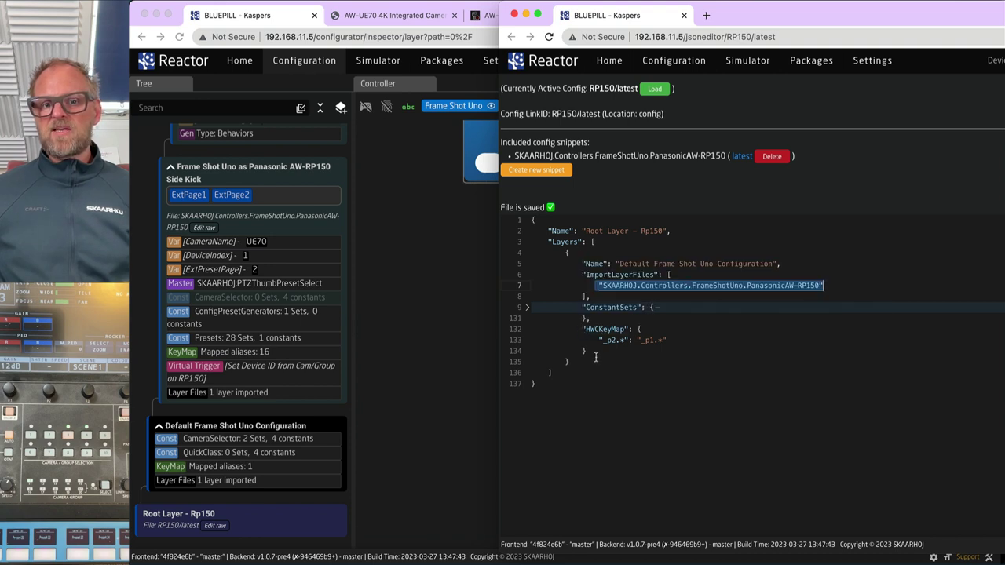
drag(667, 340, 637, 340)
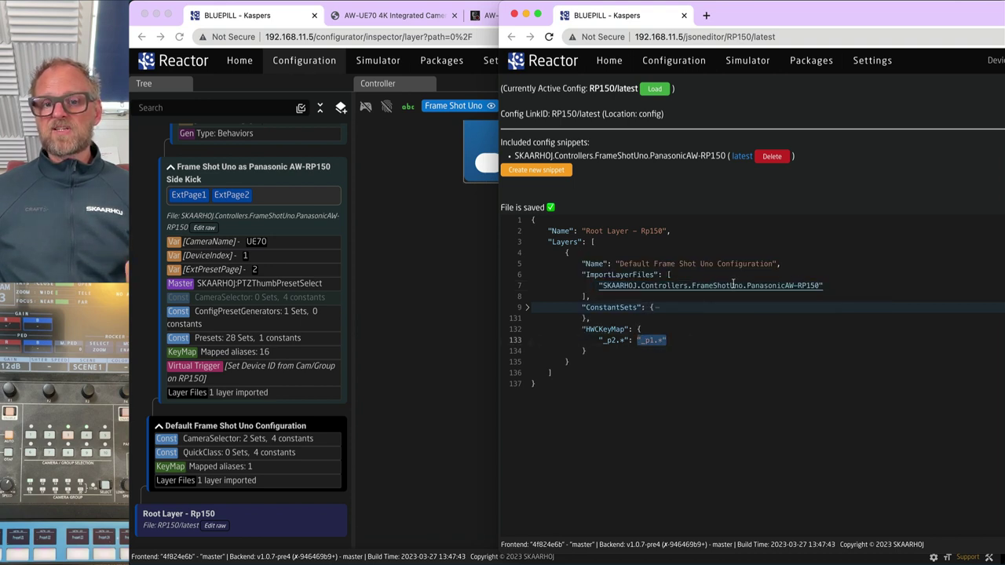
Highlight the SKAARHOJ.Controllers.FrameShotUno.PanasonicAW-RP150 import line and compare it with the Frame Shot Uno panel on Reactor's home page.
drag(830, 286, 837, 272)
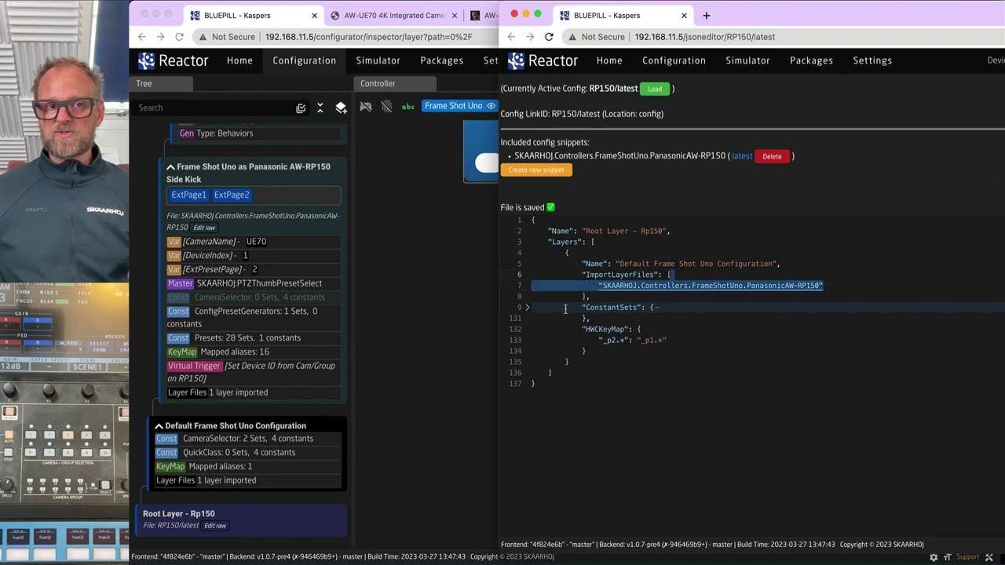
click(238, 61)
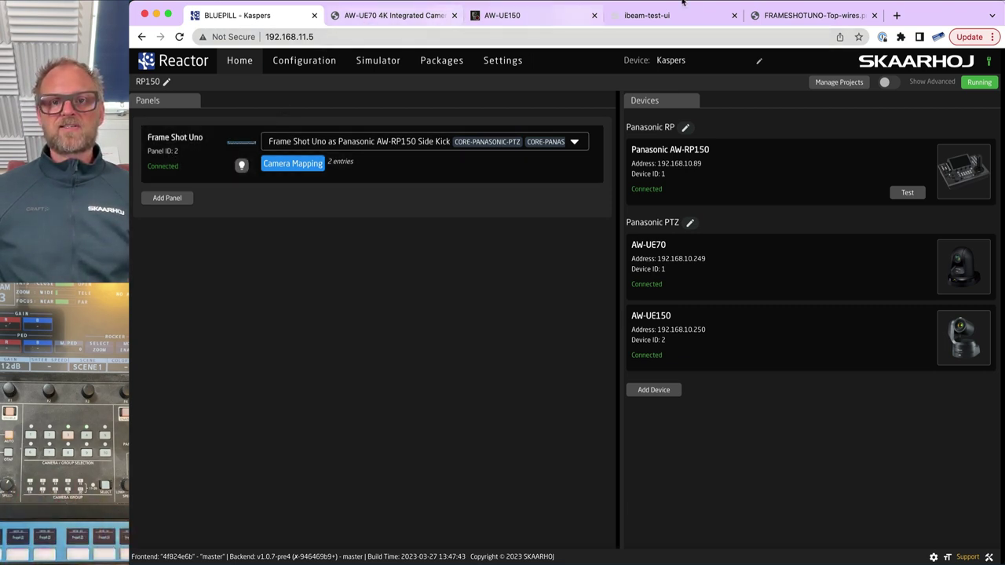
key(super+grave)
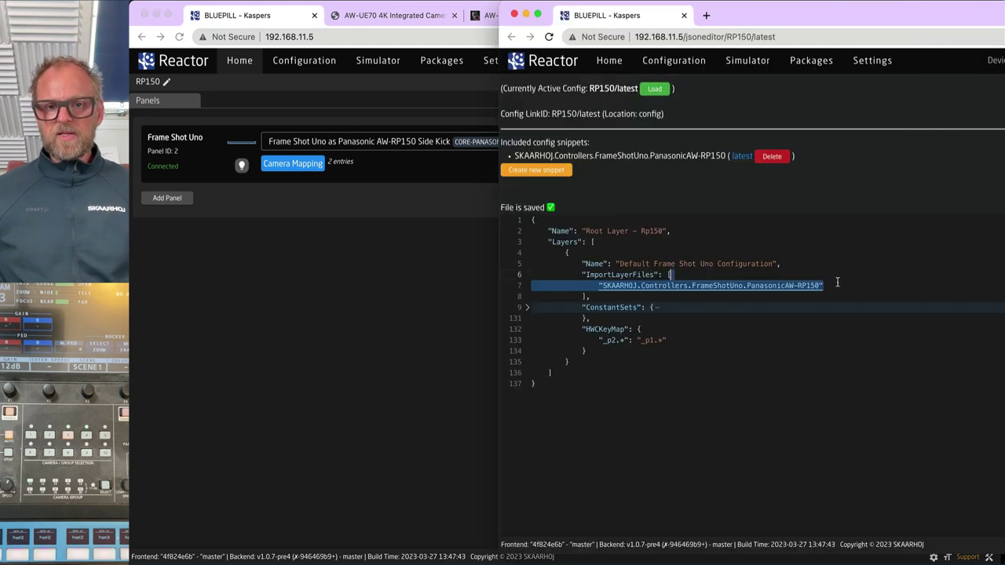
Try to change the panel number in the HWCKeyMap key "_p2.*" to 5.
click(616, 340)
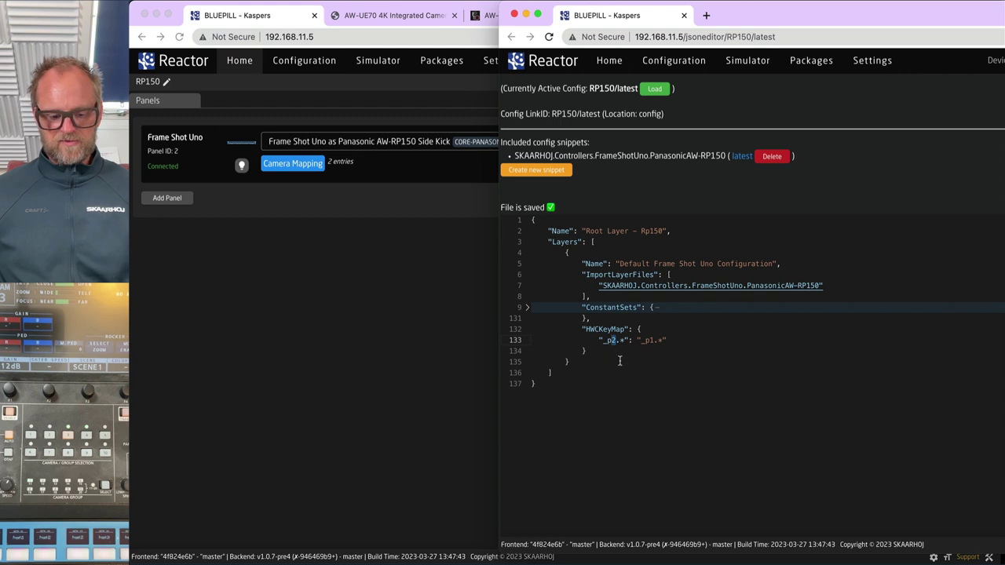
key(BackSpace)
text(5)
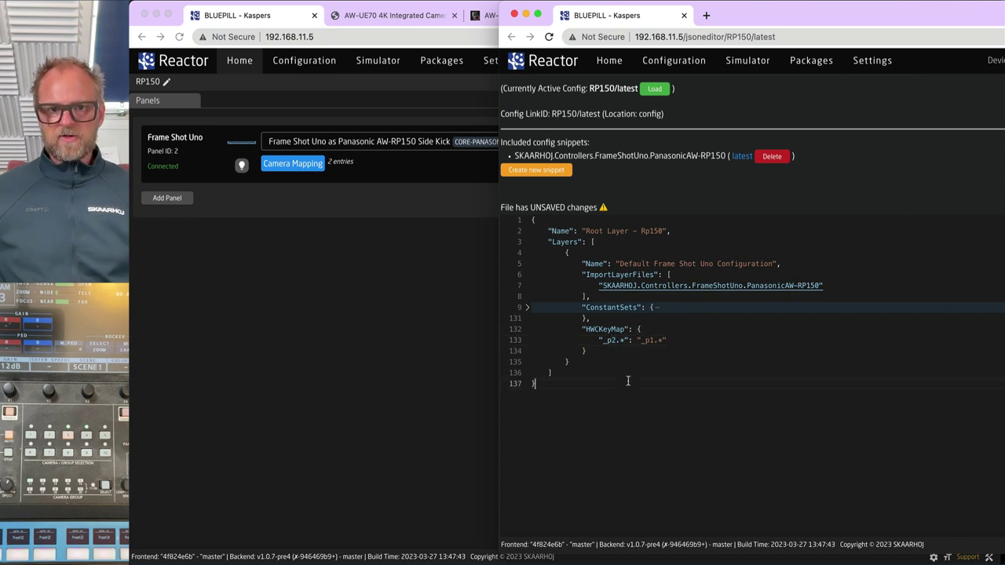
Unfold ConstantSets in the root layer JSON with its CameraSelector and QuickClass blocks folded.
click(528, 310)
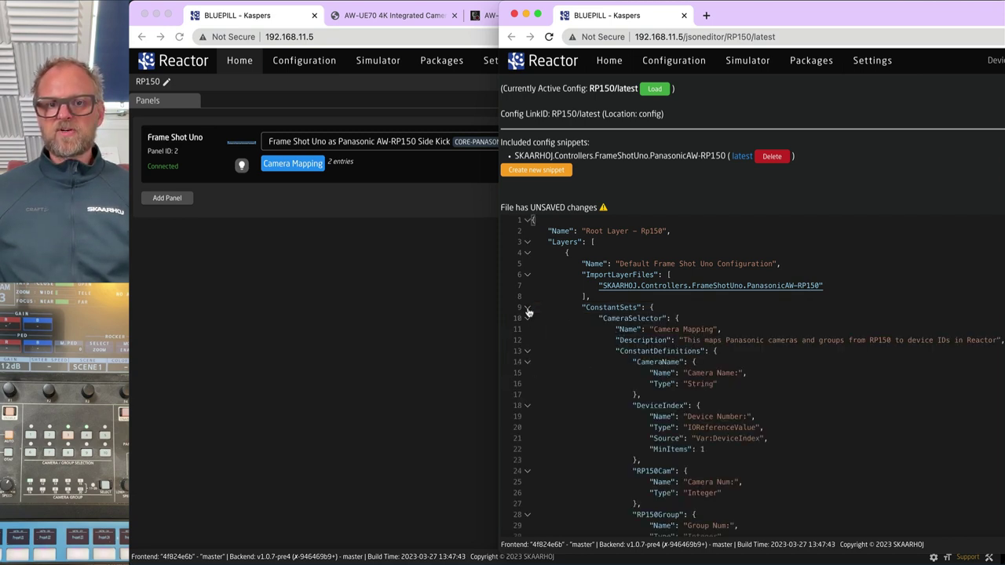
click(528, 309)
click(528, 309)
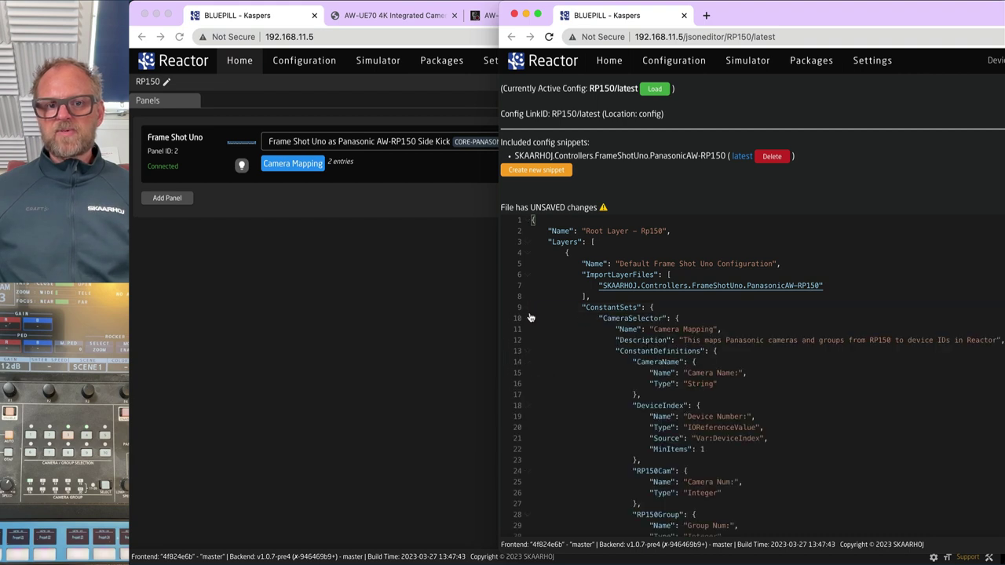
click(528, 310)
click(528, 309)
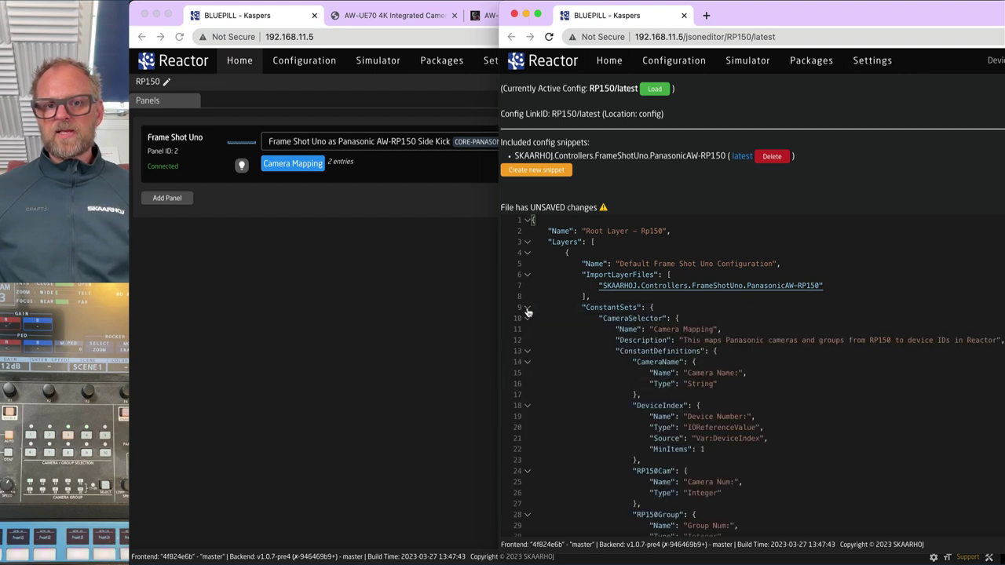
click(528, 309)
click(528, 310)
click(528, 310)
click(527, 311)
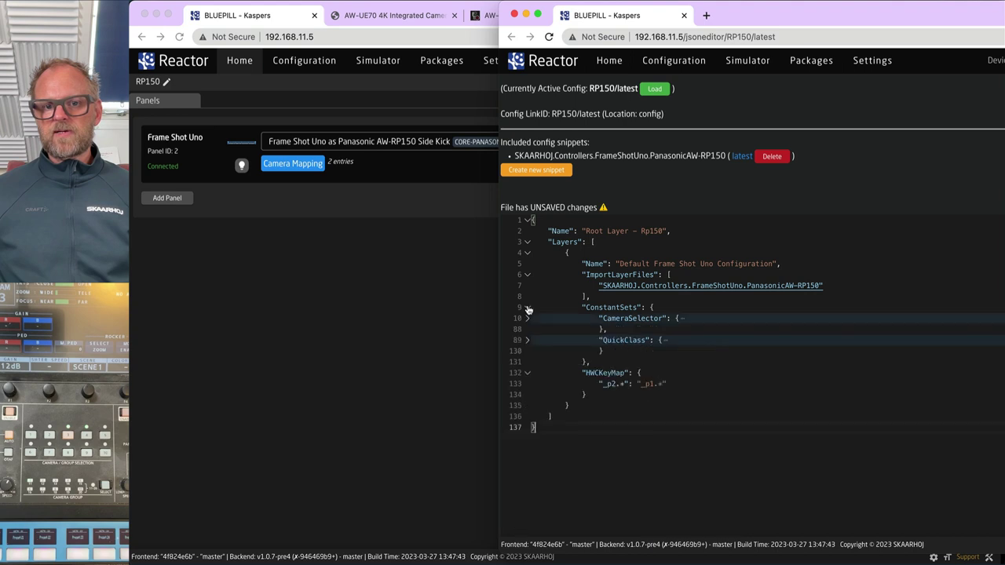
Delete the QuickClass block and the comma before it from ConstantSets, keeping only CameraSelector.
click(625, 318)
click(623, 341)
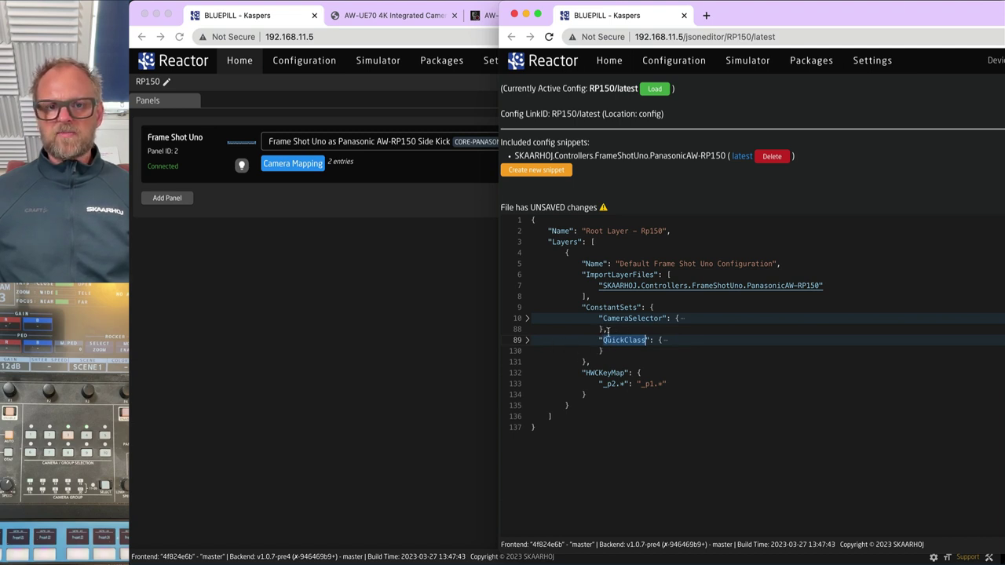
drag(603, 330, 611, 348)
key(BackSpace)
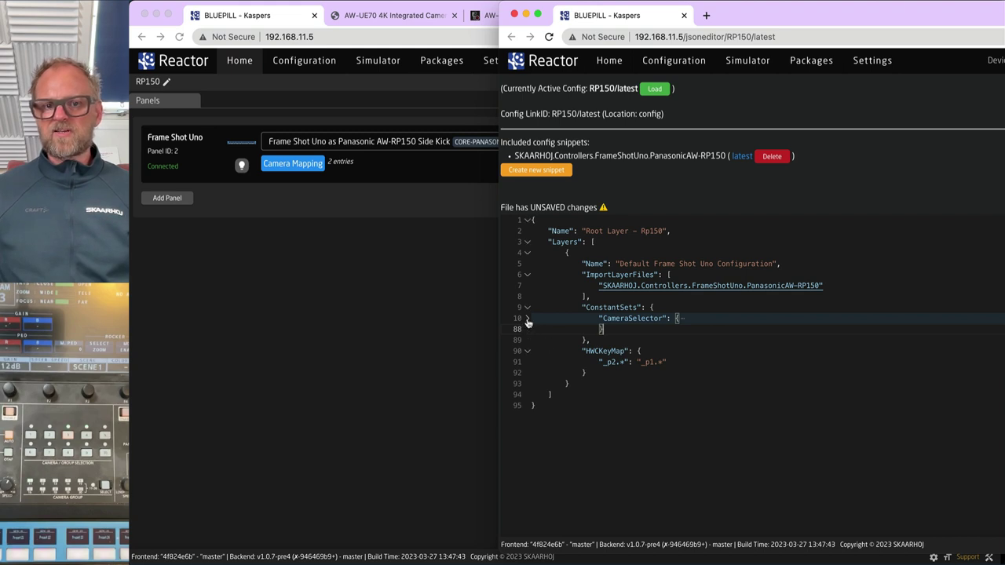
Unfold CameraSelector down to the CameraName constant definition and highlight its name "Camera Name:".
click(528, 320)
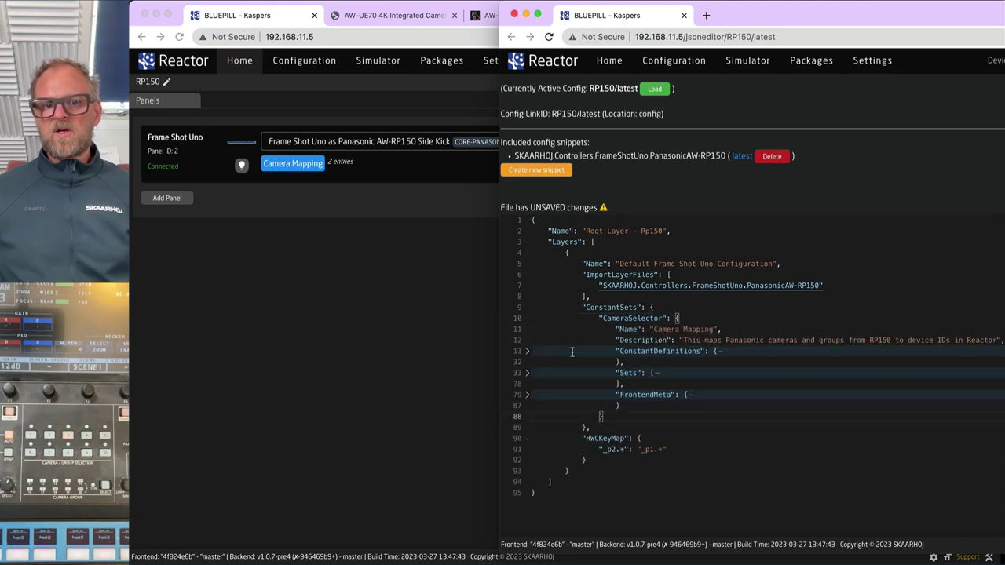
click(528, 352)
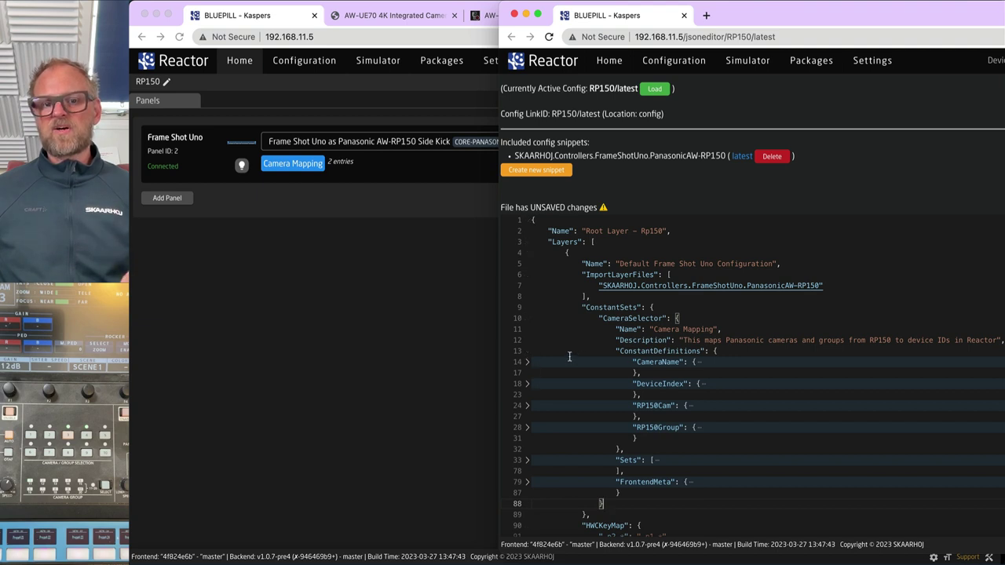
click(527, 363)
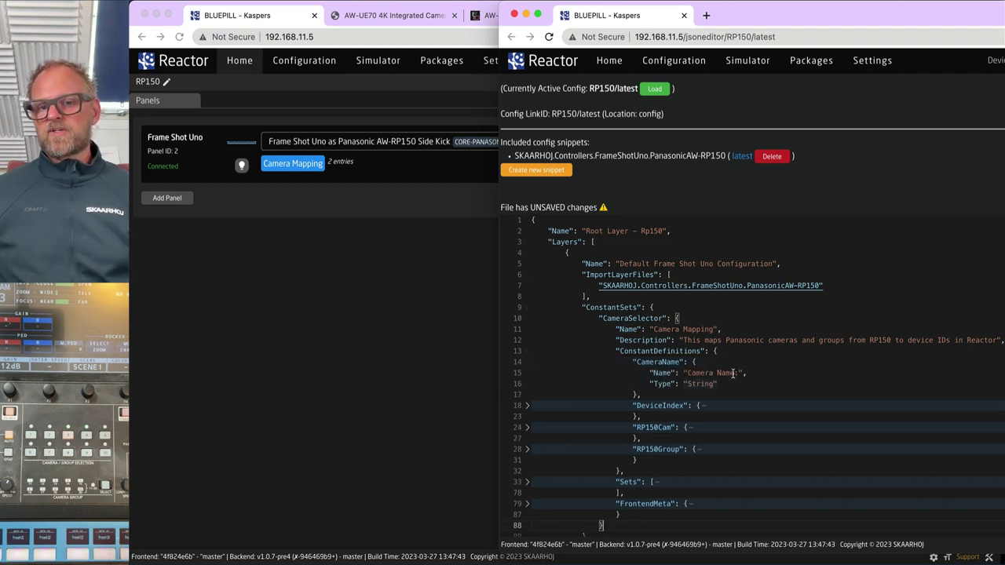
drag(687, 373, 739, 373)
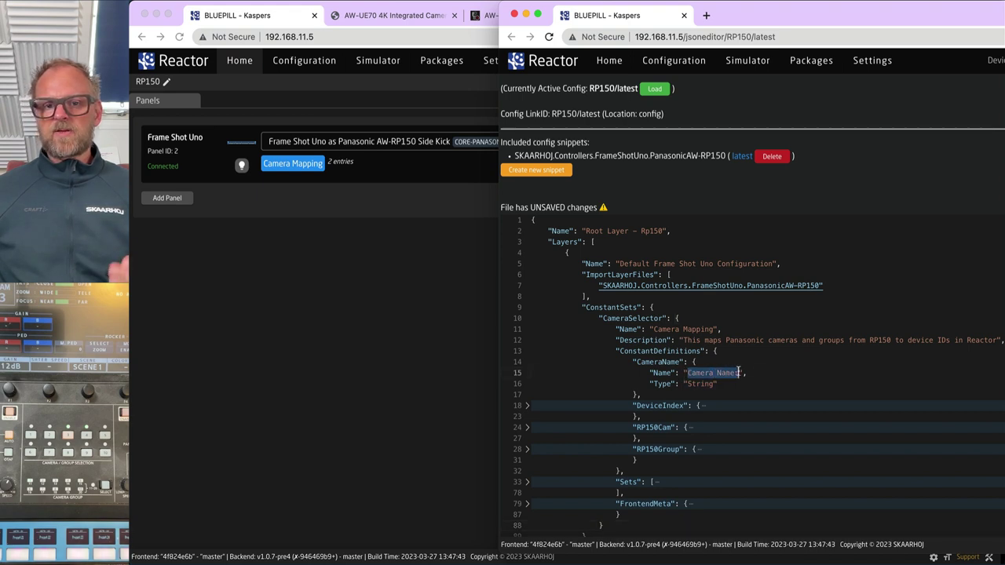
click(692, 383)
Unfold the DeviceIndex definition and compare its "Device Number:" name with the Camera Mapping table, highlighting the CameraName and DeviceIndex keys.
click(527, 406)
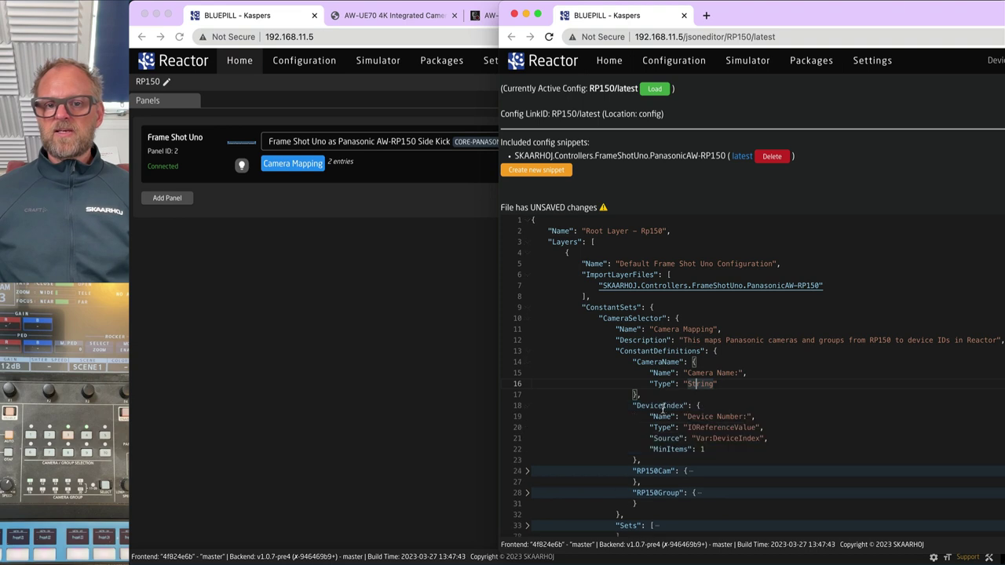
drag(687, 417, 746, 417)
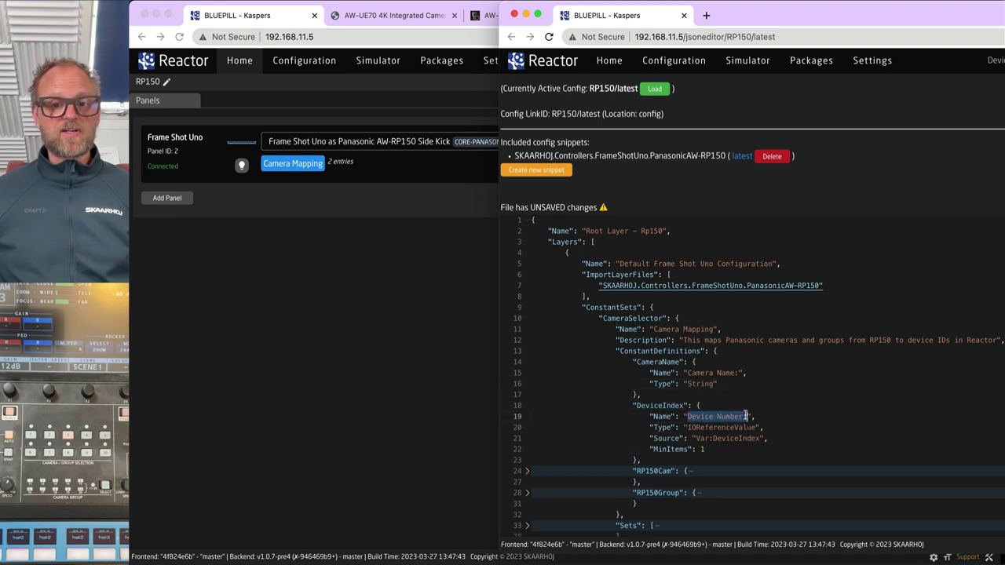
click(288, 165)
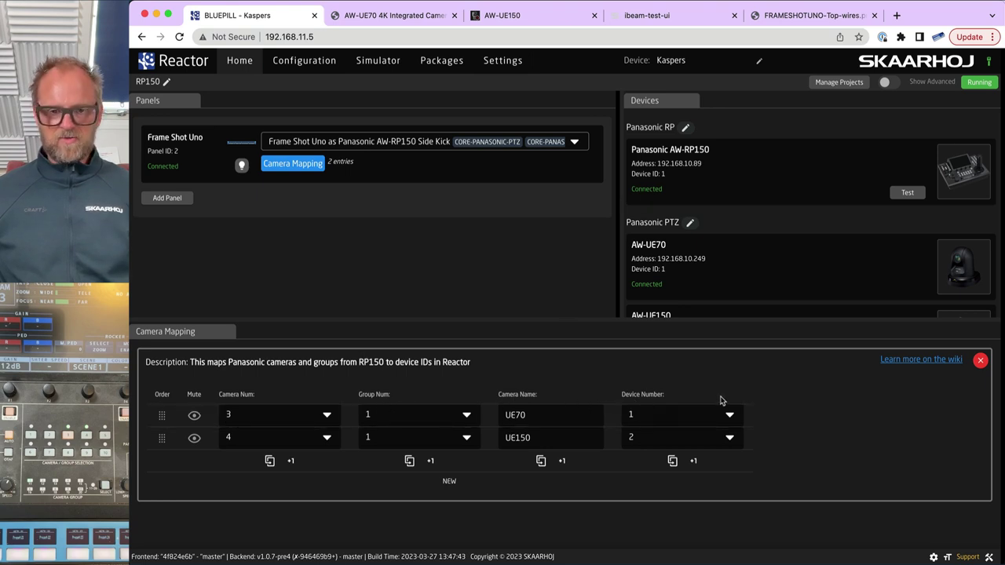
key(super+grave)
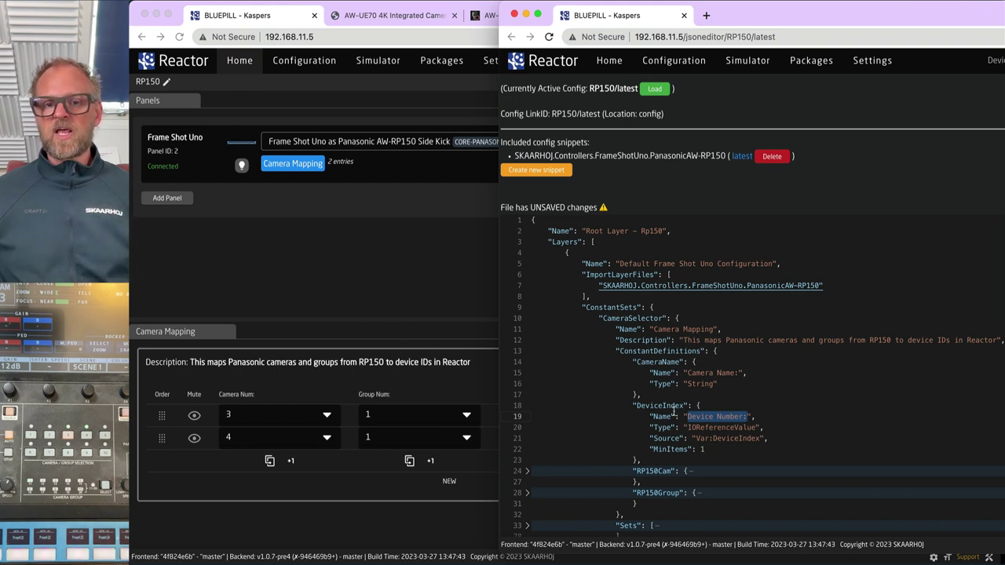
double_click(659, 362)
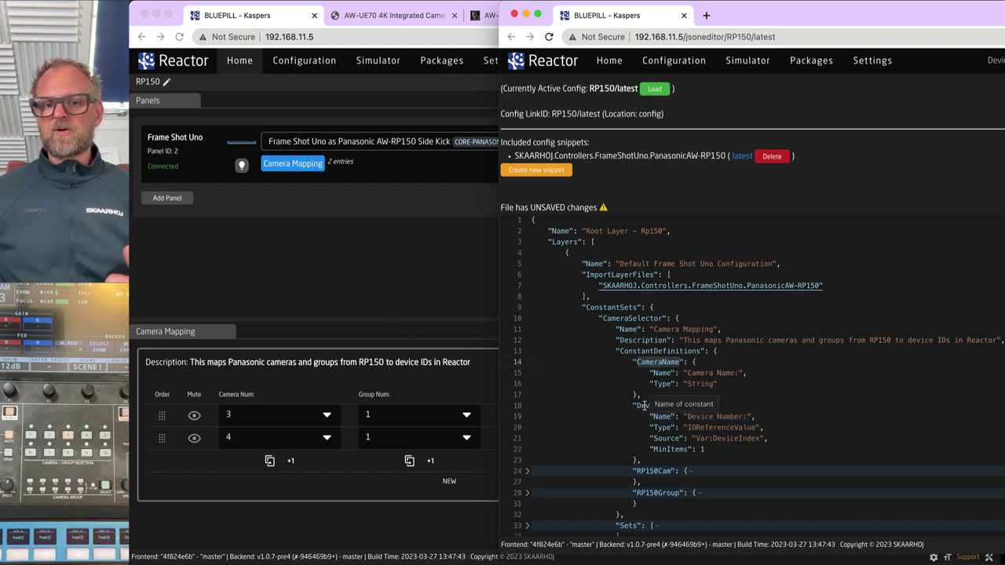
double_click(641, 407)
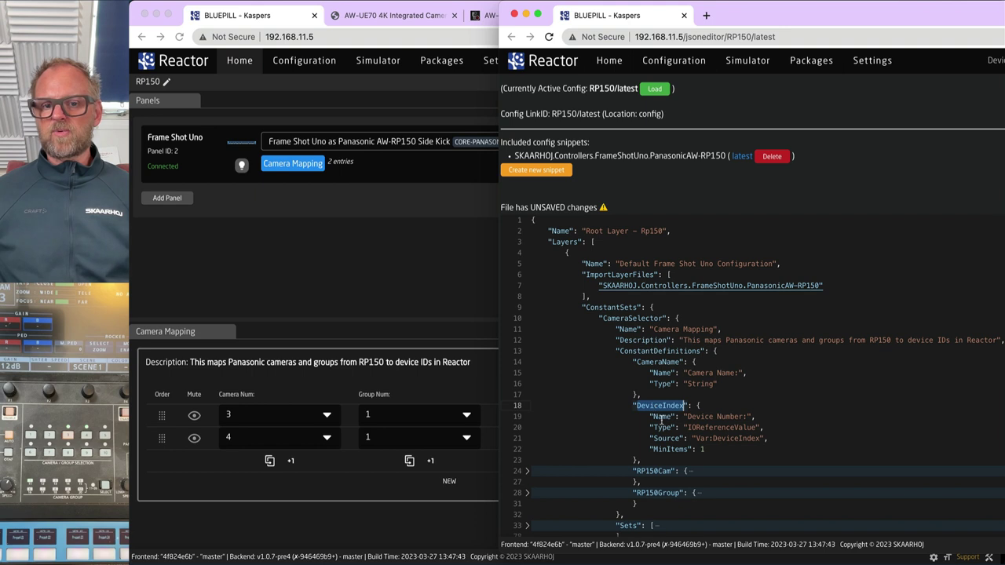
Unfold the RP150Cam definition and highlight its key and its name "Camera Num:".
click(527, 471)
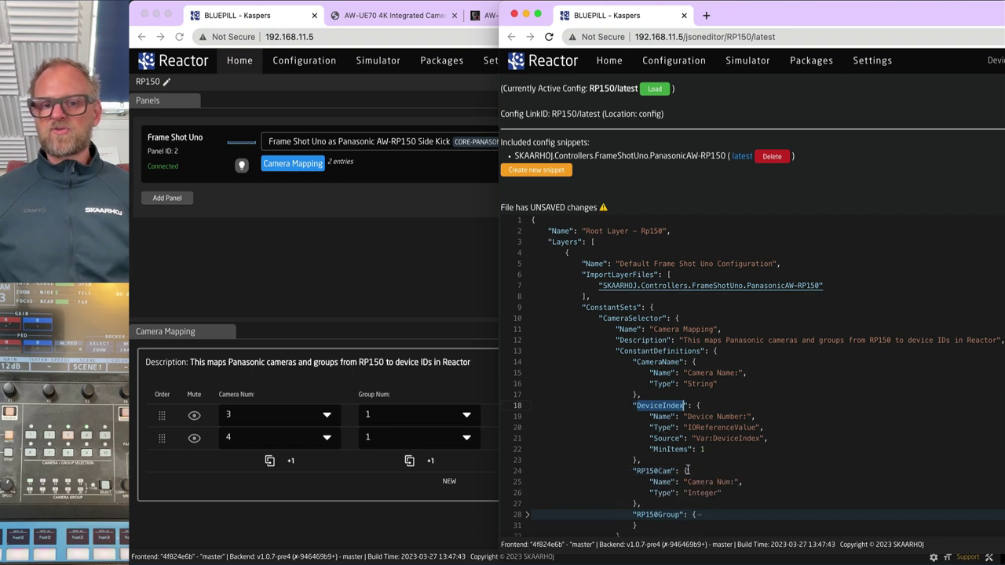
scroll(674, 439, down, 5)
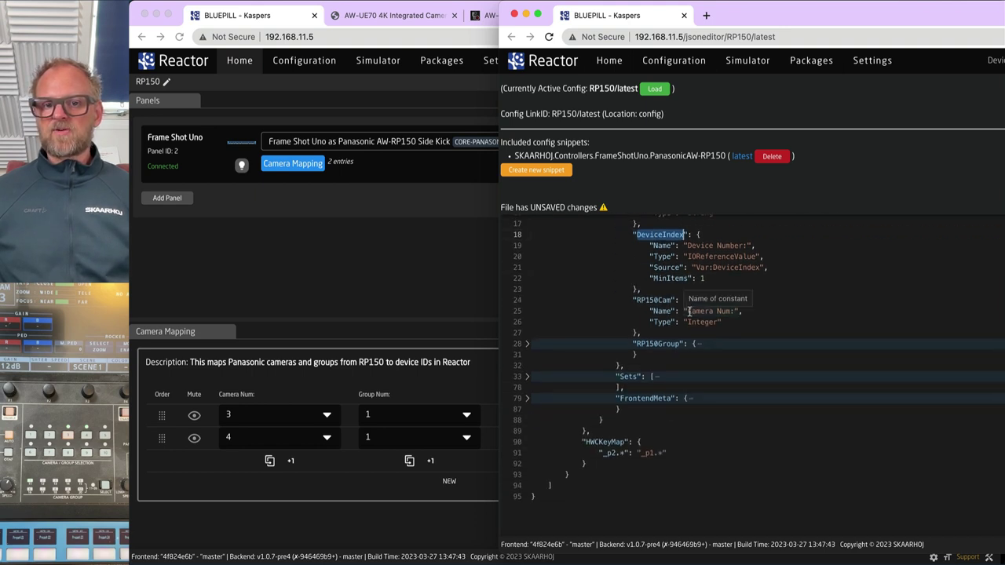
drag(684, 311, 663, 305)
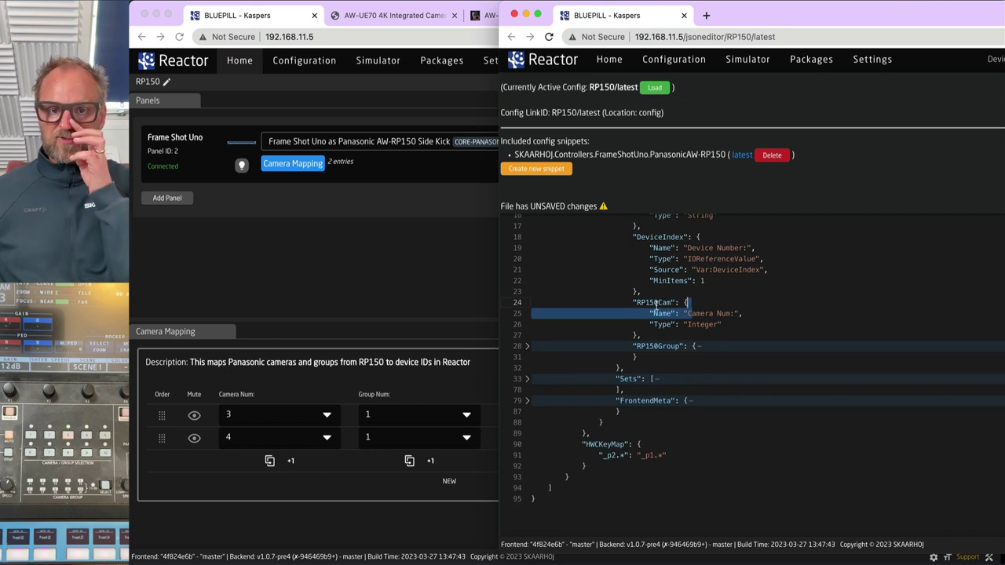
double_click(666, 303)
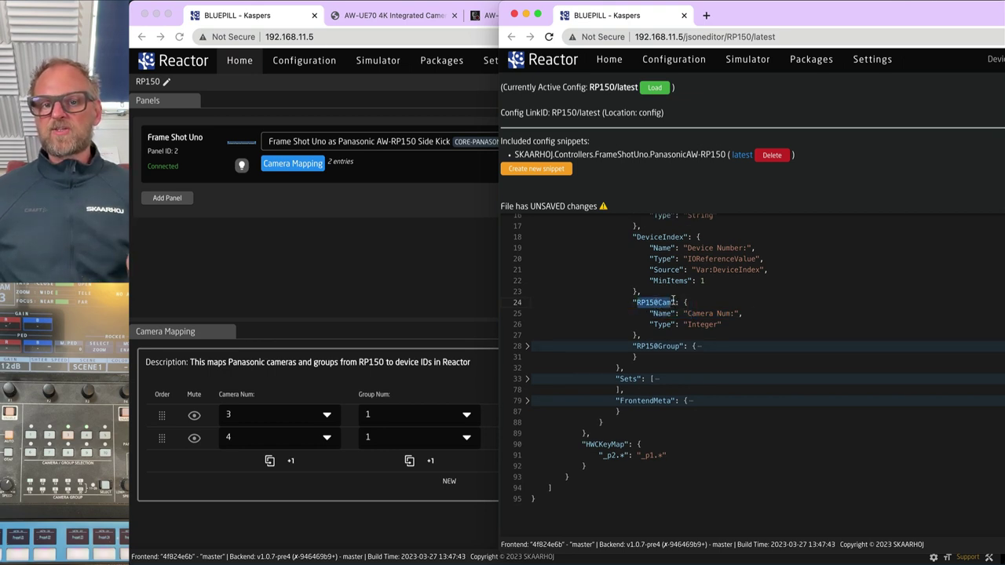
click(688, 313)
drag(688, 314, 732, 313)
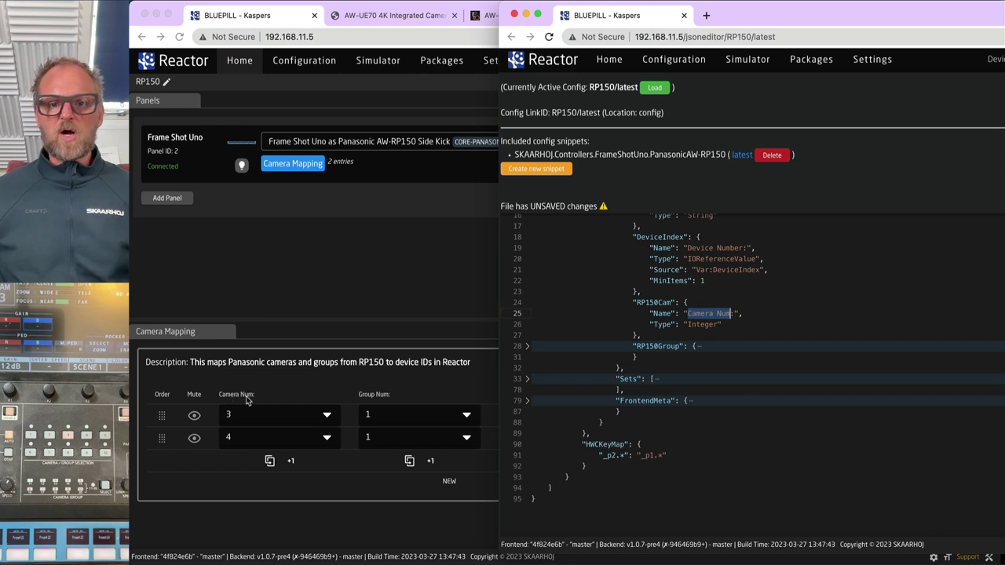
Unfold the RP150Group definition and highlight its name "Group Num:" and its key.
click(529, 346)
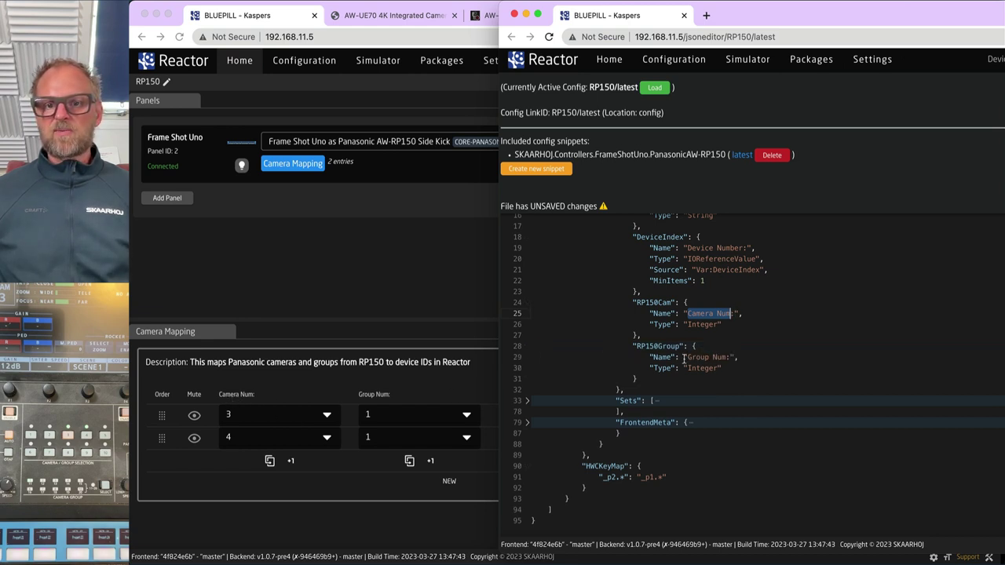
drag(688, 357, 738, 358)
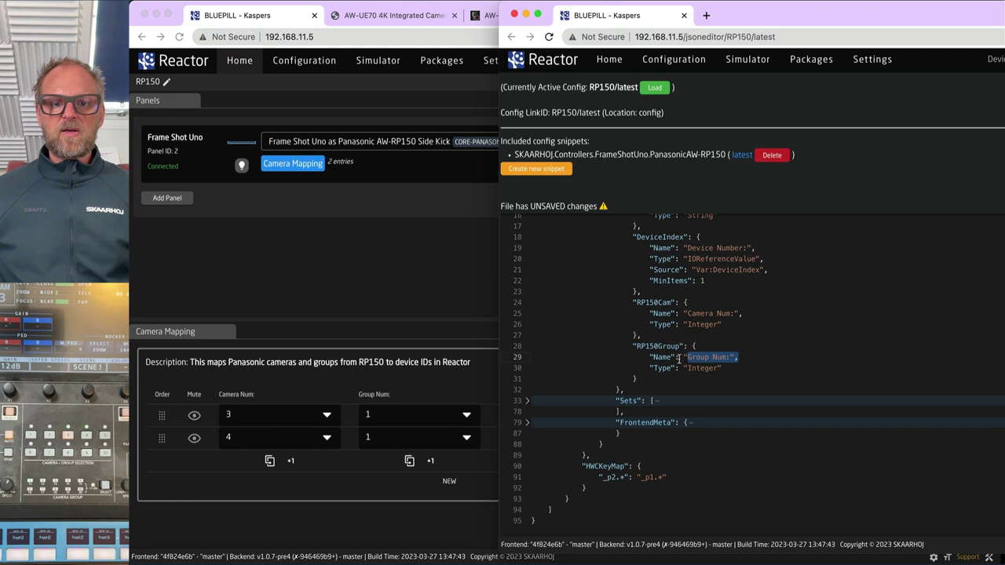
double_click(641, 348)
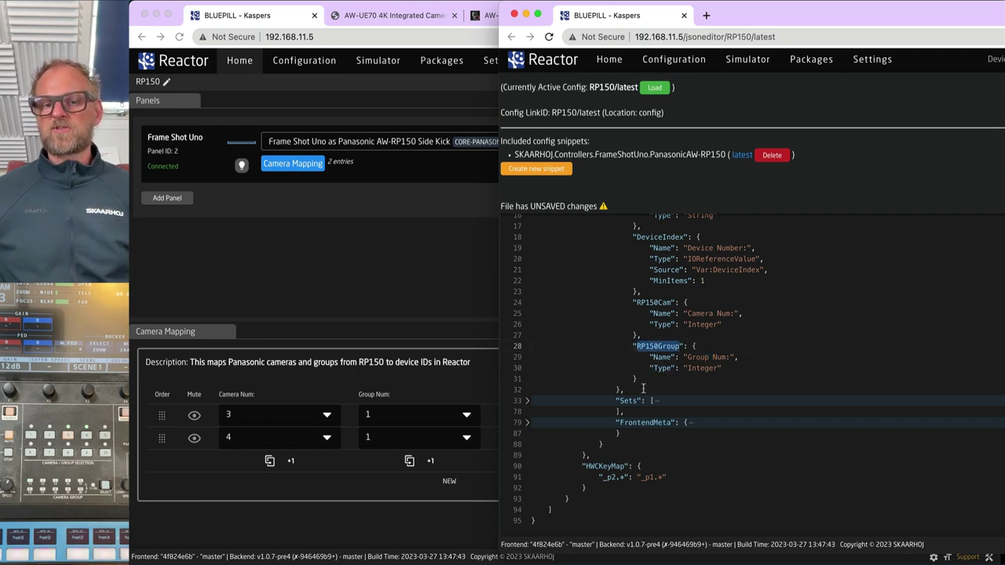
Fold ConstantDefinitions, then unfold the CameraSelector's Sets list and its first entry.
scroll(649, 377, up, 5)
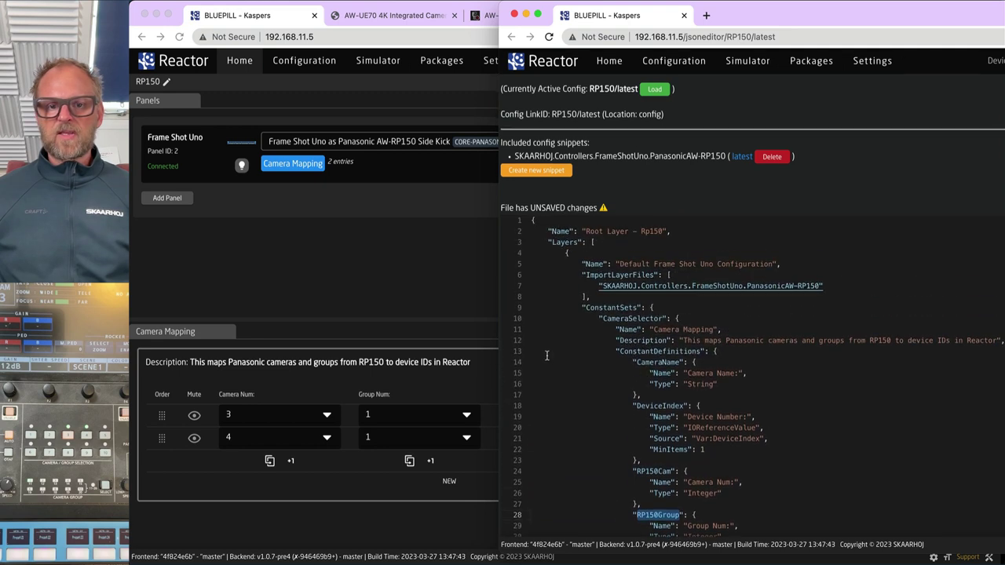
scroll(527, 357, down, 1)
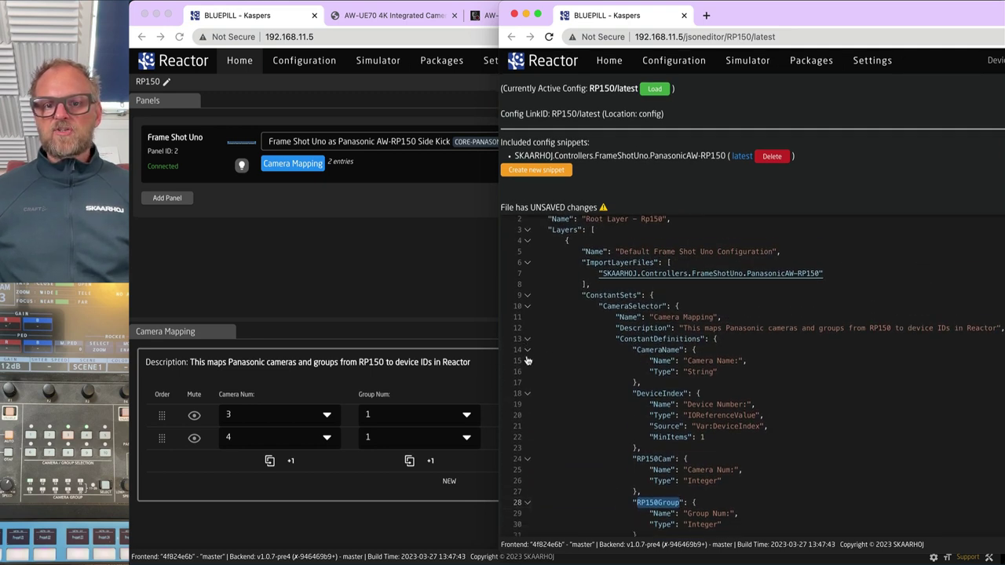
scroll(529, 355, up, 1)
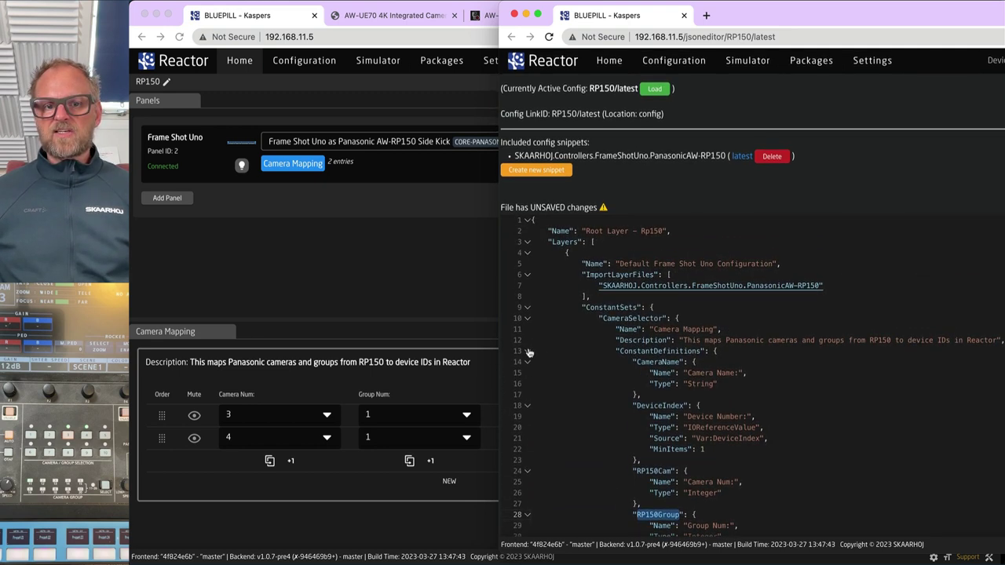
click(528, 351)
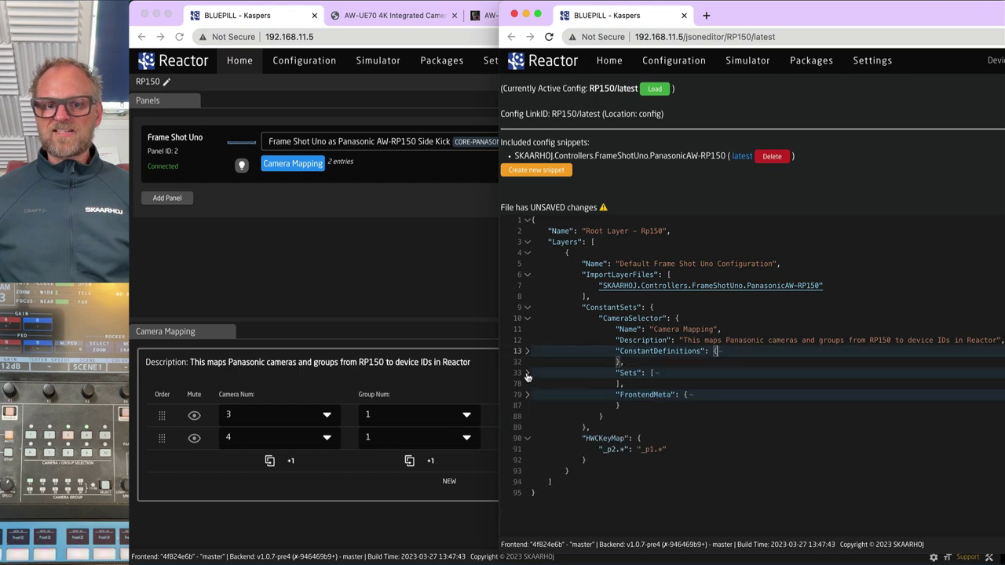
click(528, 373)
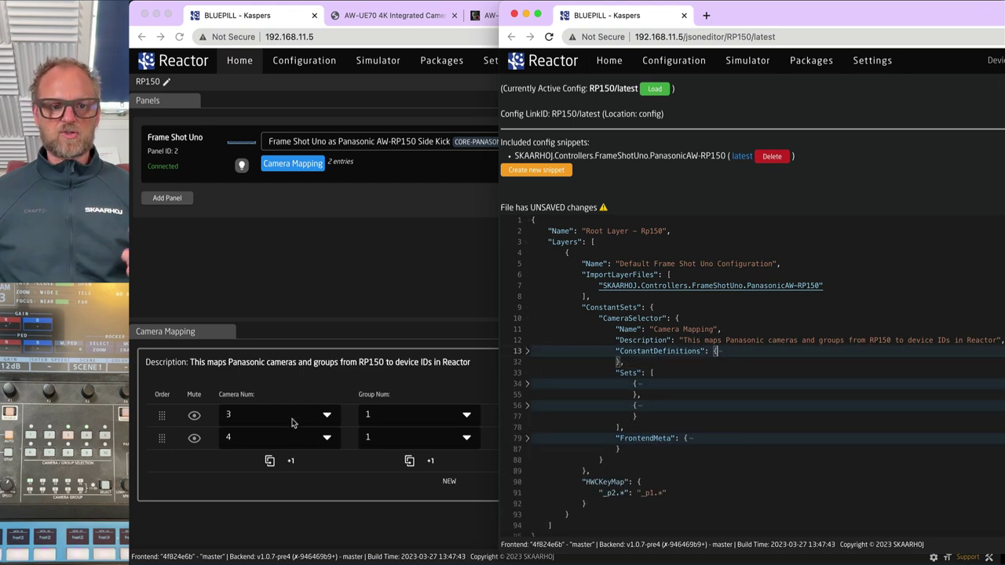
click(528, 384)
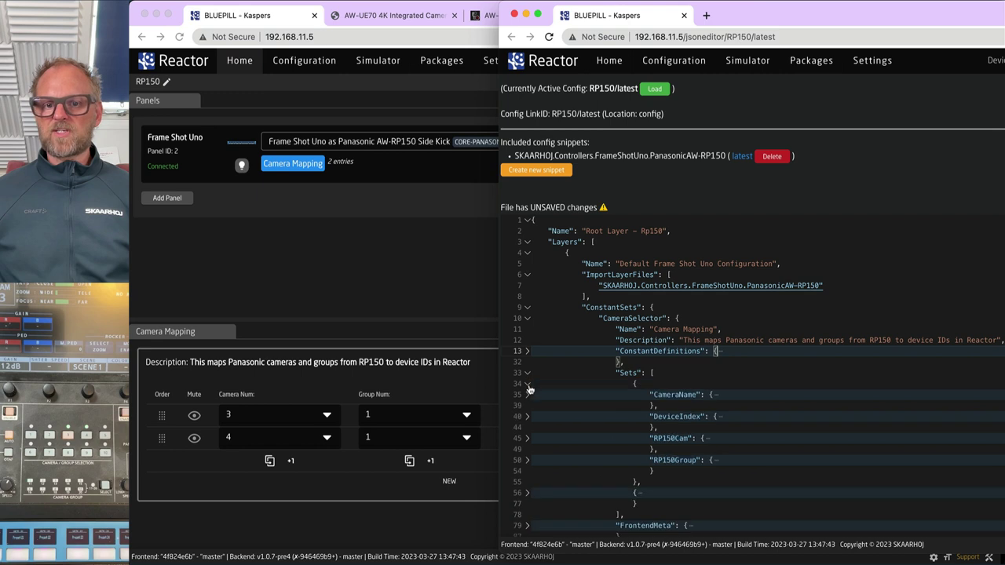
Unfold the first Sets entry completely to show the Values of CameraName, DeviceIndex, RP150Cam and RP150Group.
click(528, 396)
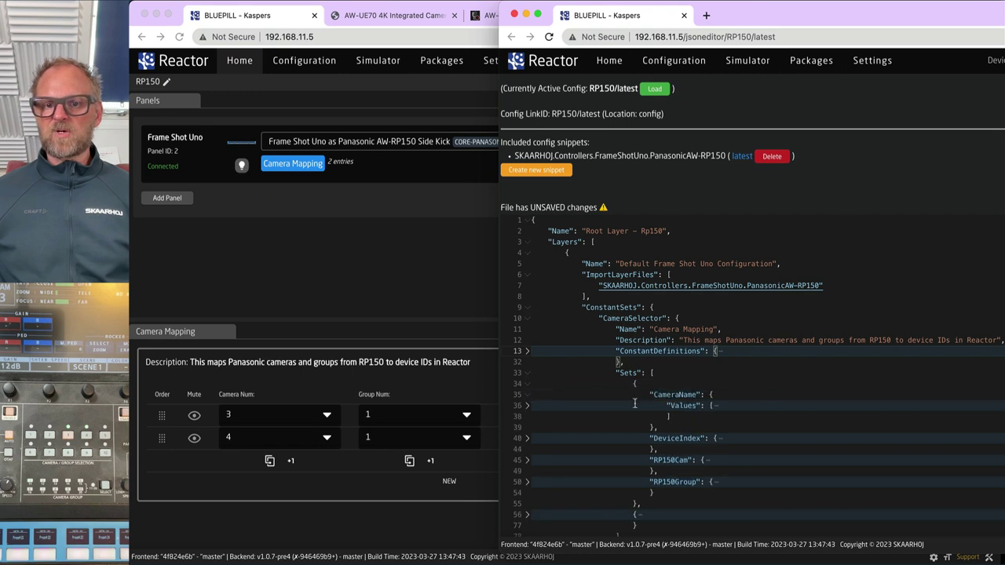
click(528, 406)
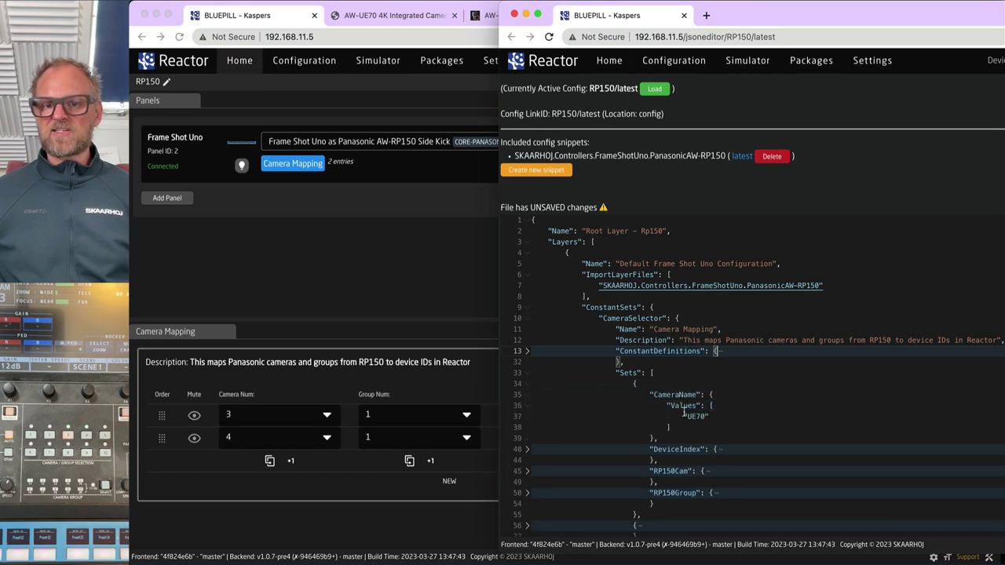
click(529, 450)
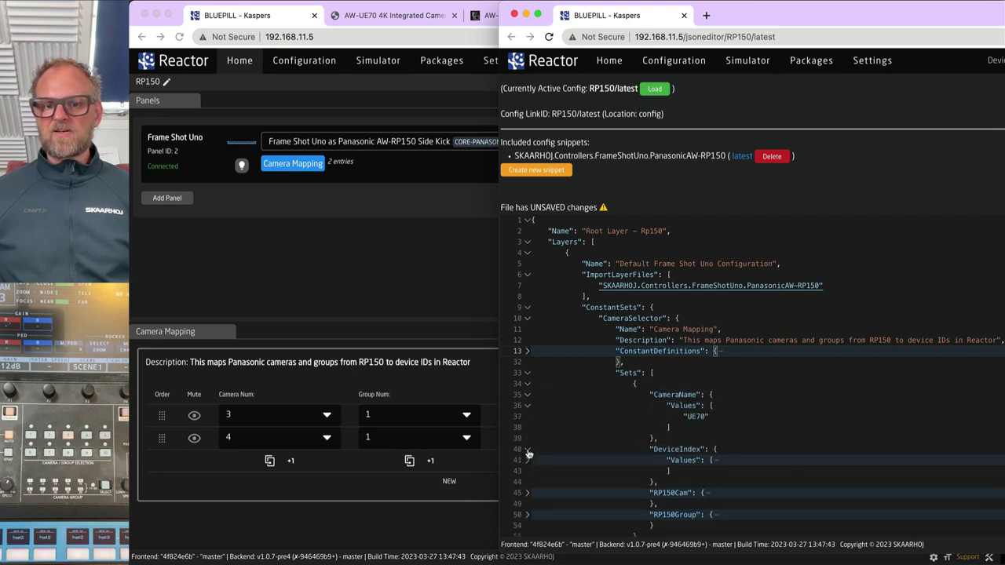
shift+click(528, 384)
shift+click(528, 385)
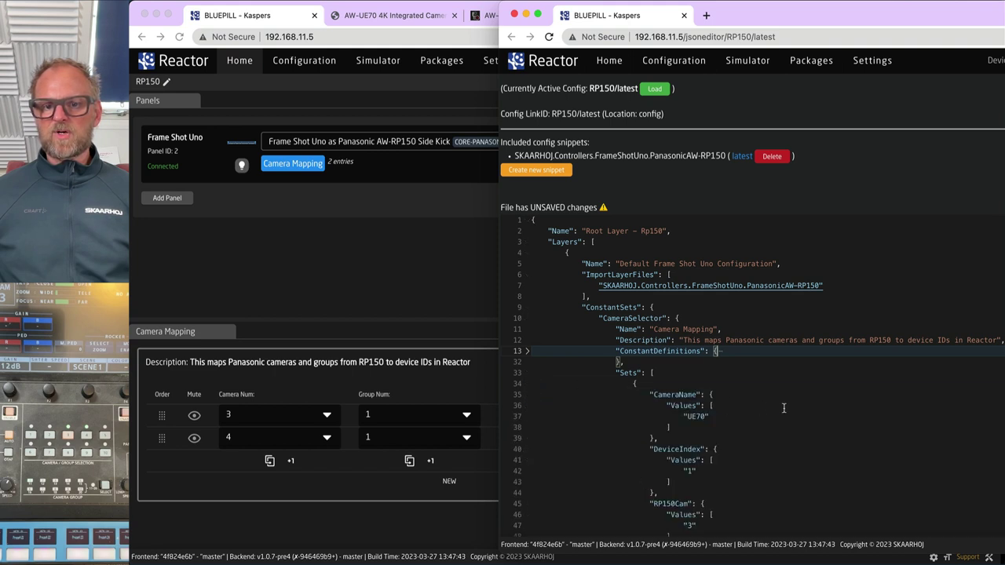
scroll(784, 408, down, 5)
scroll(784, 407, up, 3)
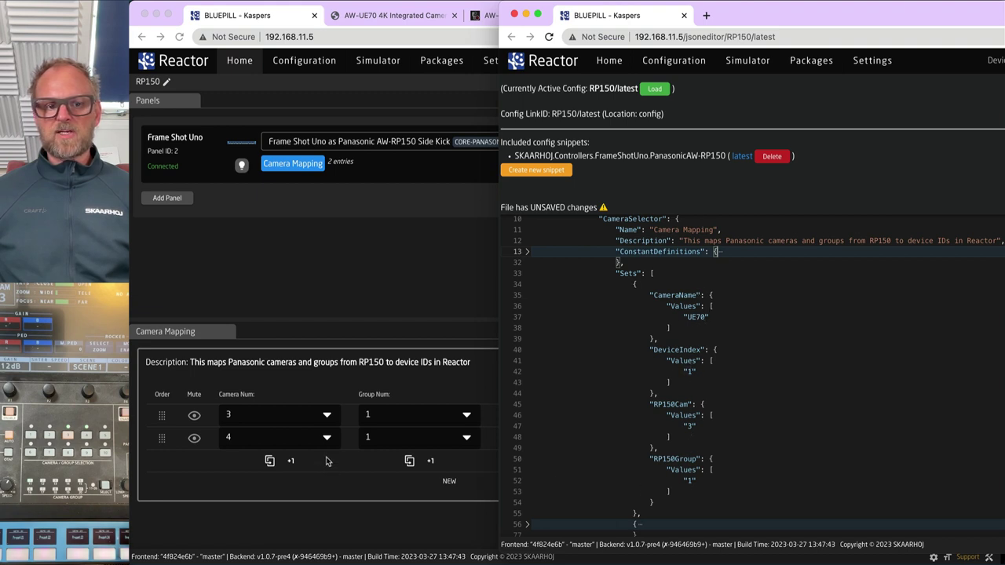
Compare the first Sets entry's values with the first row of the Camera Mapping table, and fold that entry in the JSON.
click(259, 423)
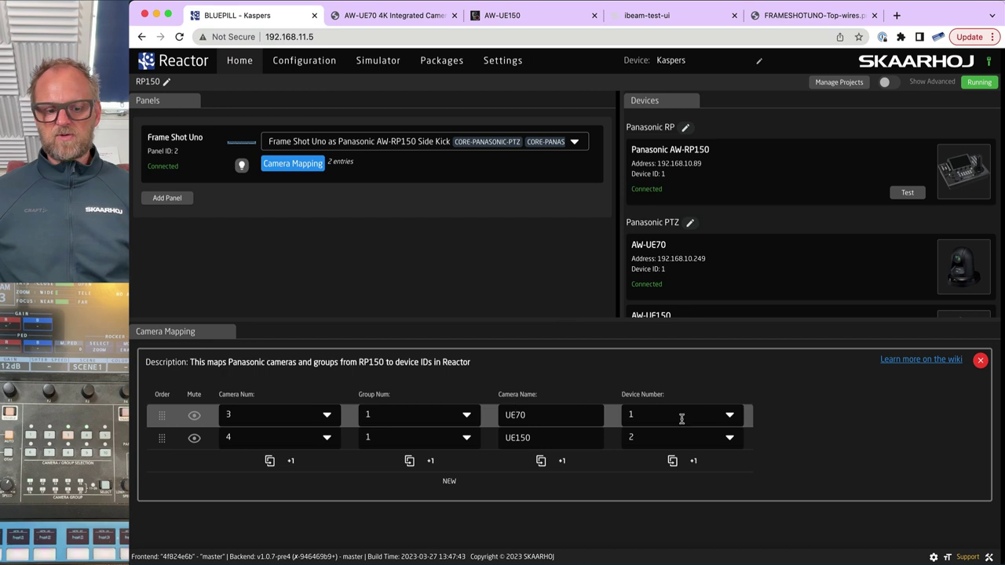
key(super+grave)
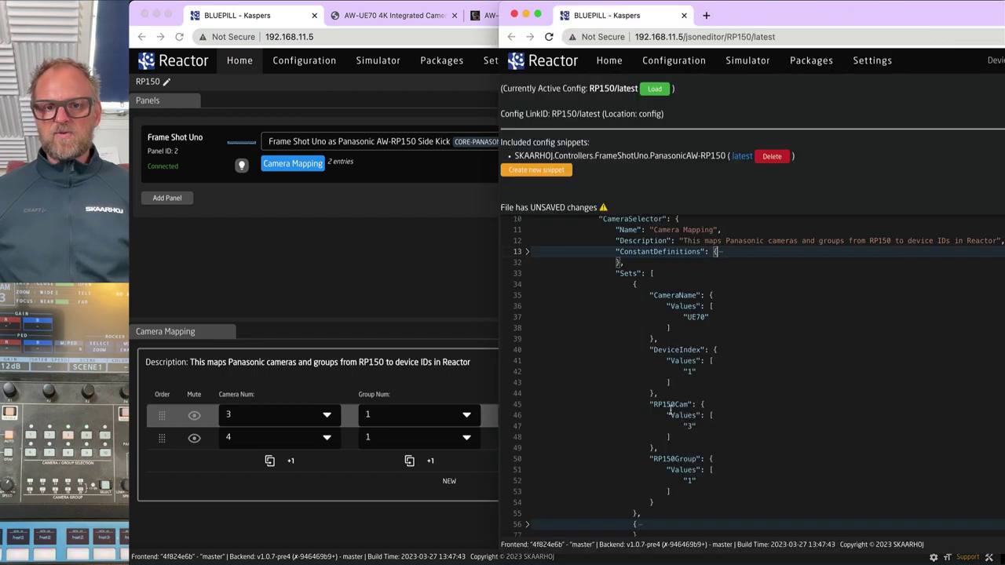
click(527, 285)
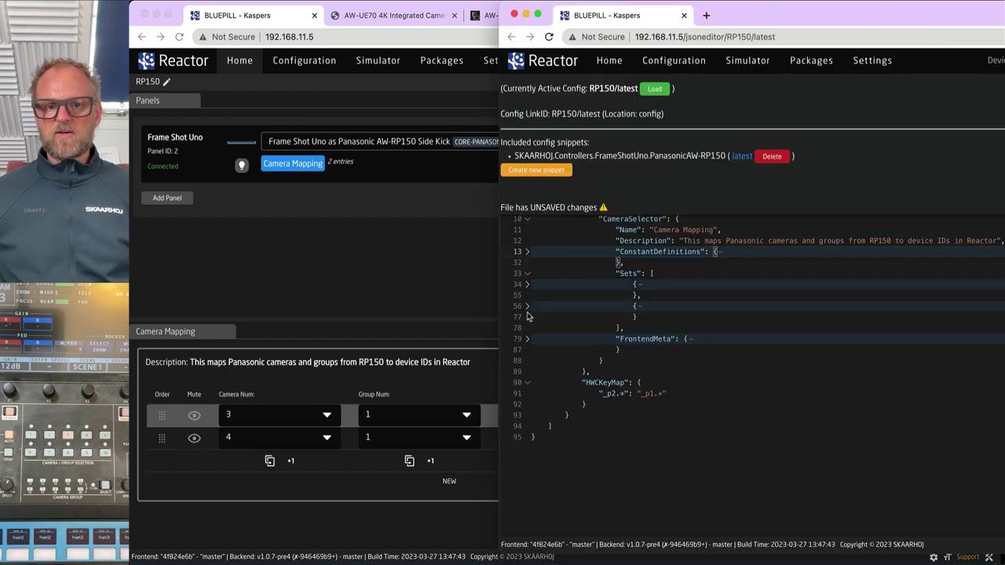
Expand the second camera set under Sets in the raw RP150 config and examine its constant values.
click(527, 307)
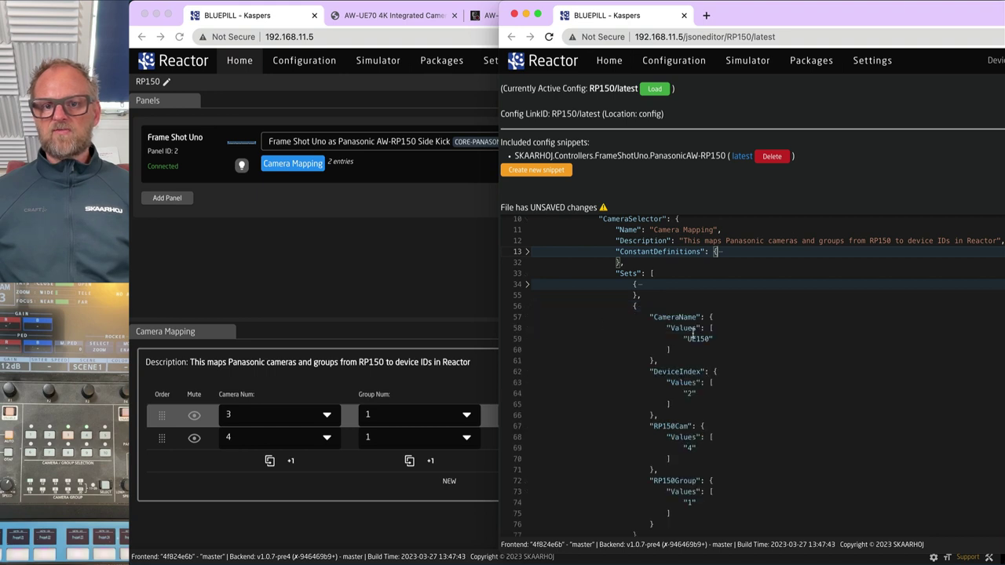
scroll(695, 334, up, 2)
scroll(699, 331, down, 3)
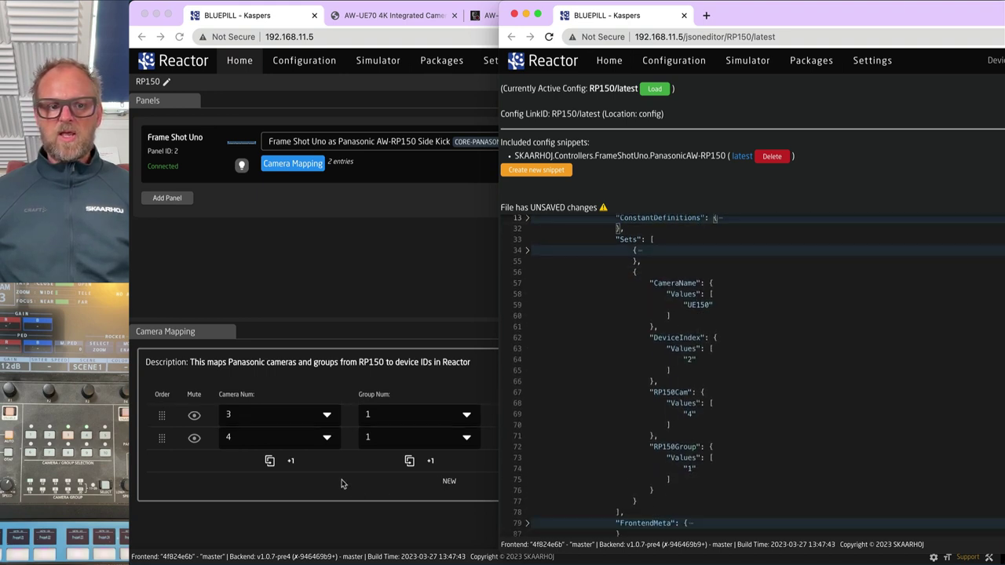
scroll(708, 391, down, 2)
scroll(708, 391, down, 3)
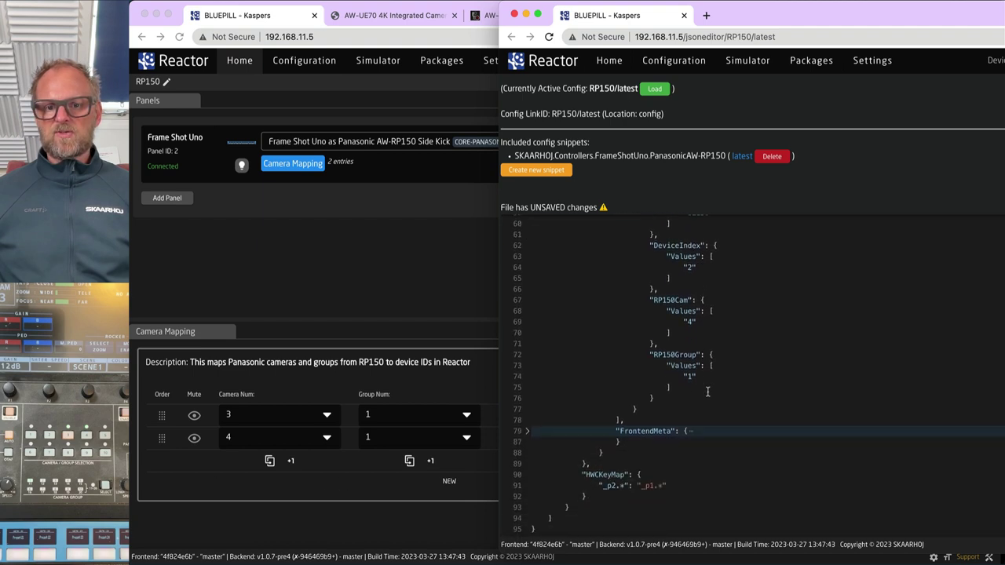
Expand the FrontendMeta block of the raw config and examine its ColumnOrder list and Highlight setting.
click(528, 403)
scroll(724, 403, down, 4)
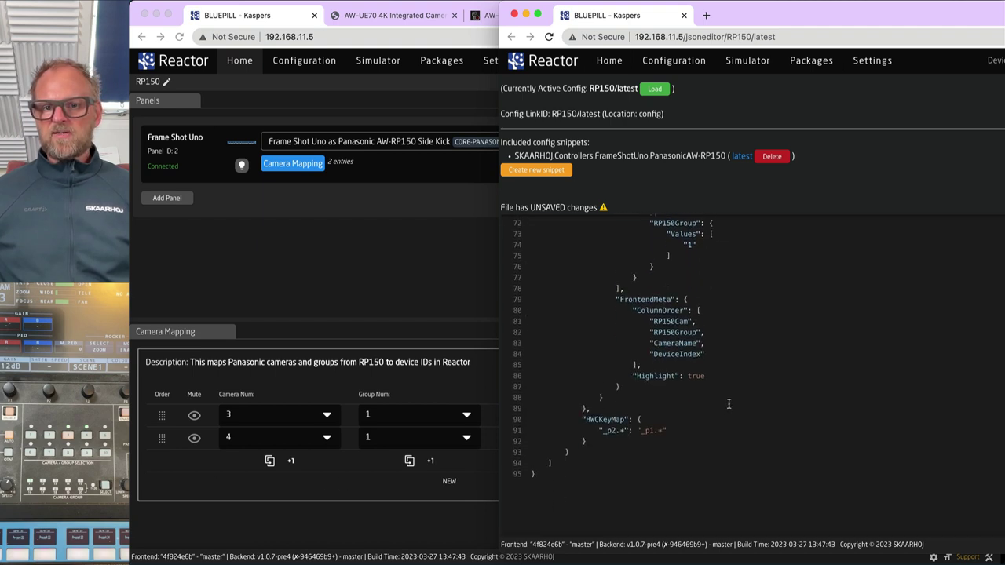
scroll(641, 330, up, 1)
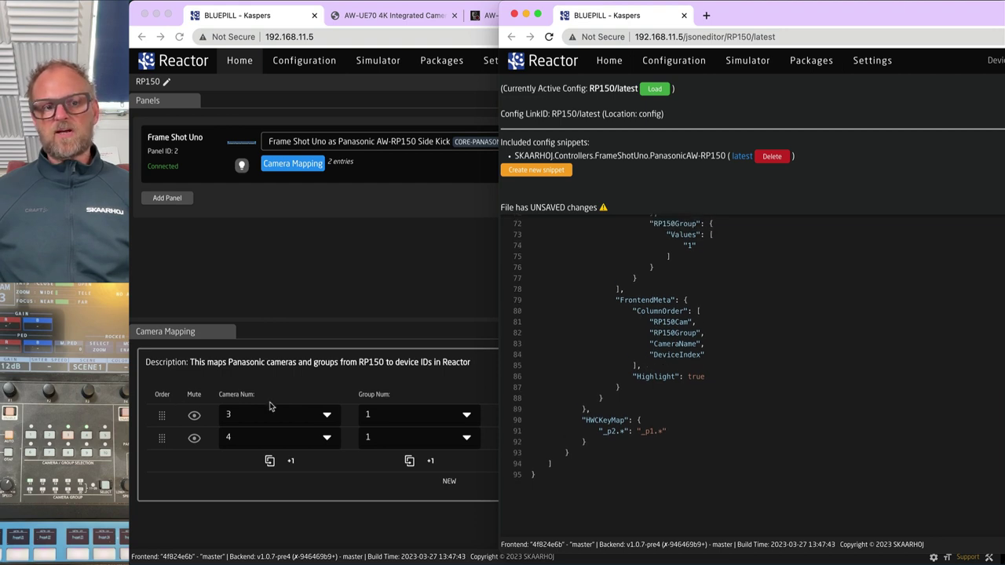
double_click(655, 372)
Open the Configuration page in the main Reactor window and close the separate JSON editor window, discarding its unsaved changes.
click(258, 259)
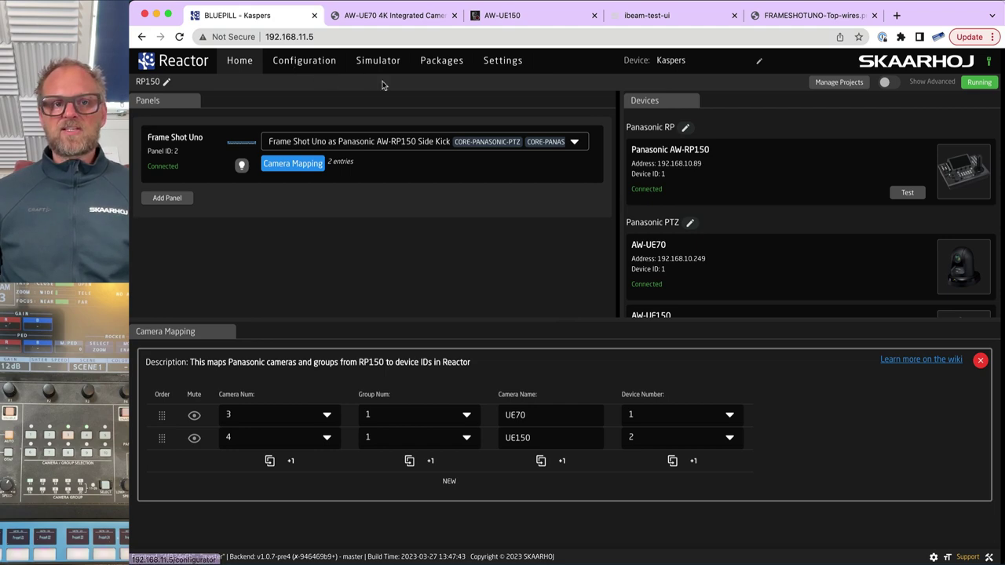
click(317, 66)
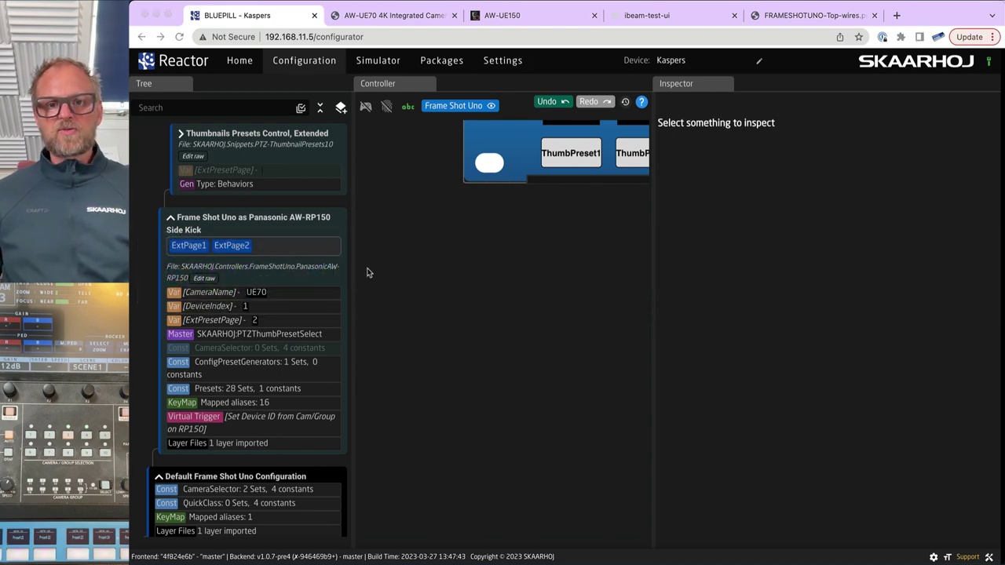
key(super+Tab)
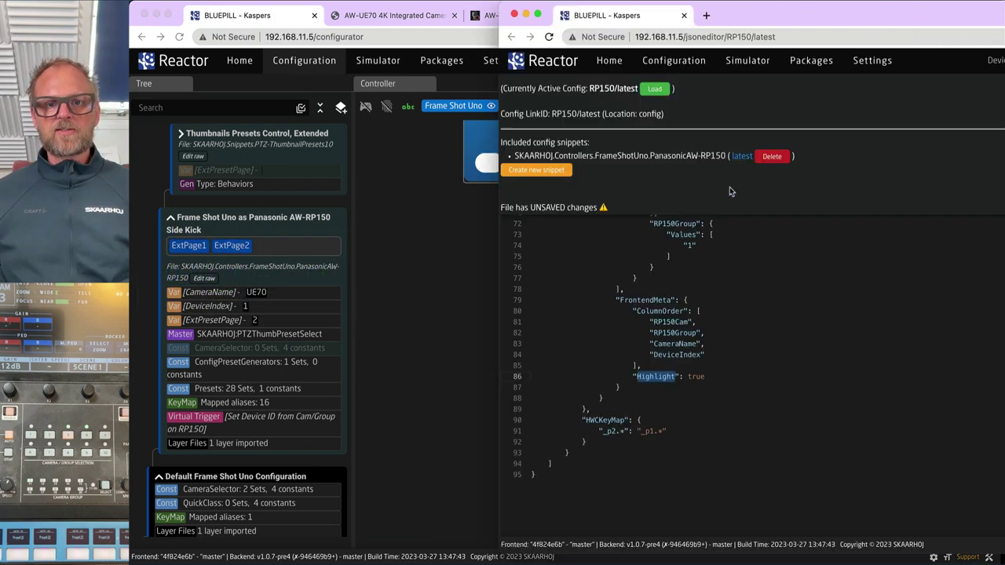
click(514, 15)
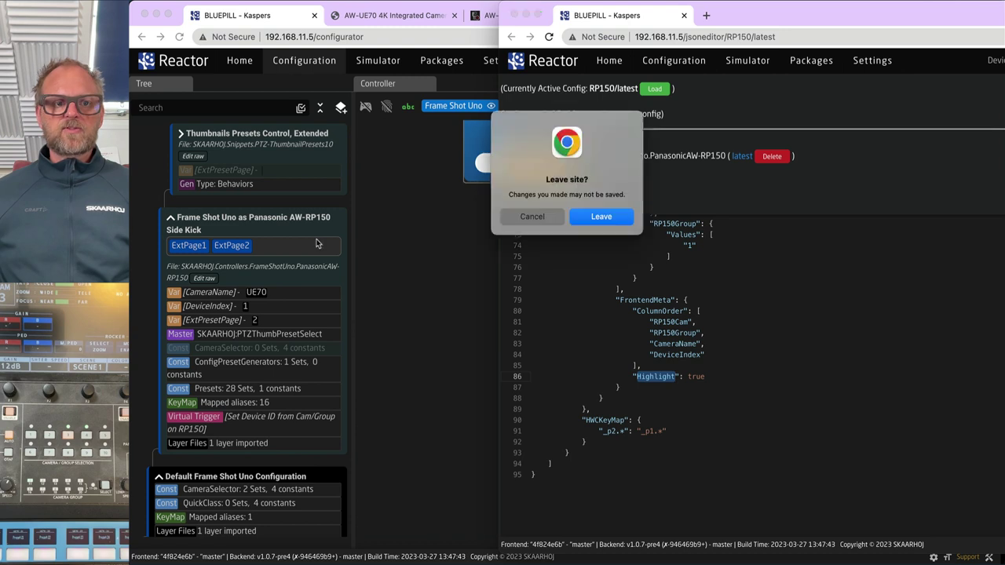
click(600, 217)
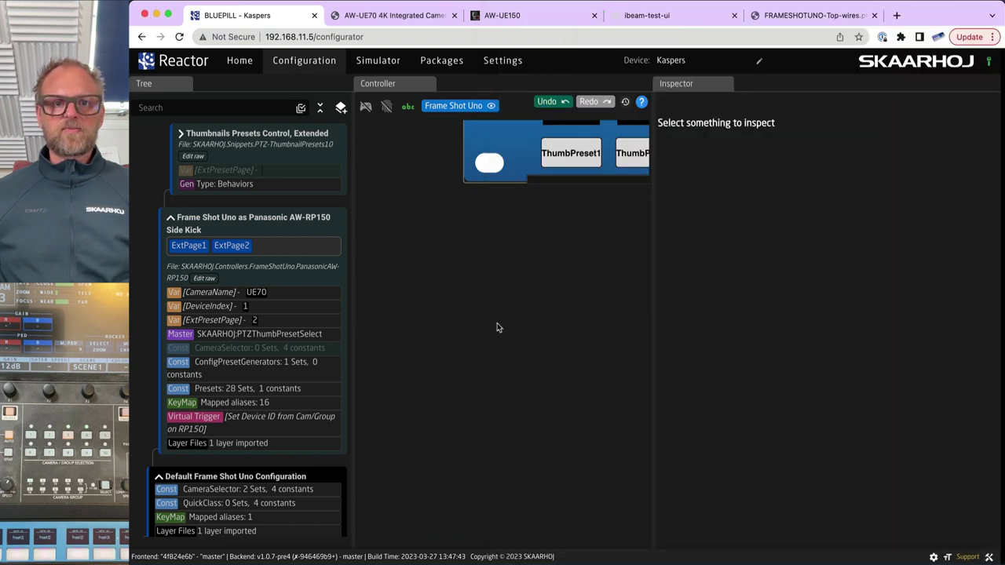
Open the raw JSON of the Frame Shot Uno as Panasonic AW-RP150 Side Kick layer in its own window beside the configuration tree.
click(204, 279)
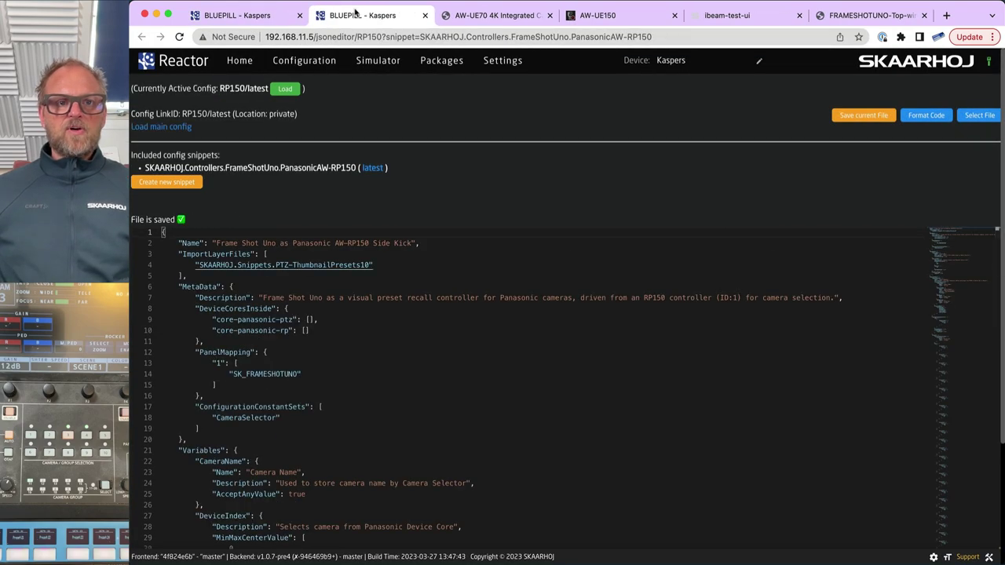
drag(355, 11, 272, 46)
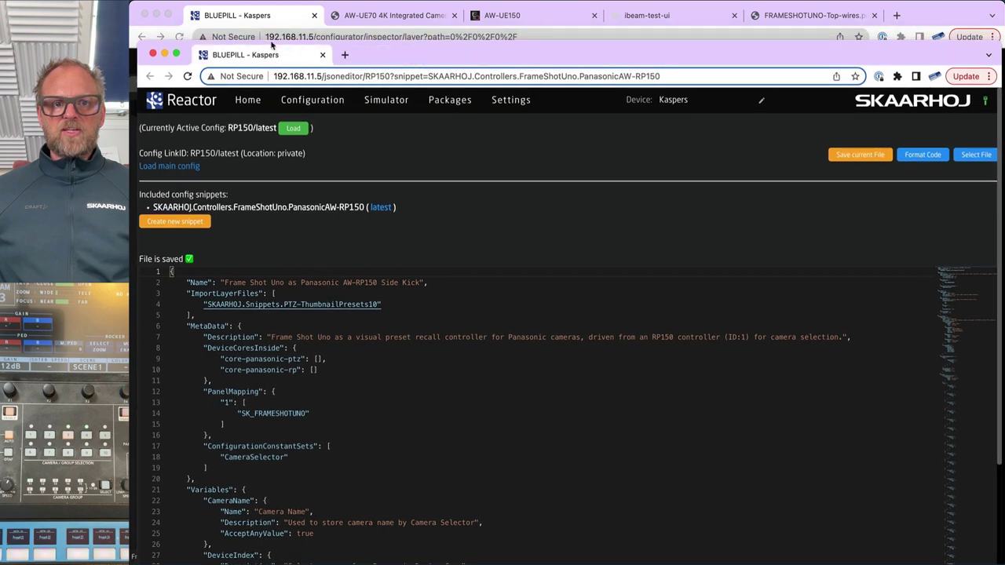
key(ctrl+alt+Right)
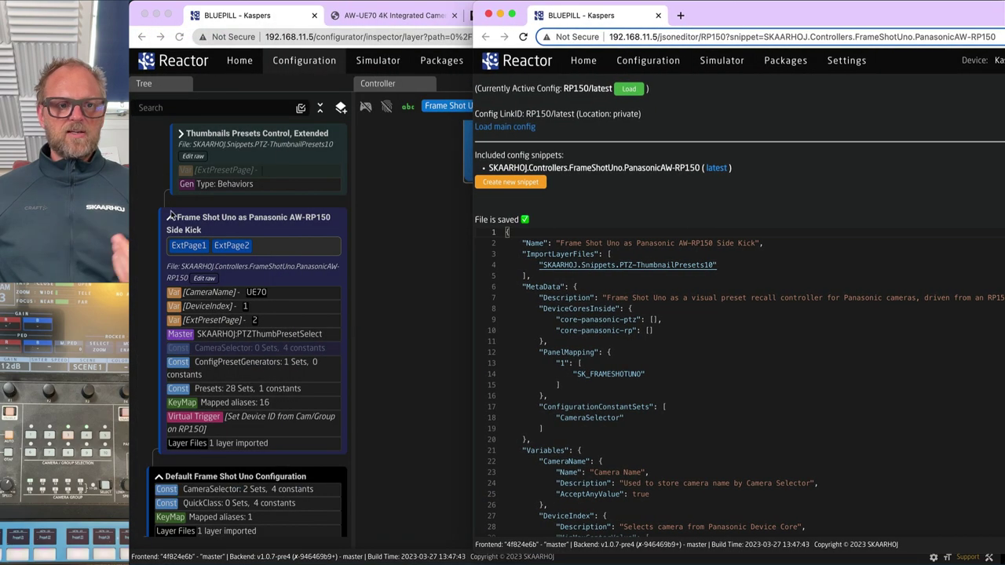
Fold the layer file to its top-level sections and examine the VirtualTriggers section, collapsing it again when done.
click(503, 235)
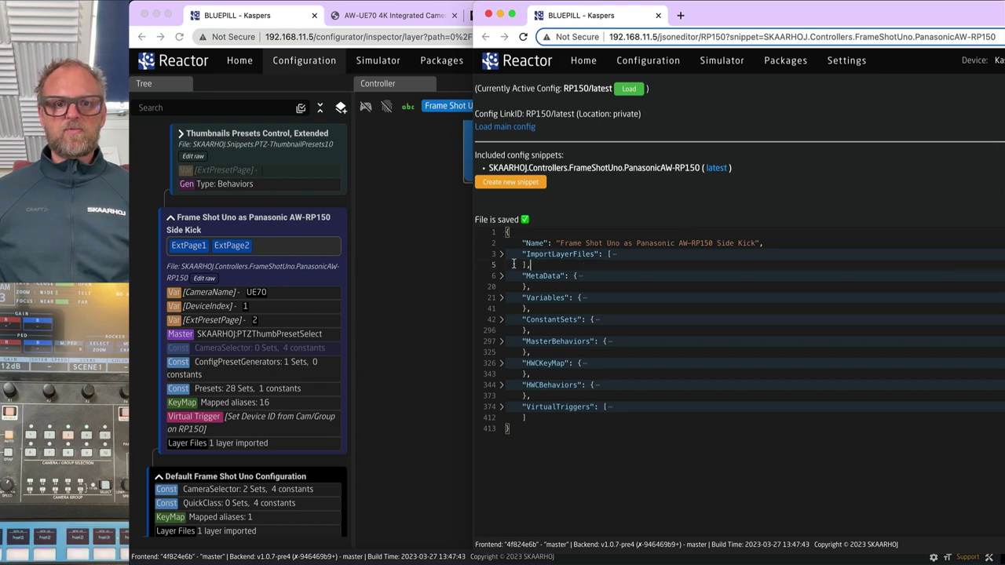
click(502, 408)
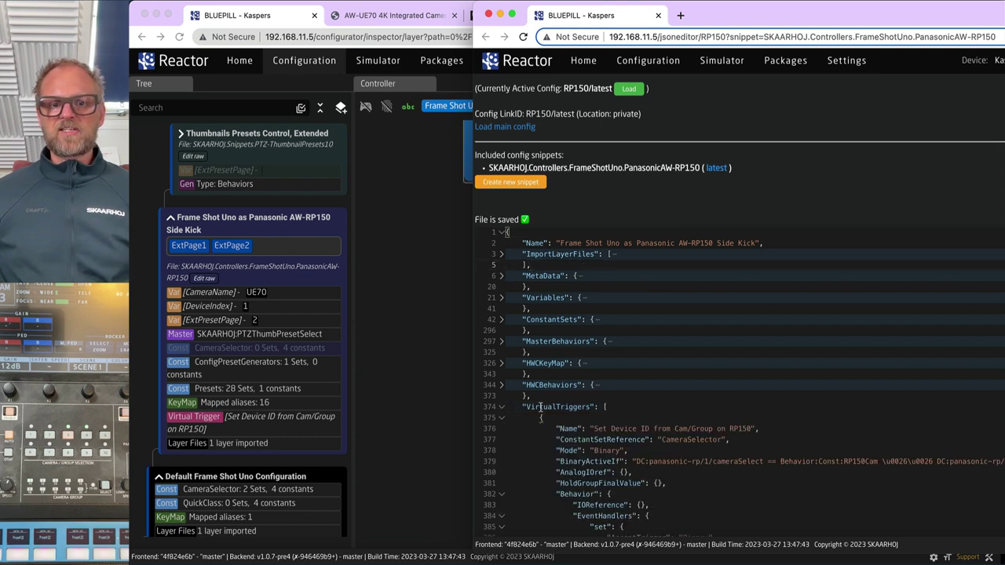
scroll(597, 408, down, 4)
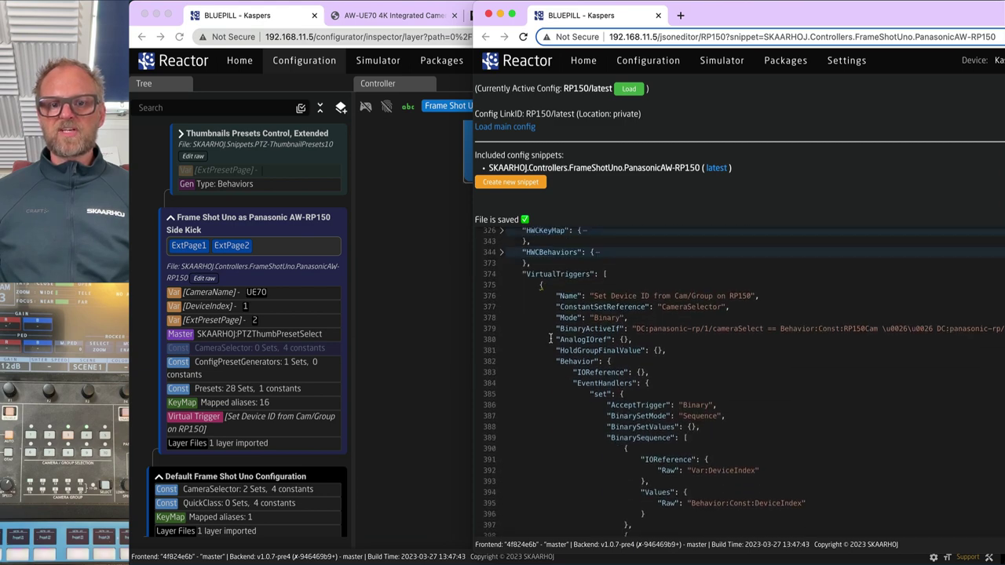
scroll(604, 373, down, 6)
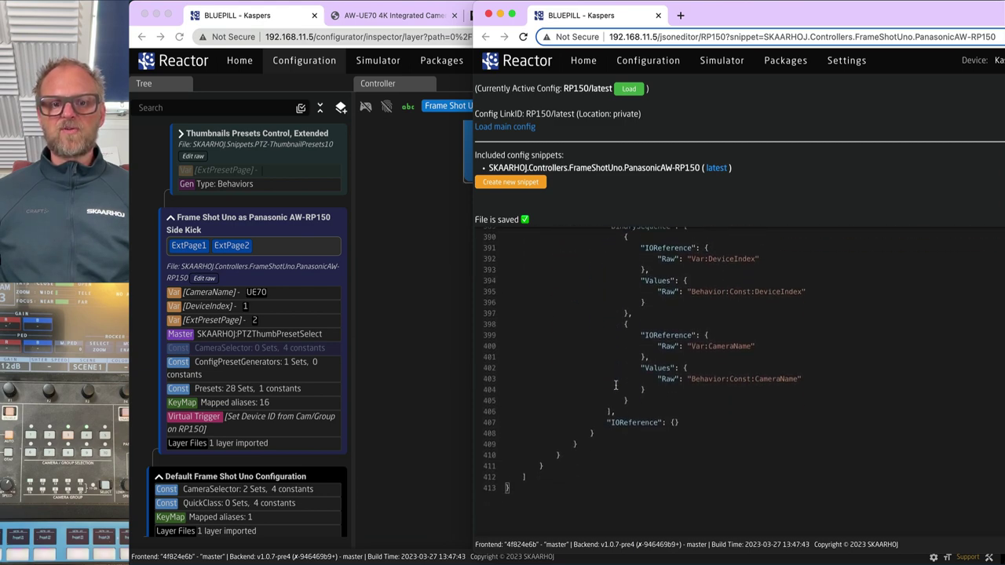
scroll(615, 390, up, 5)
scroll(615, 389, up, 3)
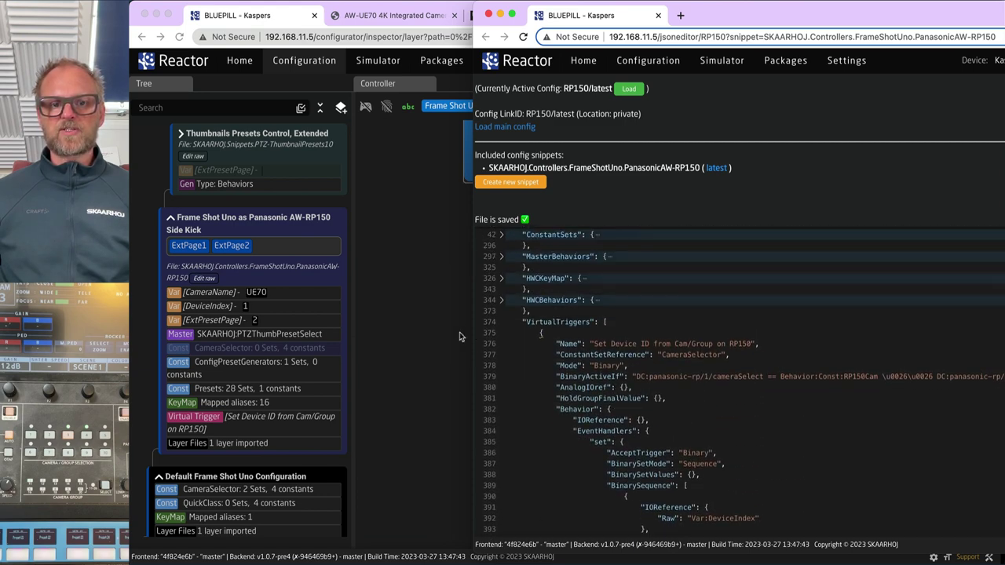
click(501, 323)
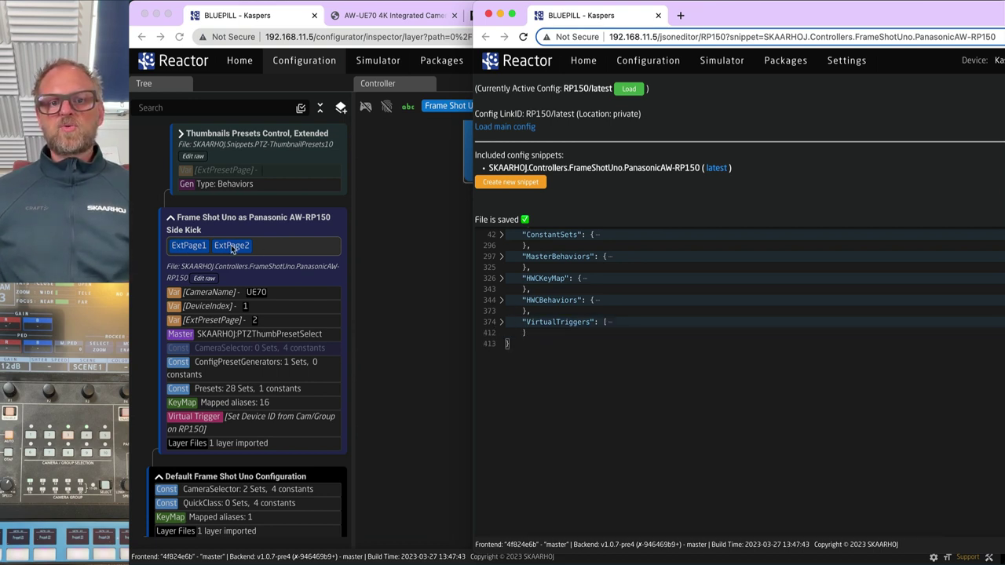
Expand the HWCBehaviors section of the layer file to view the ExtPage1 and ExtPage2 definitions.
click(503, 301)
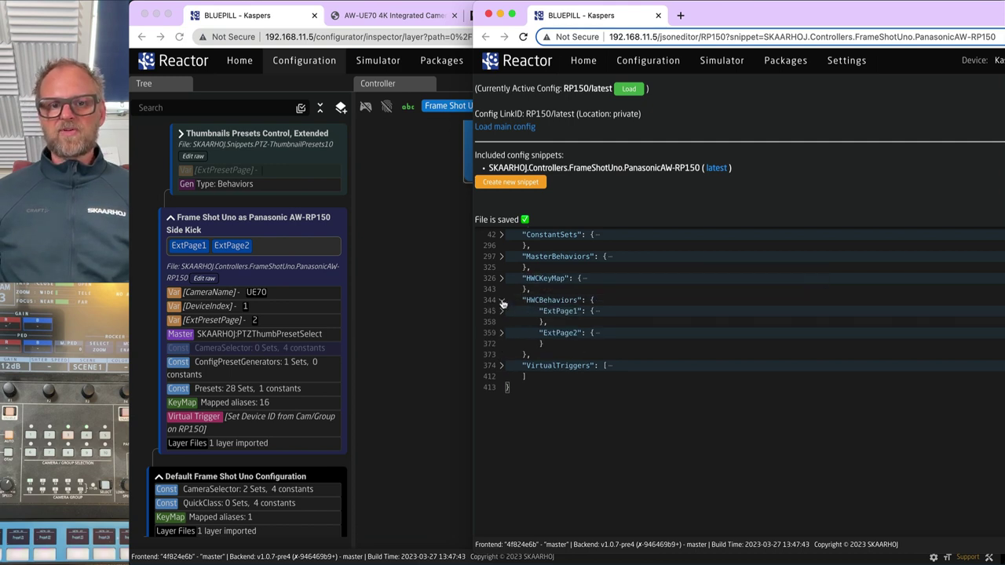
click(502, 302)
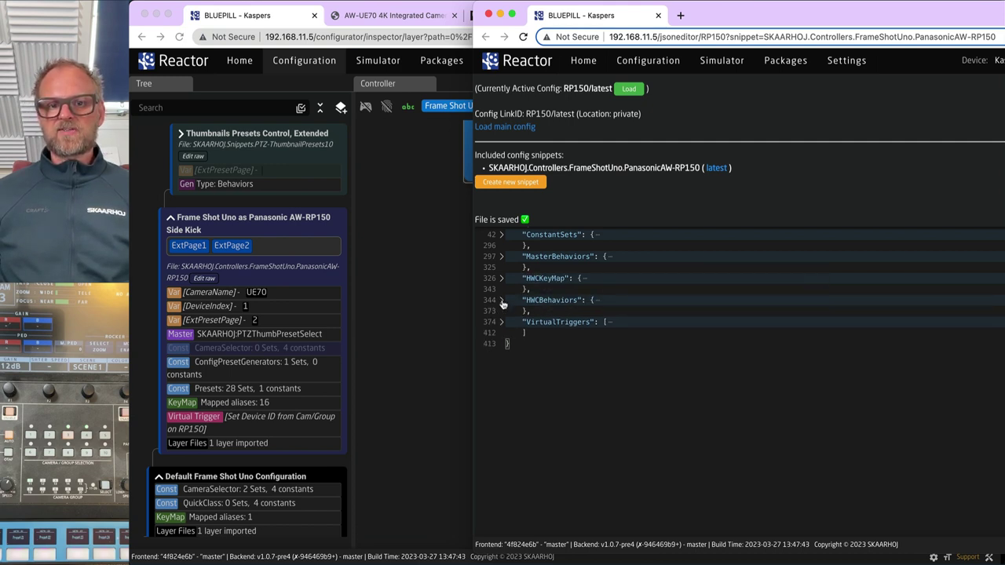
click(502, 301)
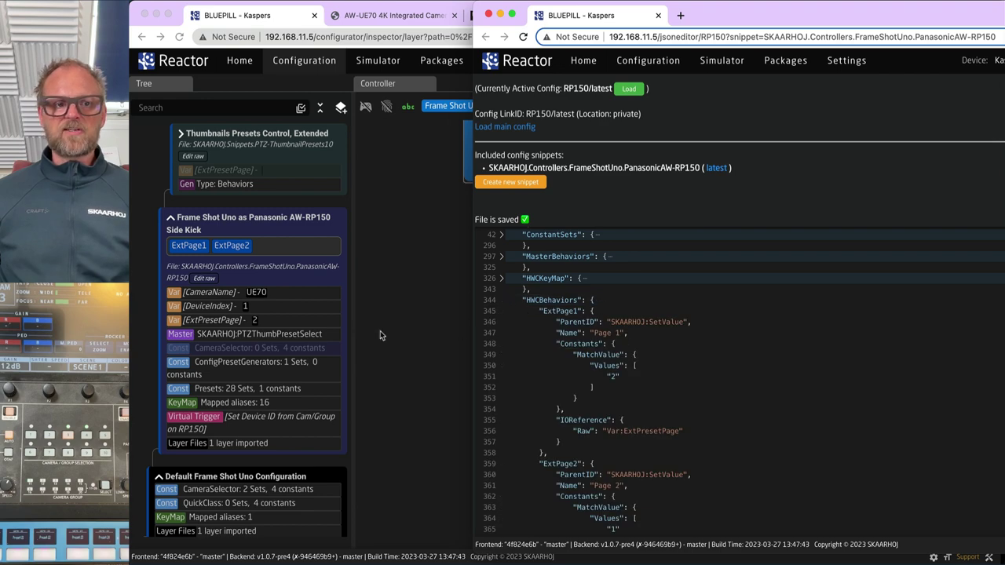
Inspect the ExtPage1 behavior of the Side Kick layer with its additional settings and JSON shown.
click(192, 246)
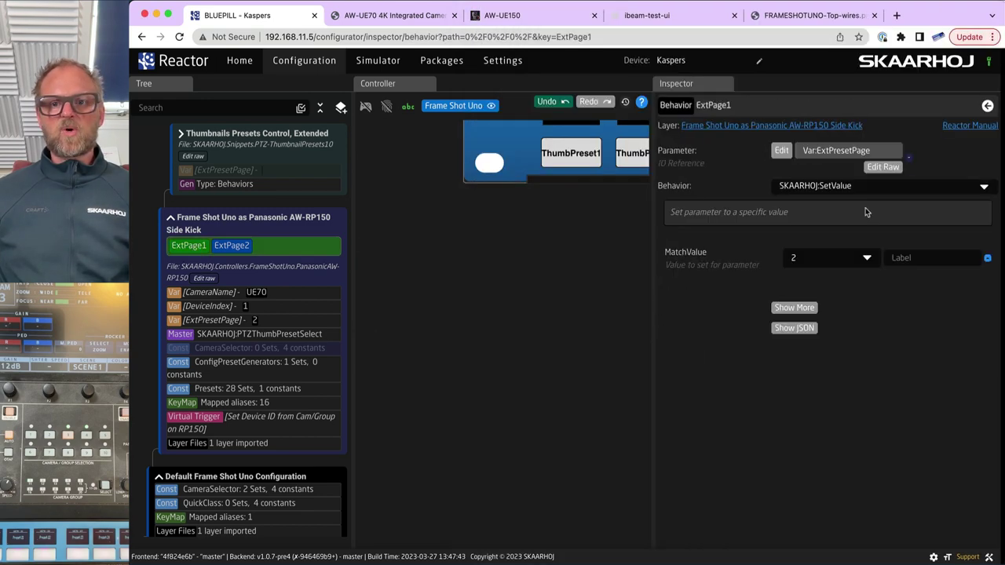
click(796, 307)
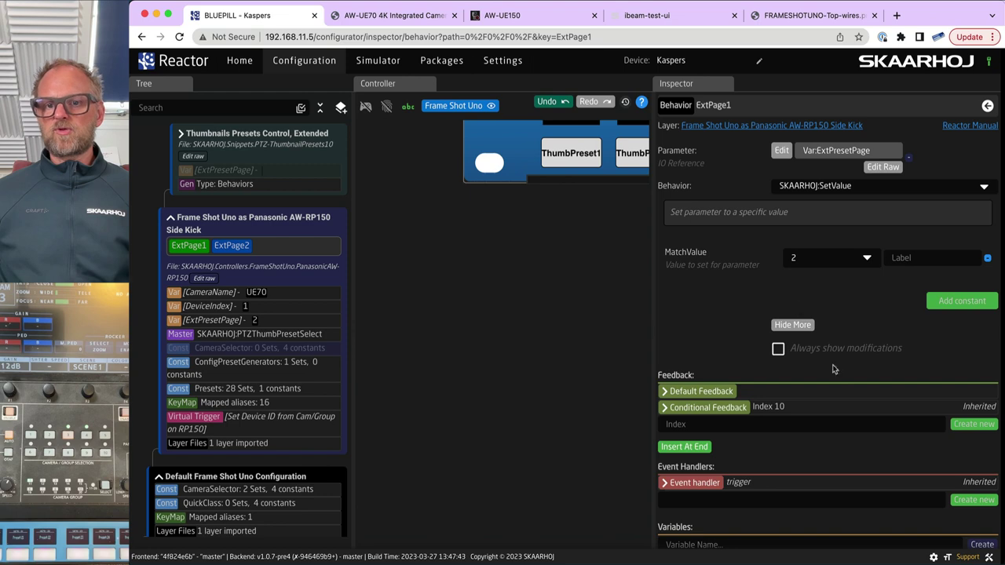
scroll(835, 369, down, 5)
click(795, 541)
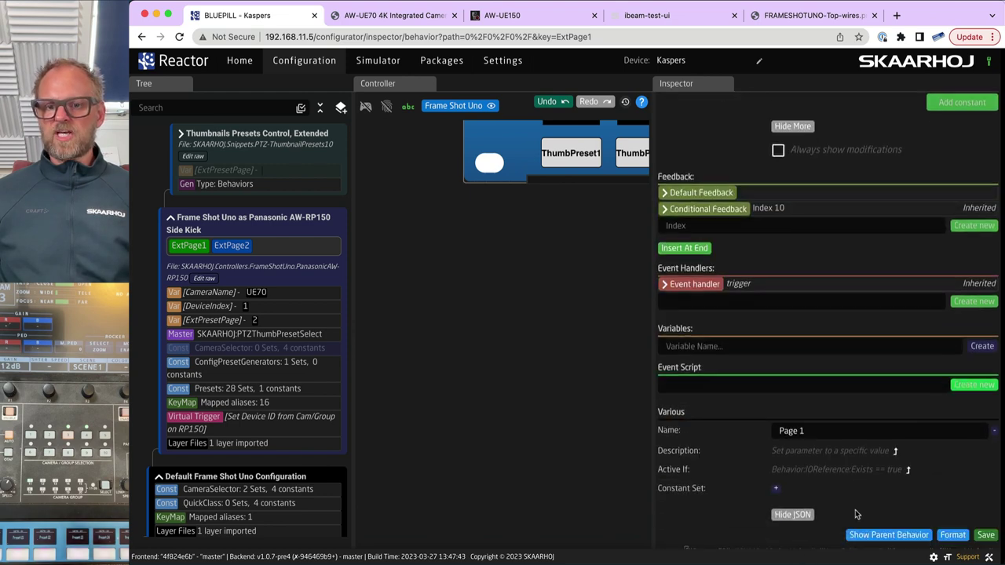
scroll(857, 514, down, 5)
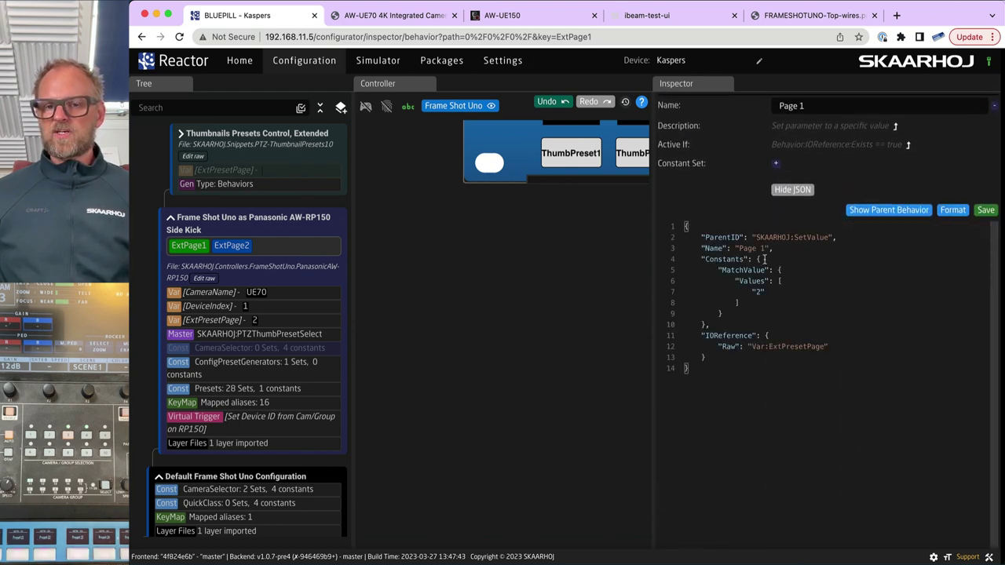
Highlight the ExtPage1 block in the raw layer file and compare it with the behavior's JSON in the inspector.
key(super+grave)
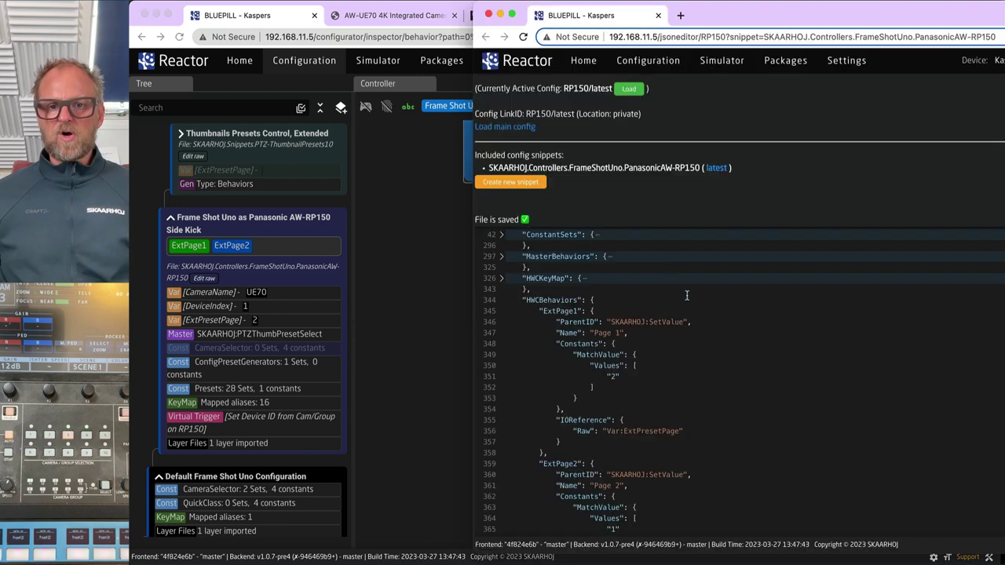
drag(537, 311, 571, 457)
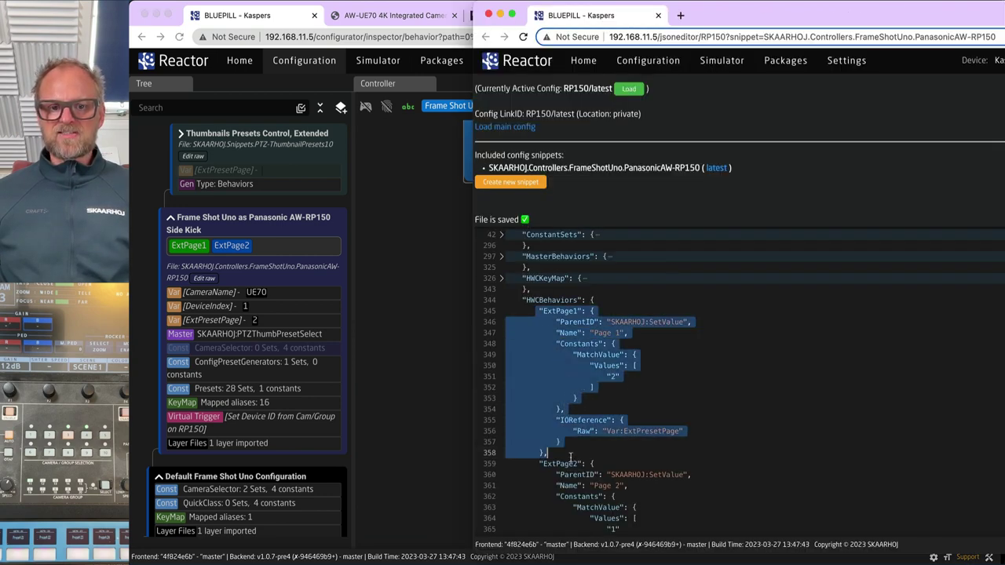
key(super+grave)
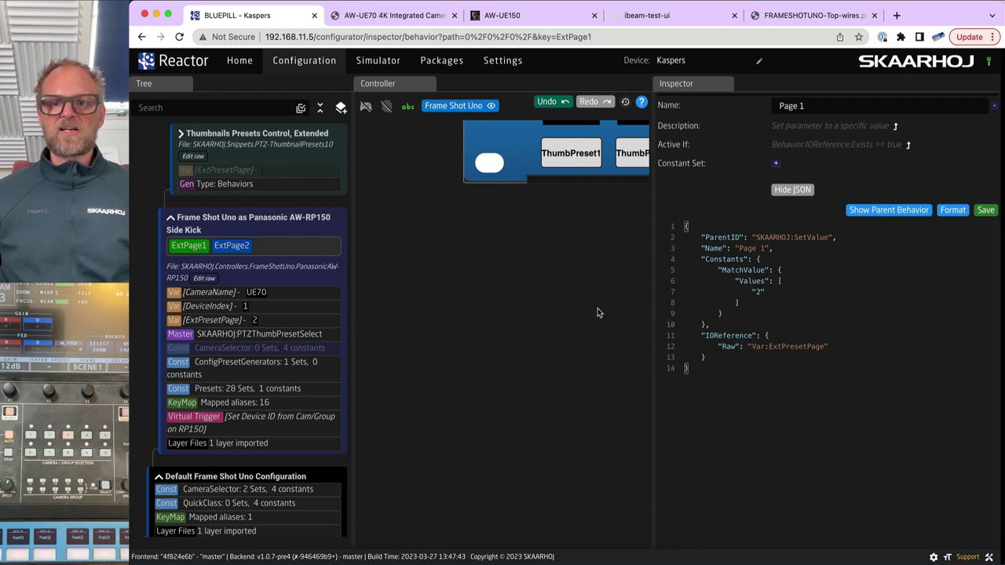
key(super+grave)
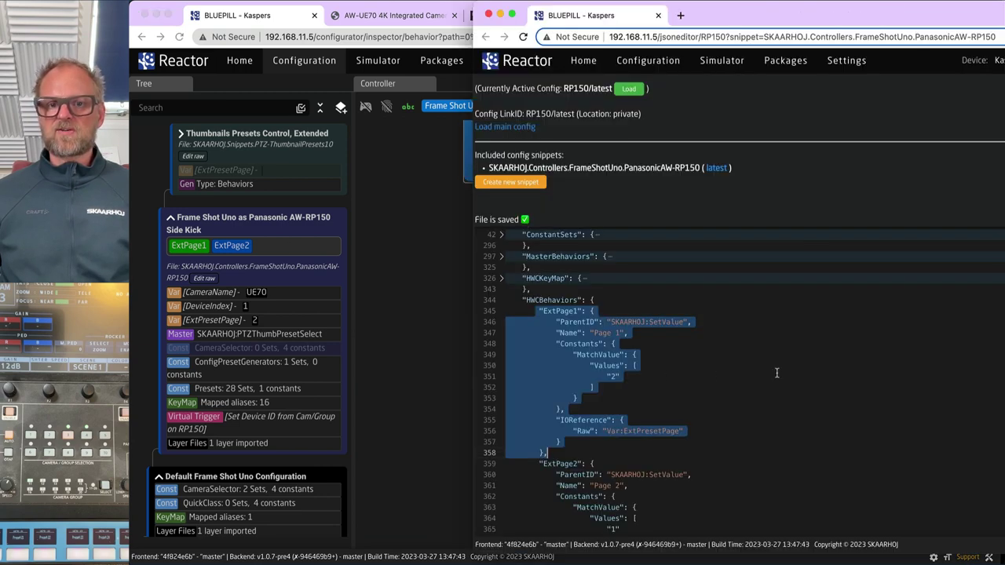
key(super+grave)
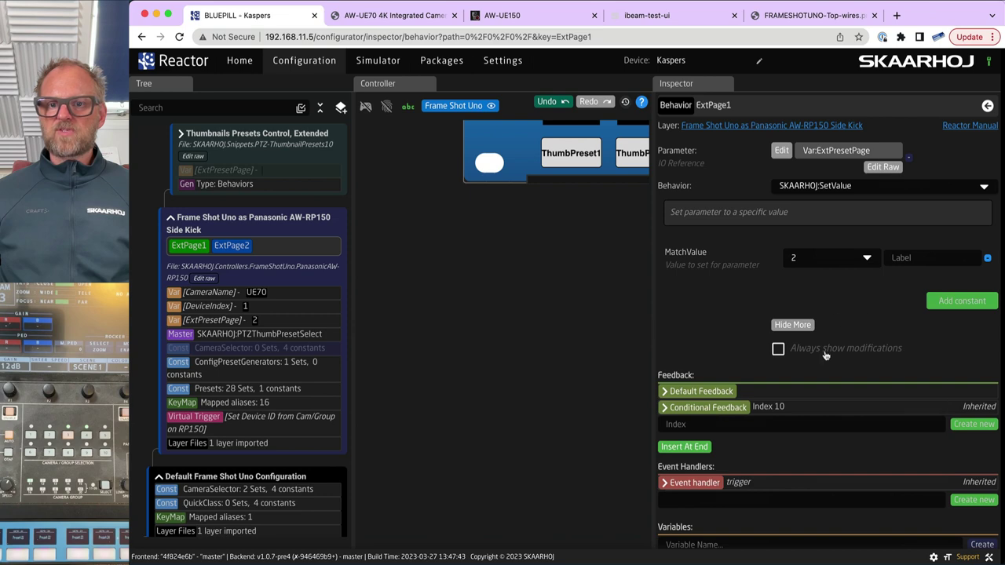
Examine the MatchValue and Name entries in the ExtPage1 JSON and match the name to its inspector field.
scroll(790, 260, down, 10)
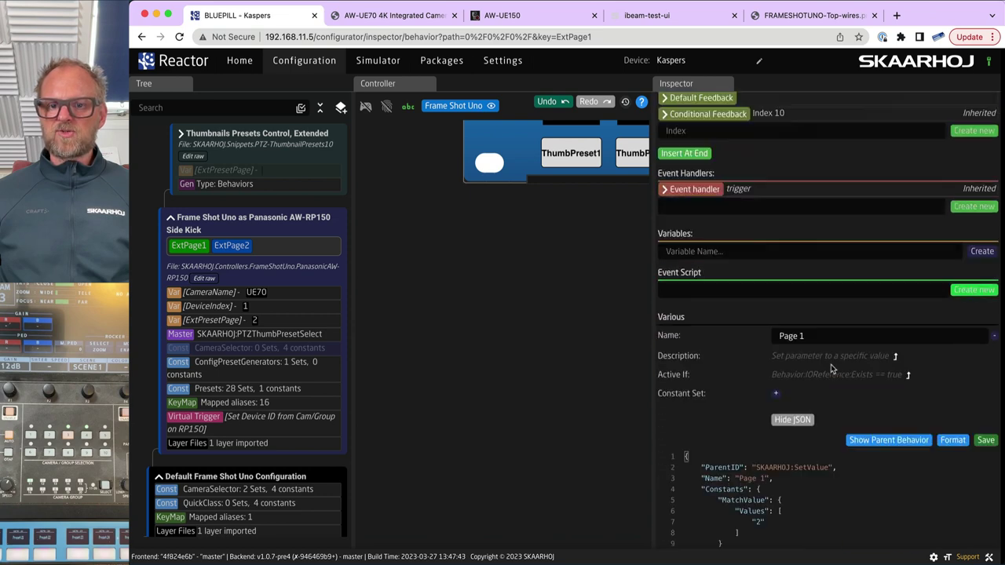
click(759, 251)
text(2)
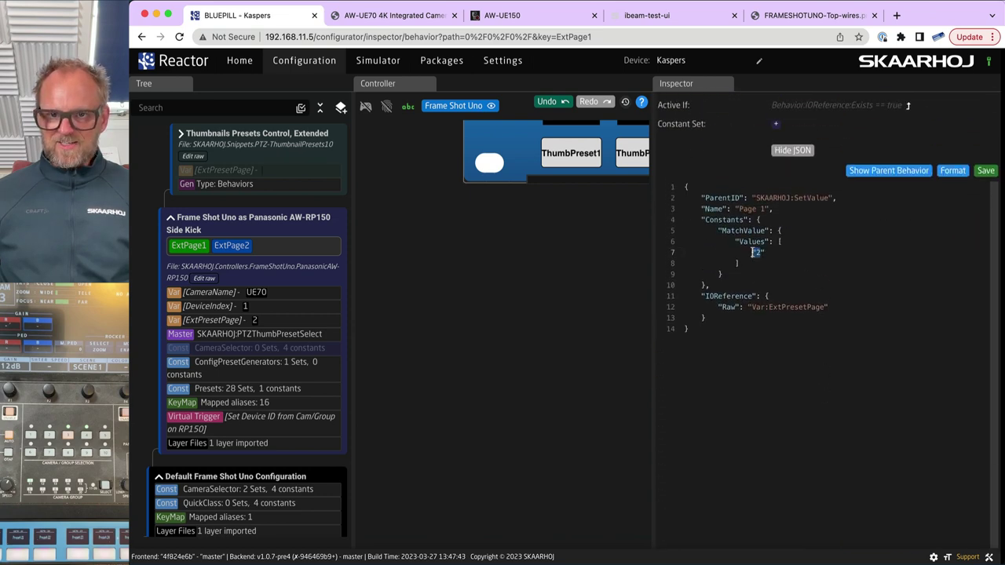
drag(700, 209, 774, 209)
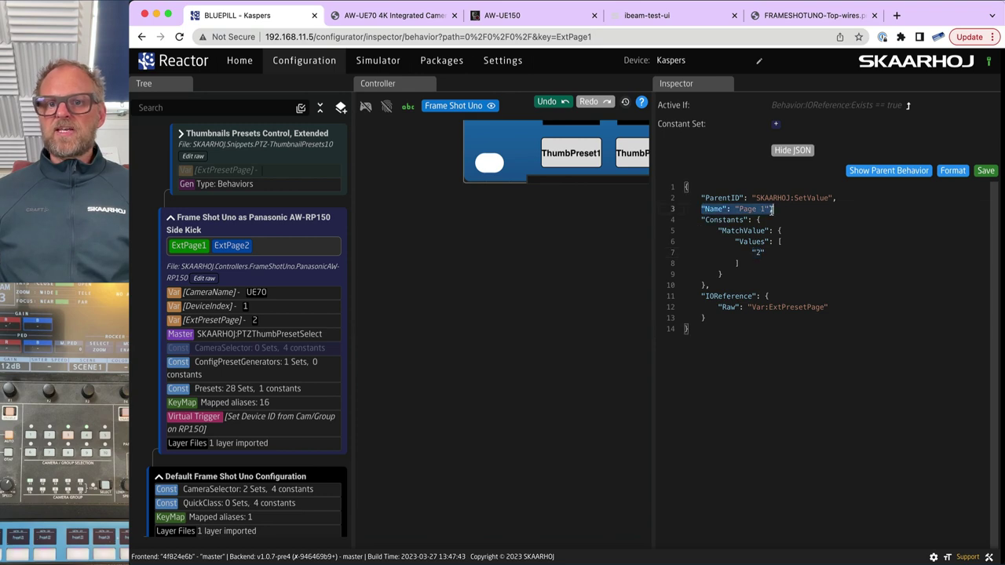
scroll(785, 228, up, 4)
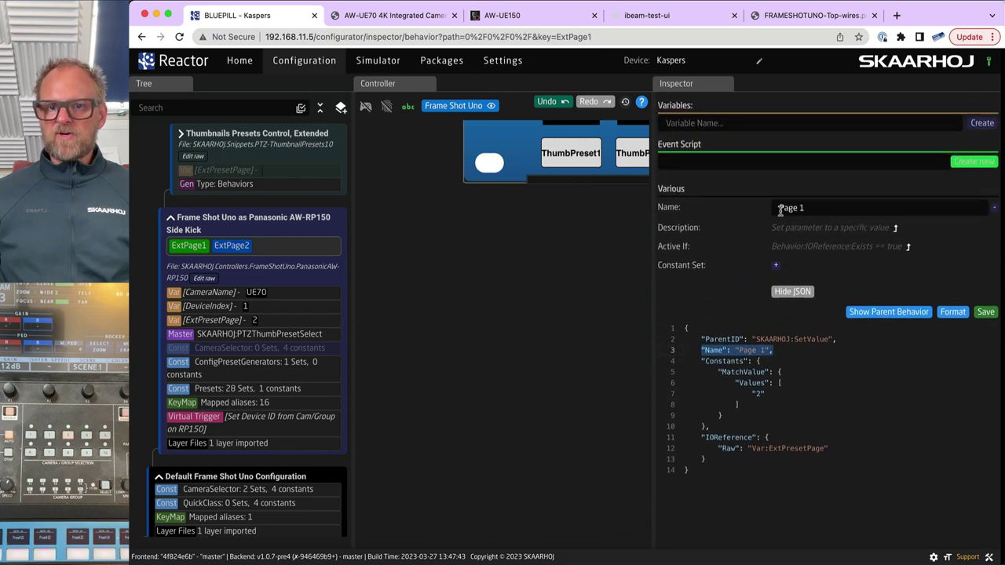
Match the ParentID and IOReference entries in the ExtPage1 JSON to the Behavior and Parameter fields in the inspector.
scroll(815, 309, up, 6)
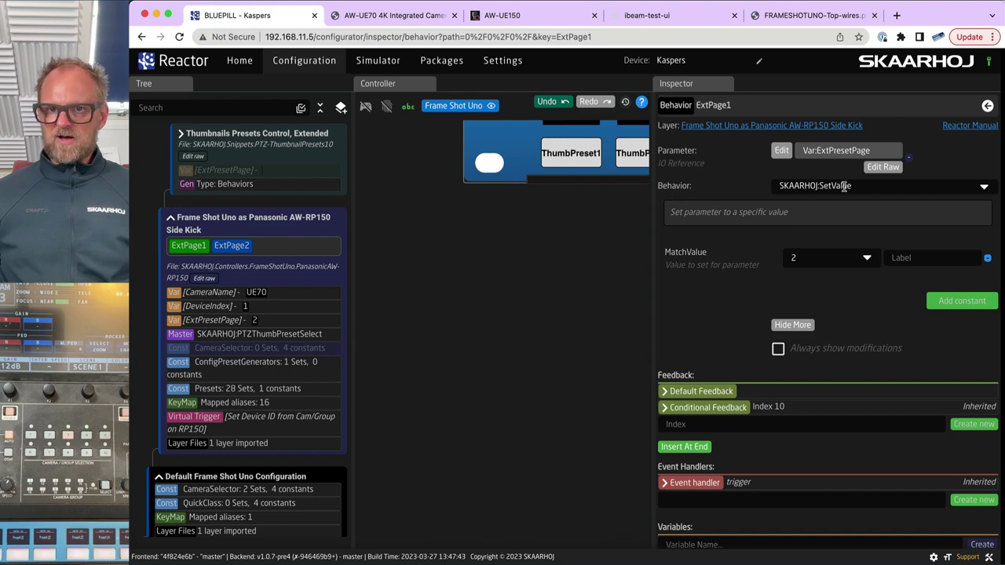
scroll(816, 443, down, 8)
scroll(773, 325, up, 2)
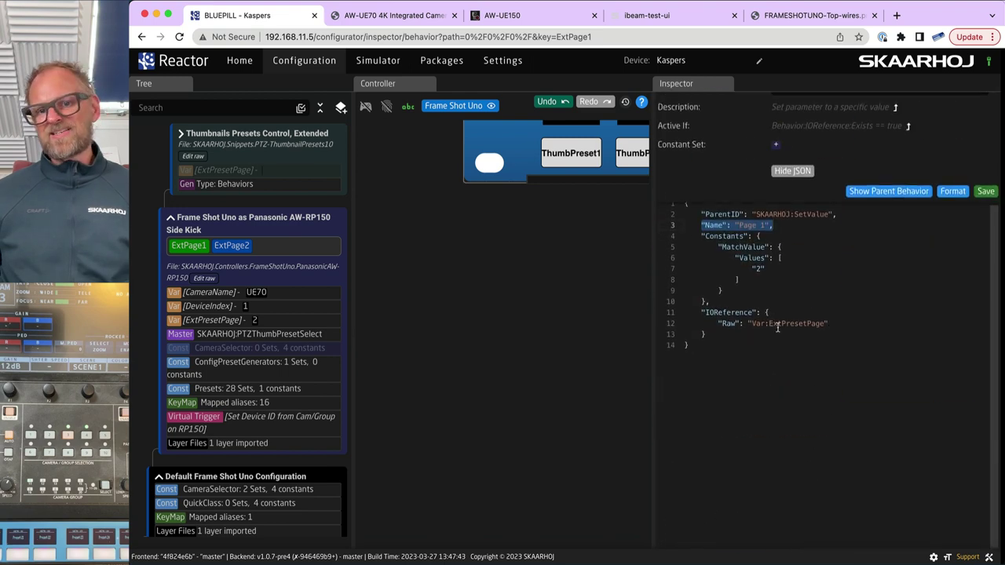
scroll(779, 332, up, 1)
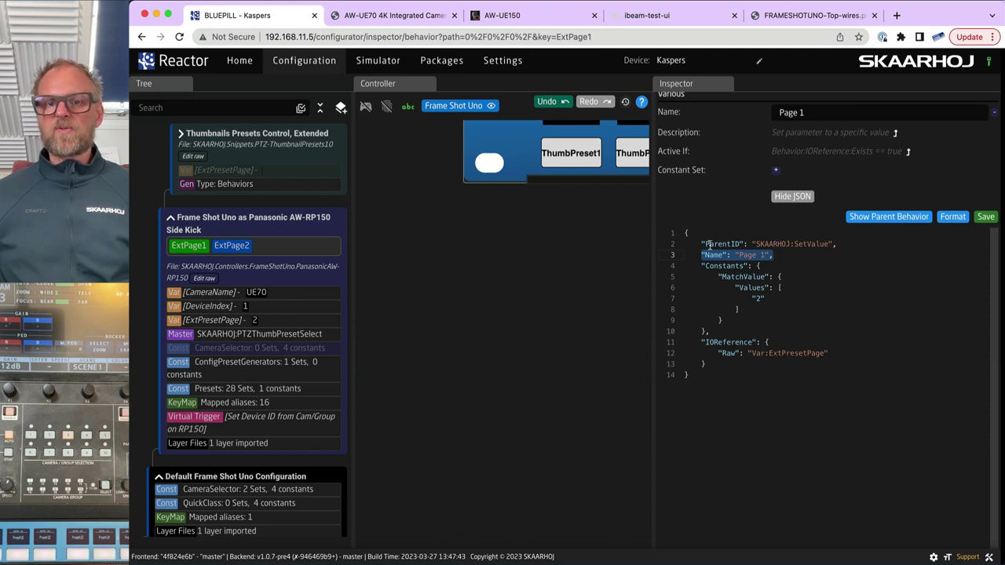
drag(702, 244, 859, 244)
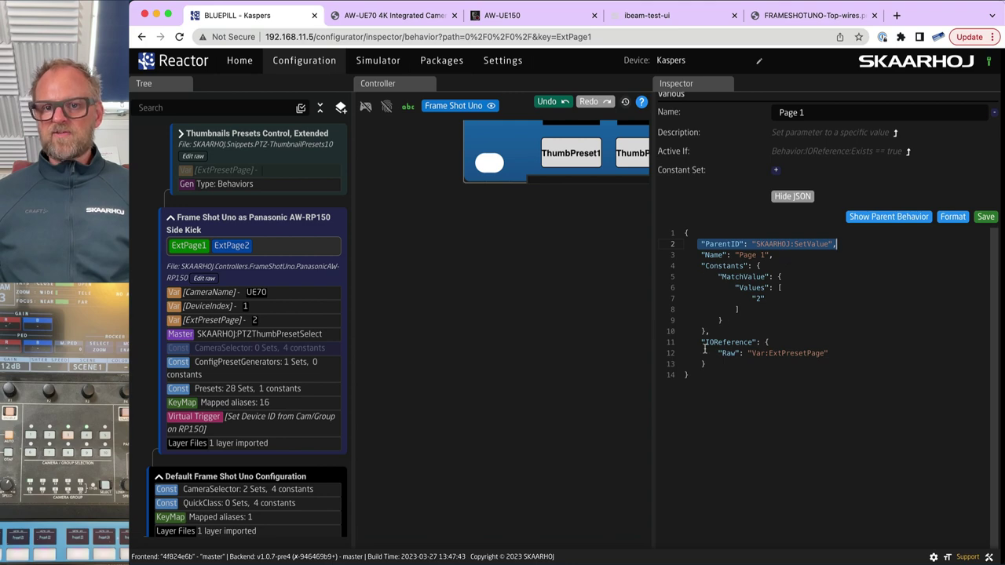
drag(703, 344, 688, 374)
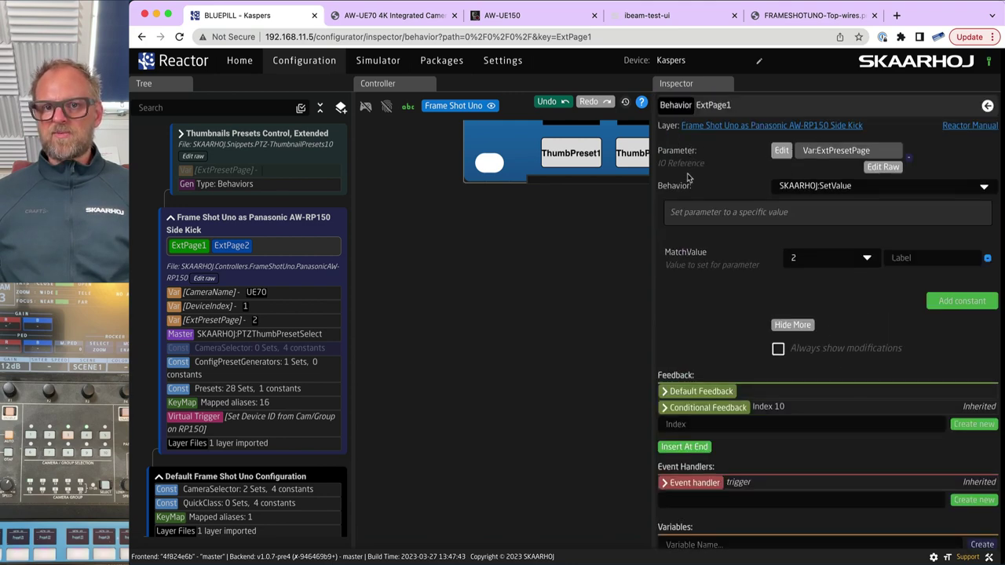
scroll(860, 384, down, 5)
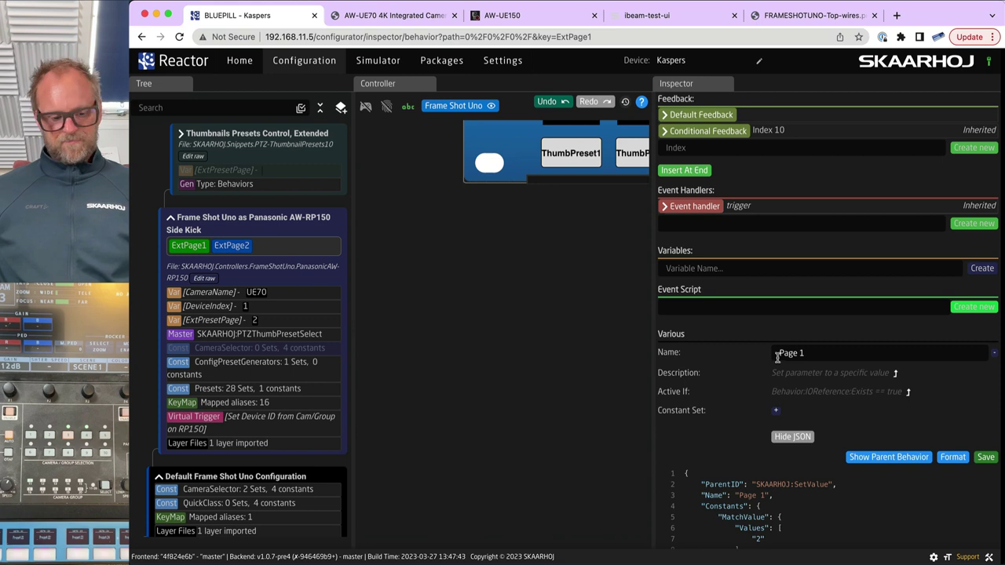
Inspect the ExtPage2 behavior of the Side Kick layer, and fold and unfold the HWCBehaviors section in the raw layer file.
click(240, 248)
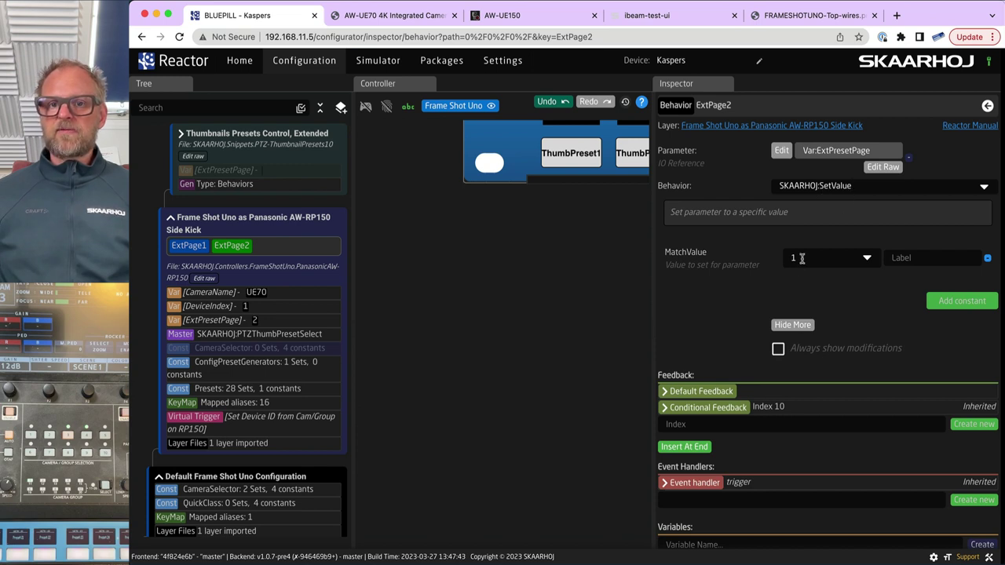
scroll(871, 359, down, 5)
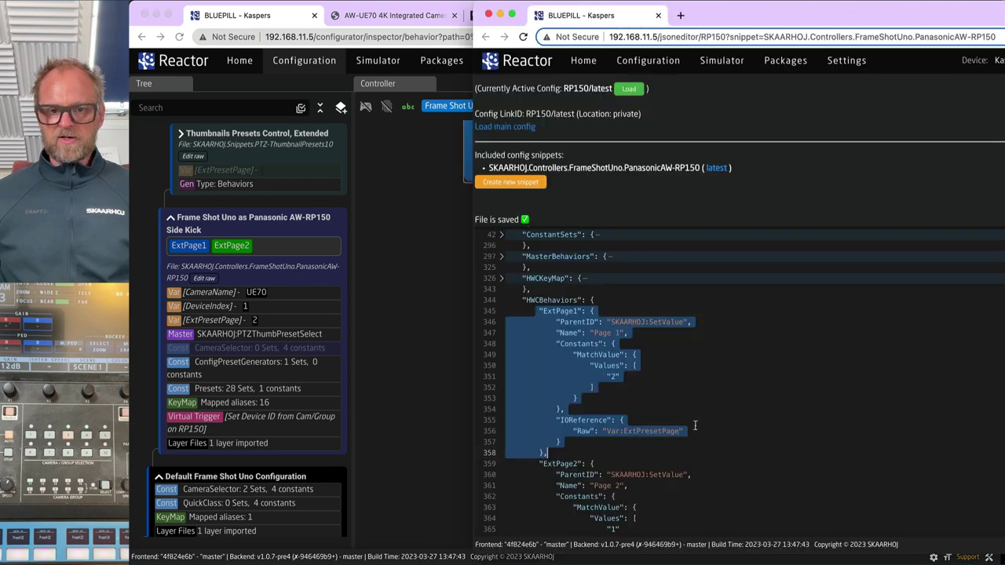
scroll(627, 326, up, 4)
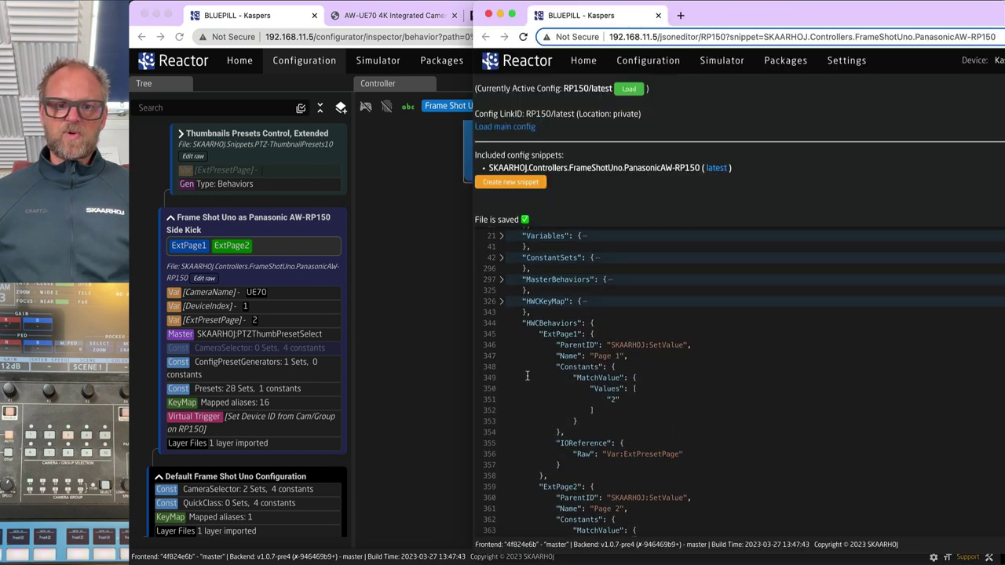
click(501, 323)
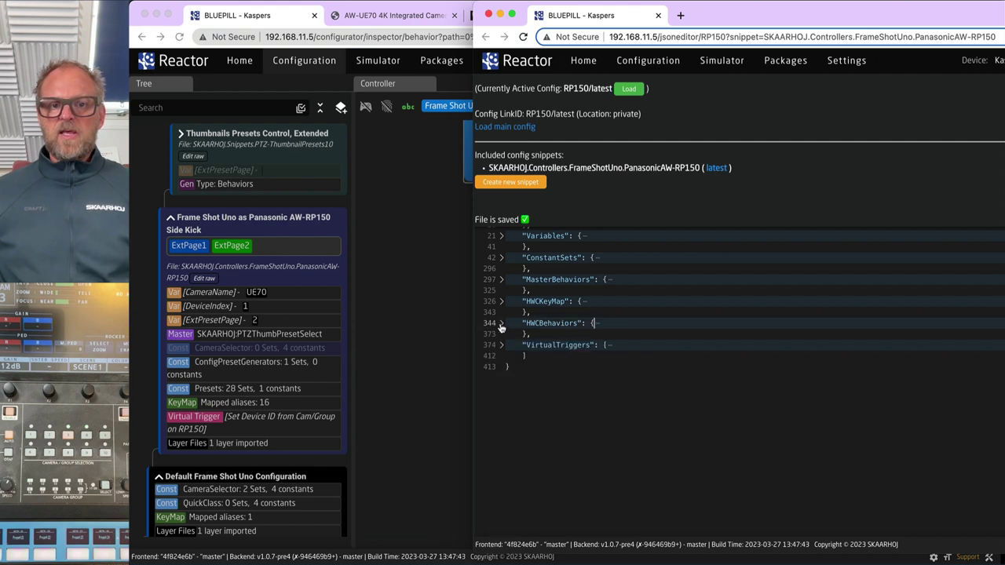
click(501, 323)
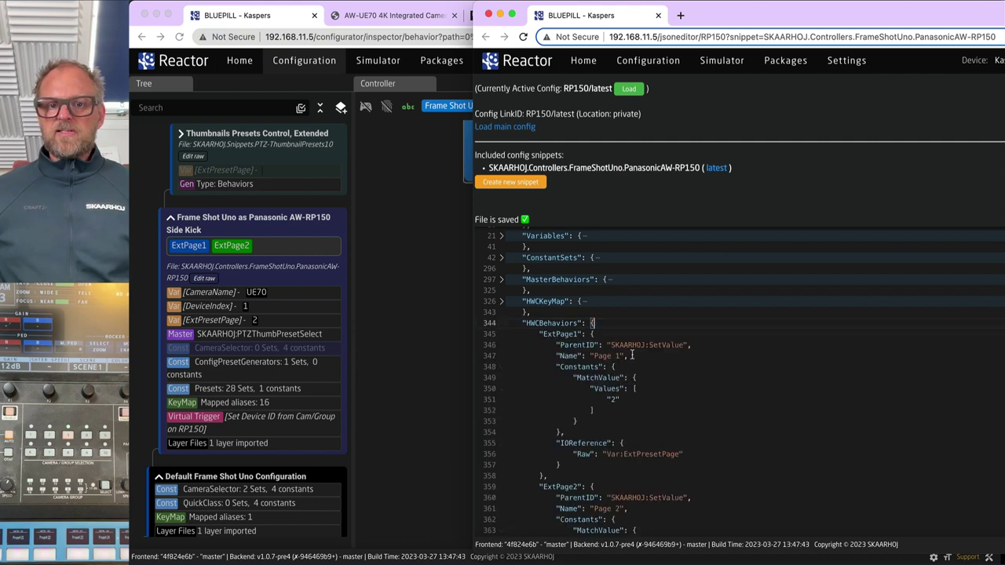
Highlight the ParentID key and its SetValue reference in the ExtPage1 definition of the raw layer file.
double_click(570, 344)
mouse_move(595, 340)
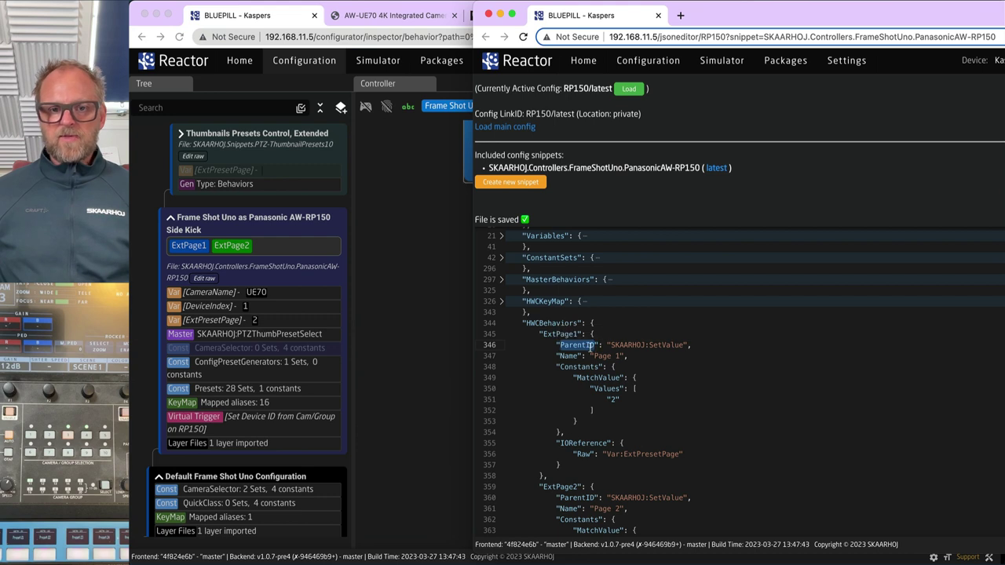
double_click(674, 345)
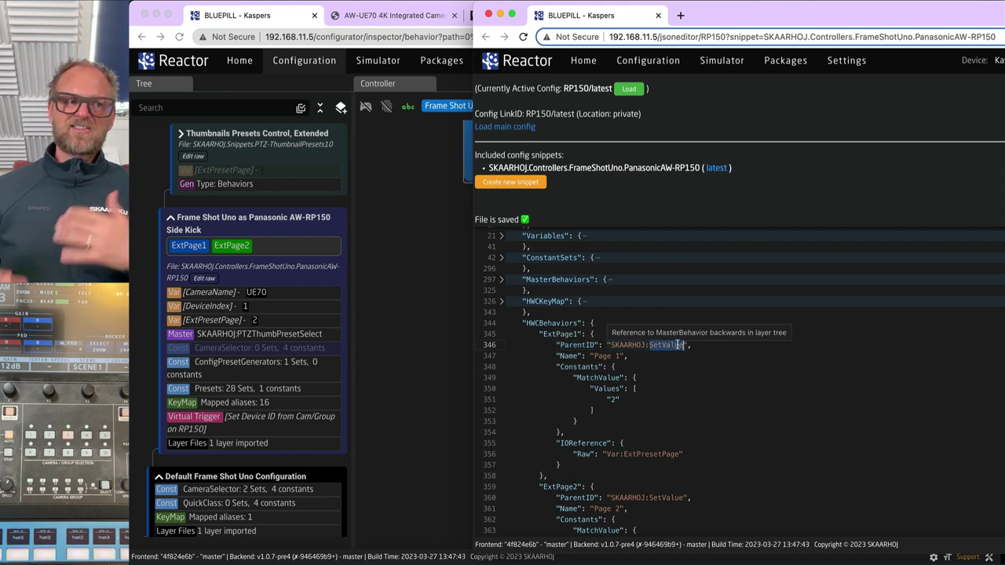
Show the parent behavior of ExtPage2 from the inspector and format its JSON for reading.
click(432, 316)
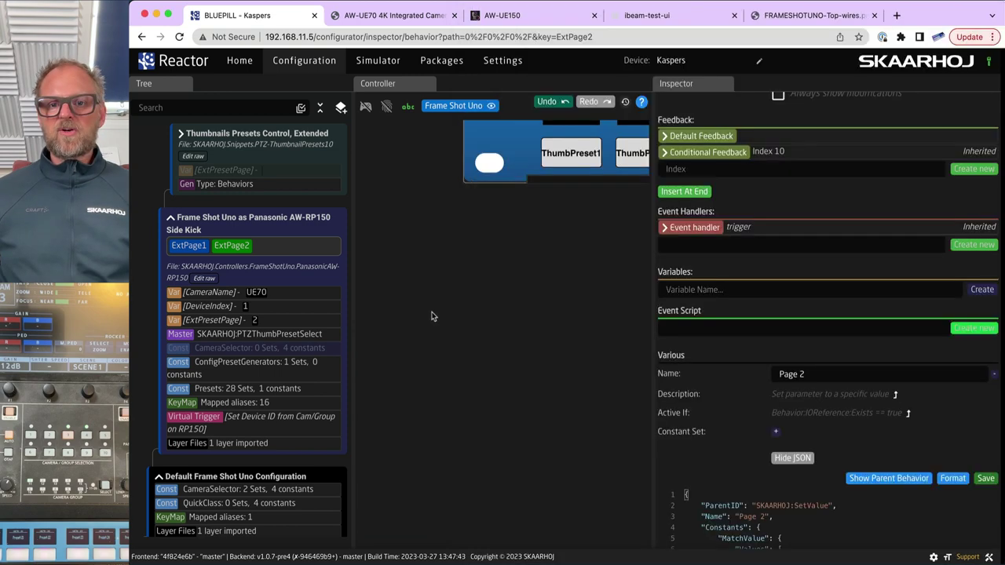
scroll(882, 446, down, 4)
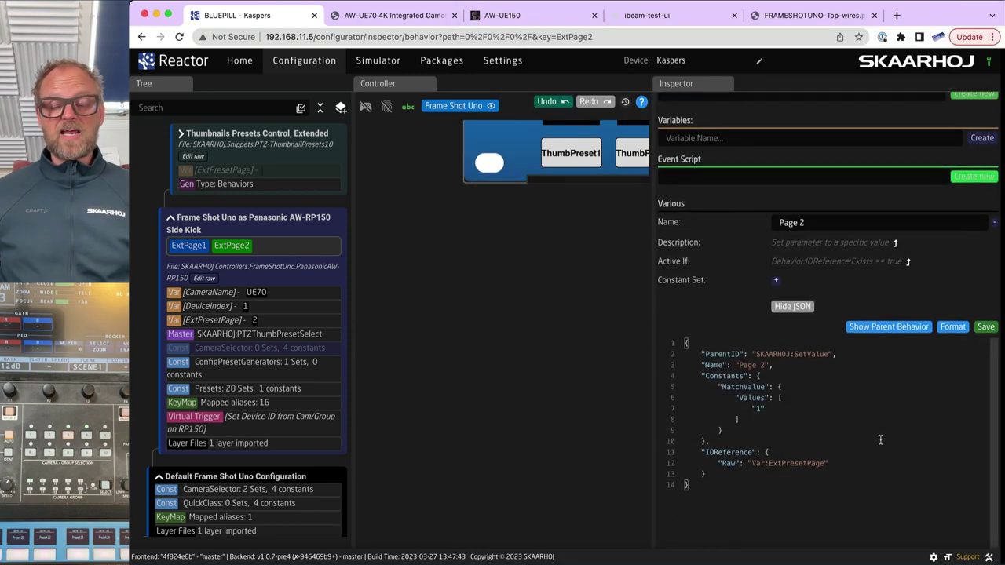
click(891, 328)
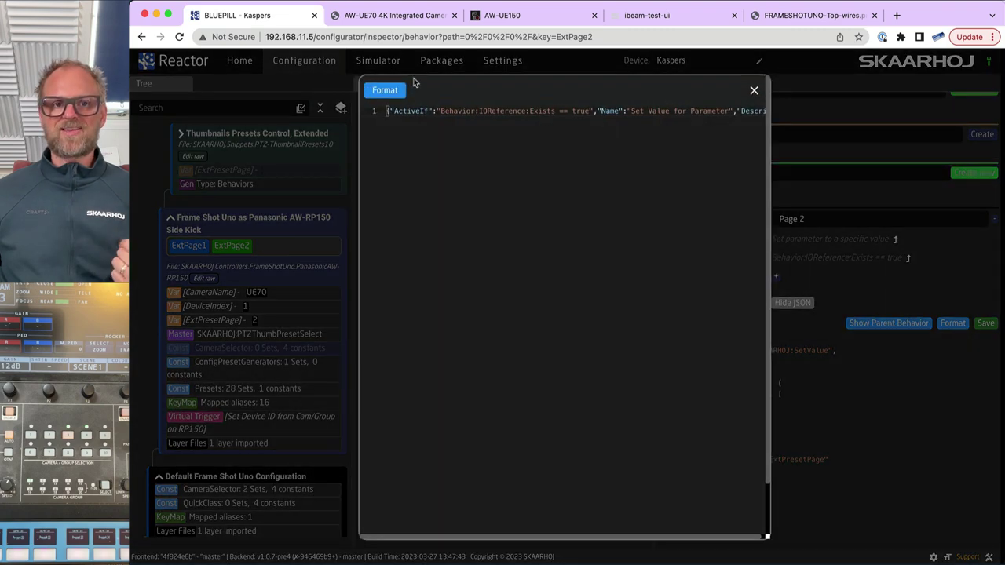
click(386, 91)
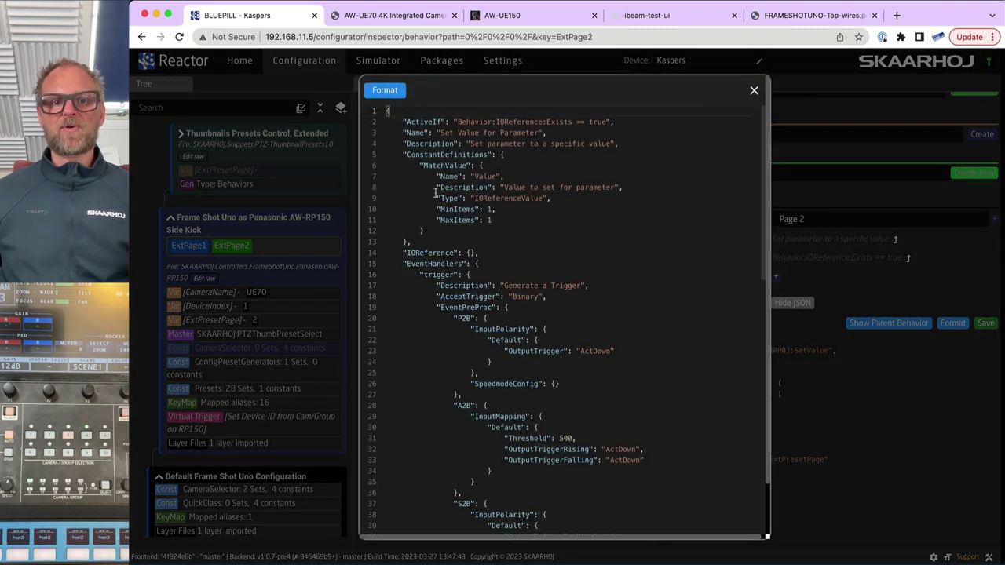
Fold and unfold the trigger event handler in the parent behavior's JSON and examine its EventPreProc definitions.
mouse_move(414, 154)
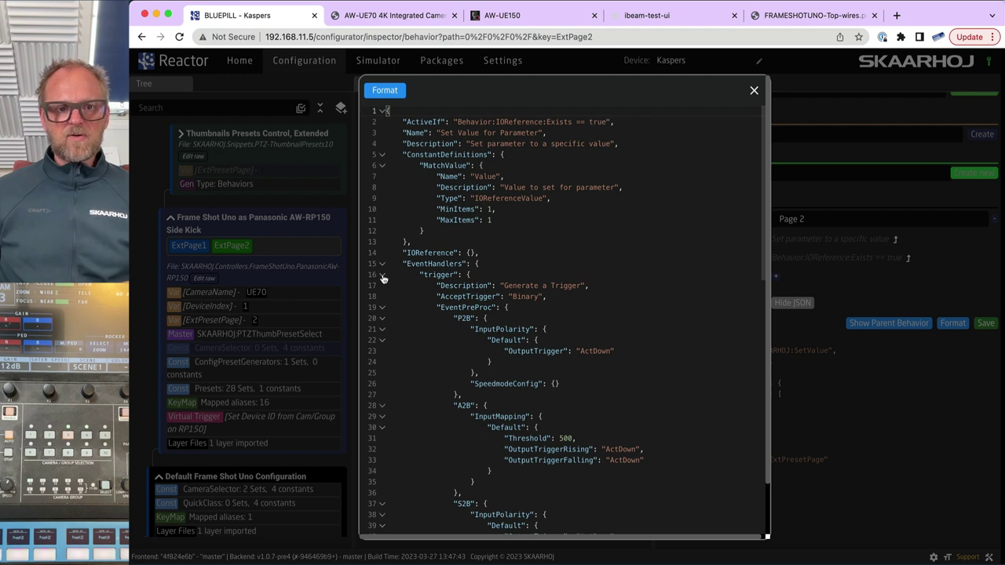
click(382, 275)
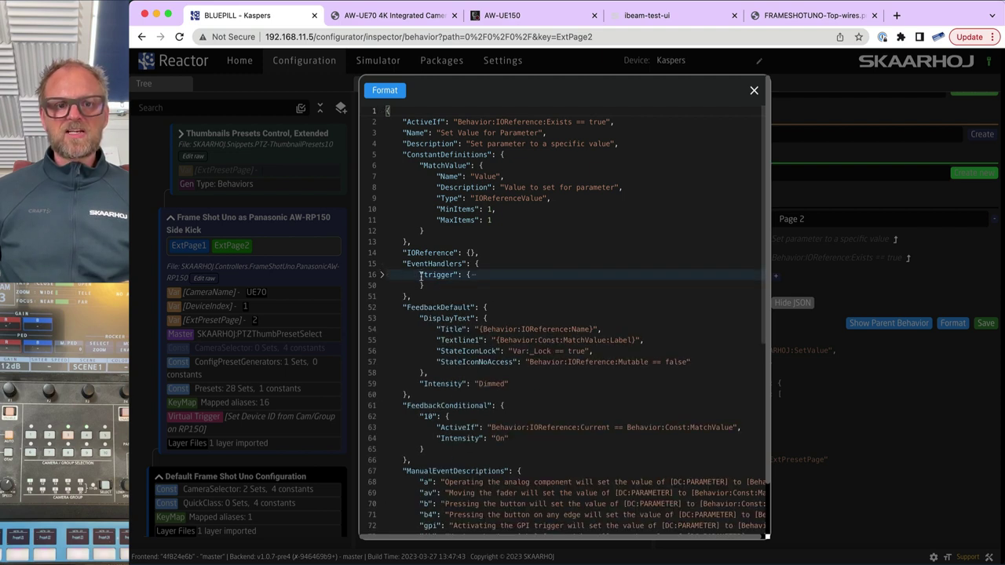
click(382, 275)
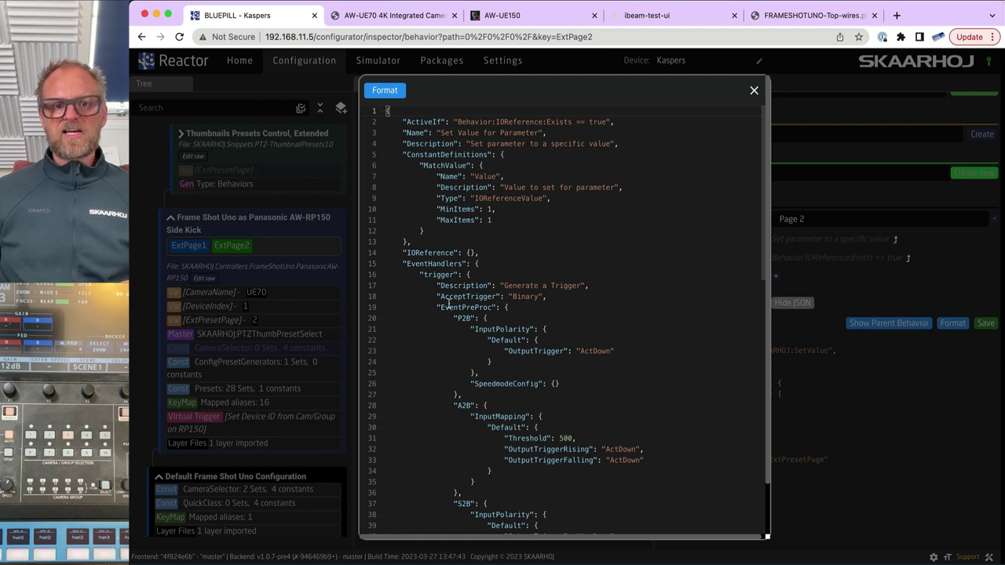
scroll(456, 309, down, 3)
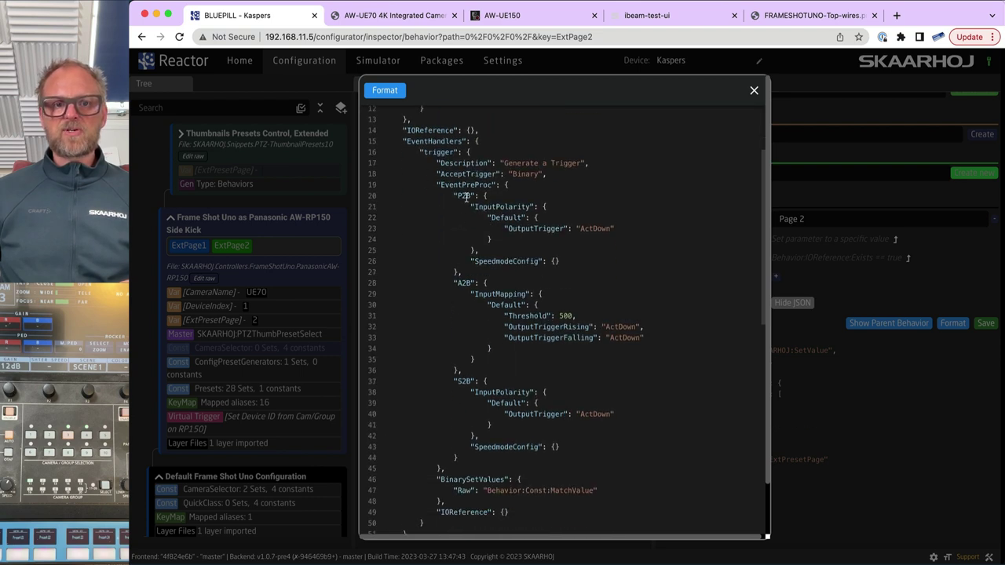
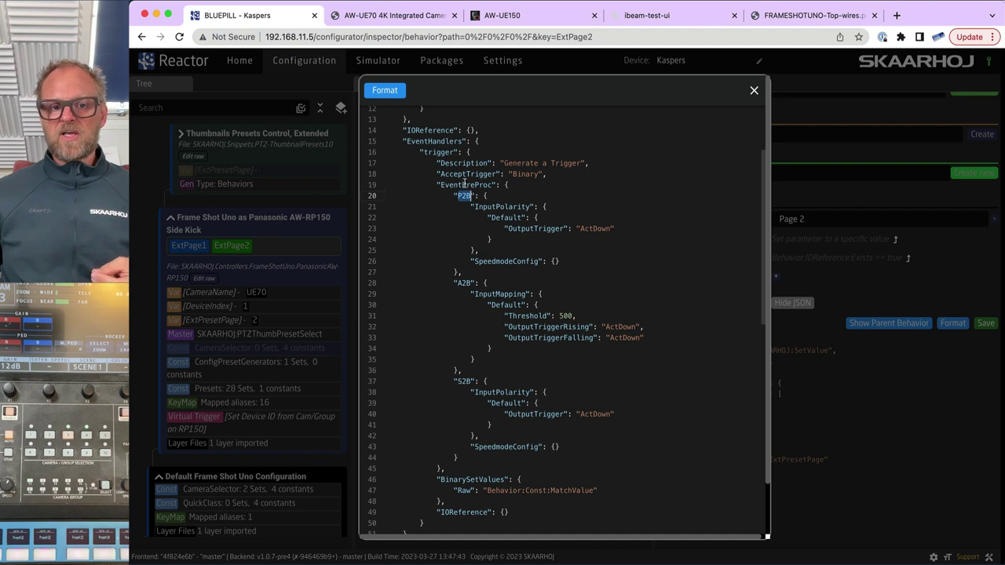
Highlight the Behavior:Const:MatchValue reference under BinarySetValues and trace it to the MatchValue block in ConstantDefinitions.
scroll(495, 277, down, 5)
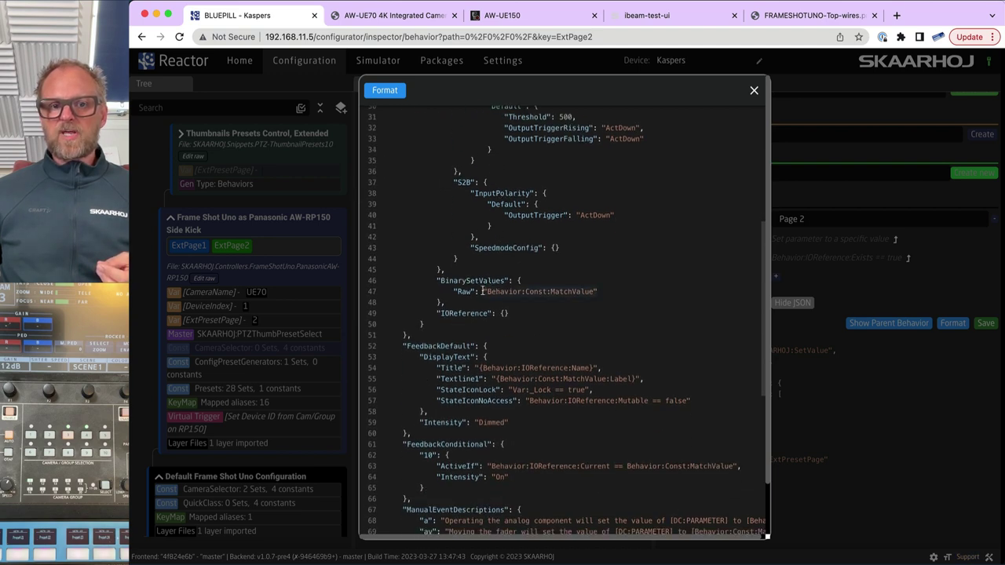
drag(485, 291, 599, 291)
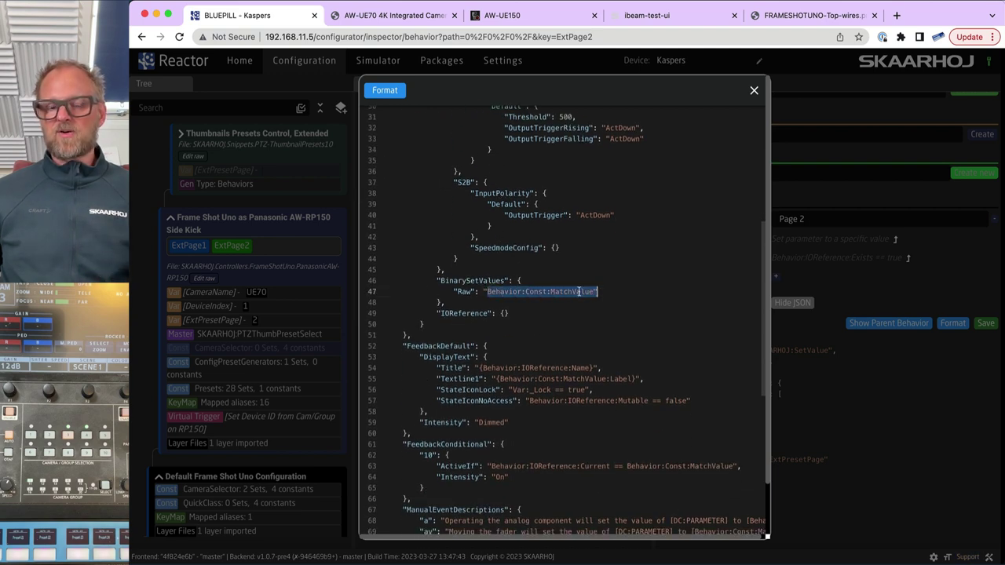
double_click(580, 291)
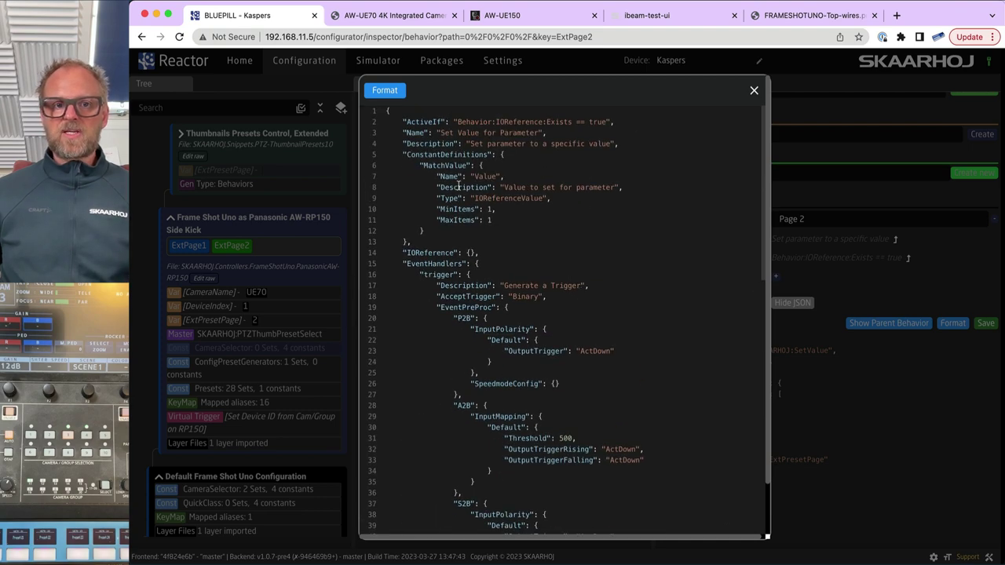
drag(422, 164, 425, 229)
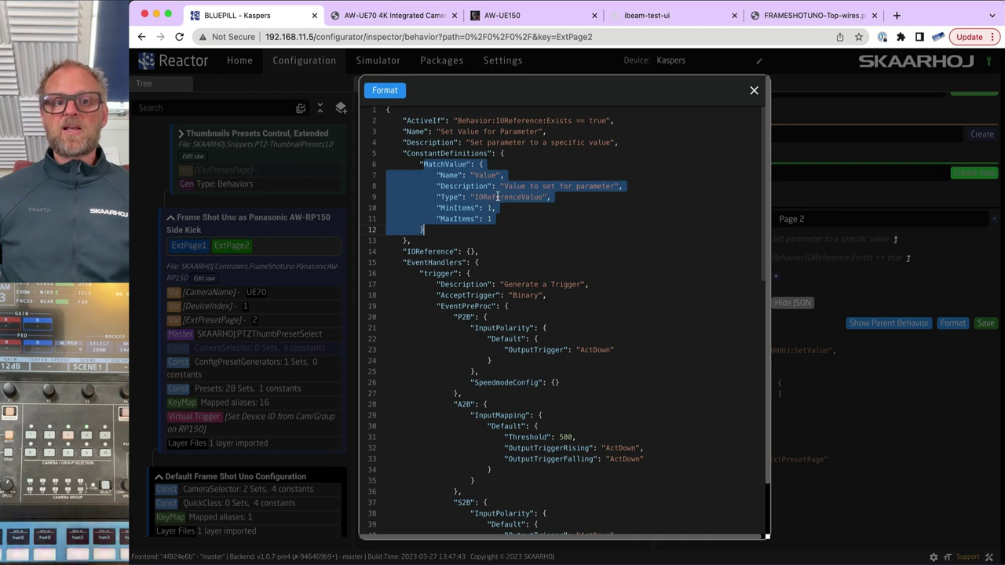
Close the parent behavior's JSON and compare the MatchValue field of ExtPage2 in the inspector with the raw layer file.
click(846, 248)
scroll(730, 250, up, 5)
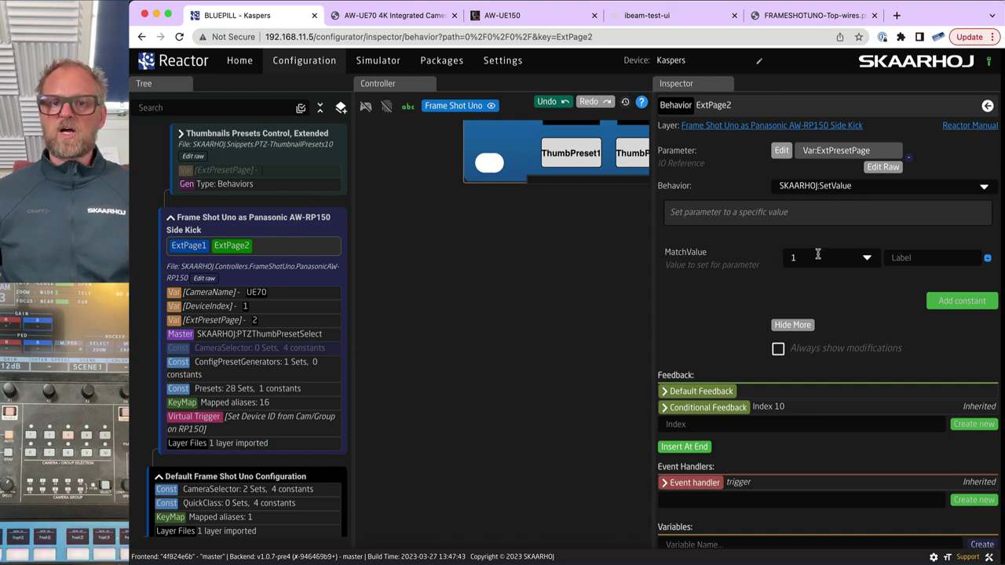
key(super+grave)
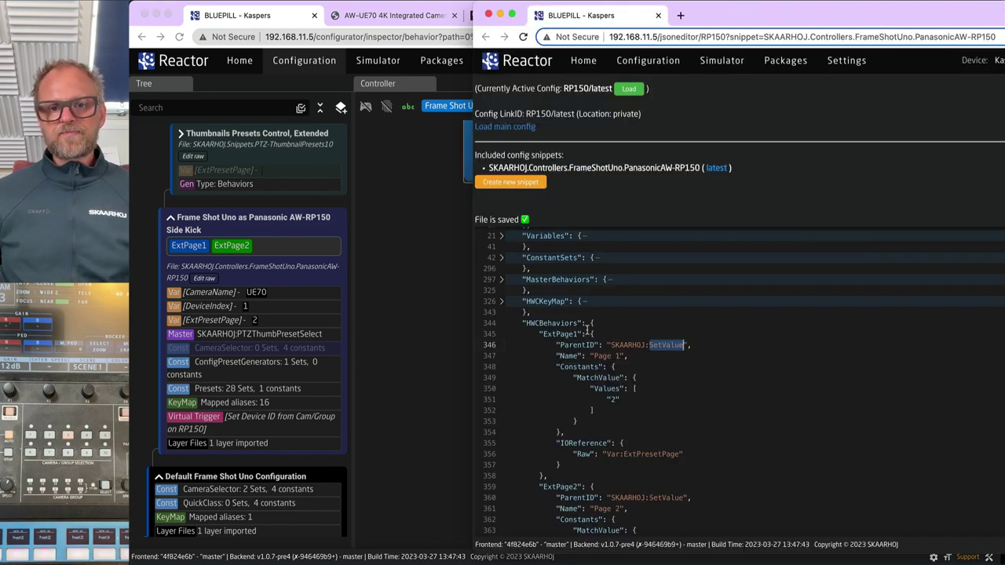
key(super+grave)
key(super+grave)
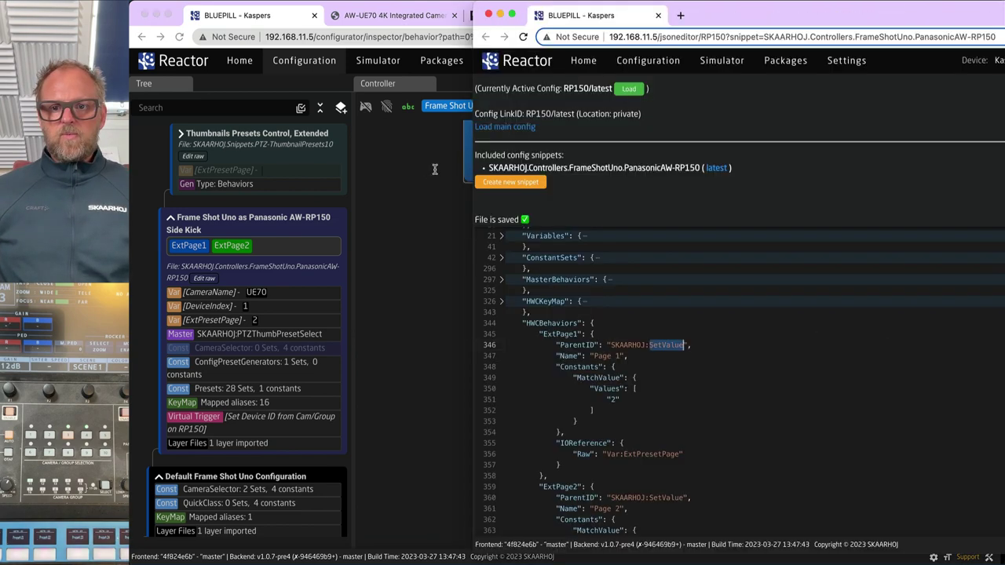
key(super+grave)
key(super+grave)
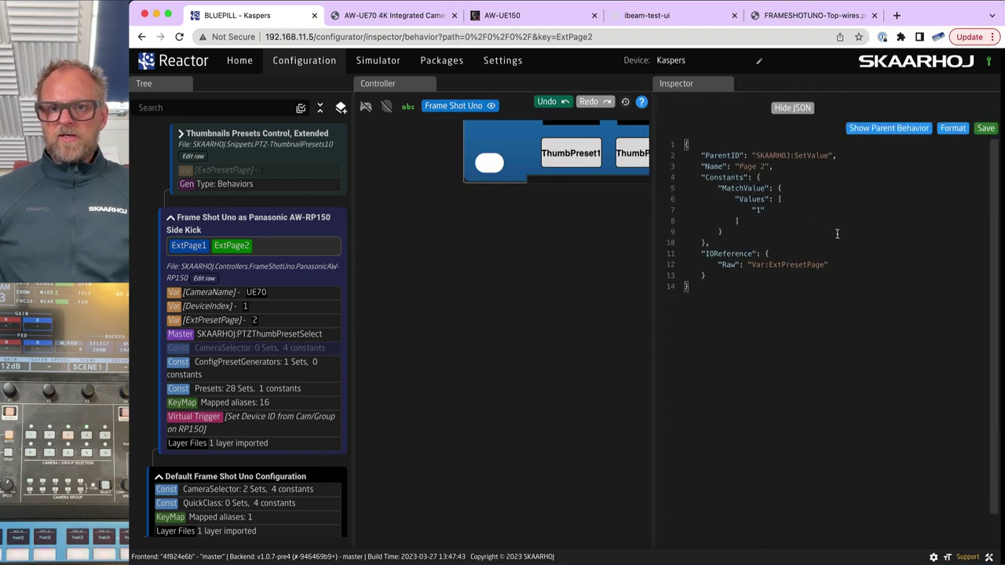
Reopen the parent behavior's JSON, collapse EventHandlers to review the feedback and manual description sections, and expand it again.
scroll(896, 235, up, 2)
click(895, 199)
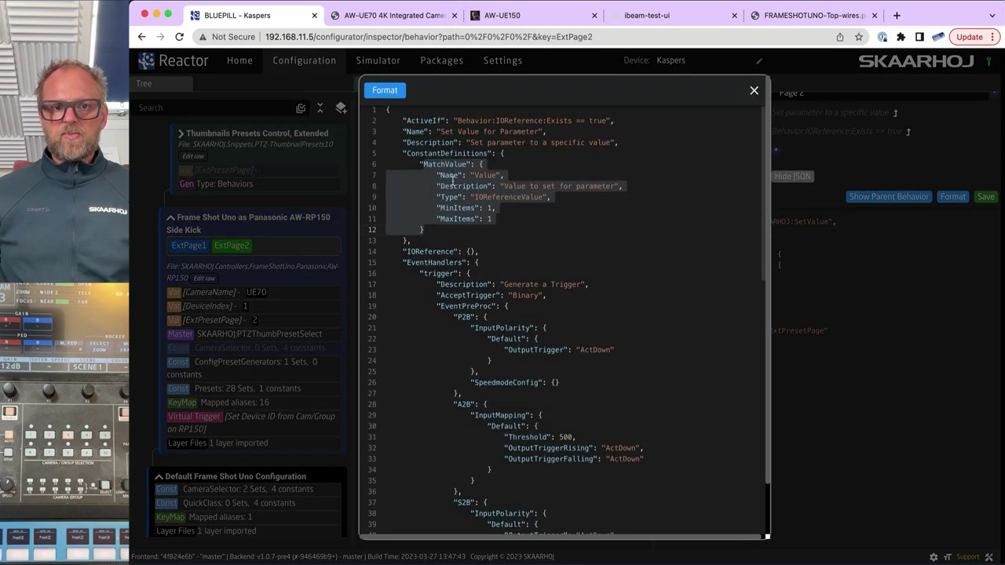
click(509, 284)
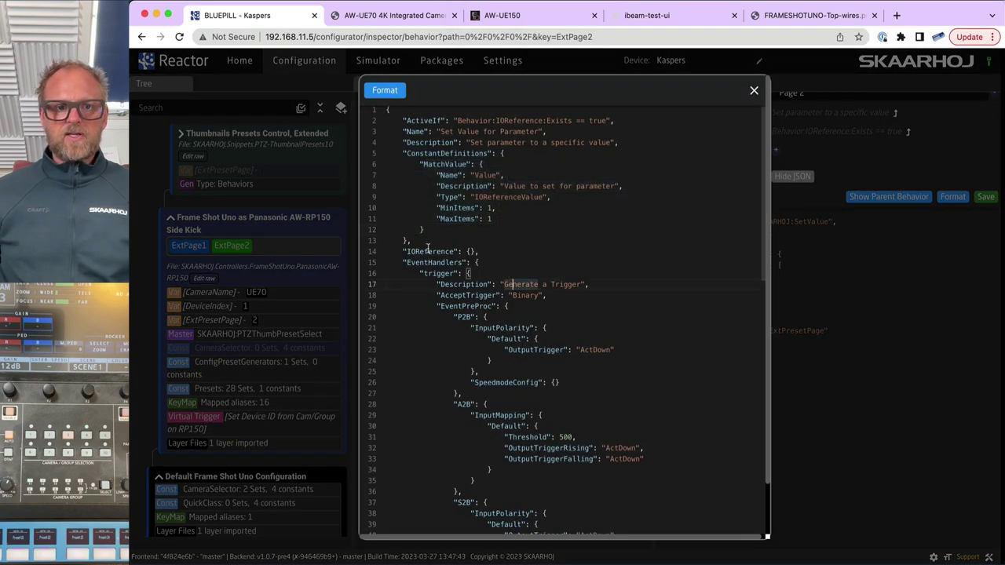
click(381, 264)
scroll(410, 286, down, 3)
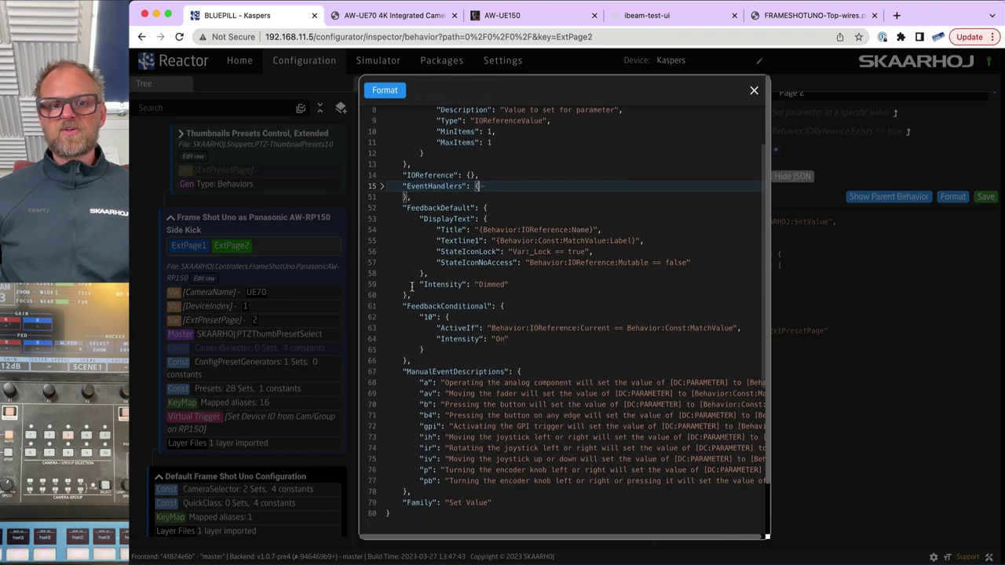
scroll(412, 287, up, 3)
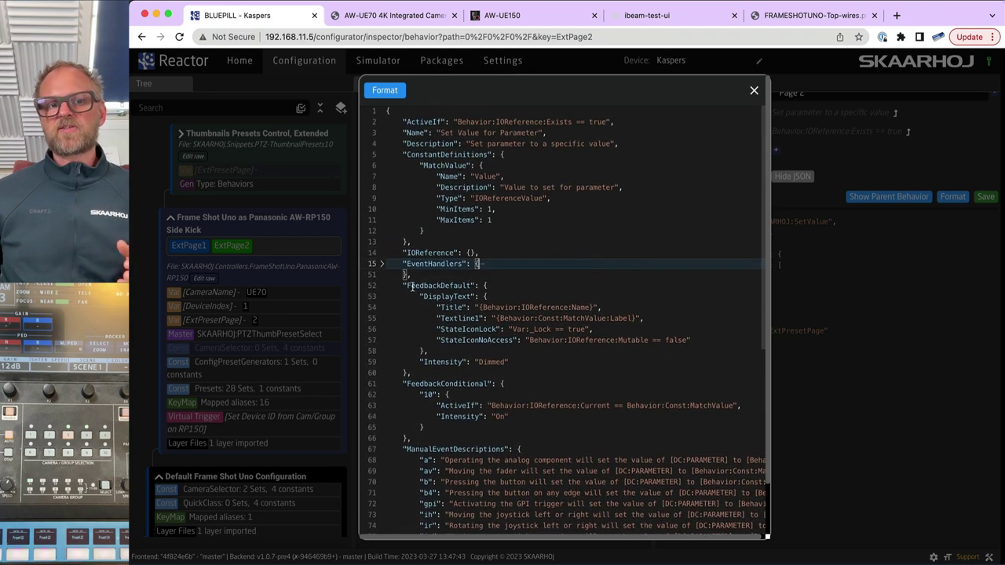
click(382, 264)
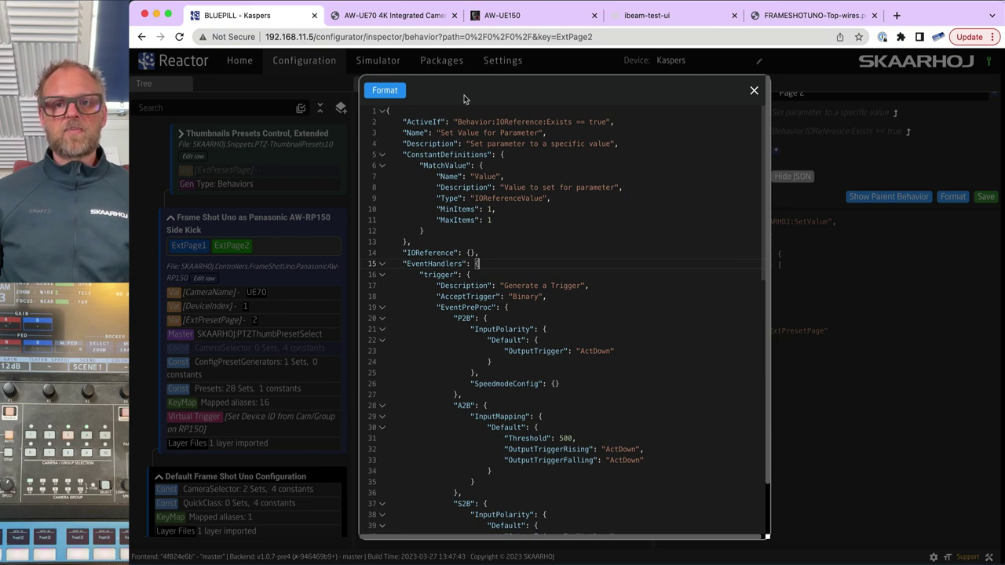
Close the parent behavior's JSON, switch to the raw layer file, and expand HWCKeyMap with HWCBehaviors folded.
click(754, 90)
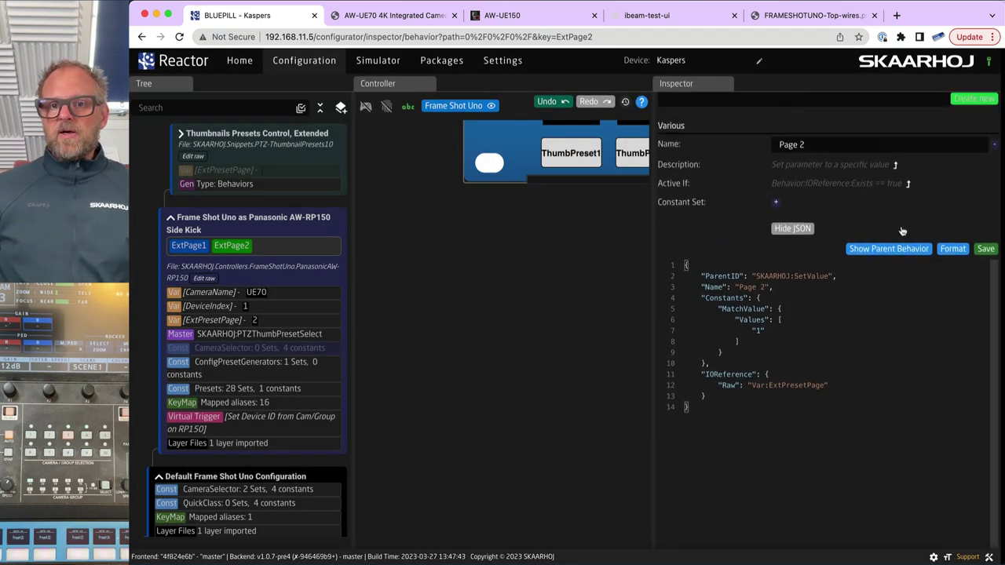
scroll(902, 231, up, 6)
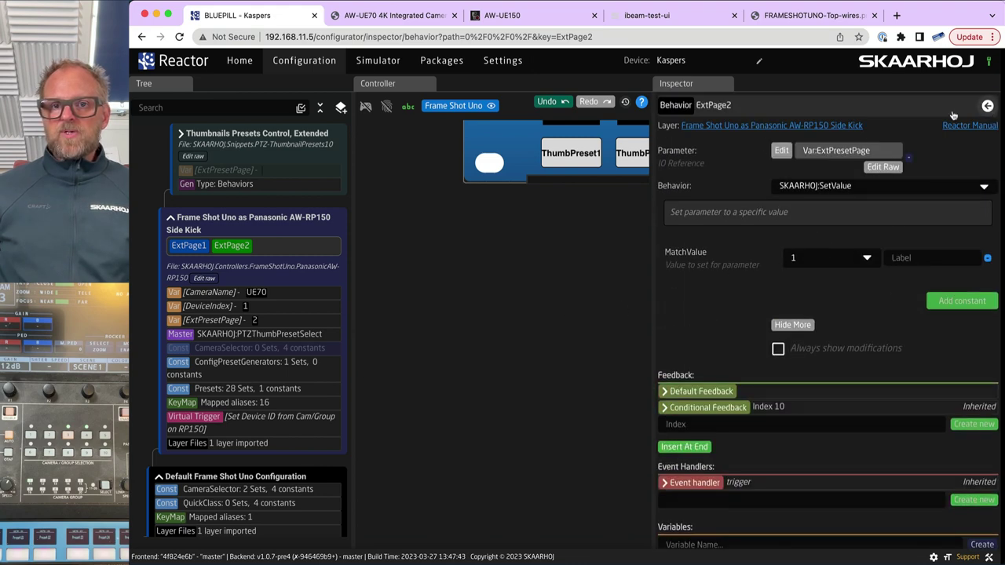
key(super+grave)
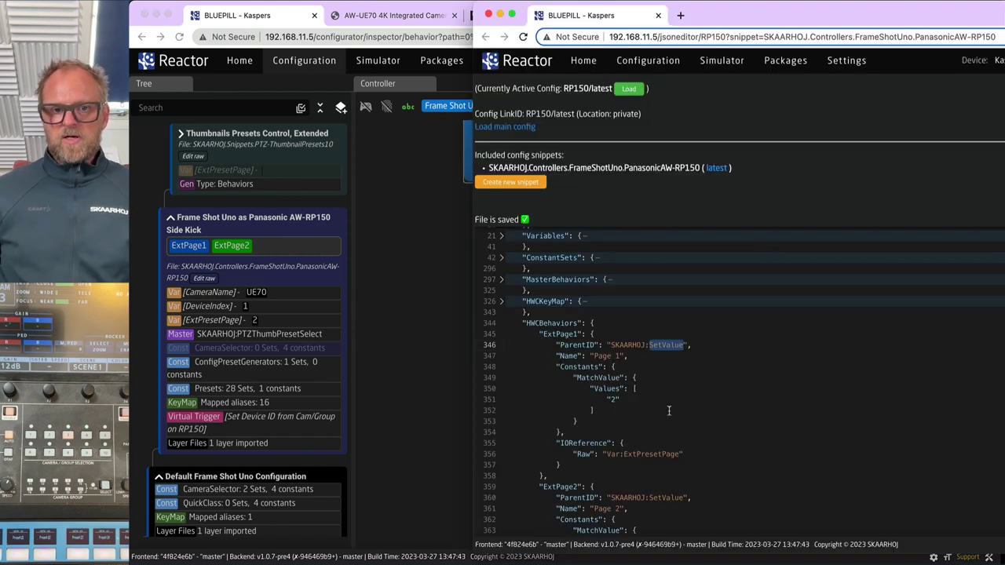
click(502, 323)
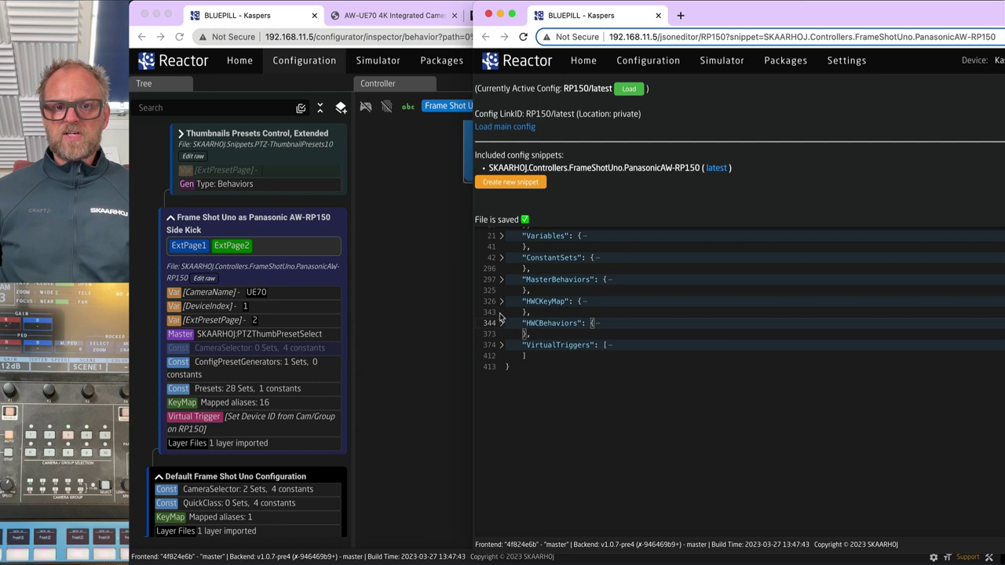
click(502, 302)
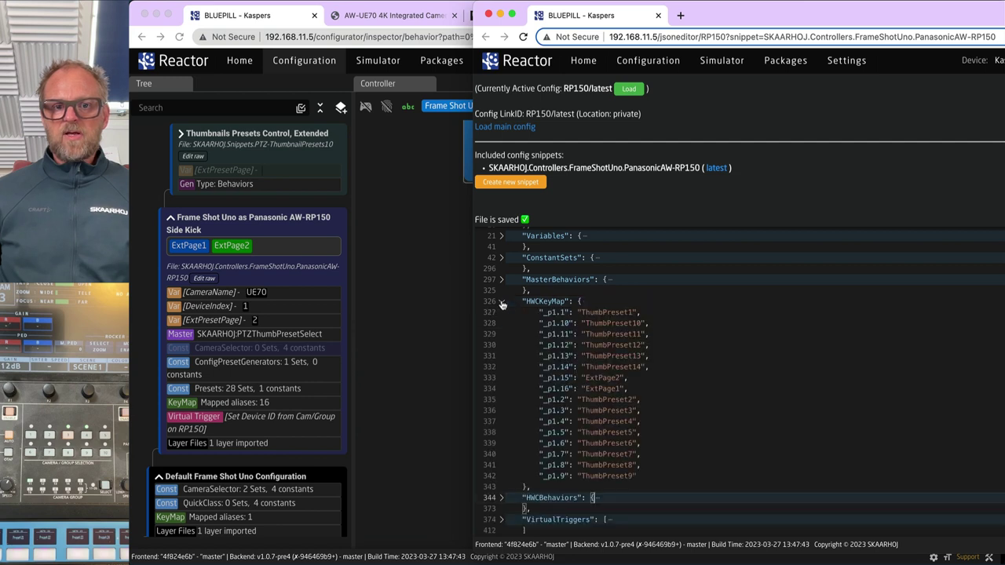
Highlight HWCKeyMap and its ThumbPreset1 alias, and compare them with the preset behaviors by expanding the Thumbnails Presets Control, Extended layer in the tree.
double_click(558, 301)
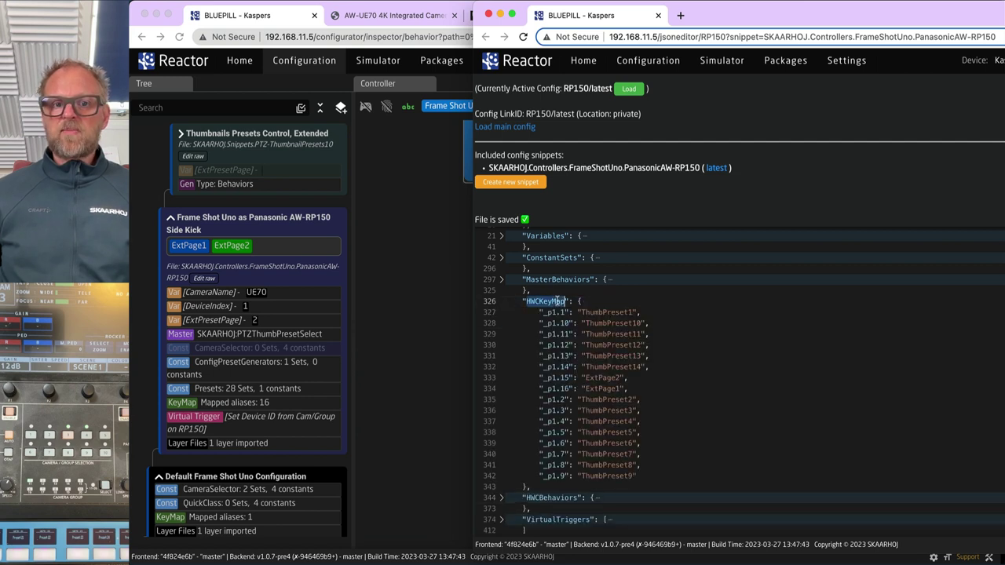
double_click(609, 311)
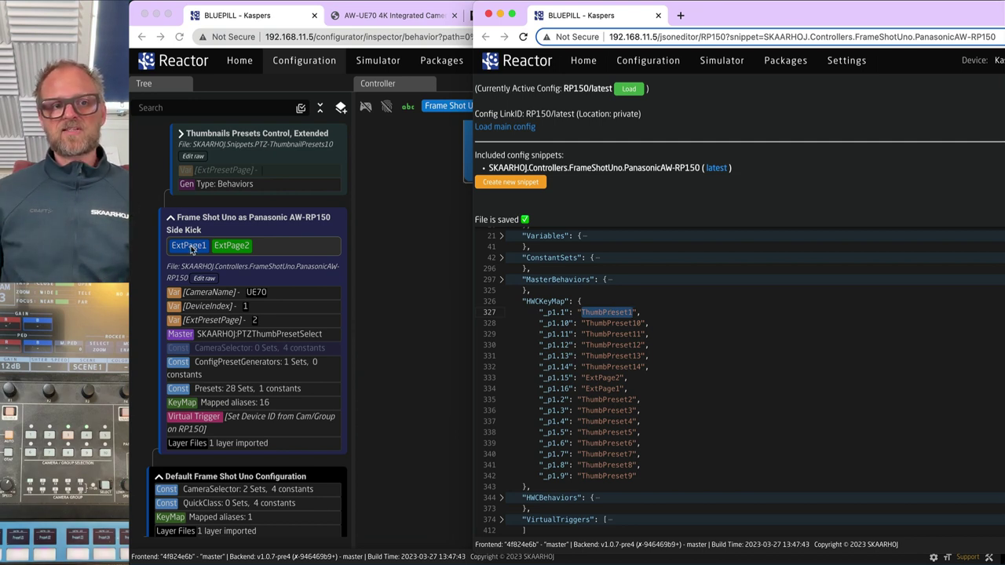
click(237, 250)
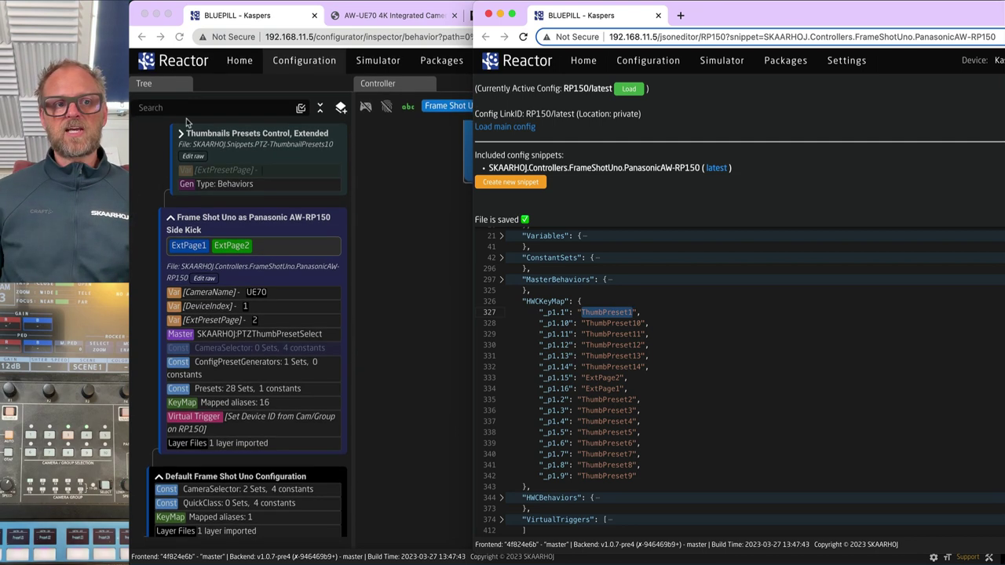
click(183, 135)
click(183, 136)
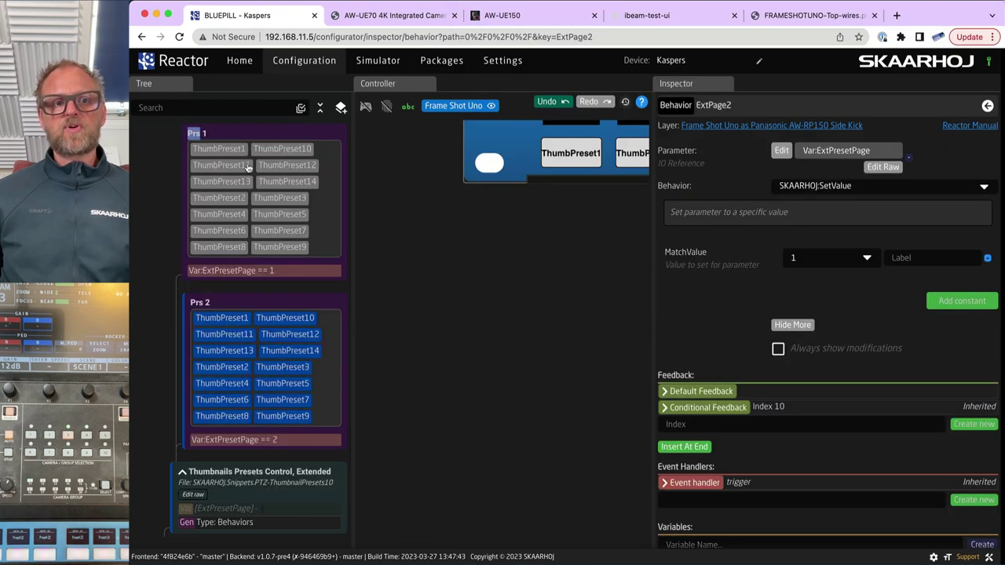
key(super+grave)
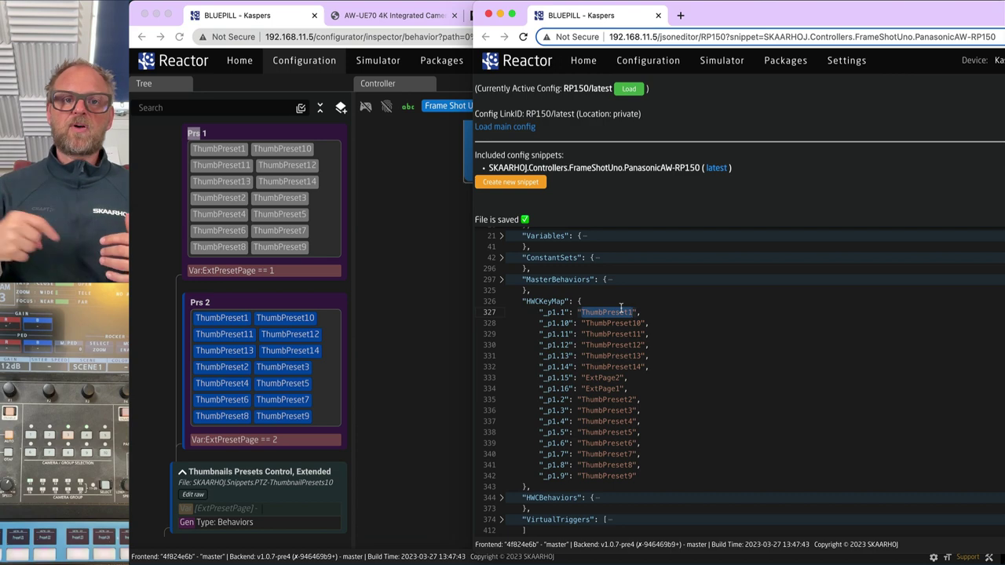
Open the FRAMESHOTUNO-Top-wires.png drawing and view the whole panel to examine its hardware component numbers.
click(421, 279)
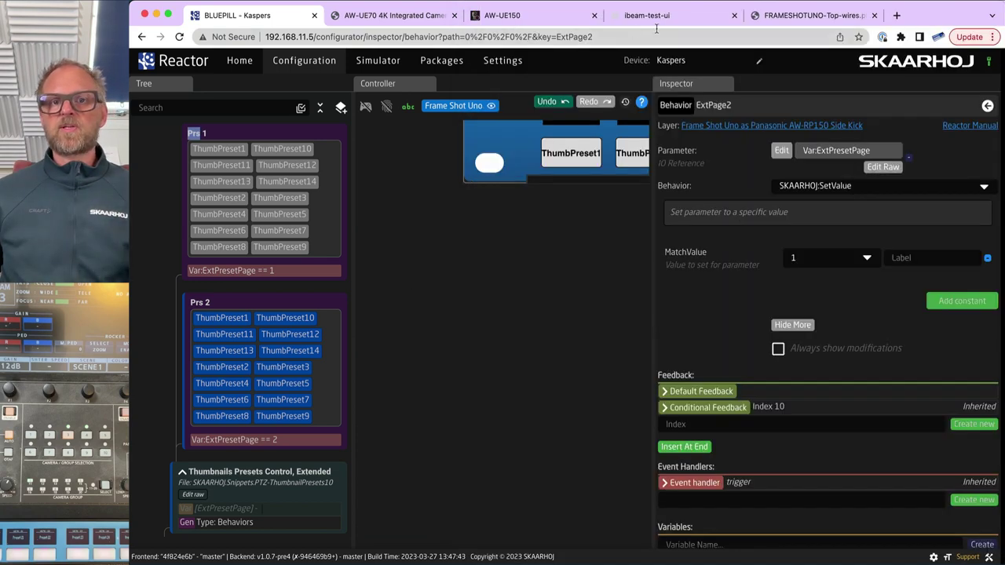
click(813, 15)
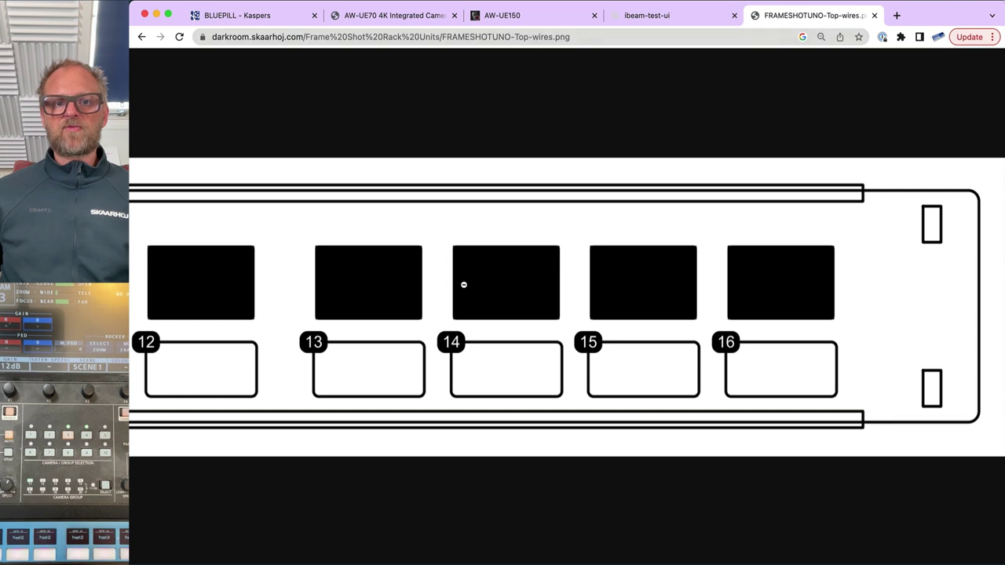
scroll(416, 353, left, 3)
click(416, 352)
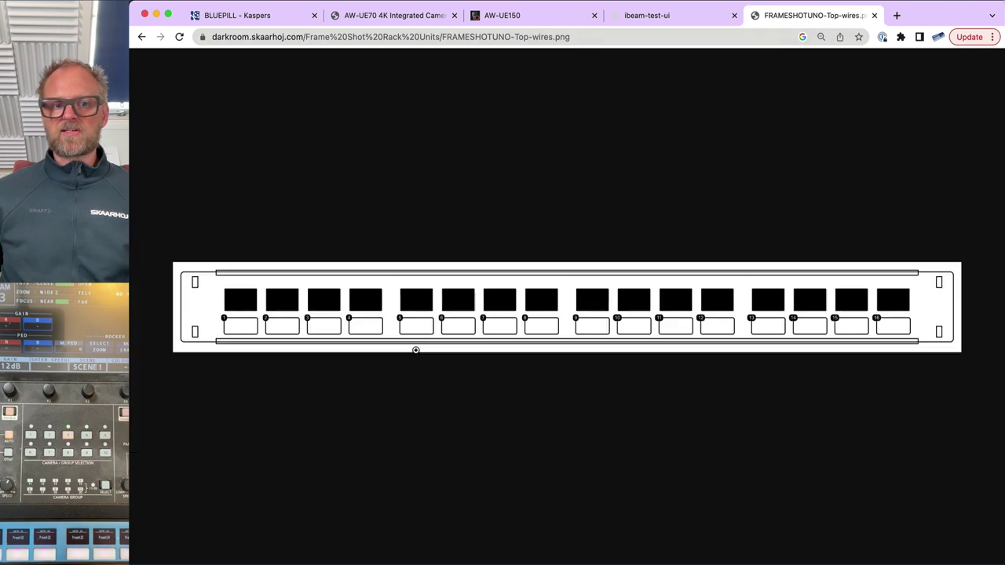
click(878, 322)
click(750, 333)
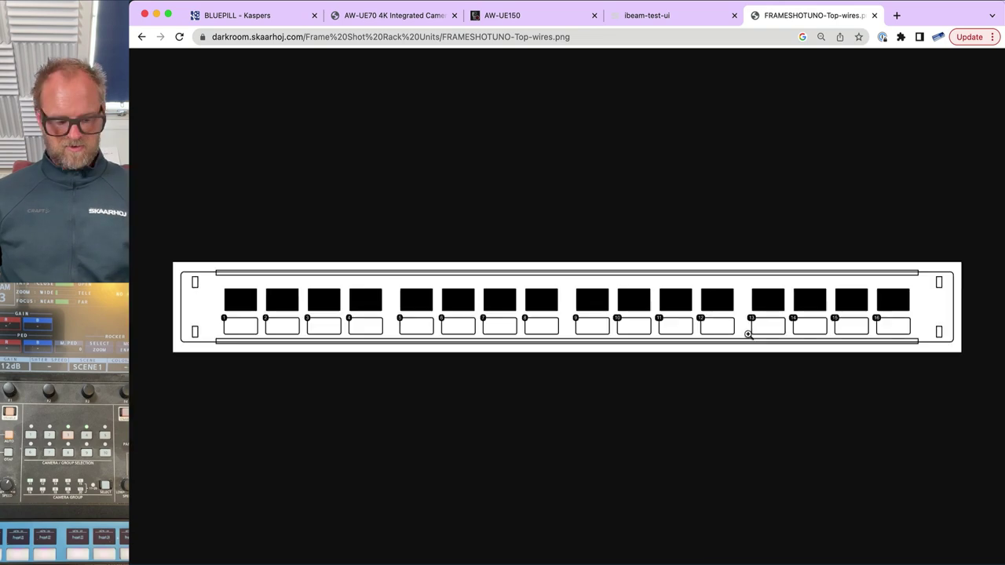
Return to the raw layer file, highlight the hardware-to-alias entries in HWCKeyMap, and fold the section.
key(super+grave)
drag(539, 312, 671, 474)
click(671, 475)
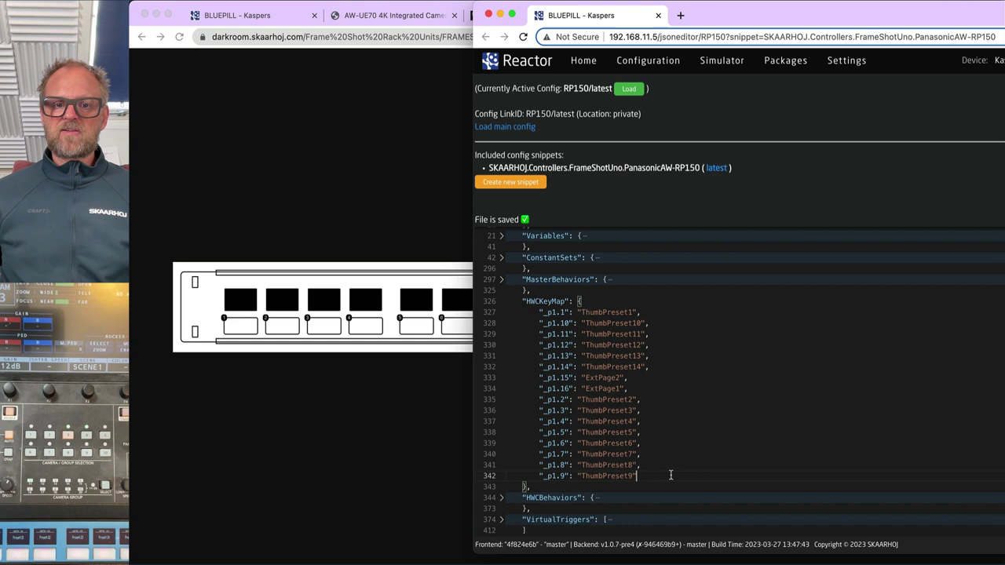
click(502, 303)
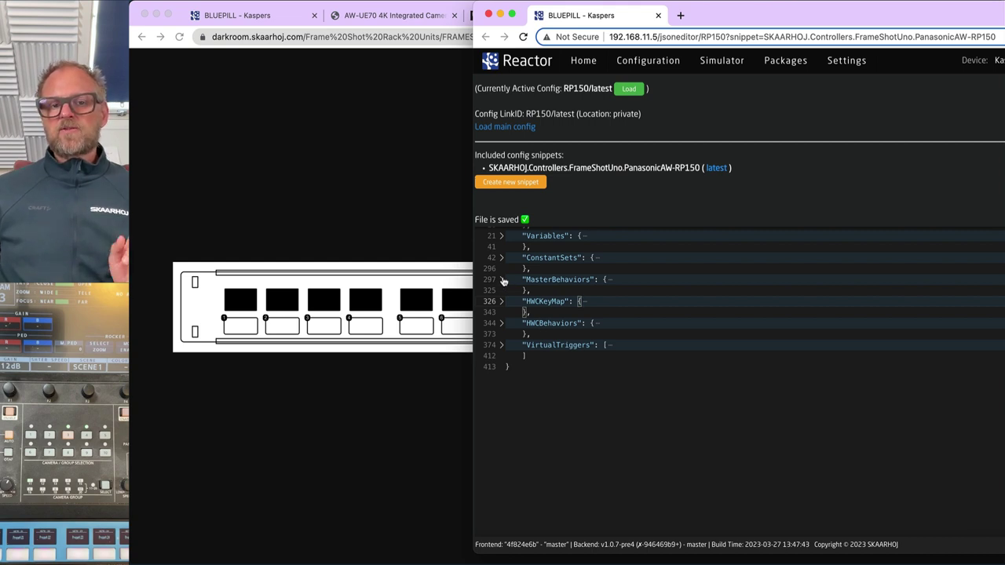
Expand MasterBehaviors and its SKAARHOJ:PTZThumbPresetSelect entry, and highlight the ParentID line and its value.
click(502, 280)
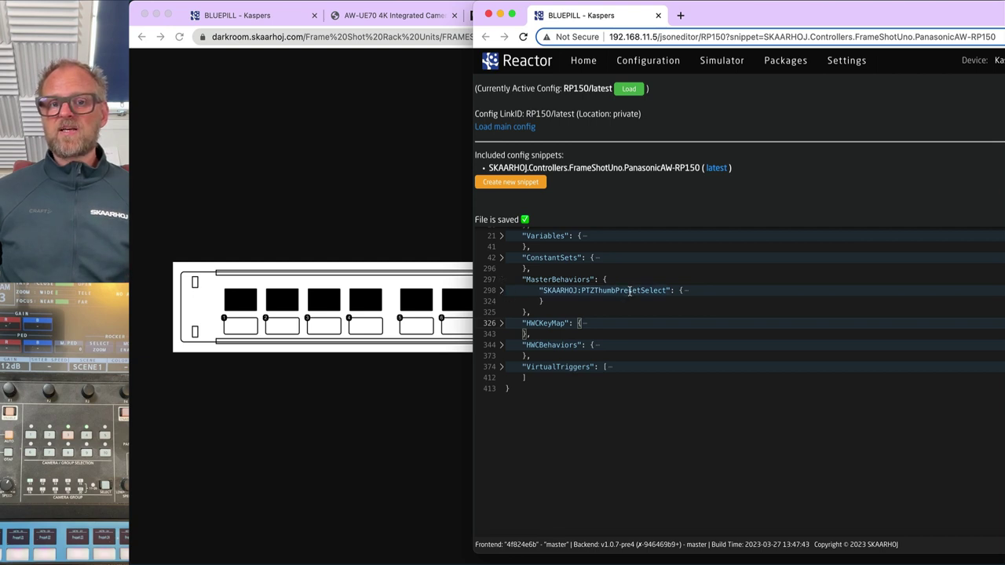
click(503, 291)
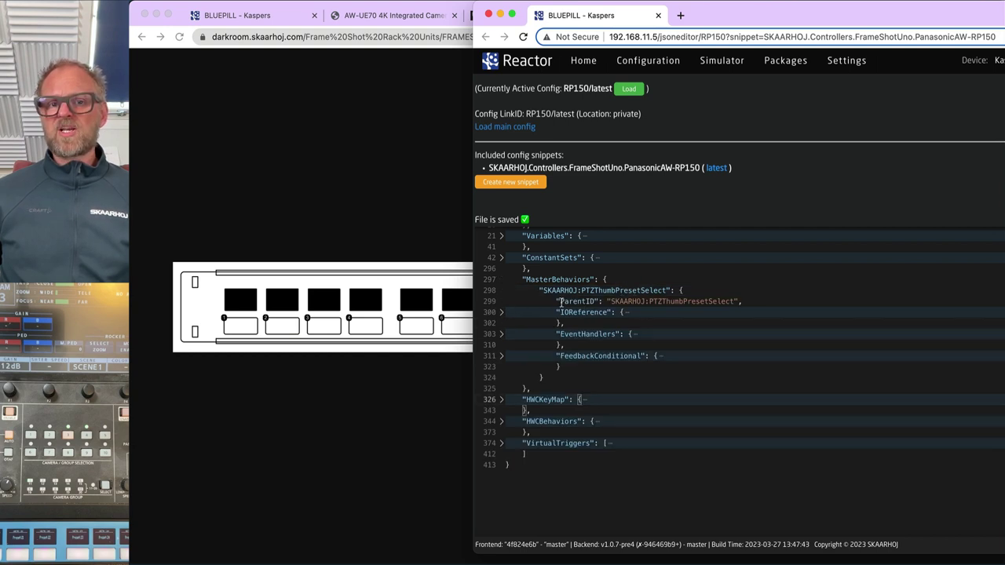
drag(557, 302, 743, 302)
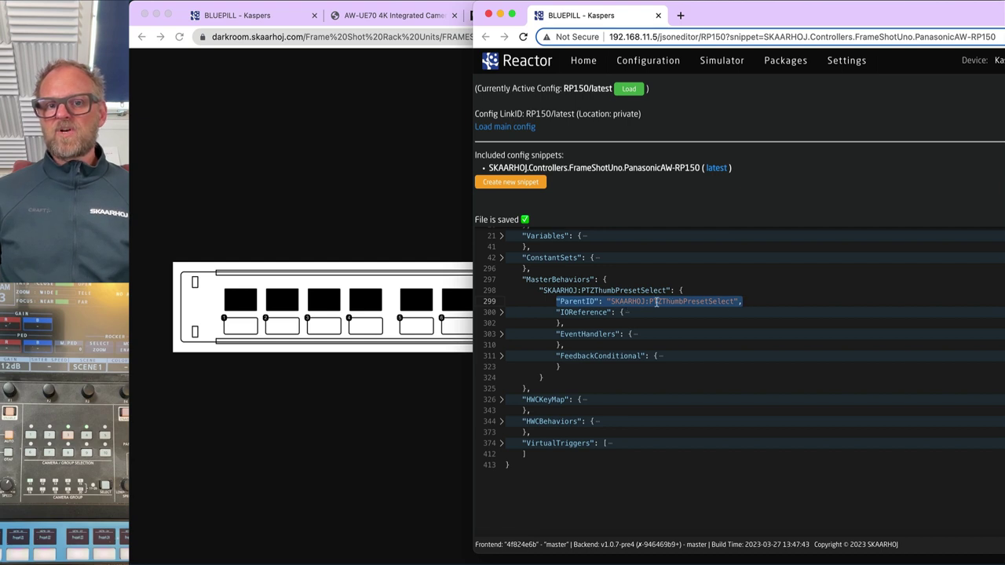
double_click(666, 302)
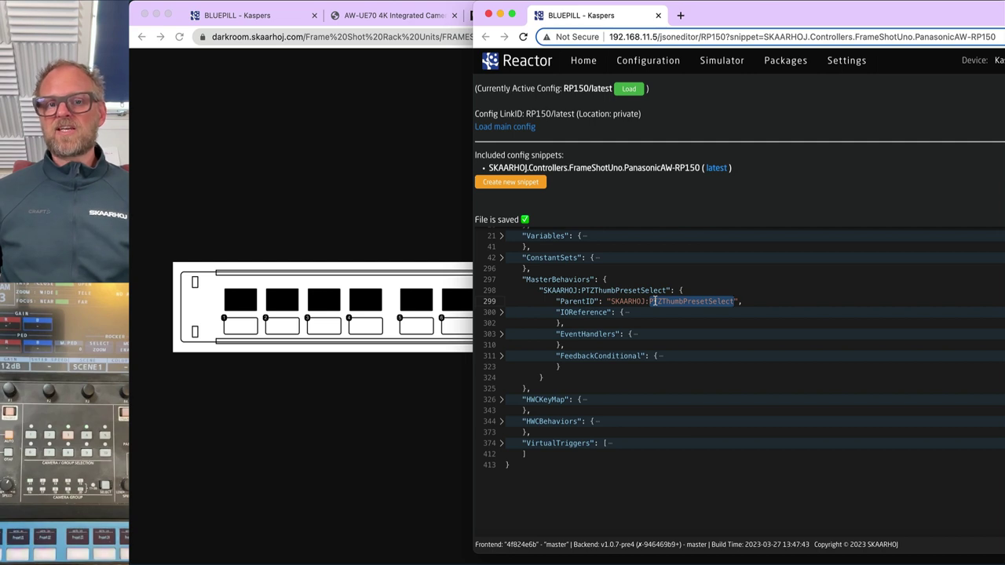
drag(611, 302, 735, 302)
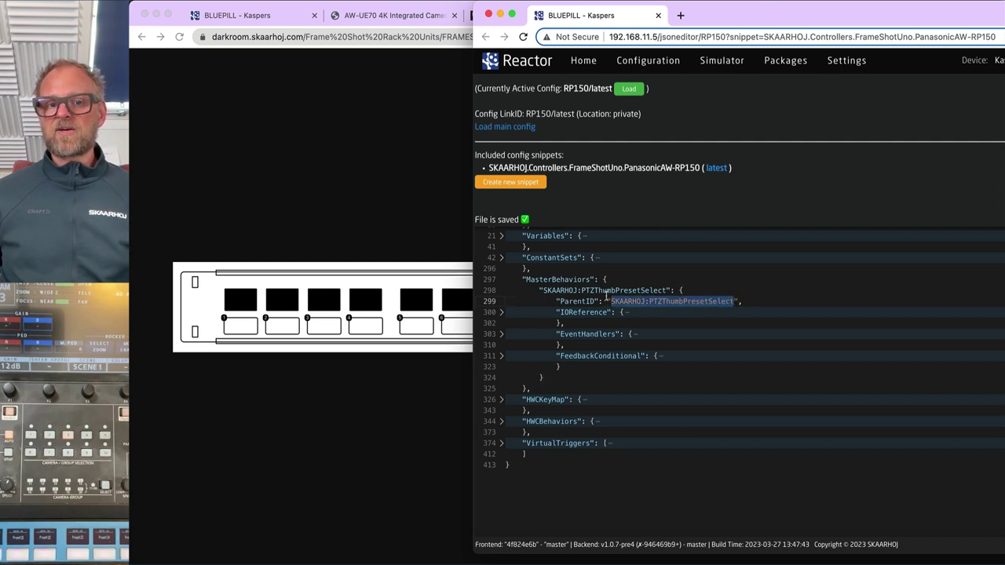
Fold MasterBehaviors and unfold it with all nested levels to review the complete master behavior definition.
click(501, 289)
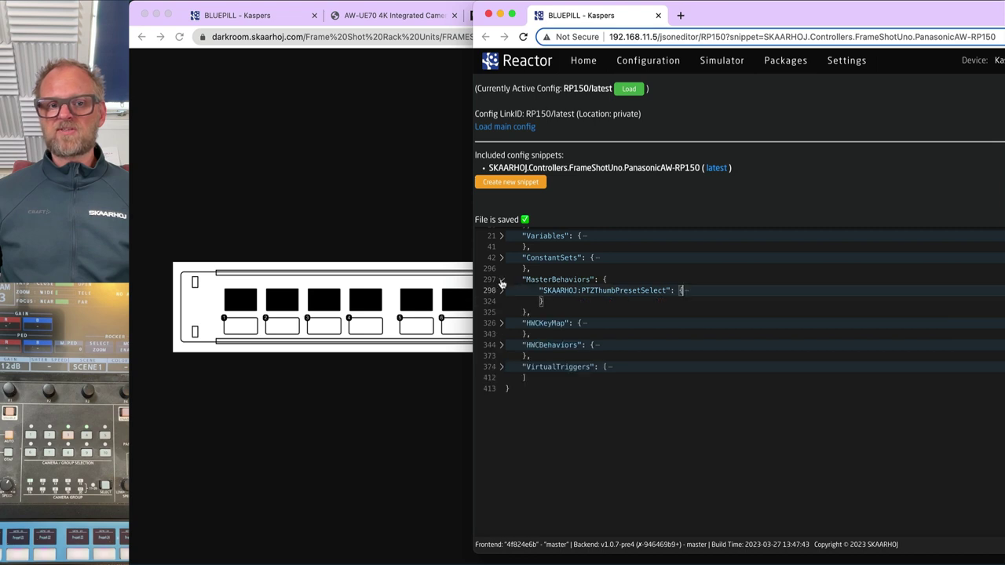
click(501, 280)
shift+click(502, 281)
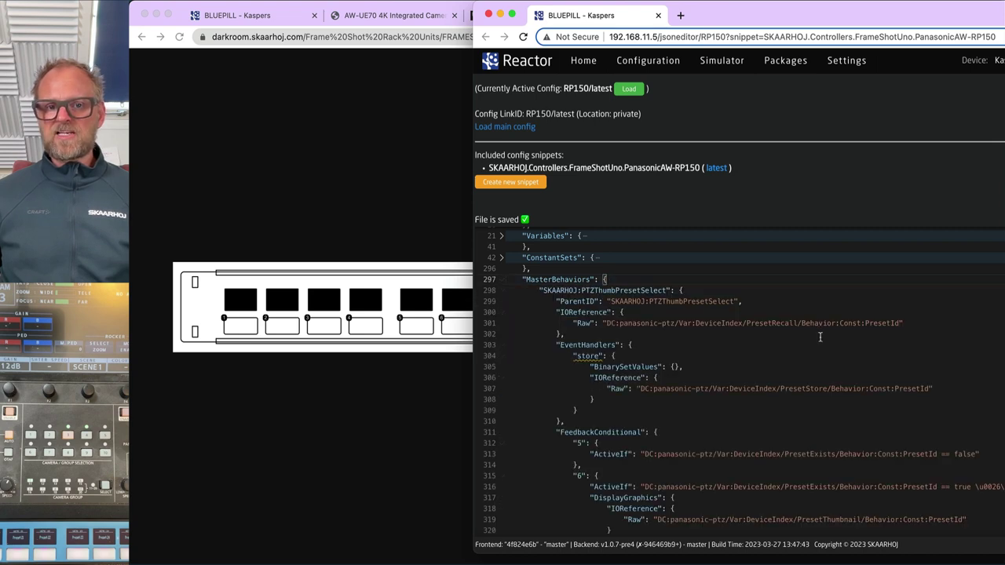
scroll(840, 334, down, 3)
scroll(839, 334, up, 1)
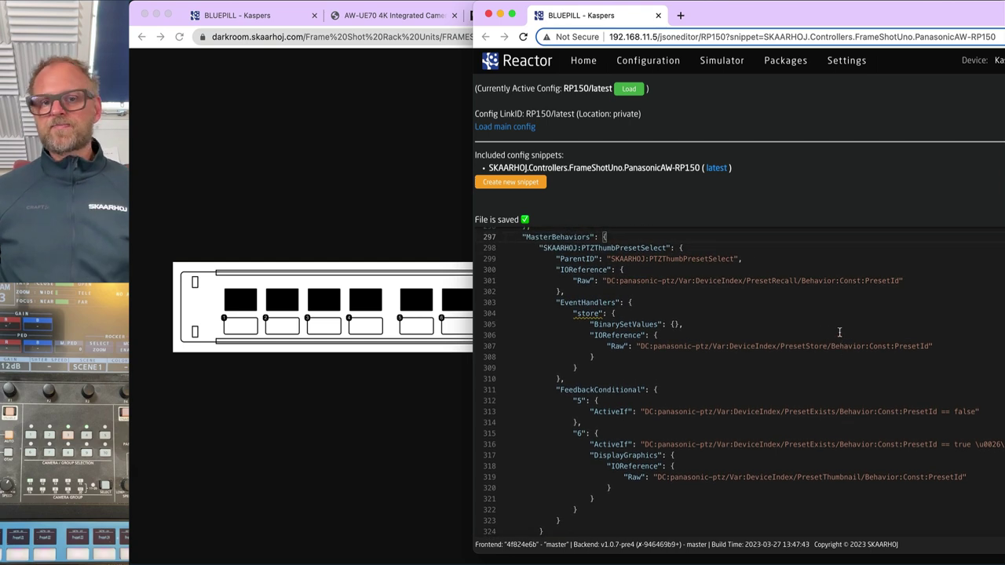
Highlight the master behavior's ParentID and examine the PresetRecall, Behavior:Const:PresetId and DeviceIndex parts of its IOReference.
double_click(682, 260)
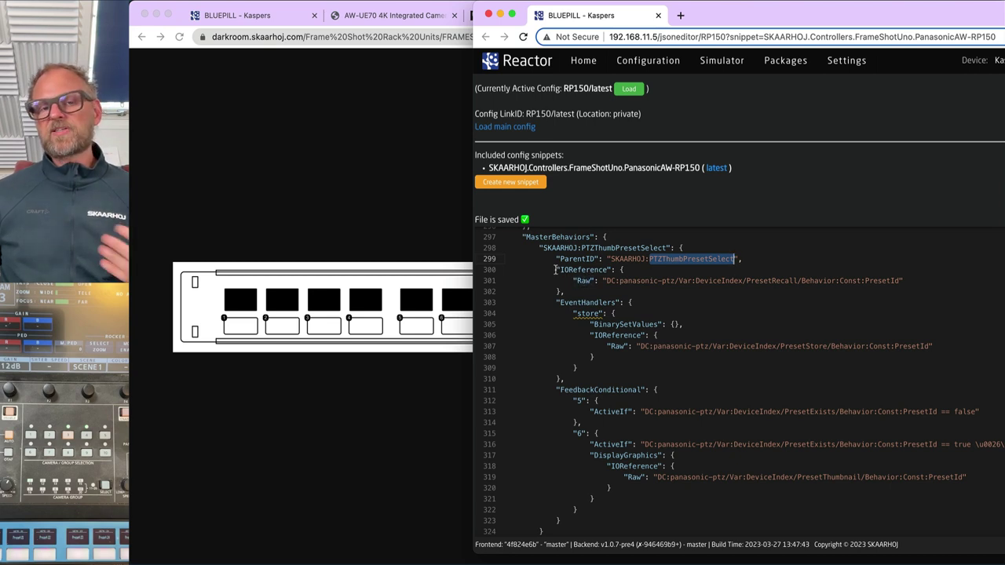
mouse_move(558, 271)
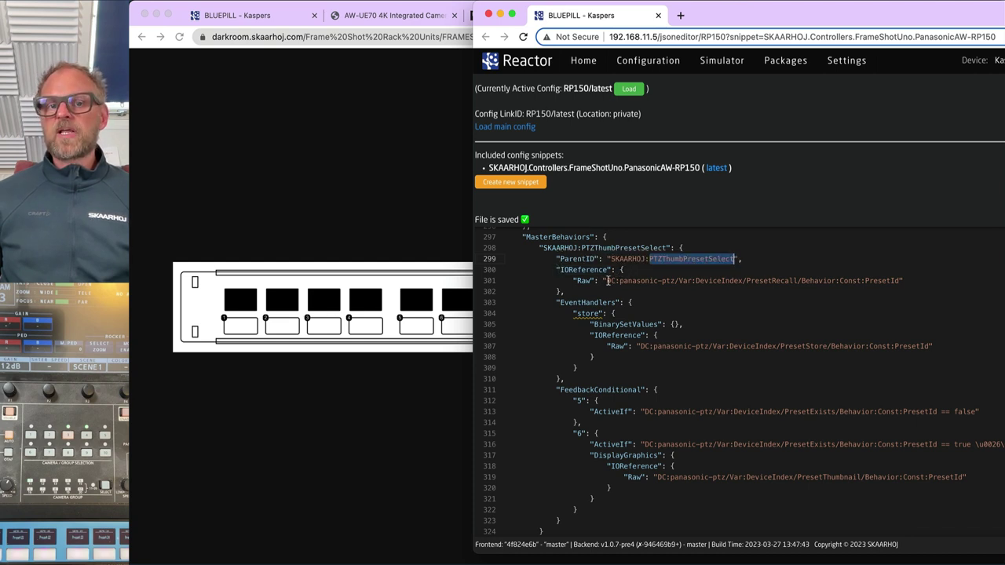
drag(607, 280, 902, 281)
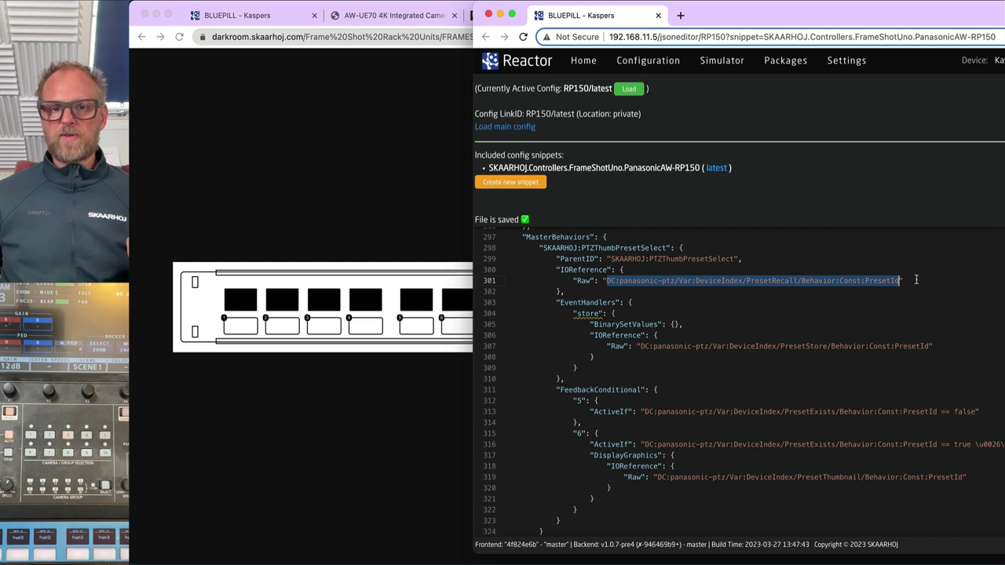
click(919, 280)
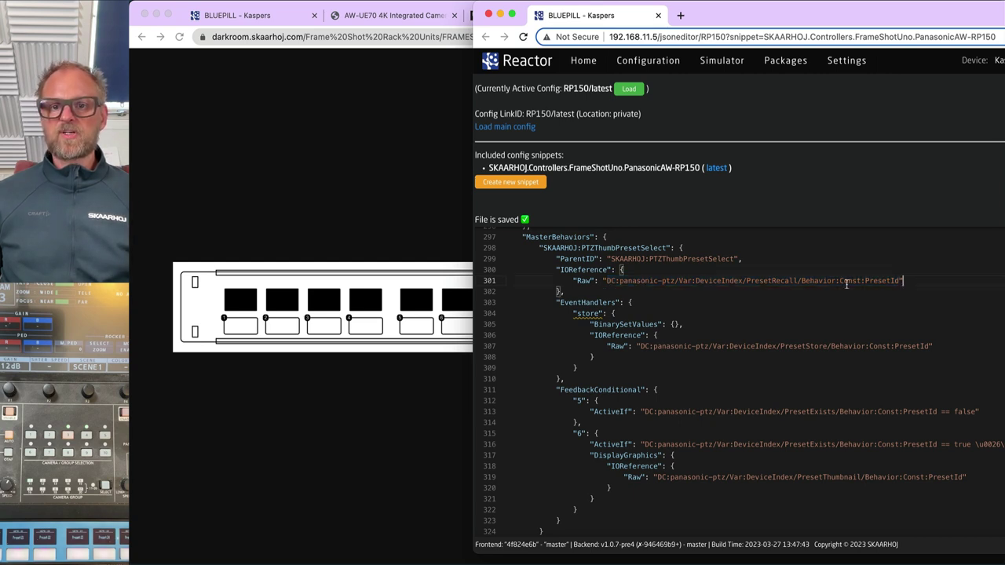
double_click(784, 281)
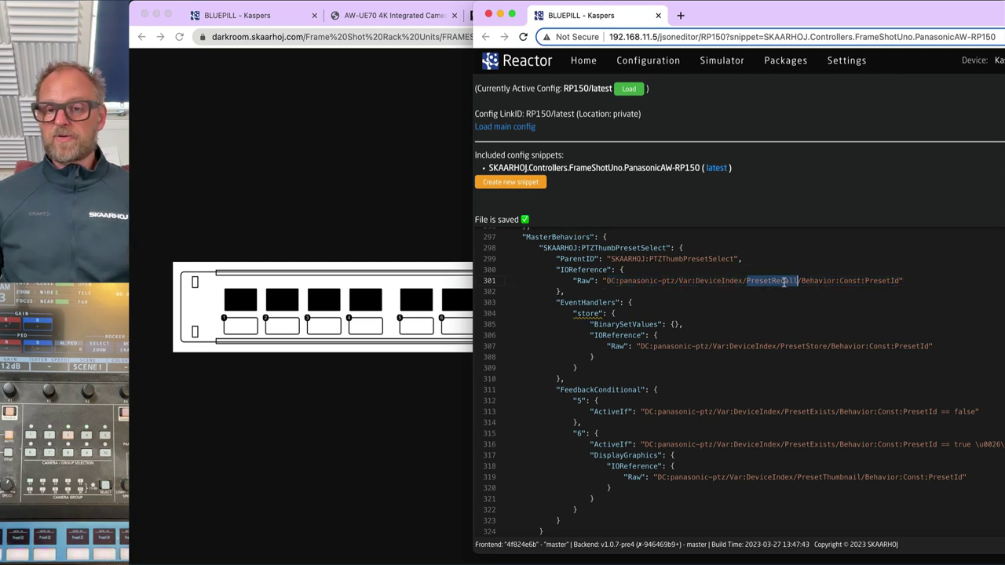
click(801, 280)
drag(803, 281, 896, 281)
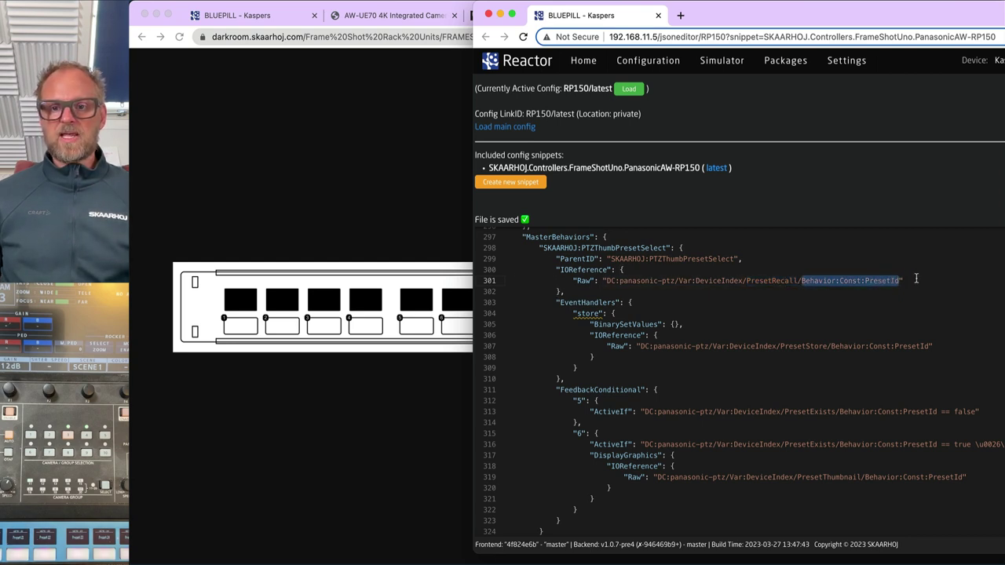
double_click(715, 279)
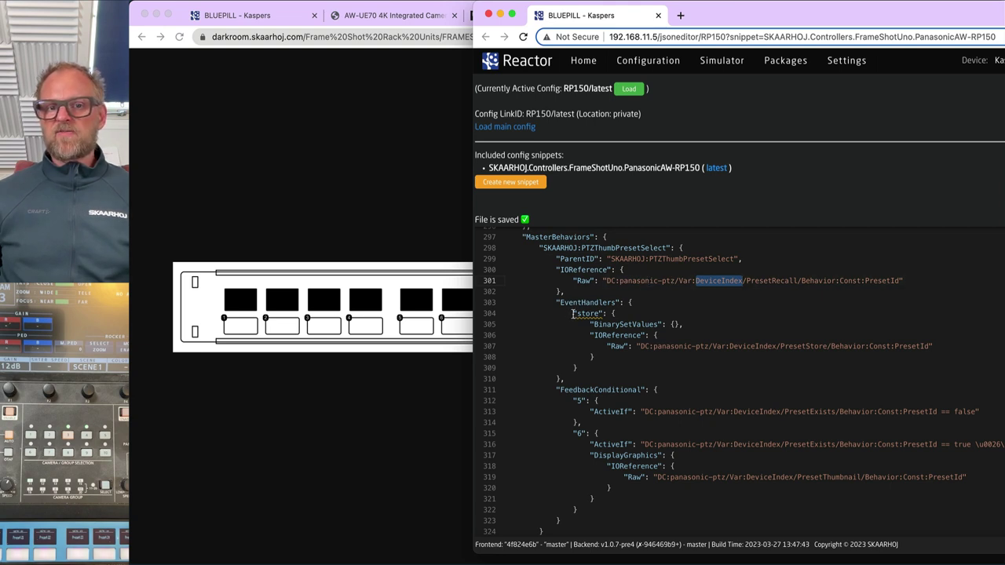
Highlight the store event handler and its PresetStore reference, and the PresetExists condition of feedback 5 in FeedbackConditional.
drag(572, 314, 611, 313)
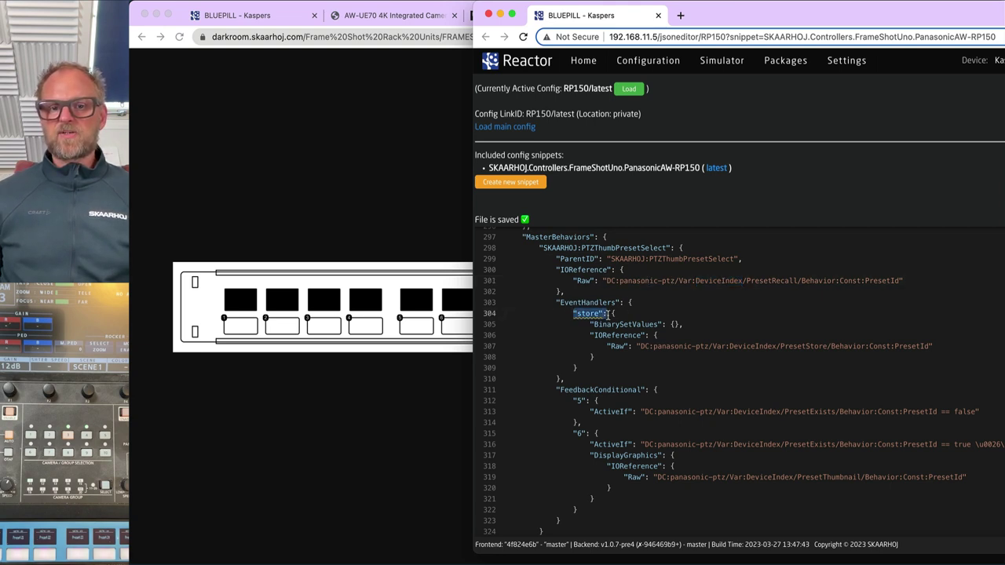
double_click(801, 346)
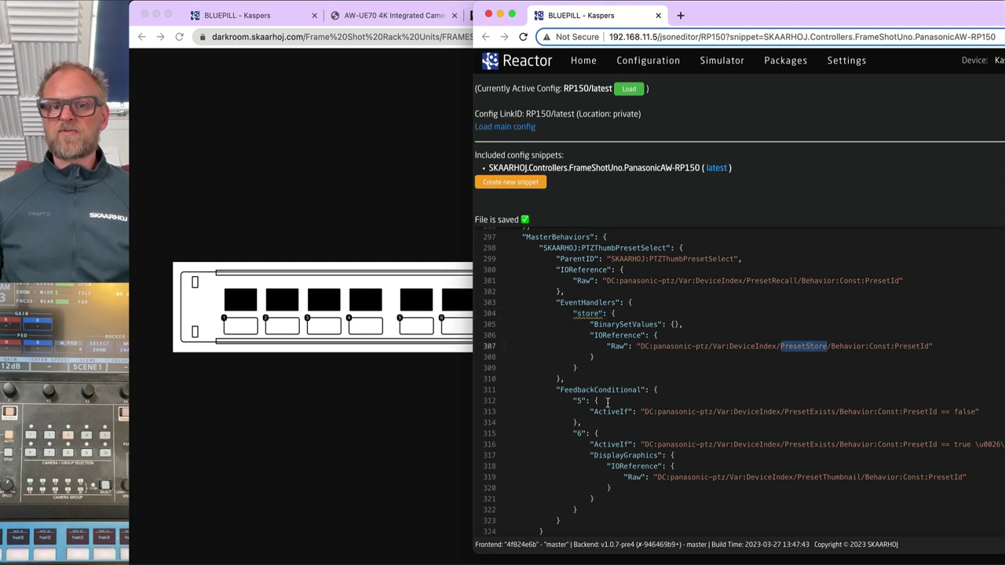
scroll(607, 402, down, 3)
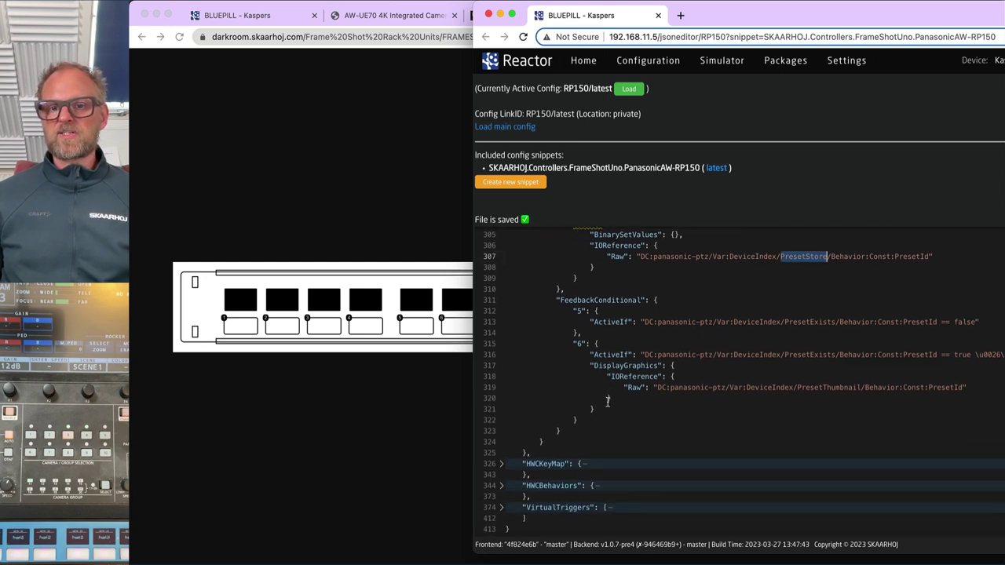
double_click(815, 323)
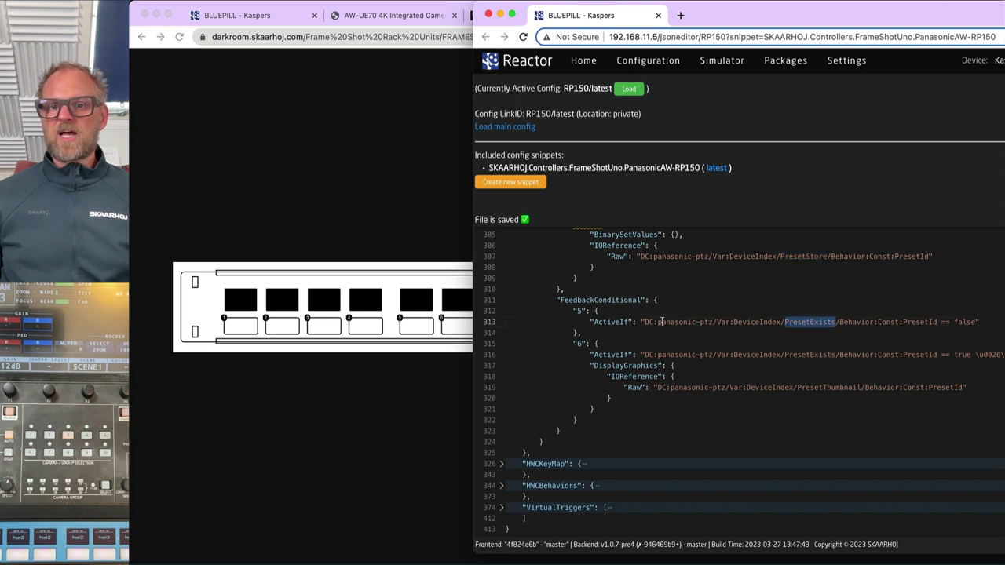
Highlight PresetExists in feedback 6's ActiveIf condition and examine the full condition across the line.
double_click(814, 355)
scroll(838, 328, right, 3)
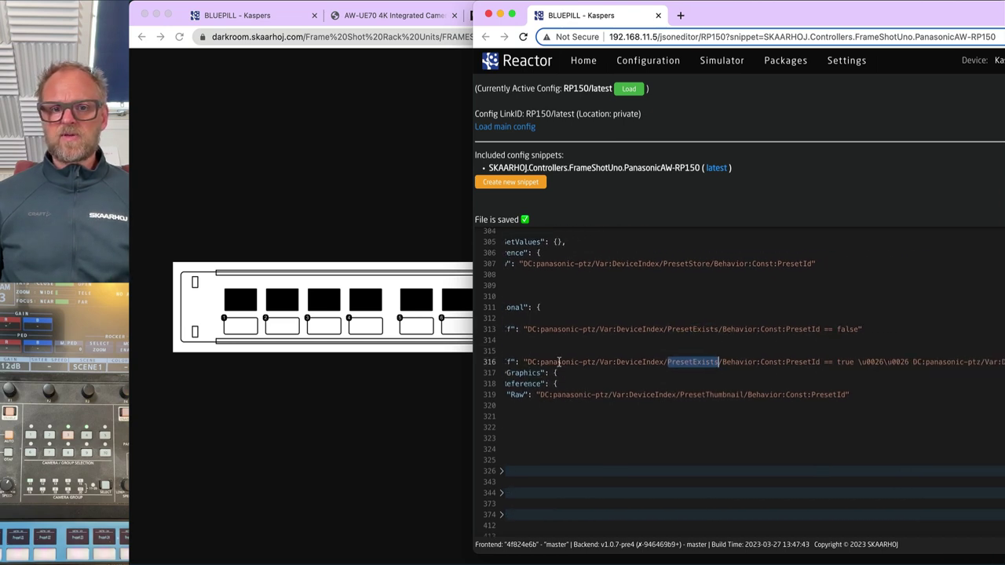
scroll(560, 362, left, 2)
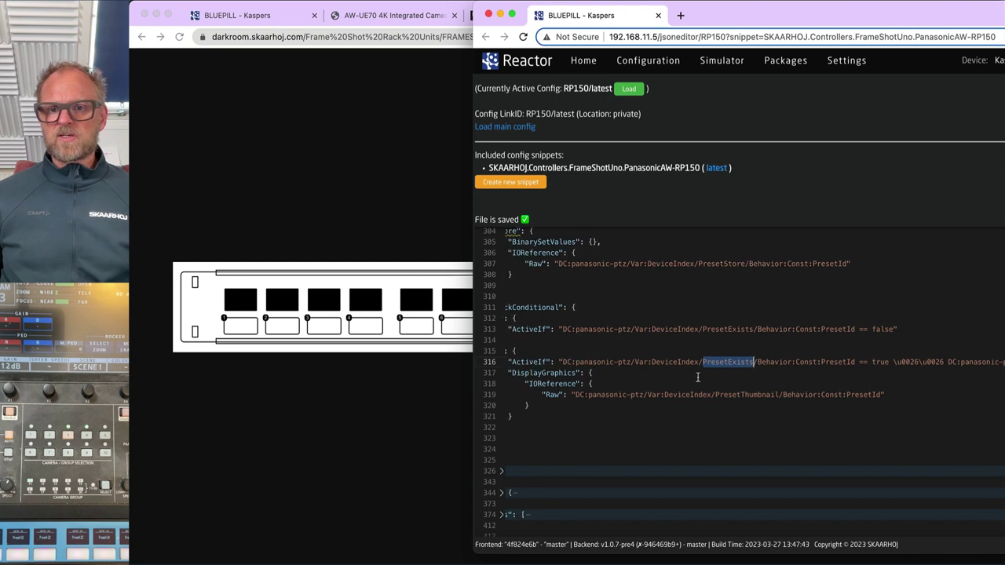
scroll(698, 378, right, 2)
scroll(758, 372, up, 1)
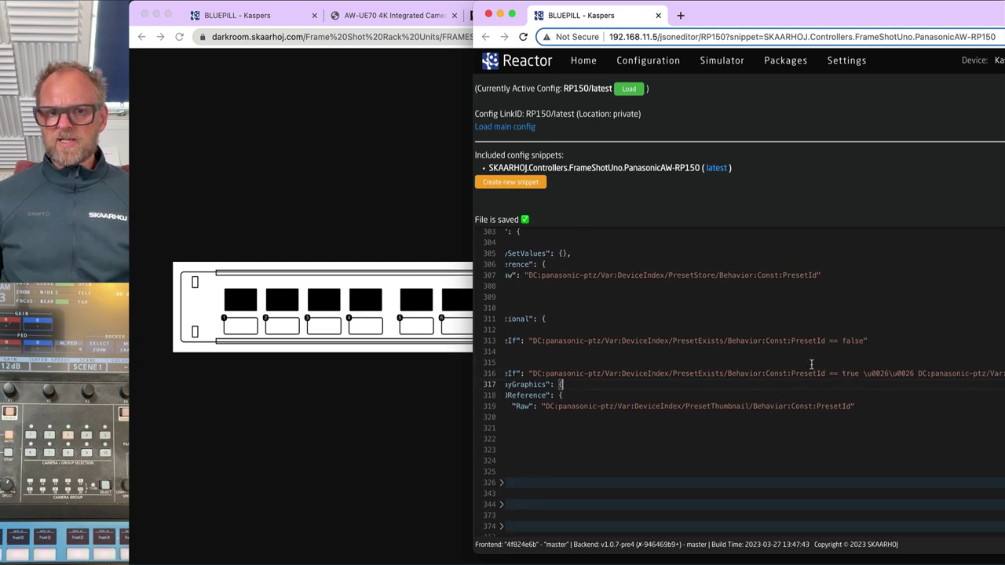
click(817, 357)
Examine feedback 6's DisplayGraphics block and highlight PresetThumbnail in its IOReference.
drag(839, 15, 932, 12)
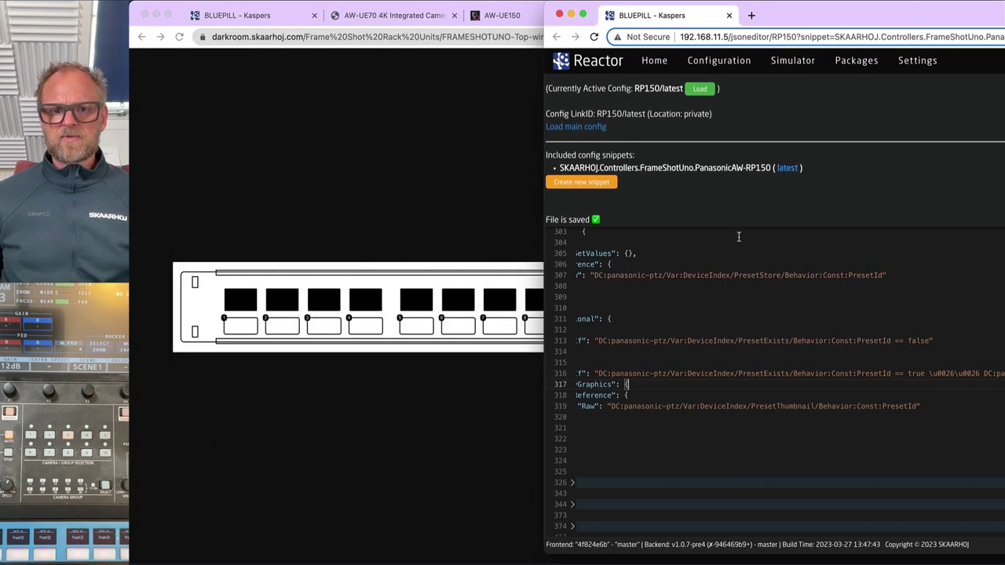
scroll(800, 380, down, 1)
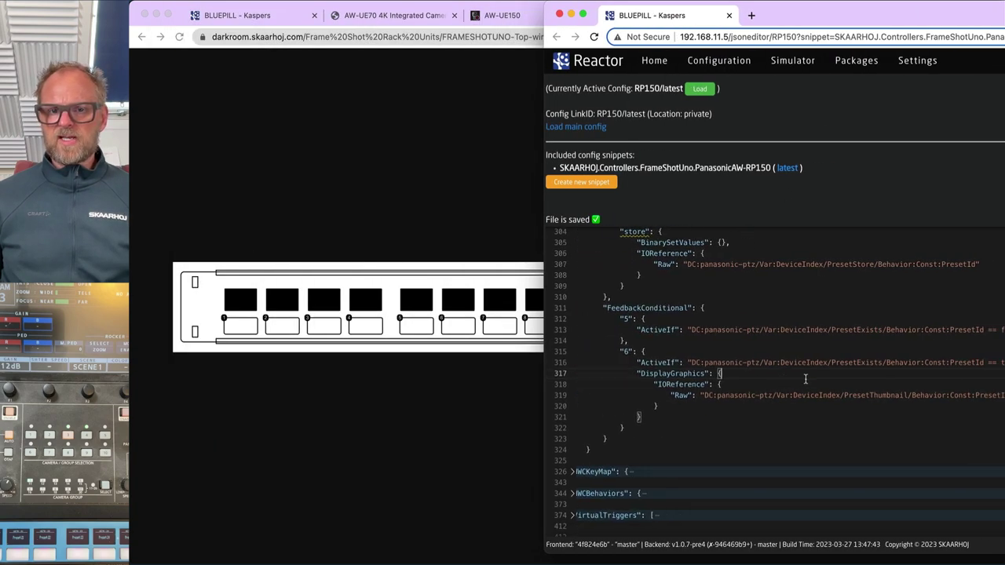
scroll(801, 381, right, 3)
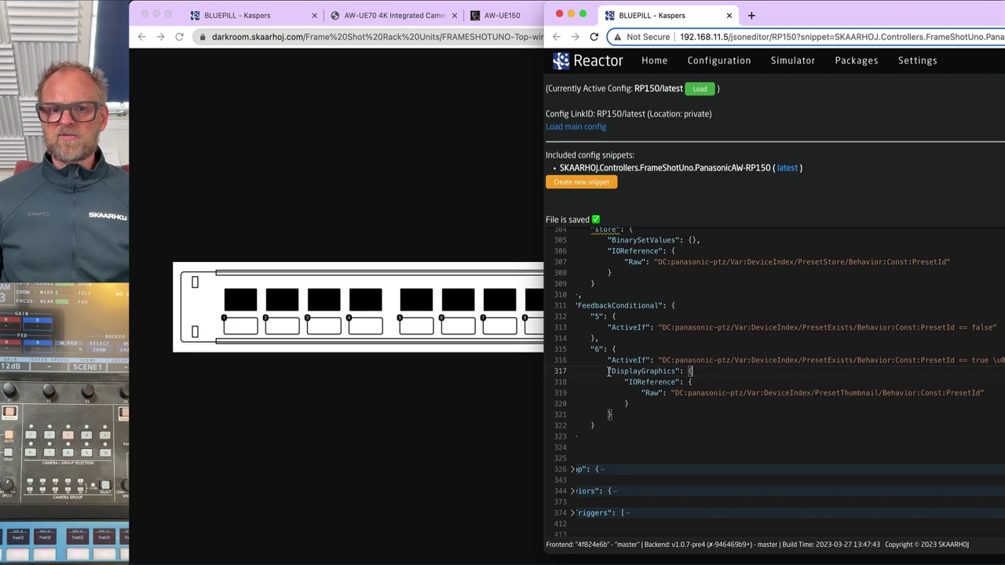
double_click(850, 393)
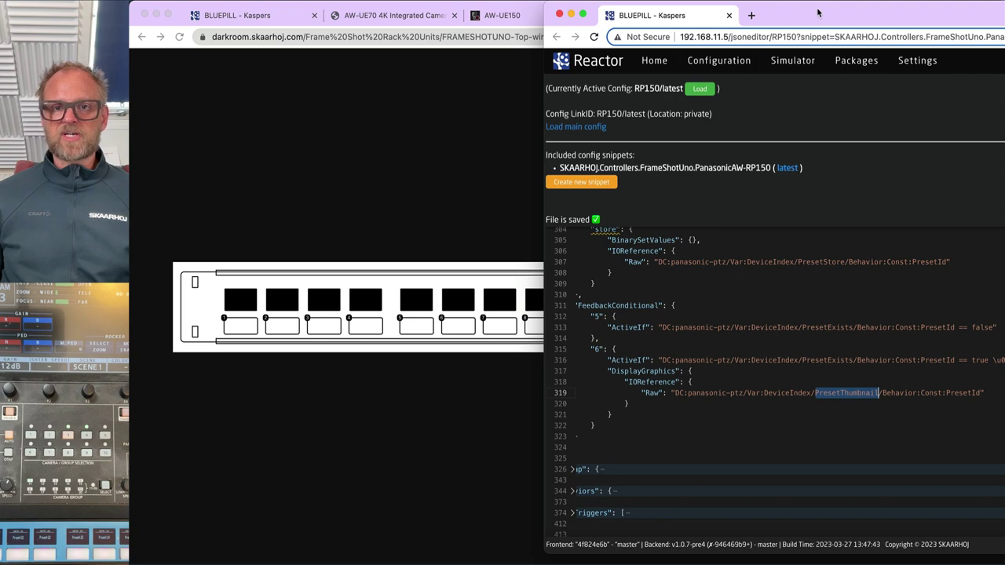
drag(818, 12, 724, 12)
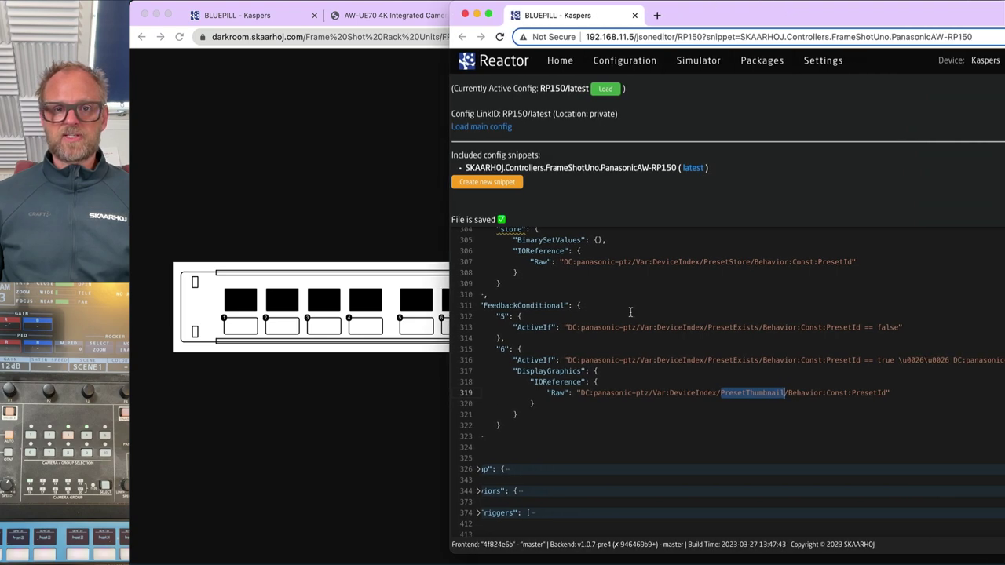
Highlight the SKAARHOJ:PTZThumbPresetSelect master behavior key, and view the Prs 2 and Thumbnails Presets Control, Extended entries in the configuration tree.
scroll(630, 313, up, 2)
key(super+r)
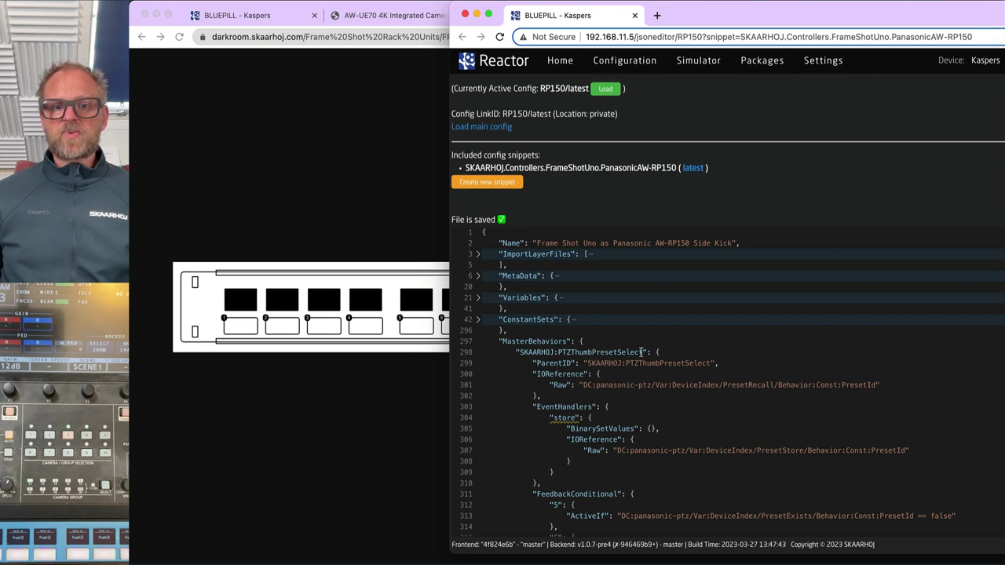
drag(643, 352, 522, 352)
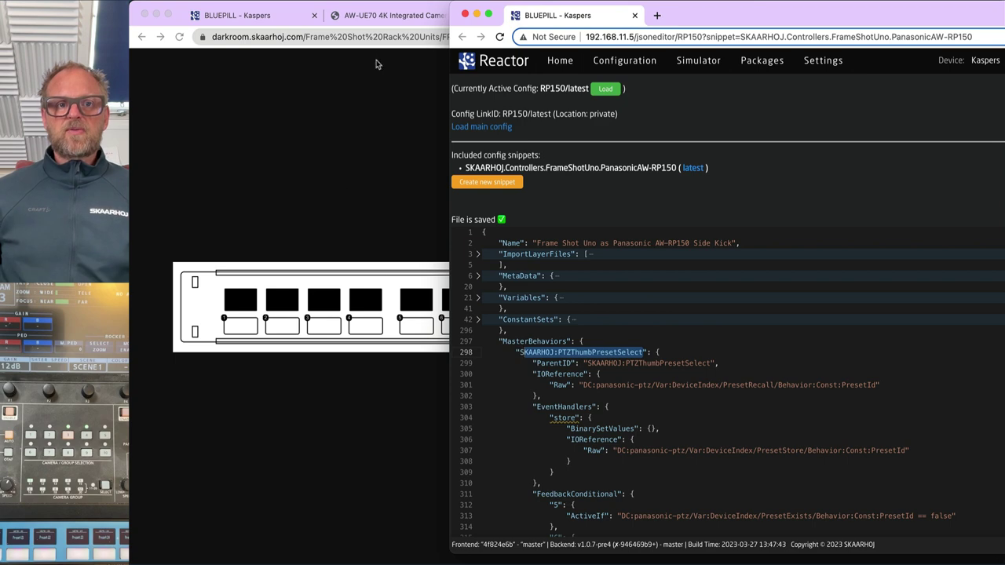
click(358, 90)
click(227, 12)
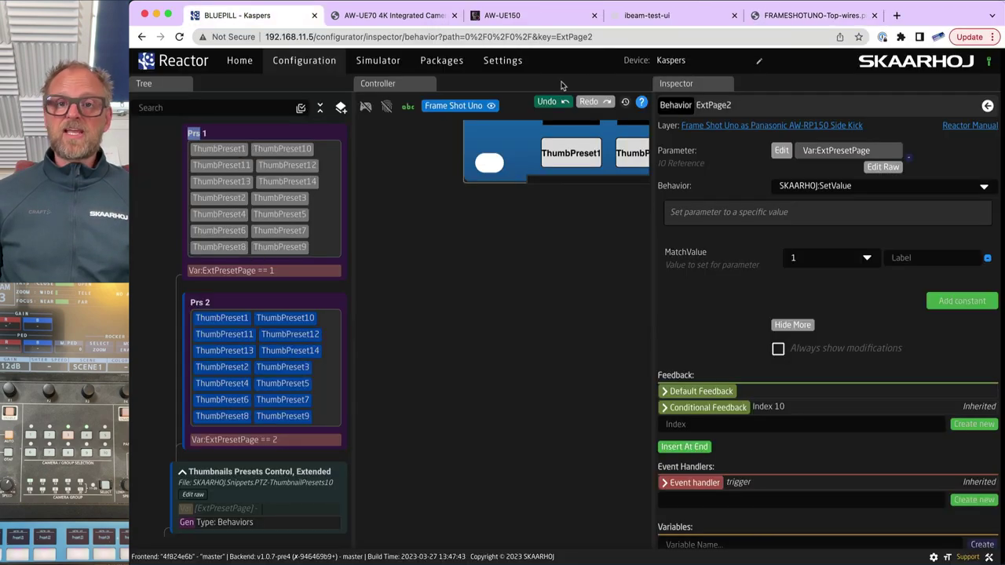
scroll(240, 486, down, 3)
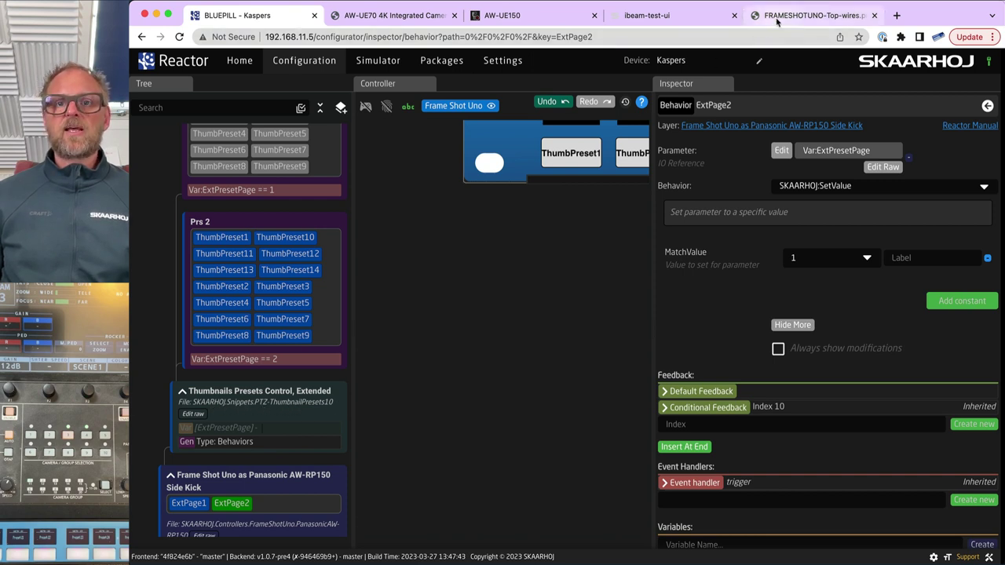
Return to the raw layer JSON, expand ImportLayerFiles and follow the link to SKAARHOJ.Snippets.PTZ-ThumbnailPresets10.
click(809, 15)
click(237, 16)
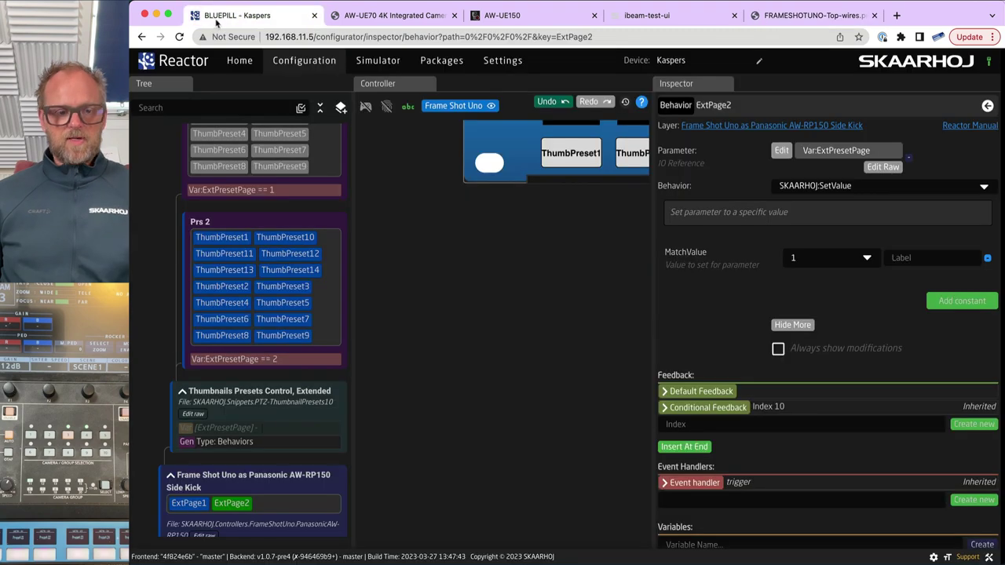
key(super+grave)
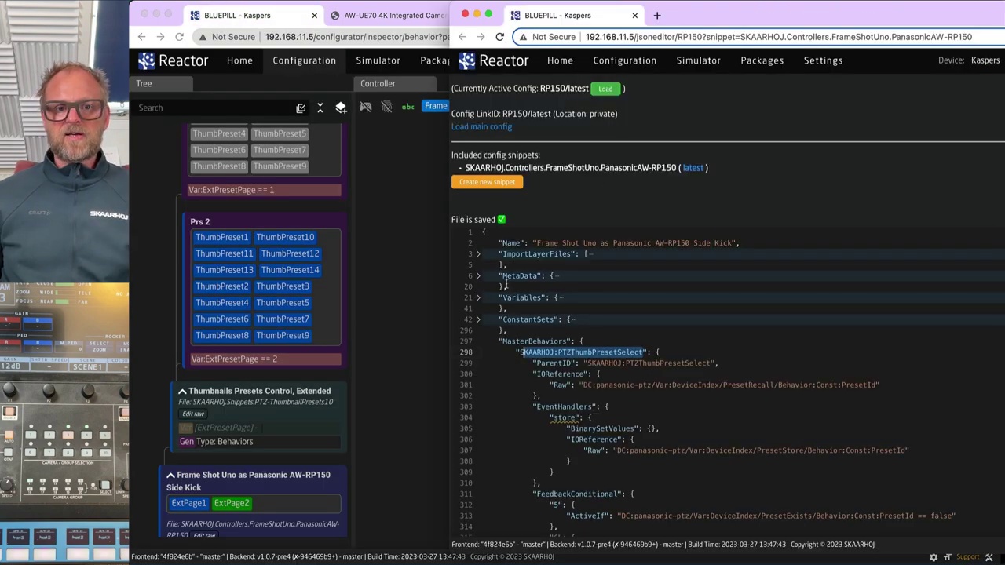
click(478, 254)
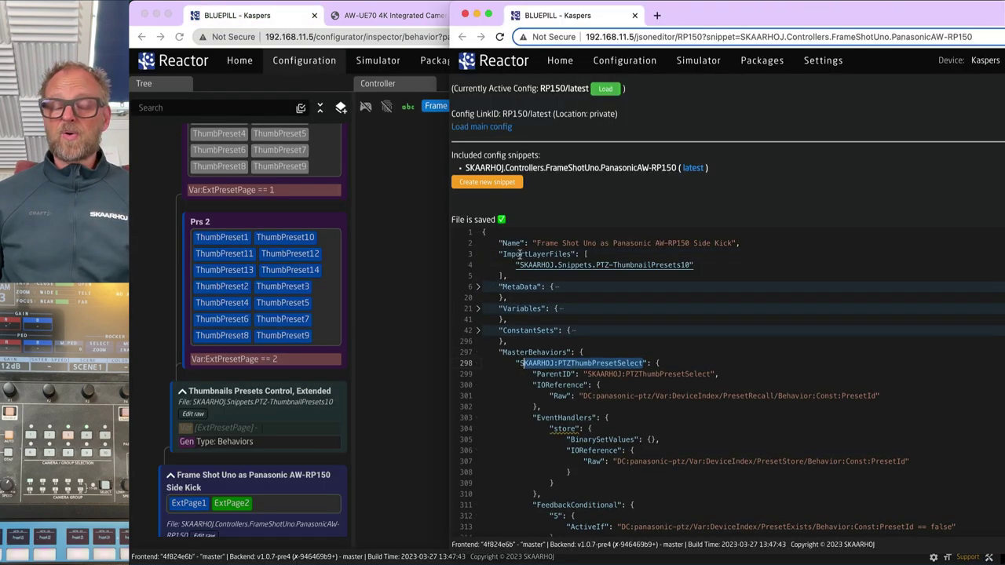
mouse_move(520, 256)
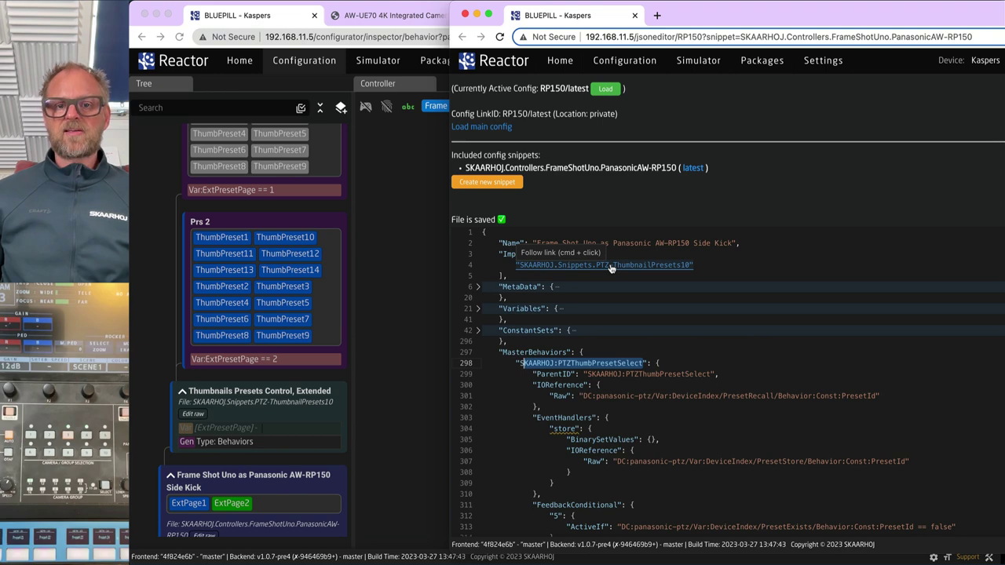
super+click(611, 267)
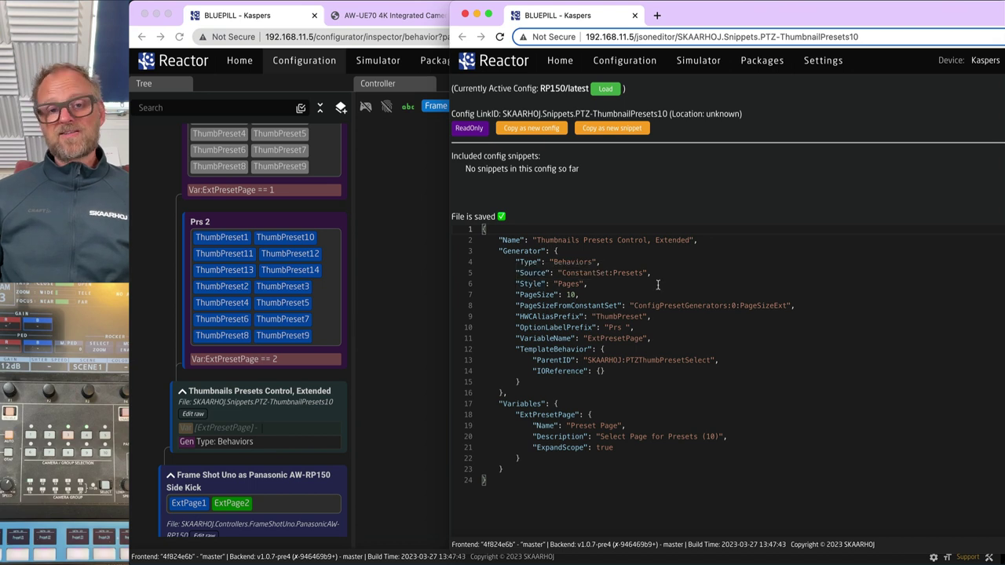
Highlight the generator's Behaviors type and its PageSizeFromConstantSet reference to ConfigPresetGenerators, and locate that constant set in the configuration tree.
scroll(305, 248, up, 2)
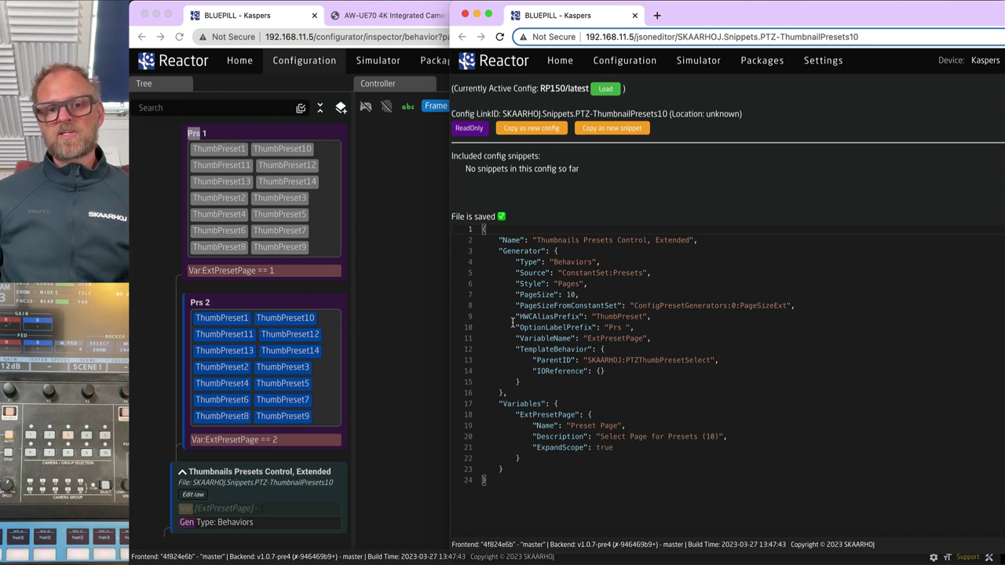
double_click(573, 262)
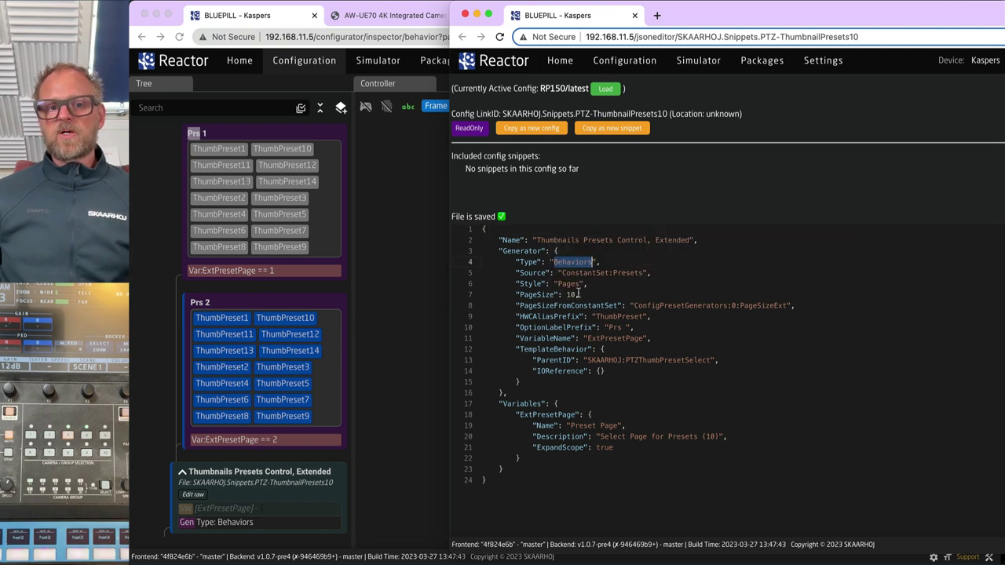
drag(584, 294, 802, 303)
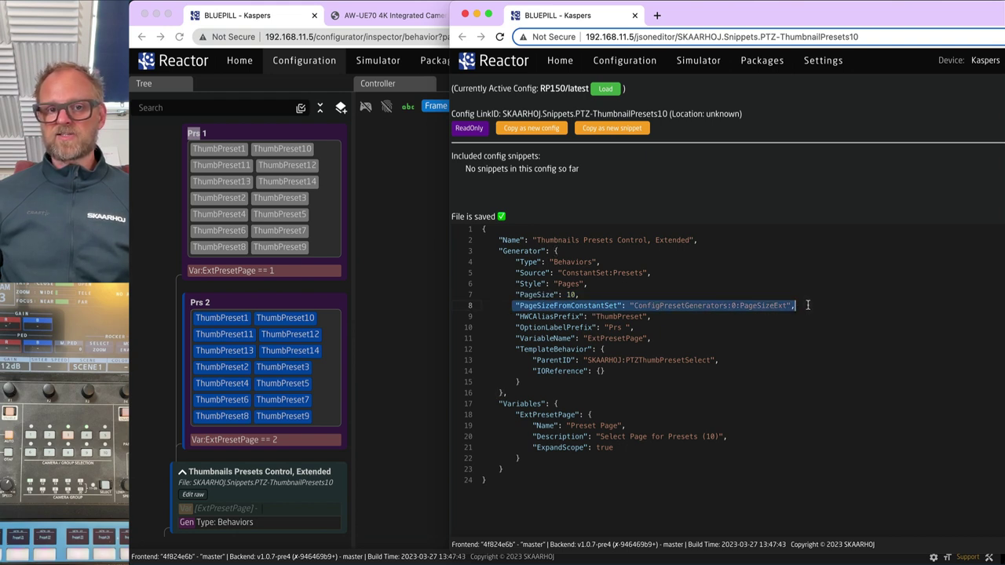
double_click(680, 307)
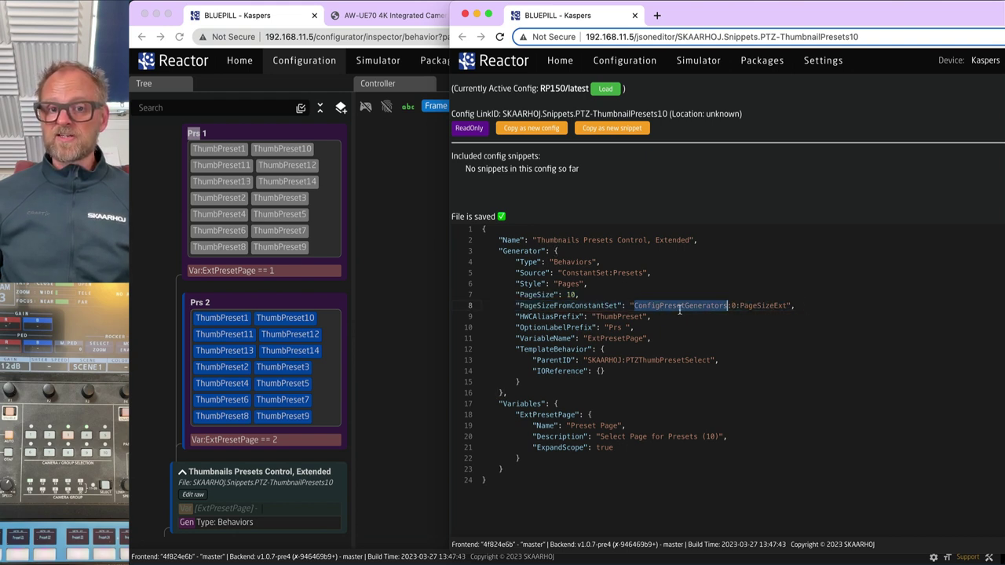
scroll(180, 454, down, 6)
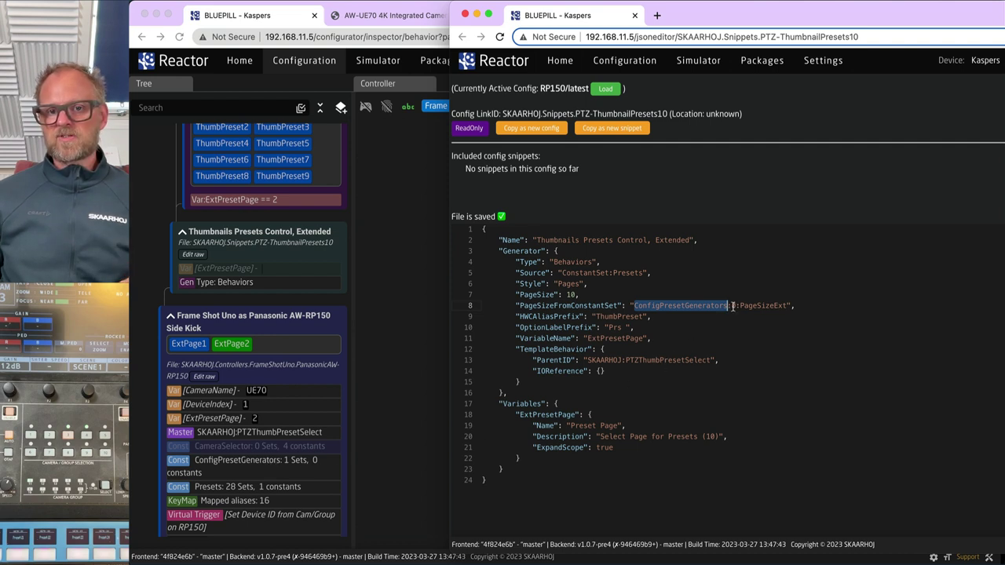
mouse_move(733, 307)
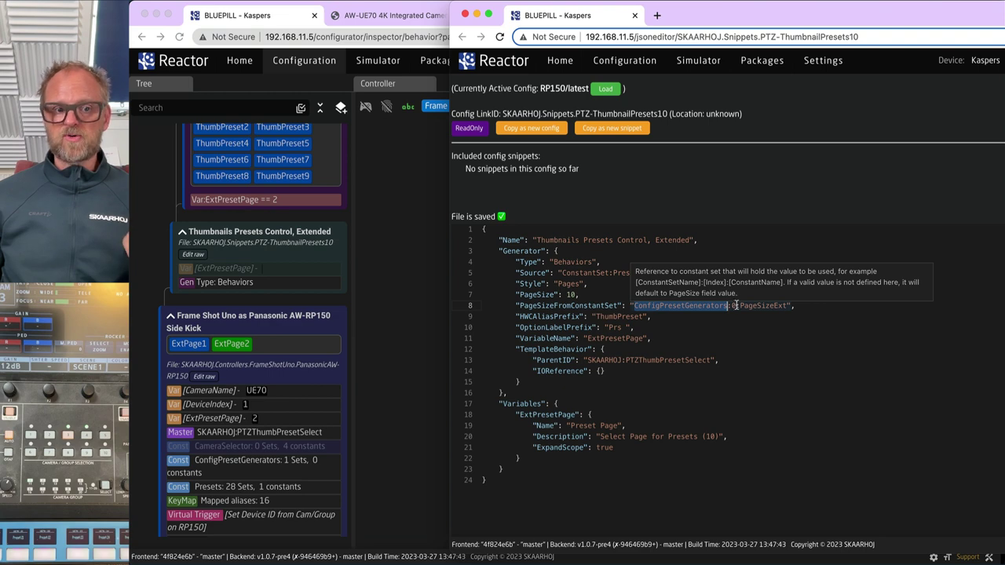
Open the ConfigPresetGenerators constant set in the inspector, show its JSON and highlight the first set, PageSizeExt and its value.
click(271, 462)
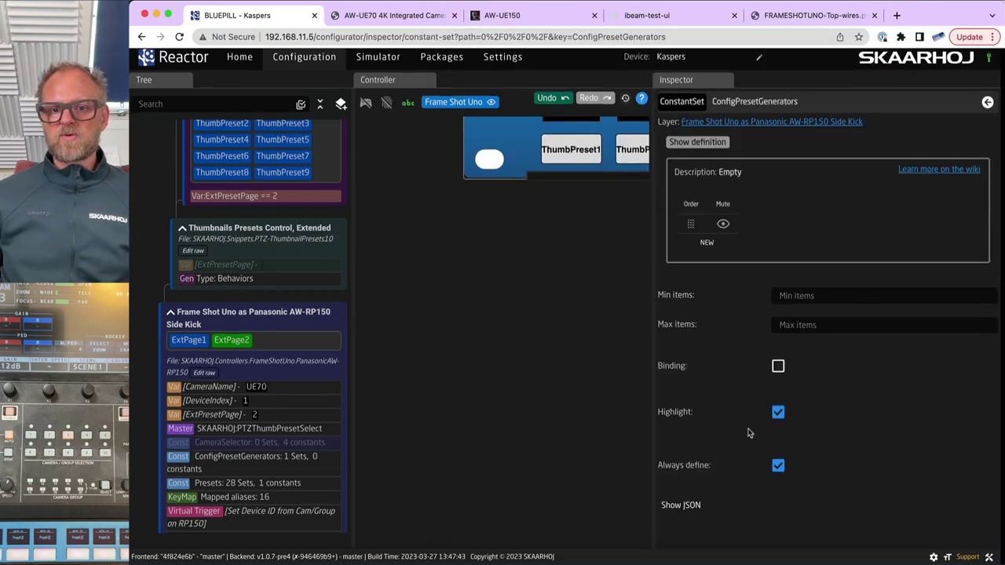
click(682, 507)
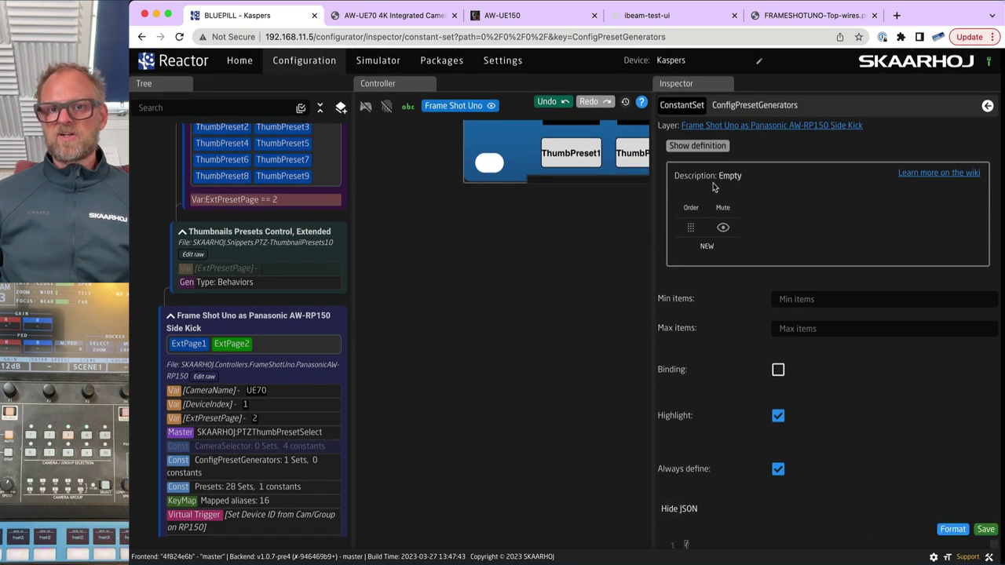
scroll(836, 438, down, 5)
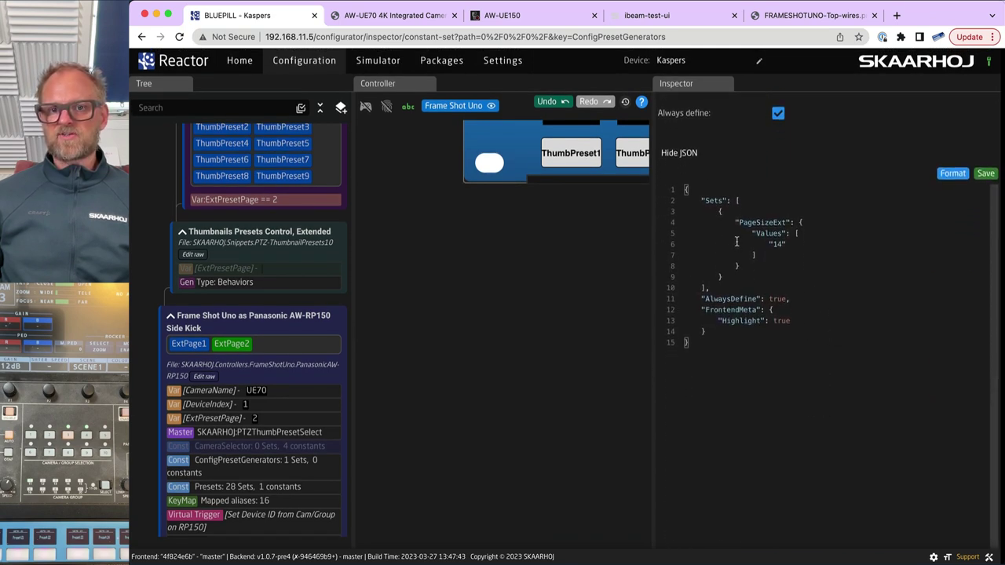
mouse_move(716, 208)
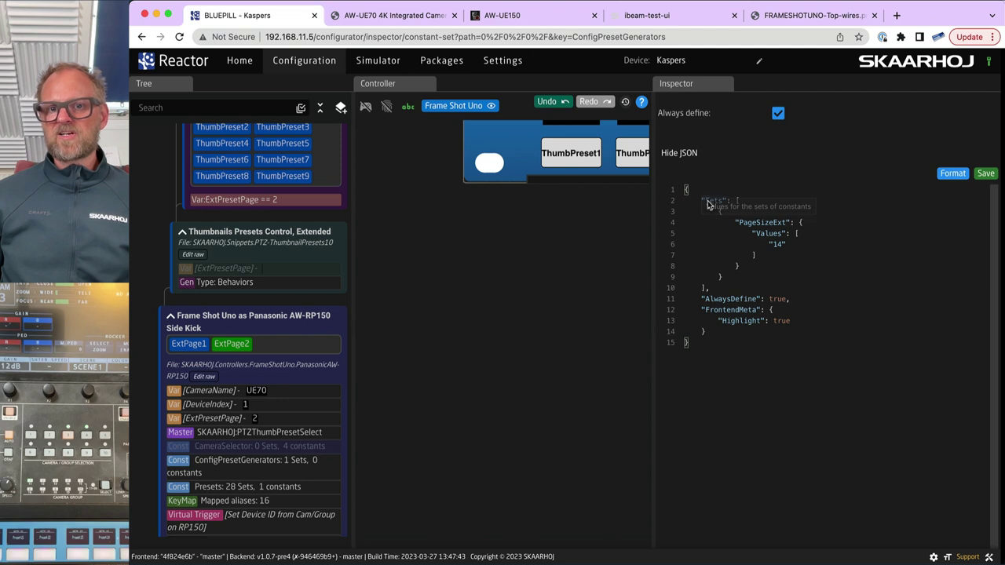
drag(717, 212, 737, 274)
double_click(749, 223)
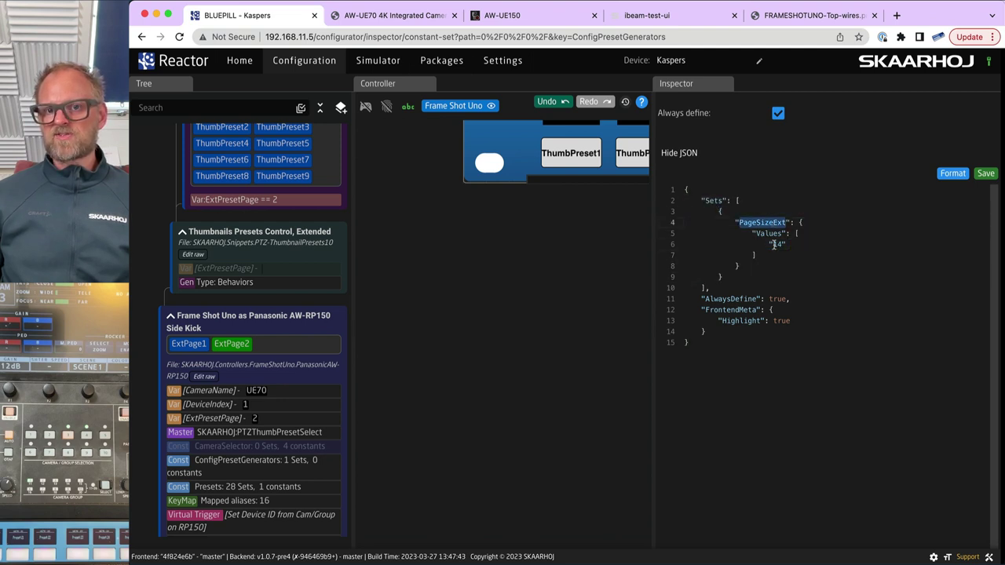
triple_click(778, 245)
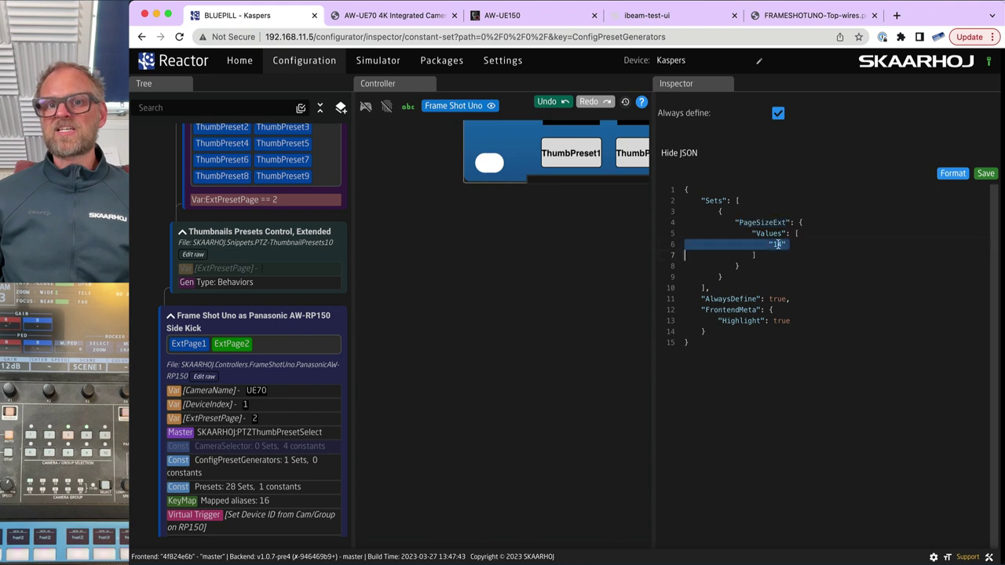
scroll(328, 235, up, 3)
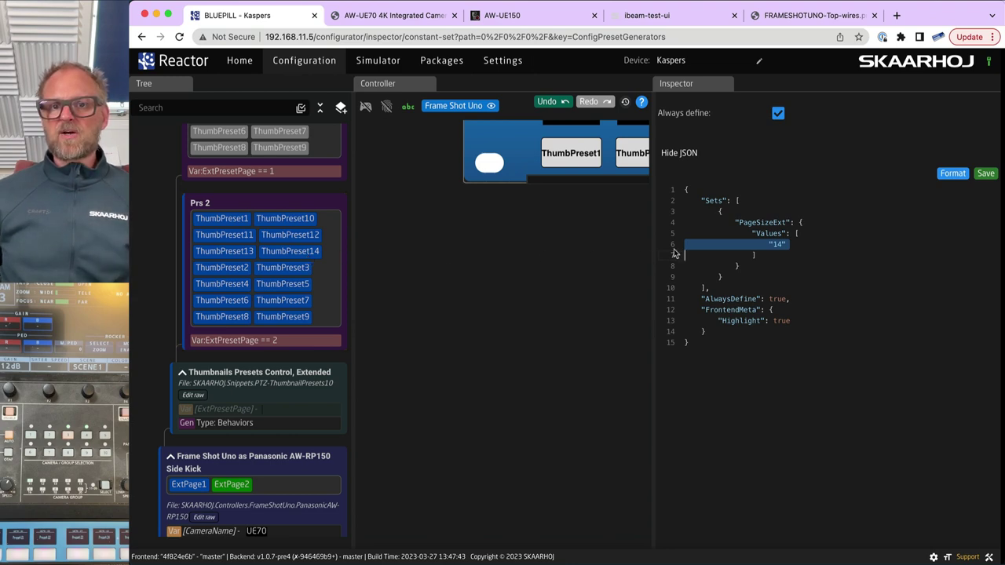
Back in the snippet JSON, highlight PageSizeExt, the PageSizeFromConstantSet and PageSize lines, and the ThumbPreset HWCAliasPrefix value.
key(super+grave)
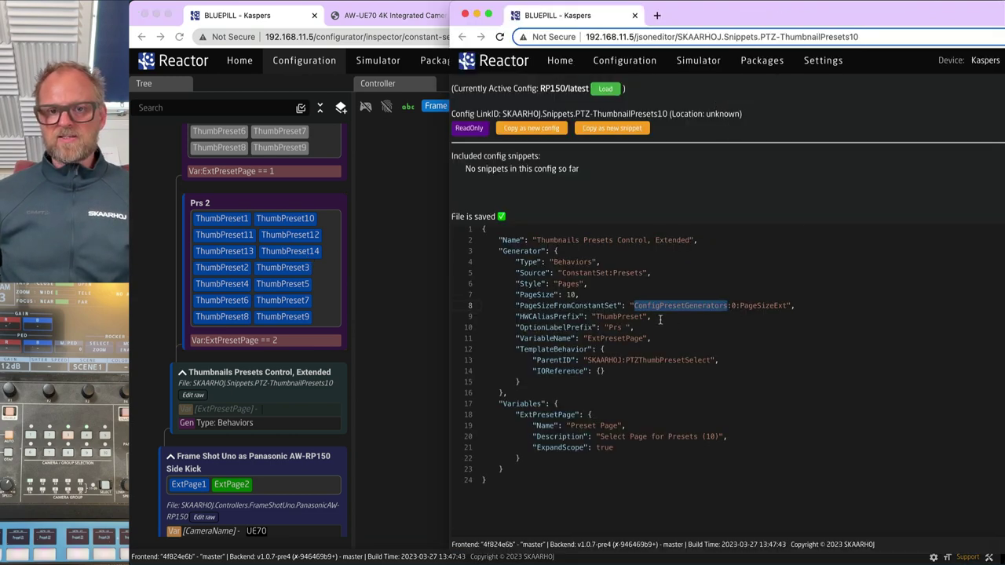
double_click(780, 306)
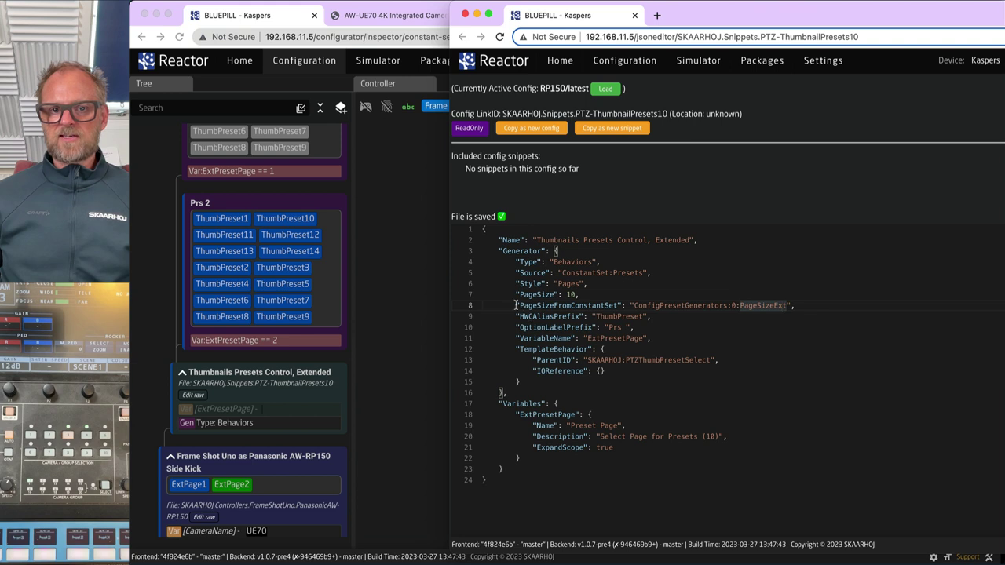
drag(516, 305, 804, 306)
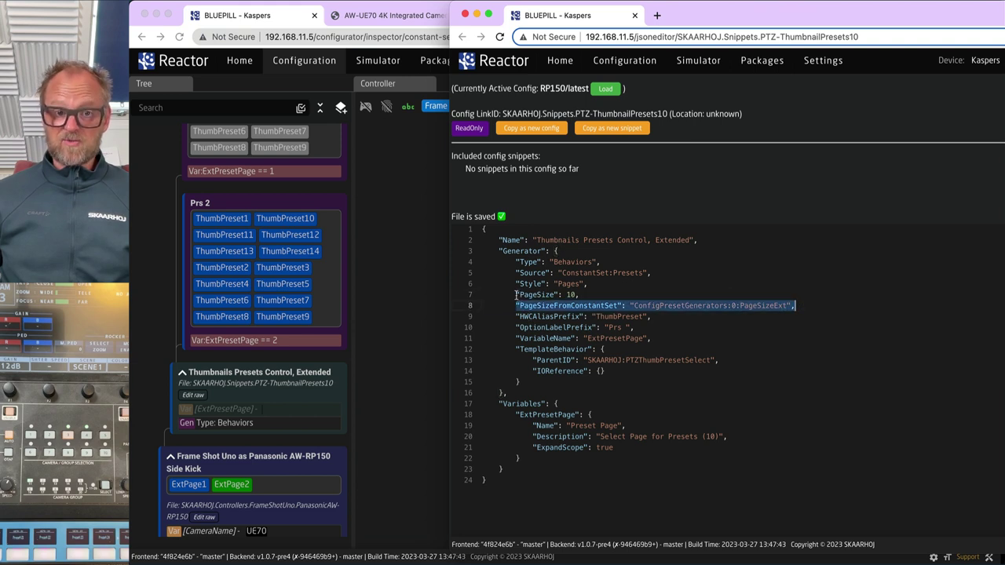
drag(516, 295, 595, 297)
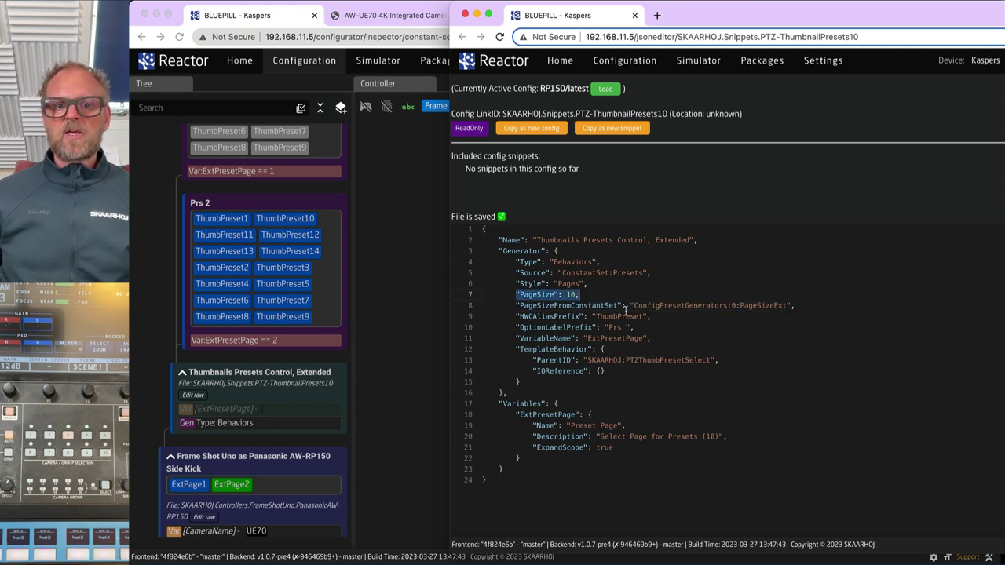
double_click(620, 316)
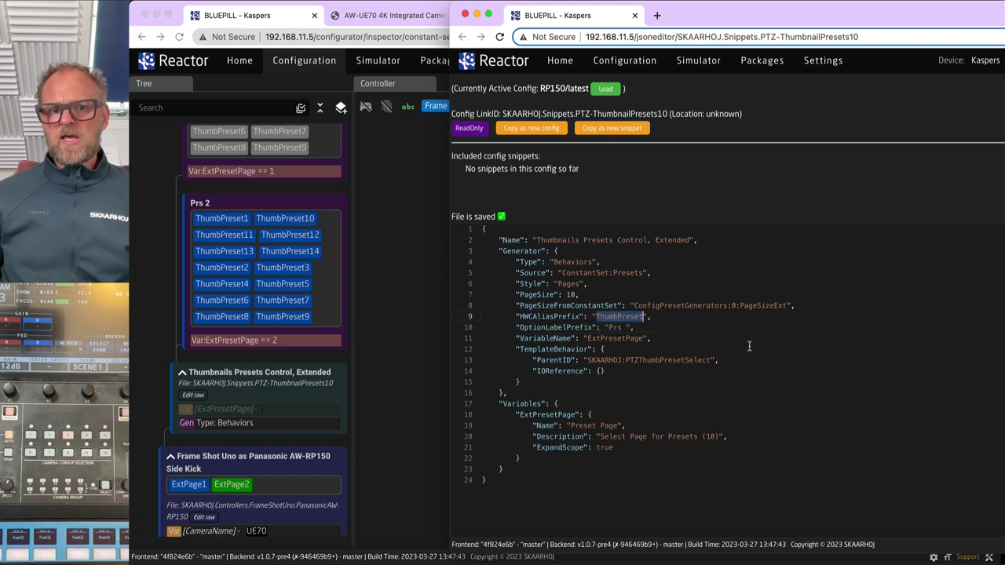
In the snippet JSON, highlight the ExtPresetPage variable name, the whole Variables block and its ExpandScope line.
double_click(617, 338)
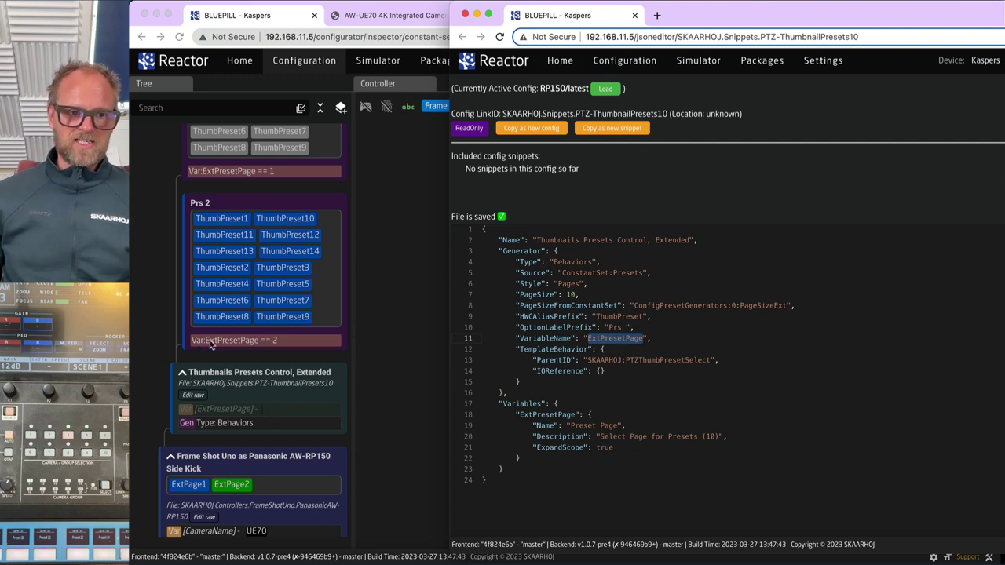
scroll(236, 342, up, 2)
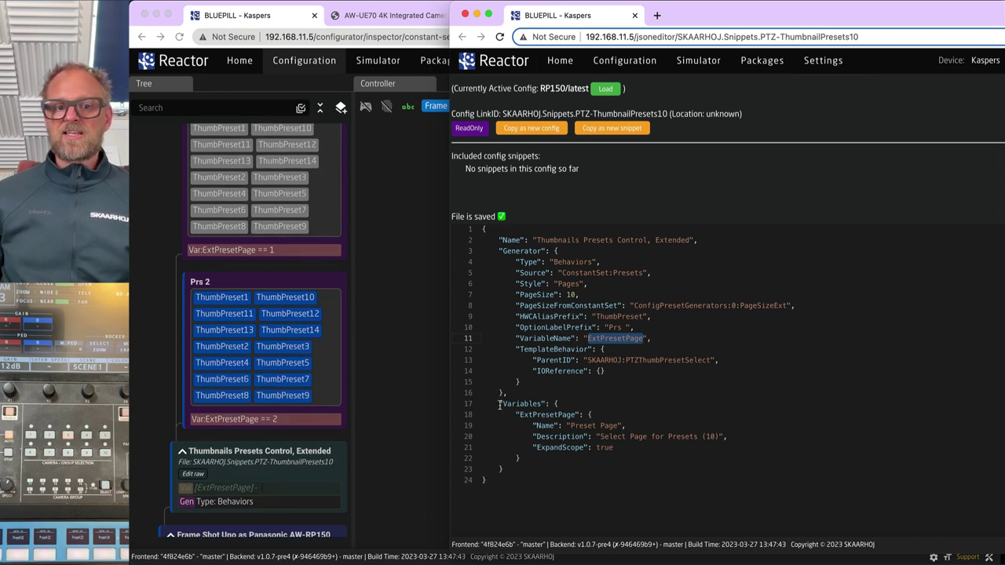
drag(500, 404, 522, 470)
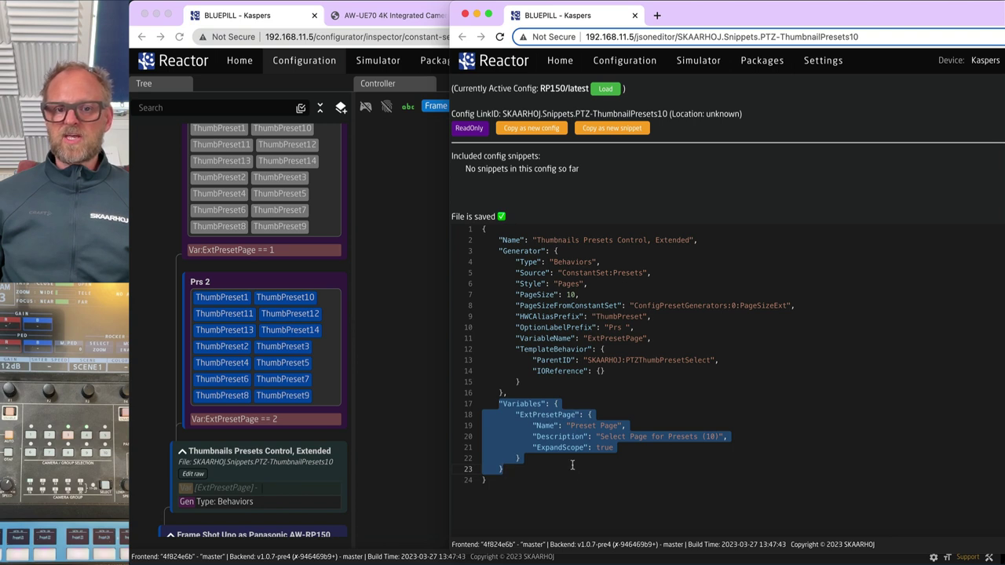
drag(533, 447, 618, 446)
Locate the ExtPresetPage variable in the tree's Frame Shot Uno as Panasonic AW-RP150 Side Kick layer, and return to the snippet JSON.
scroll(239, 446, down, 8)
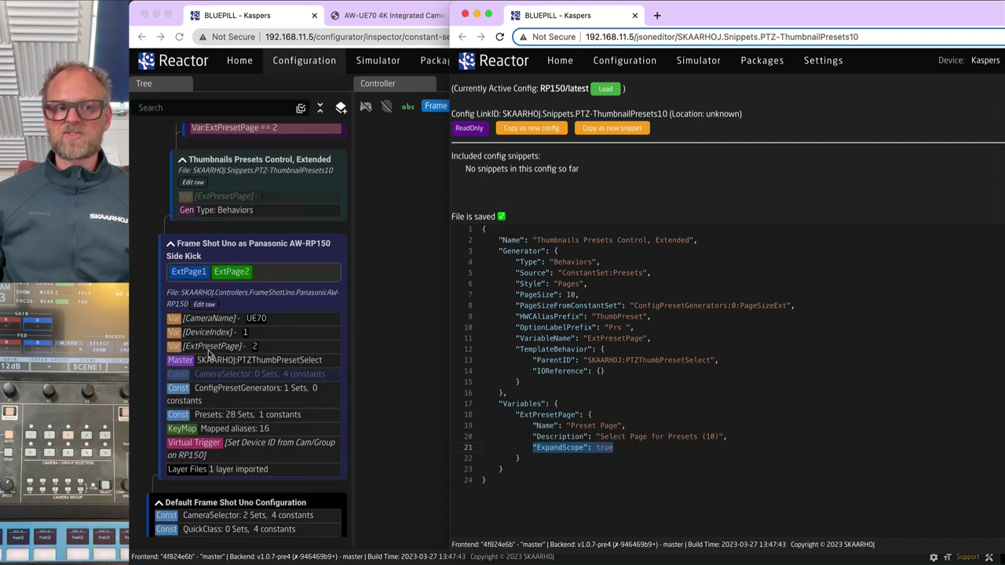
click(202, 351)
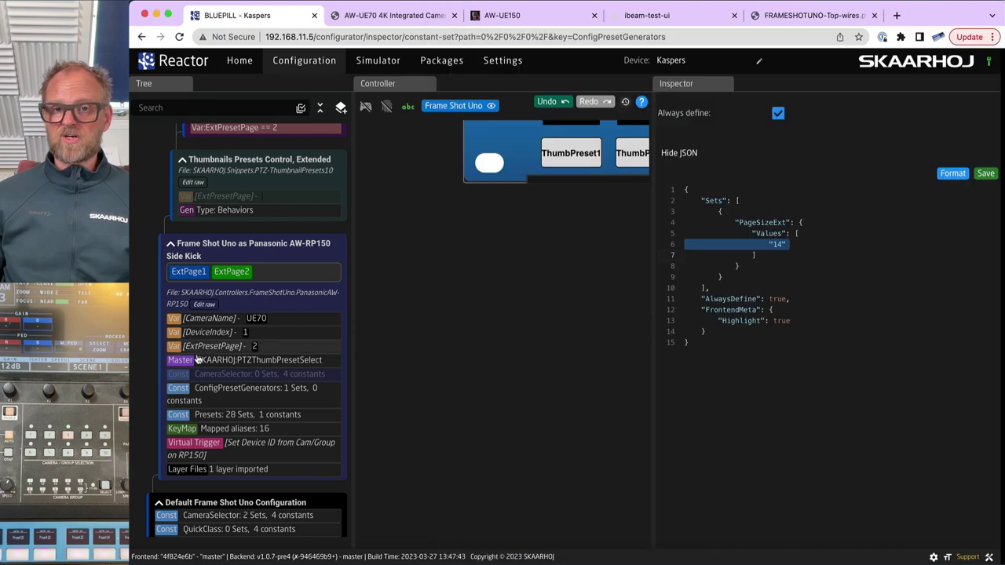
key(super+grave)
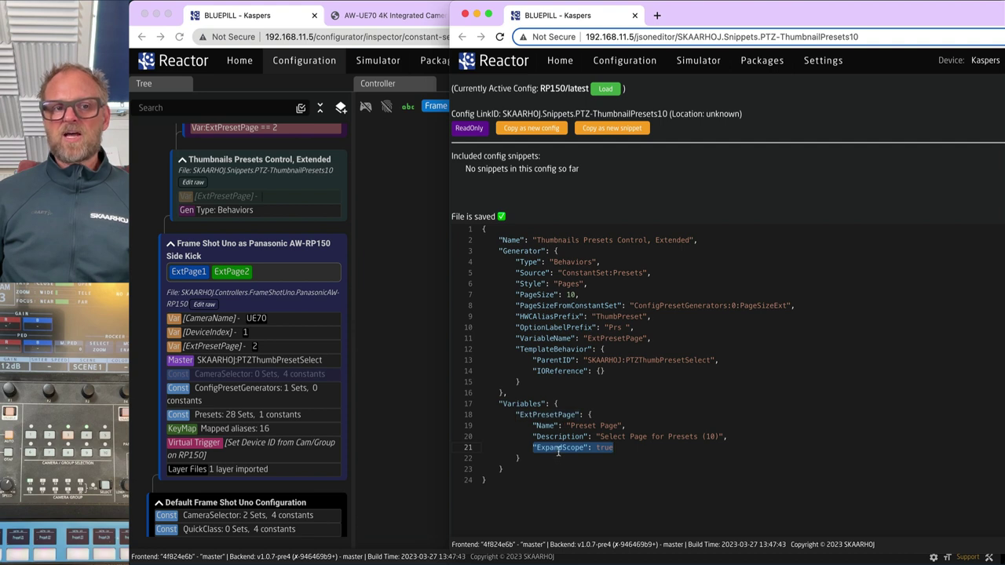
Highlight the generator's ConstantSet:Presets source line and open the Presets constant set from the configuration tree in the inspector.
mouse_move(560, 453)
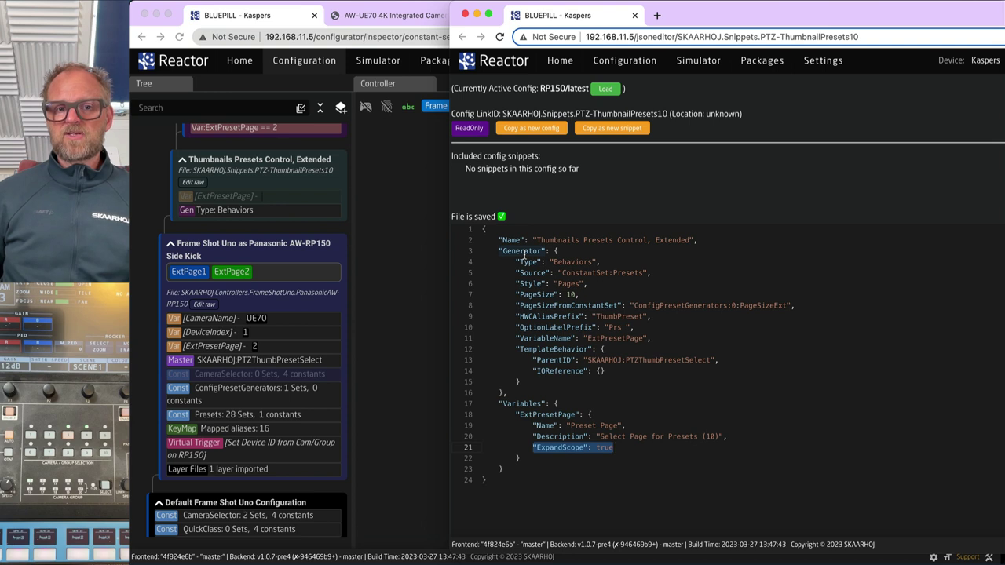
mouse_move(531, 282)
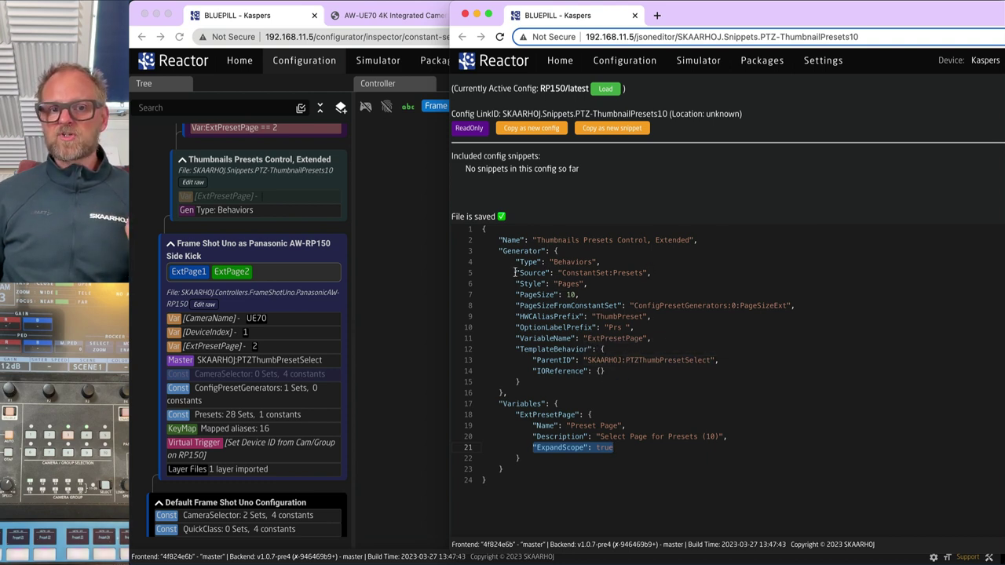
drag(664, 275, 516, 274)
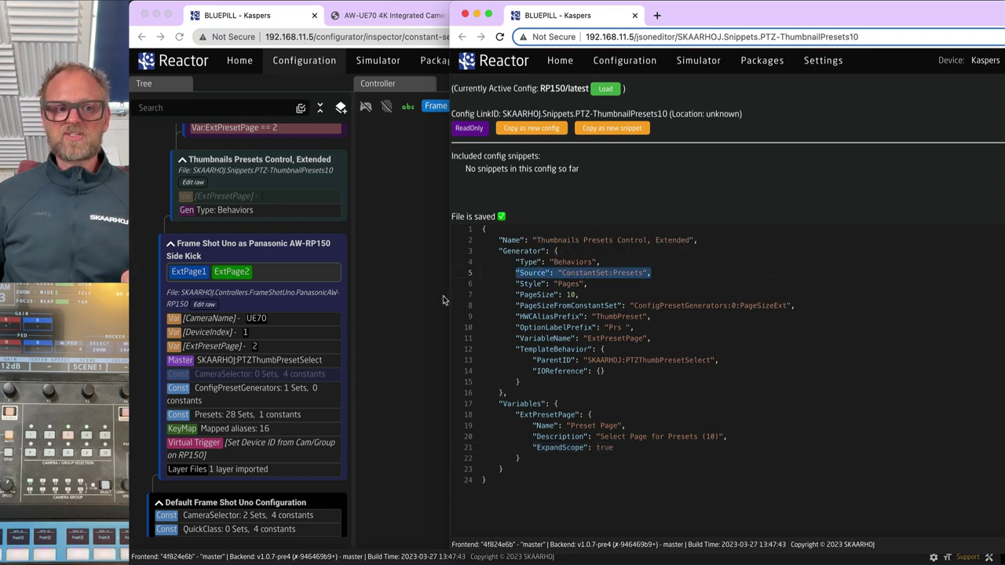
click(210, 420)
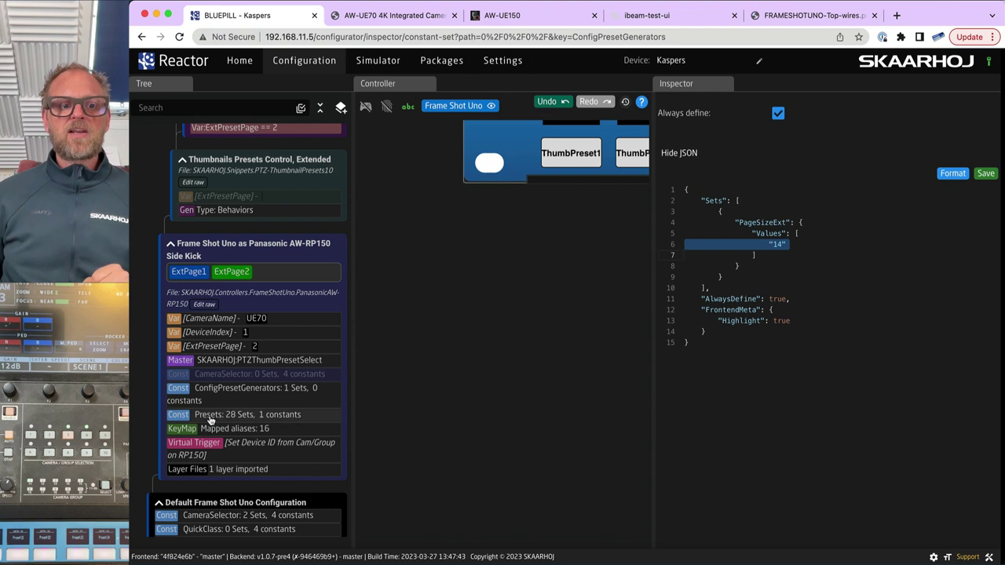
click(211, 420)
Examine the Preset ID list of the Presets constant set and its JSON through to the last set.
scroll(935, 357, down, 5)
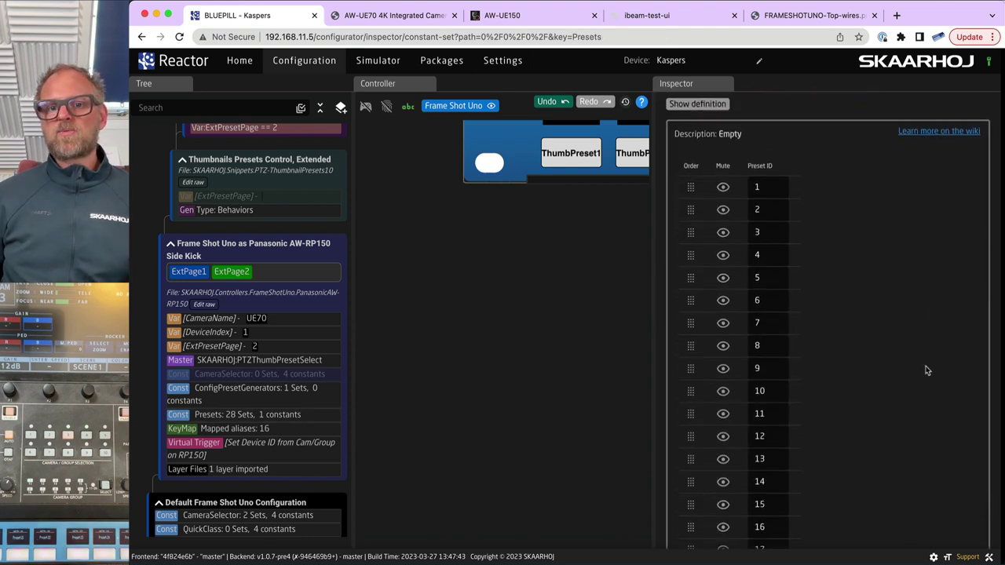
scroll(927, 370, down, 10)
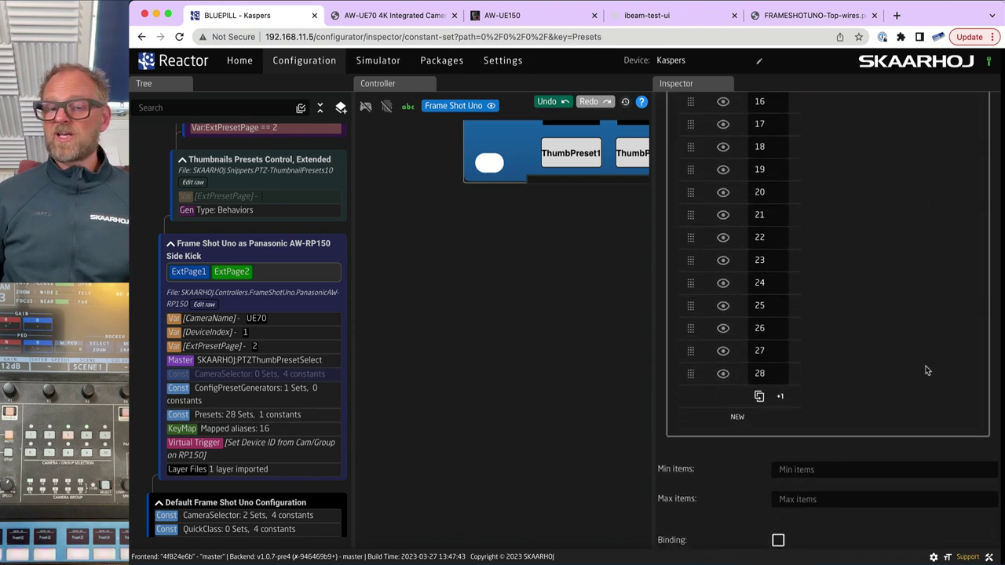
scroll(841, 456, down, 5)
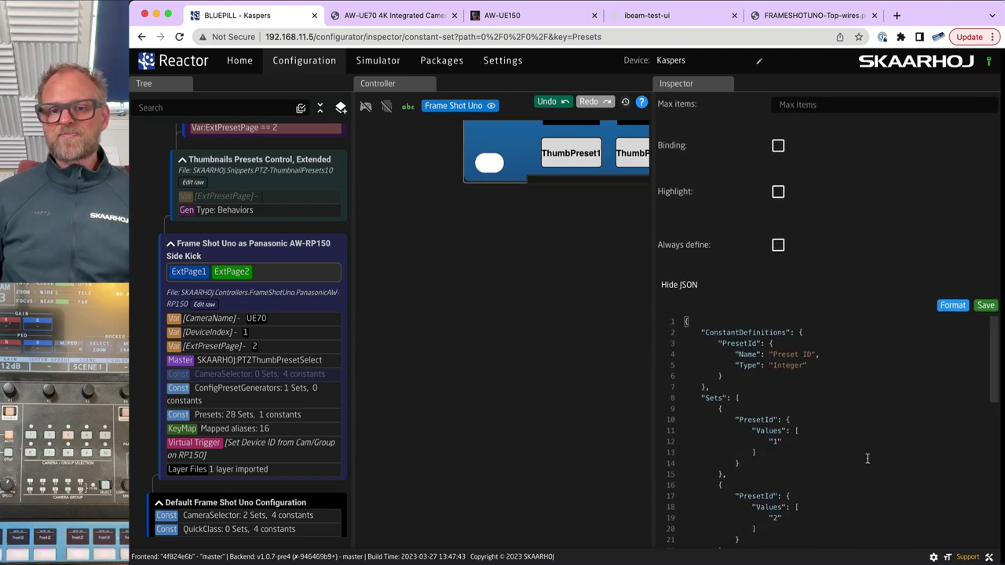
scroll(831, 432, up, 5)
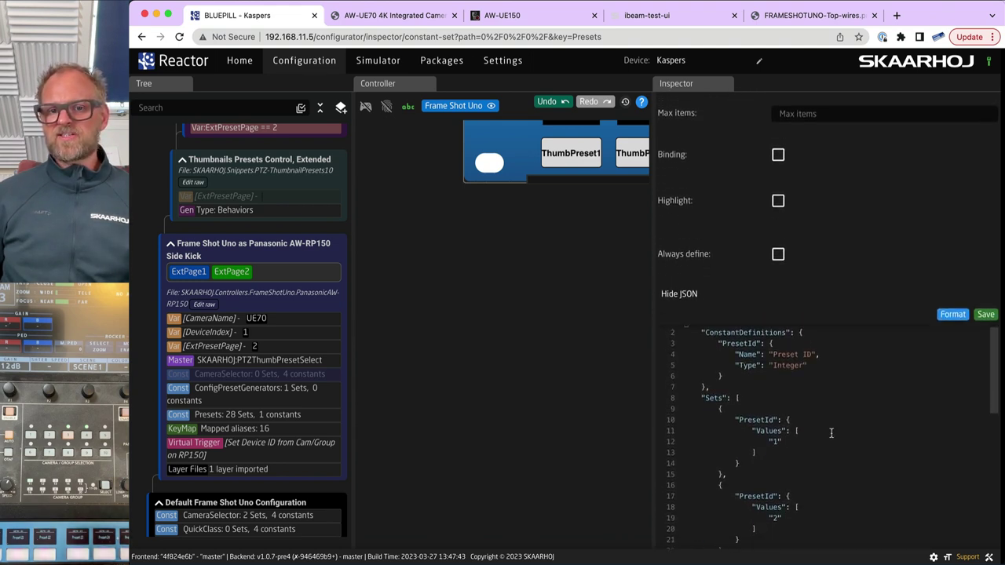
scroll(833, 434, down, 20)
scroll(833, 434, down, 15)
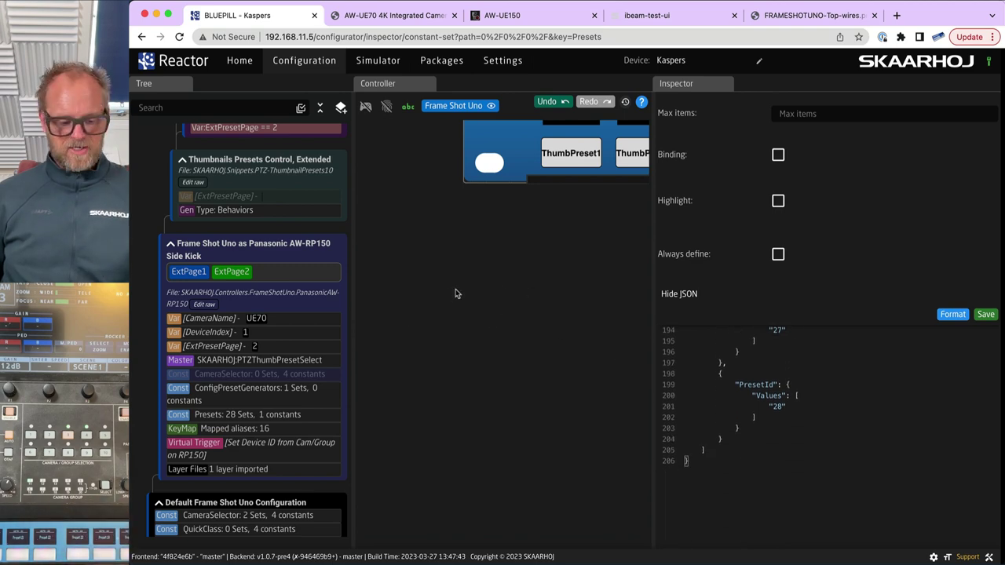
Compare the generator's source line in the snippet JSON with the ExtPage keys and generated preset pages in the tree.
key(super+grave)
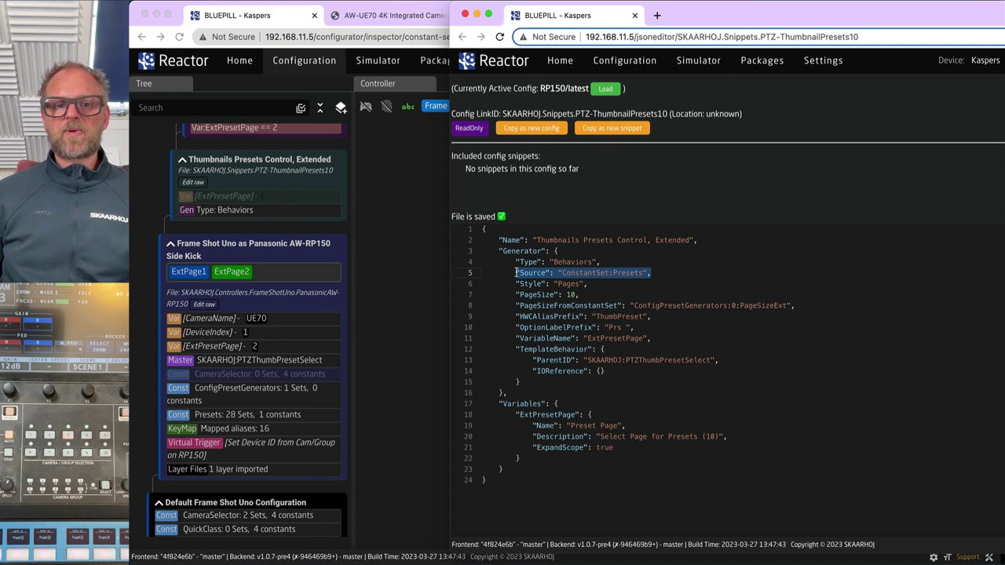
mouse_move(517, 274)
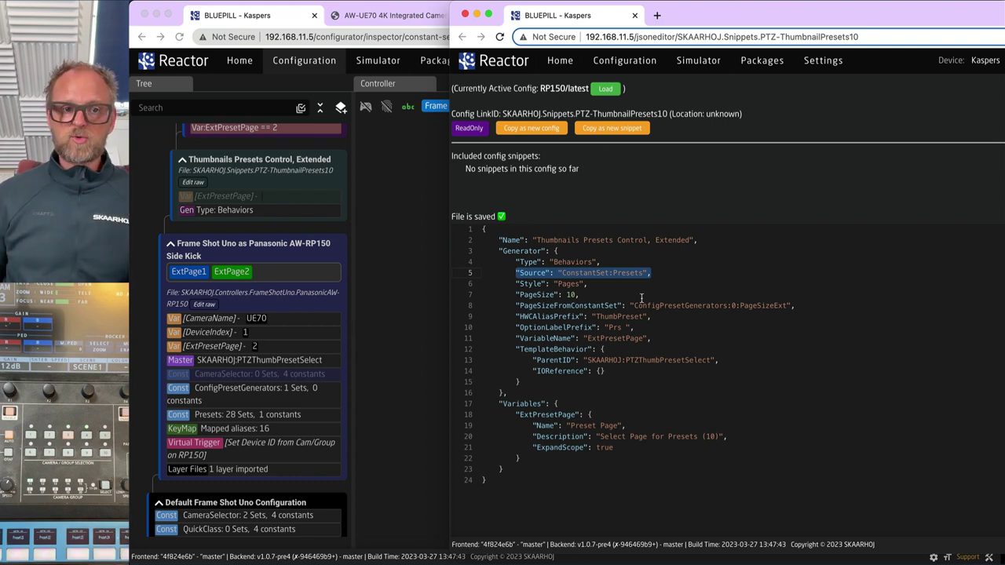
click(364, 291)
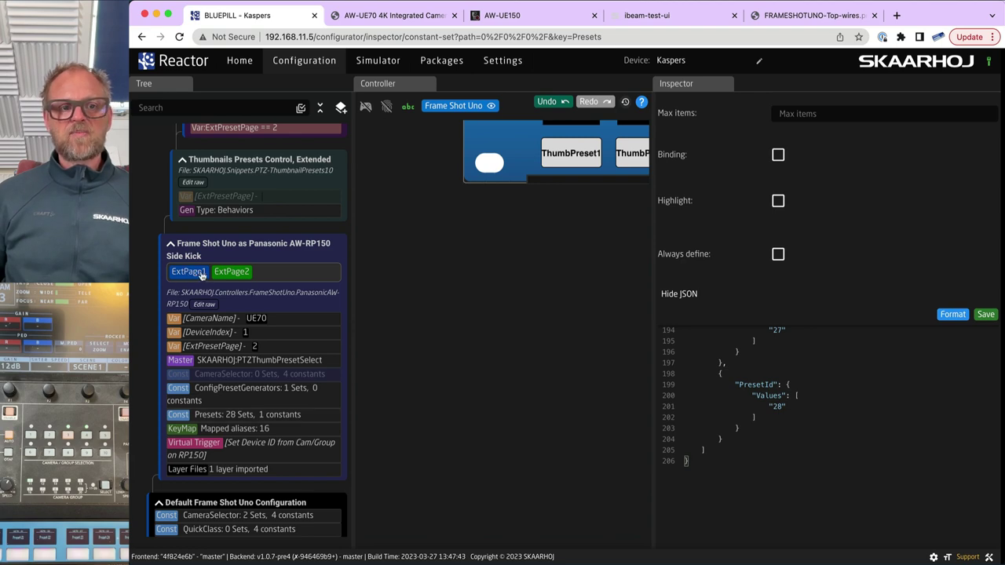
key(super+grave)
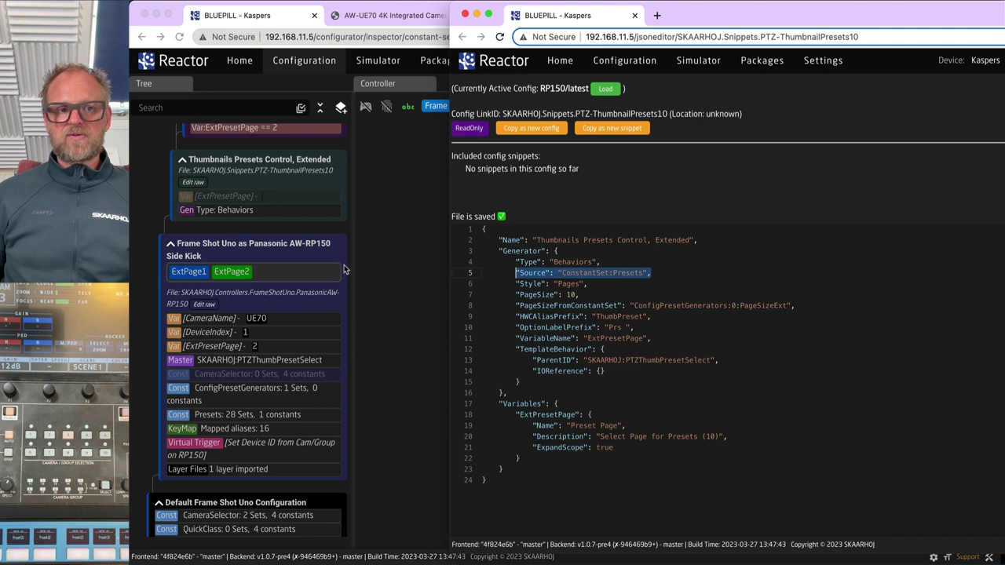
scroll(267, 253, up, 4)
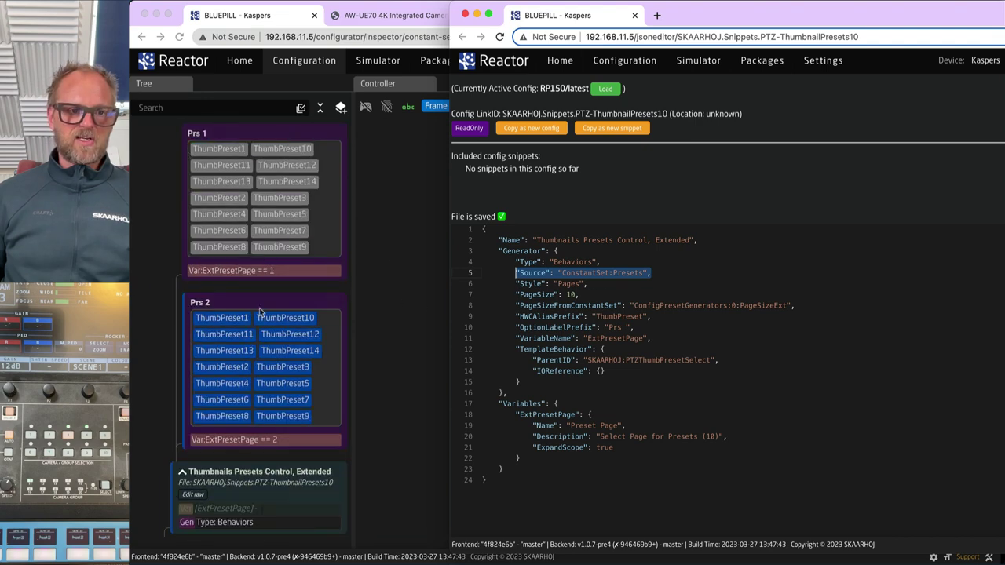
Append a copy of the last set to the Presets JSON, set its PresetId value to 29 and save the constant set.
click(285, 463)
scroll(330, 463, down, 1)
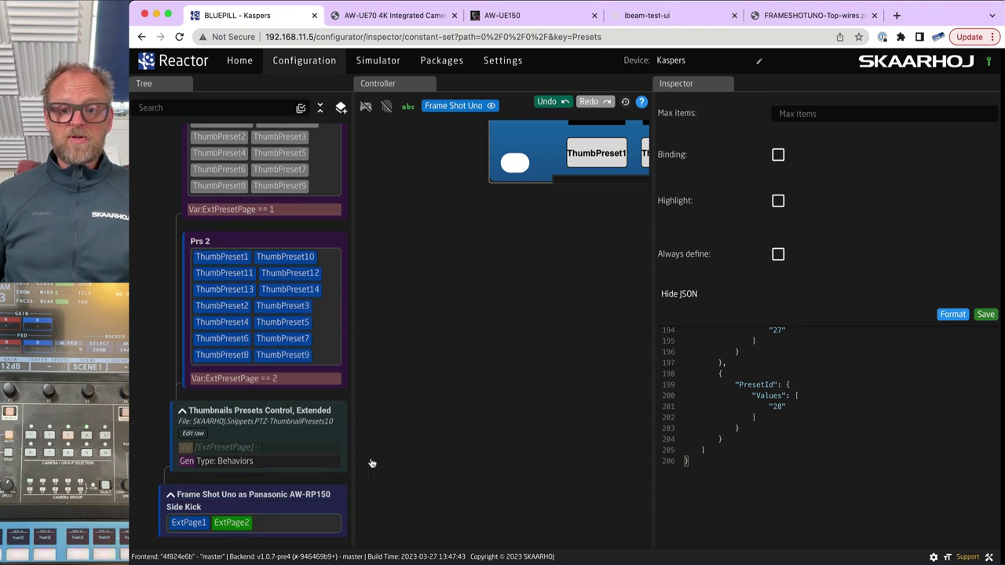
drag(721, 363, 744, 442)
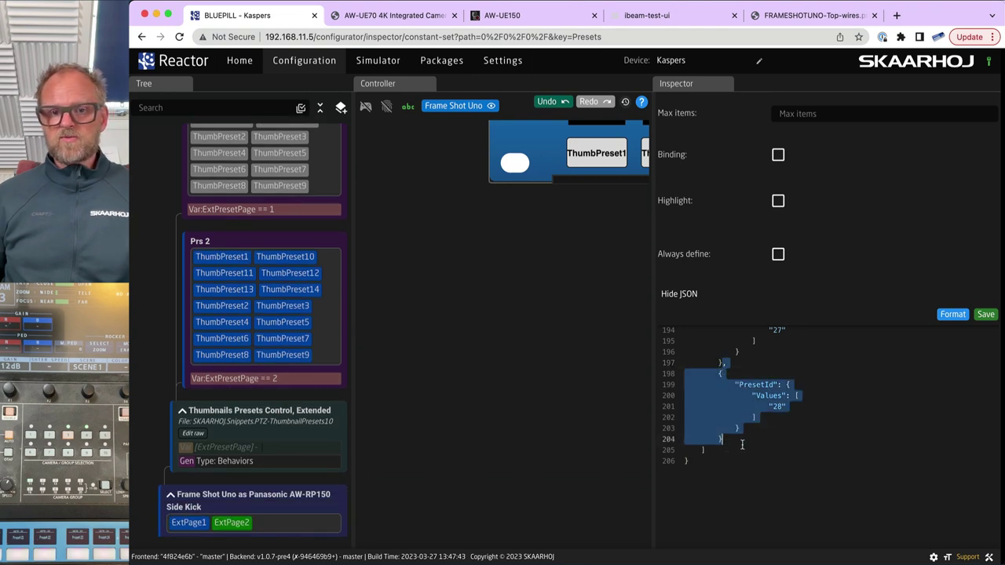
key(ctrl+c)
click(744, 441)
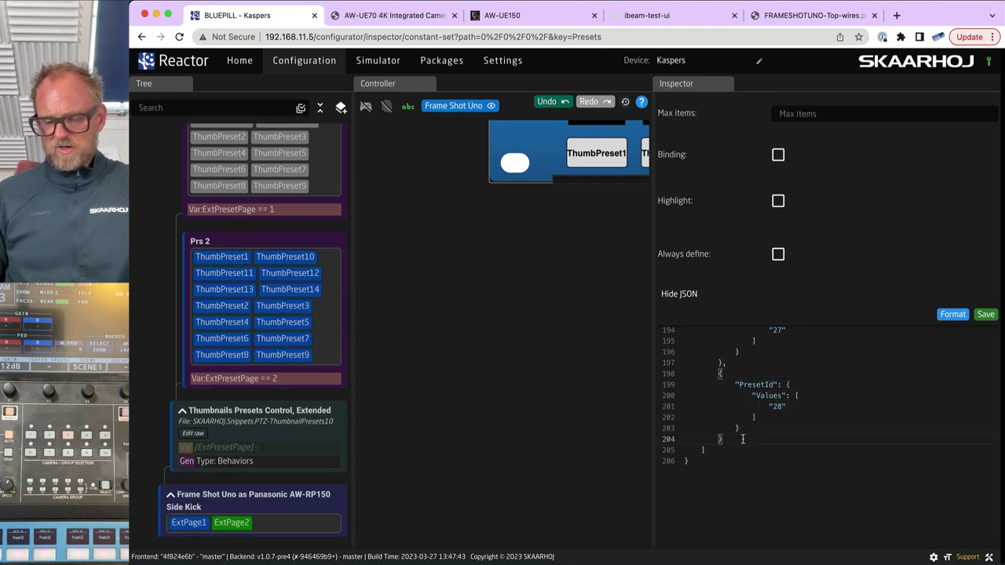
text(,)
key(ctrl+v)
click(781, 483)
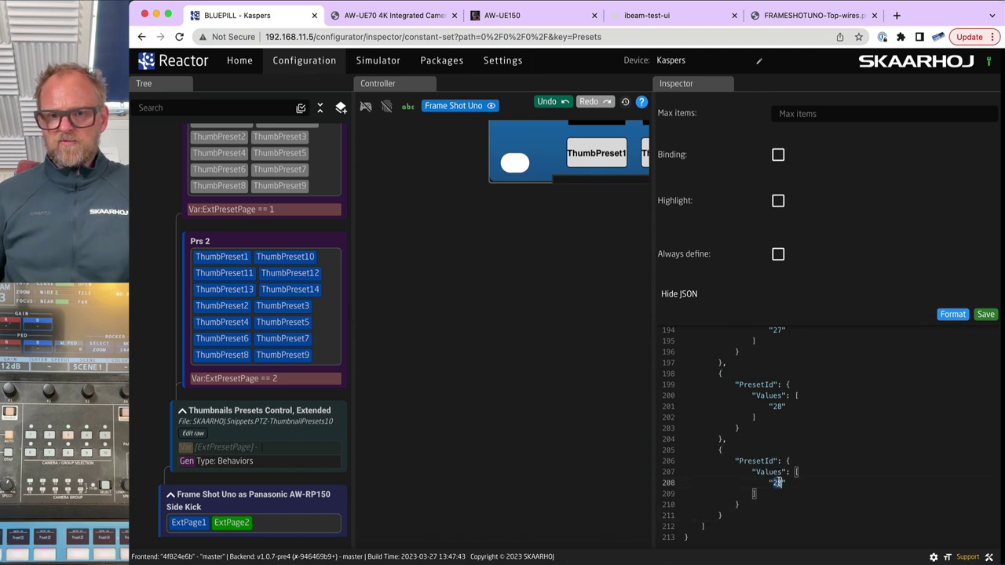
key(BackSpace)
text(9)
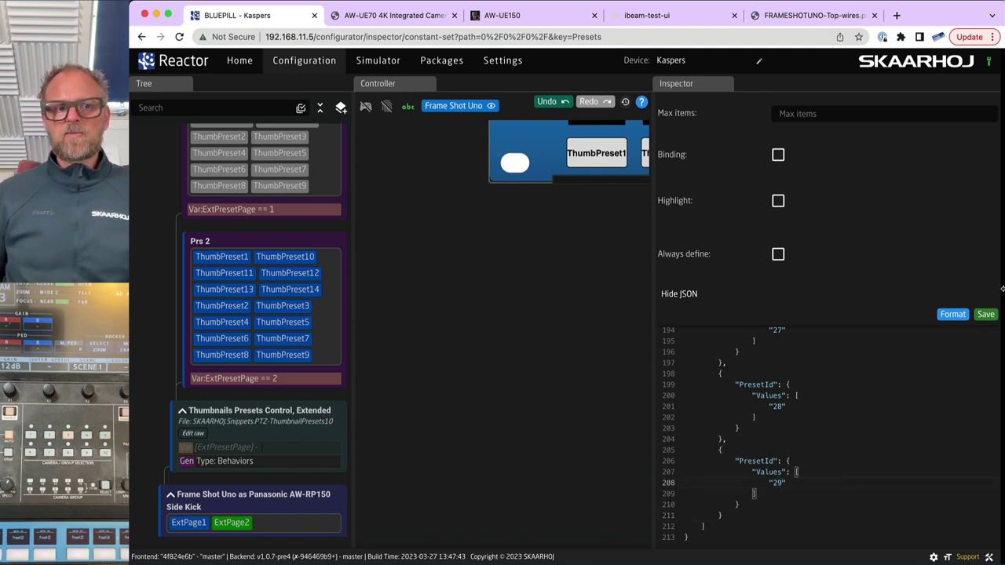
click(987, 314)
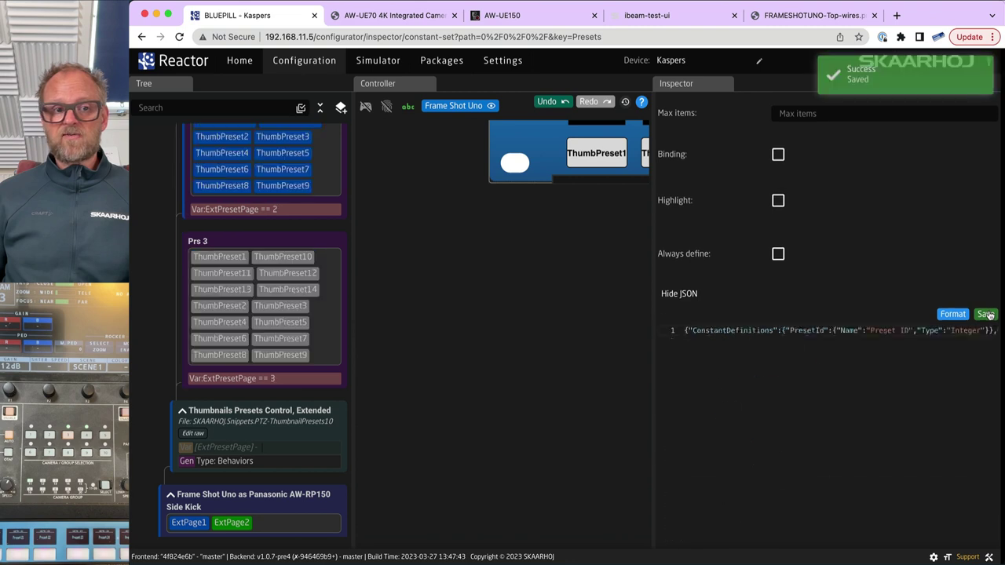
Review the generated pages Prs 1 through Prs 3 in the tree and bring back the snippet JSON.
scroll(299, 307, up, 3)
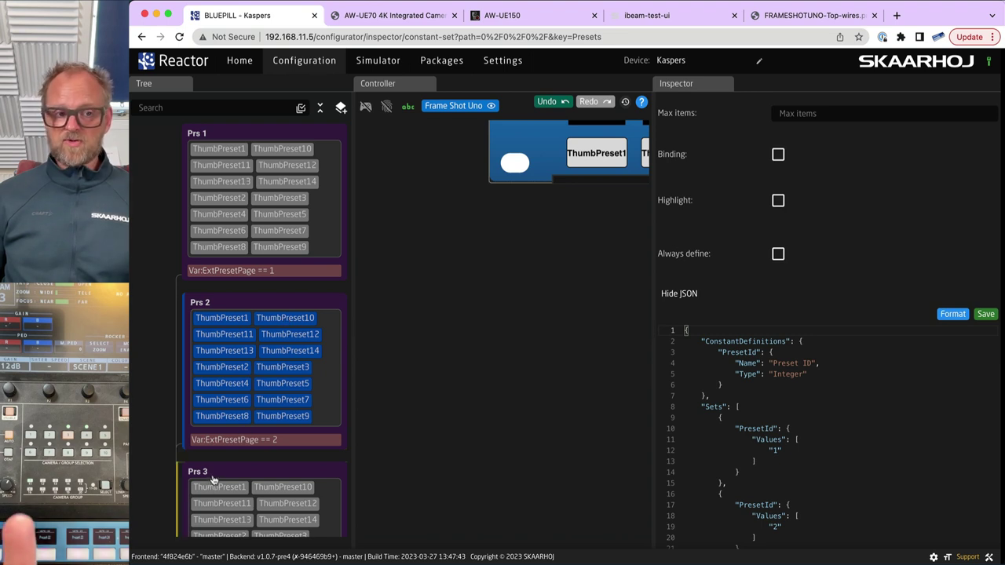
scroll(214, 473, down, 3)
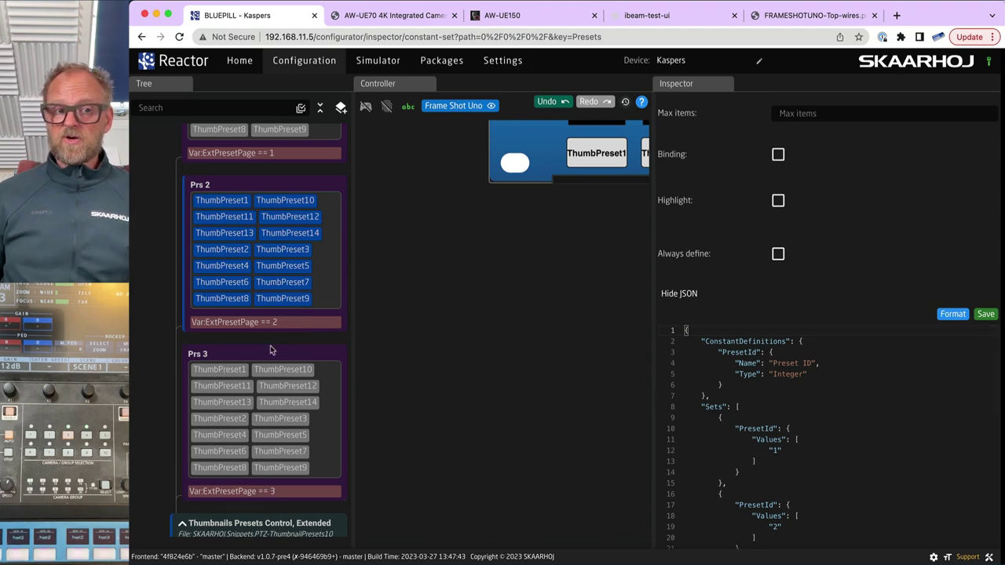
key(super+grave)
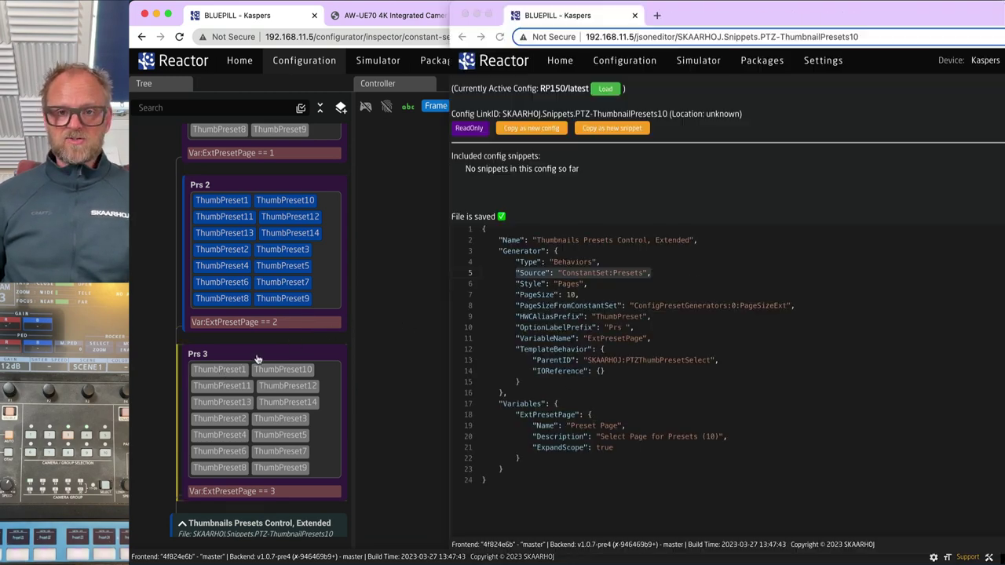
Highlight the generator's Source, VariableName and TemplateBehavior entries and the ThumbPreset HWCAliasPrefix value in the snippet JSON.
drag(516, 272, 551, 272)
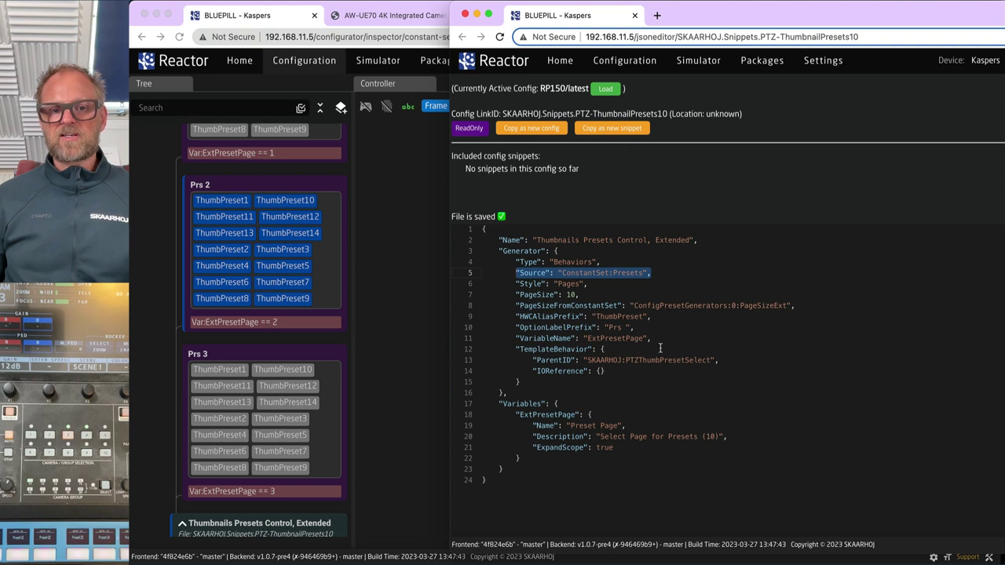
drag(515, 338, 681, 338)
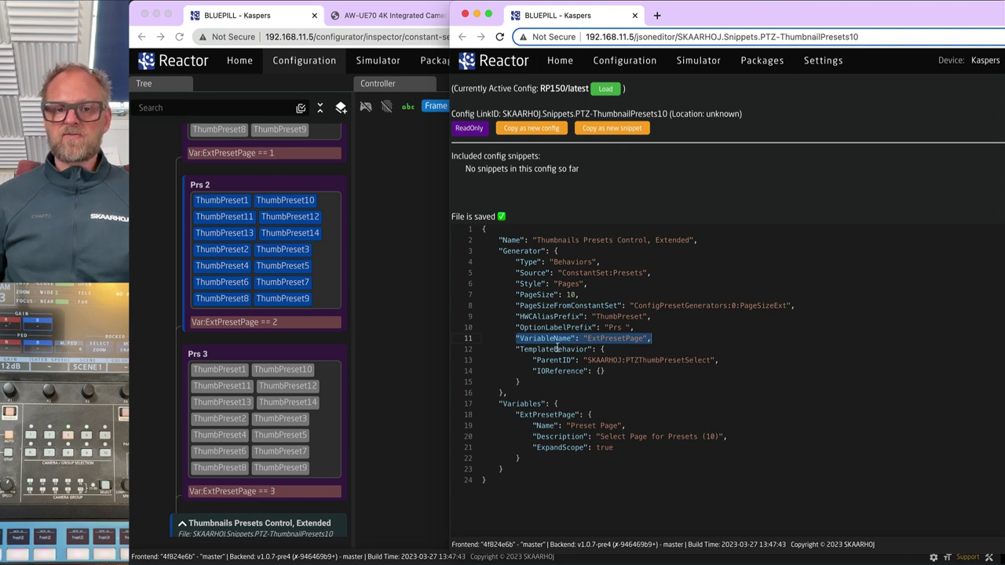
drag(516, 350, 442, 355)
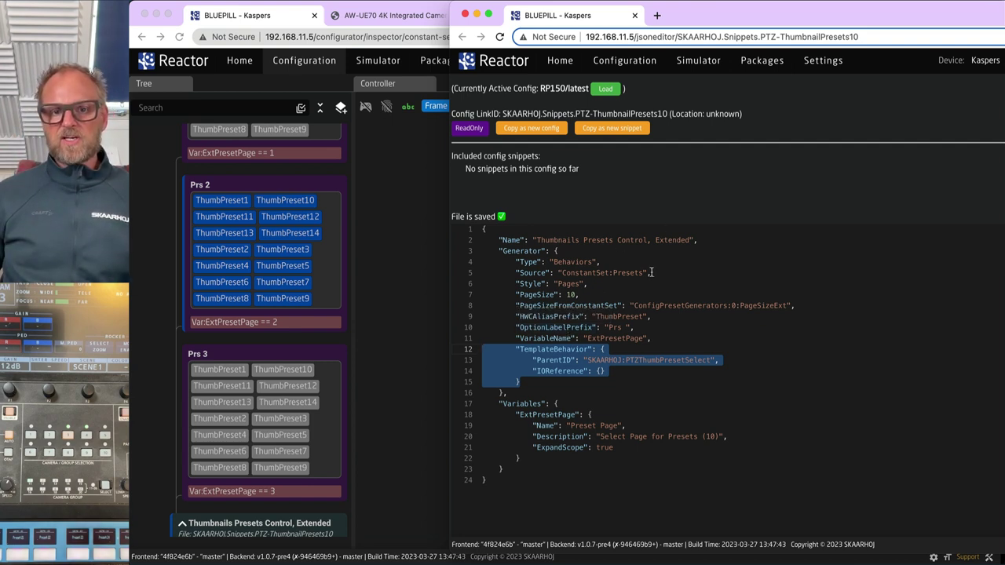
drag(651, 273, 516, 273)
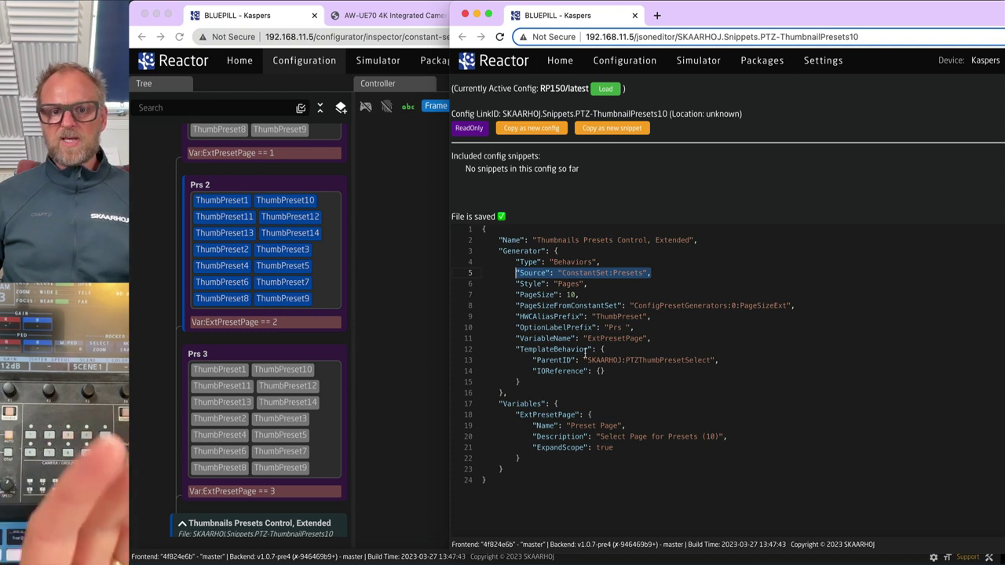
drag(651, 339, 519, 339)
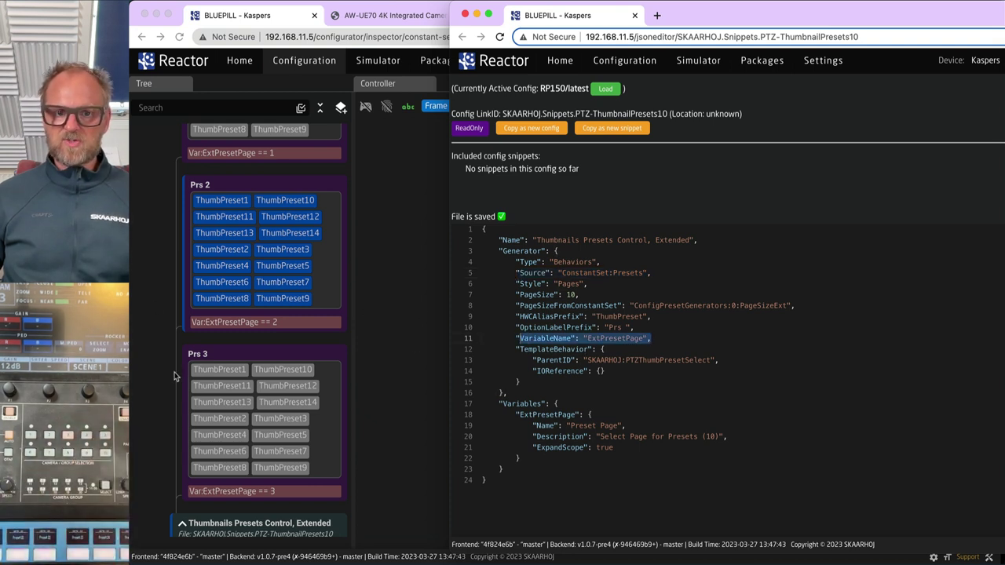
double_click(626, 317)
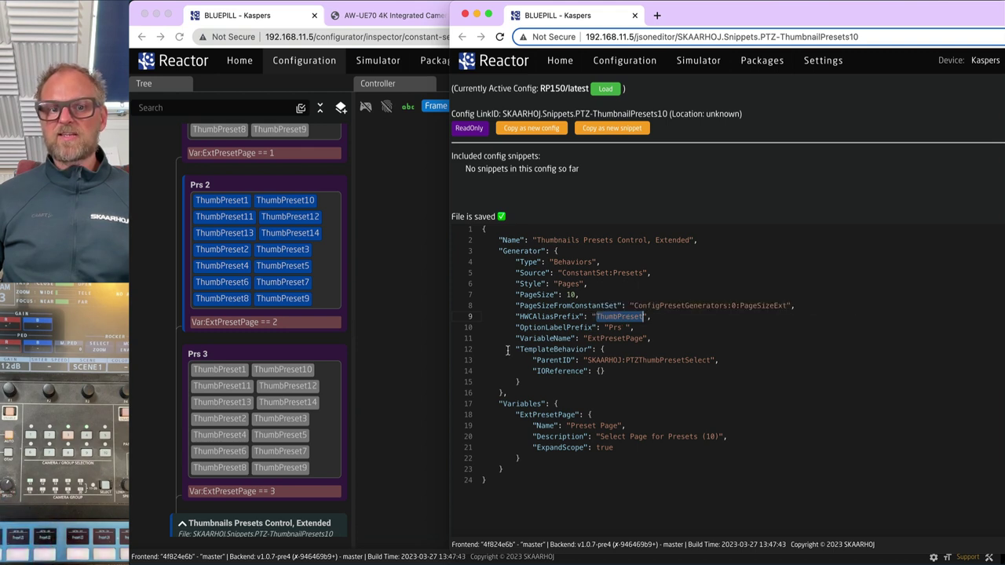
Highlight the generator's TemplateBehavior block and its ParentID line in the snippet JSON, and close the snippet window.
drag(516, 350, 530, 385)
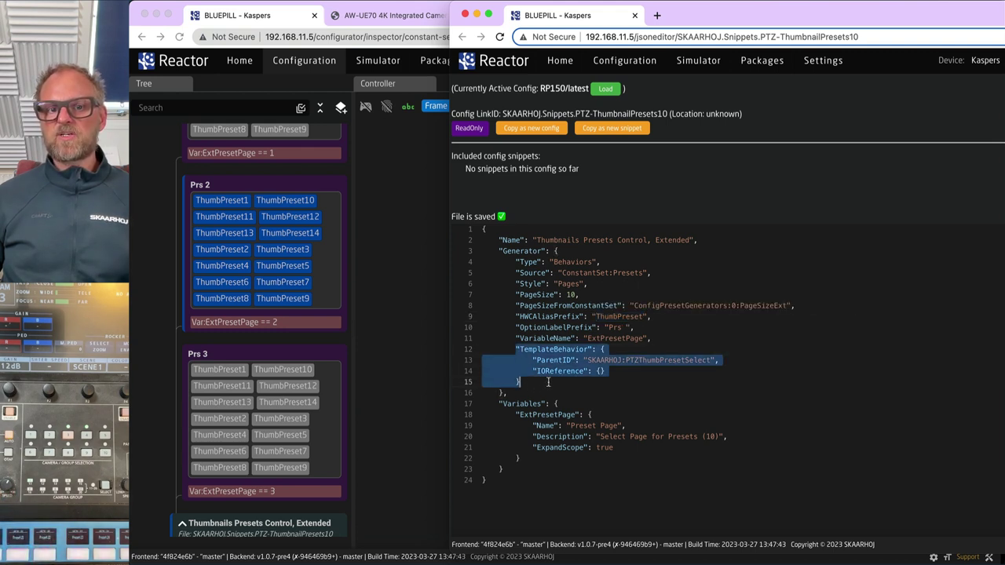
double_click(674, 361)
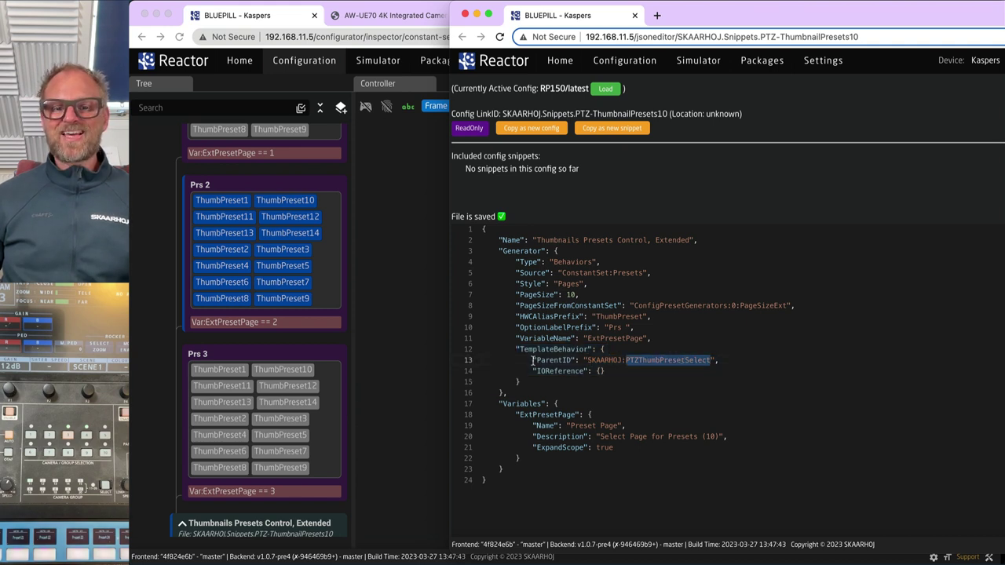
drag(532, 360, 720, 360)
scroll(253, 395, down, 1)
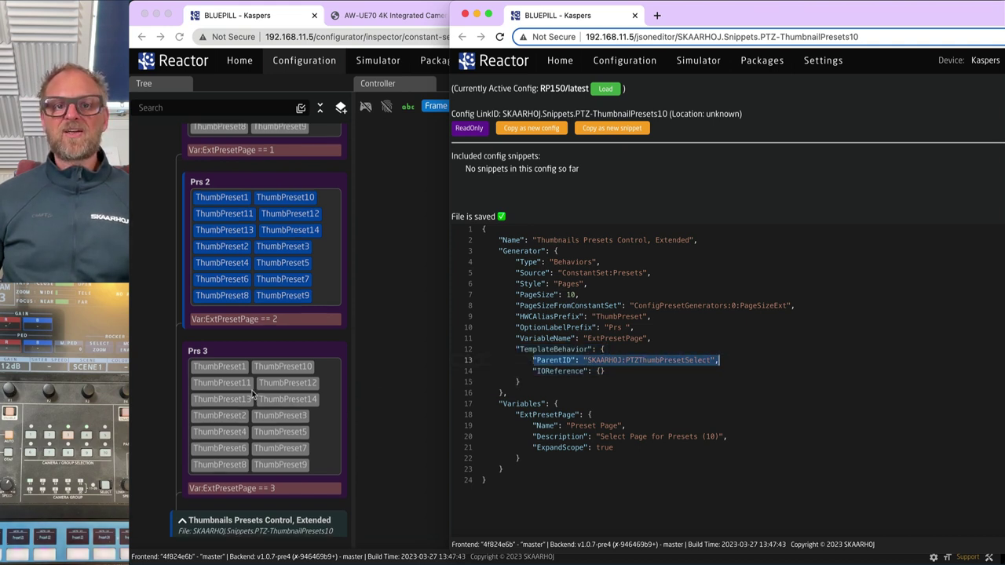
scroll(300, 423, down, 3)
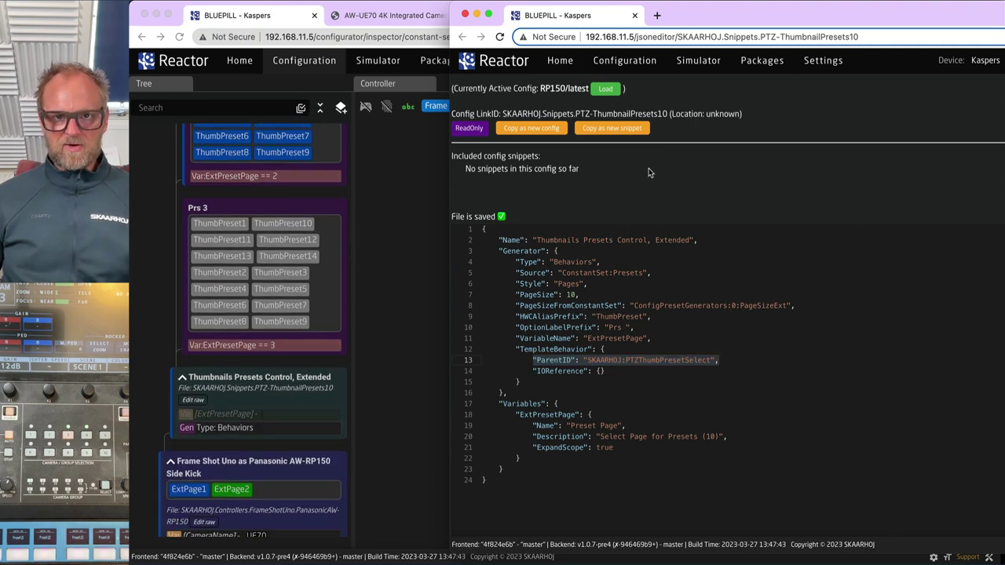
click(465, 15)
Inspect the SKAARHOJ:PTZThumbPresetSelect master behavior with all its details and JSON shown, and highlight its ParentID value.
scroll(311, 409, down, 5)
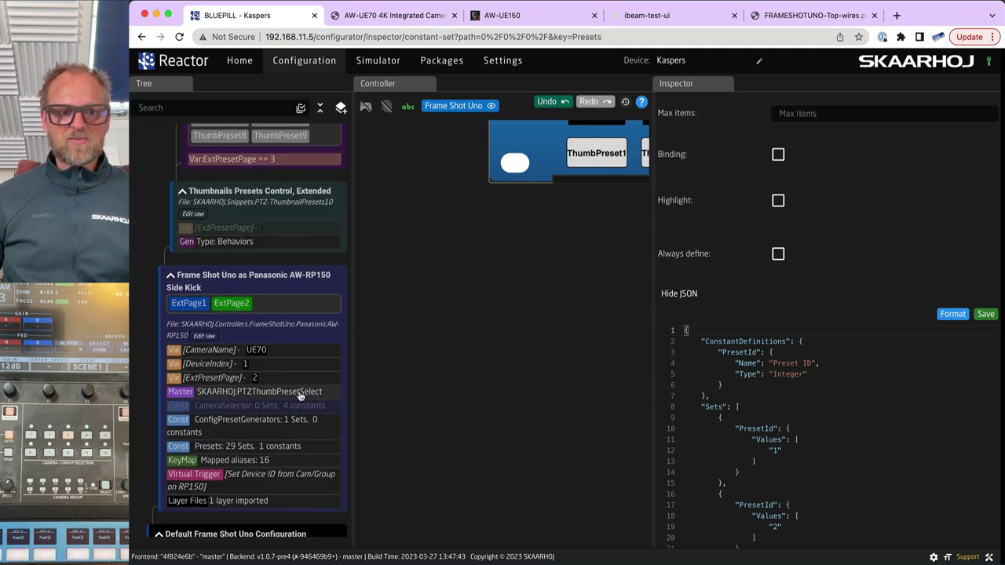
click(277, 395)
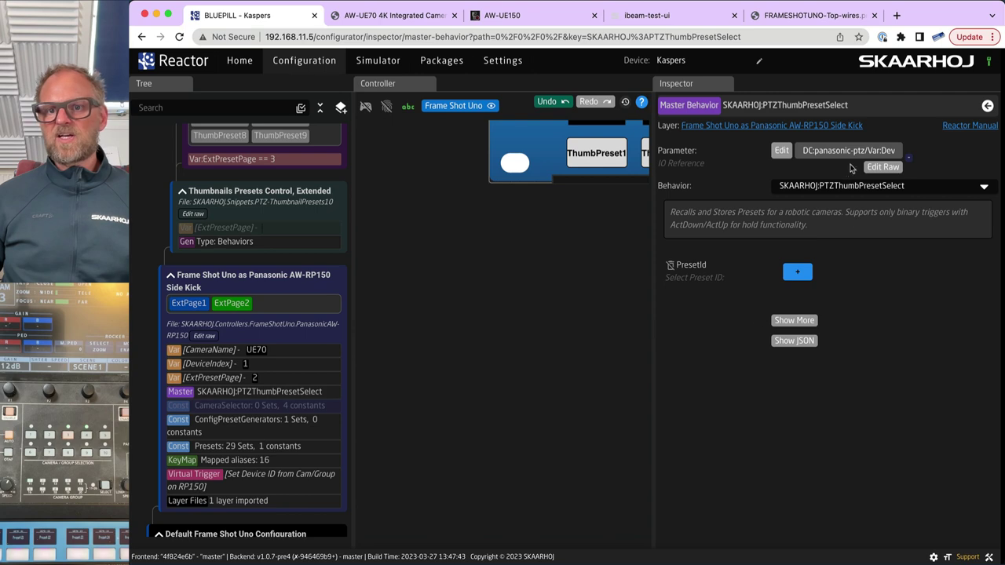
click(794, 320)
scroll(833, 440, down, 6)
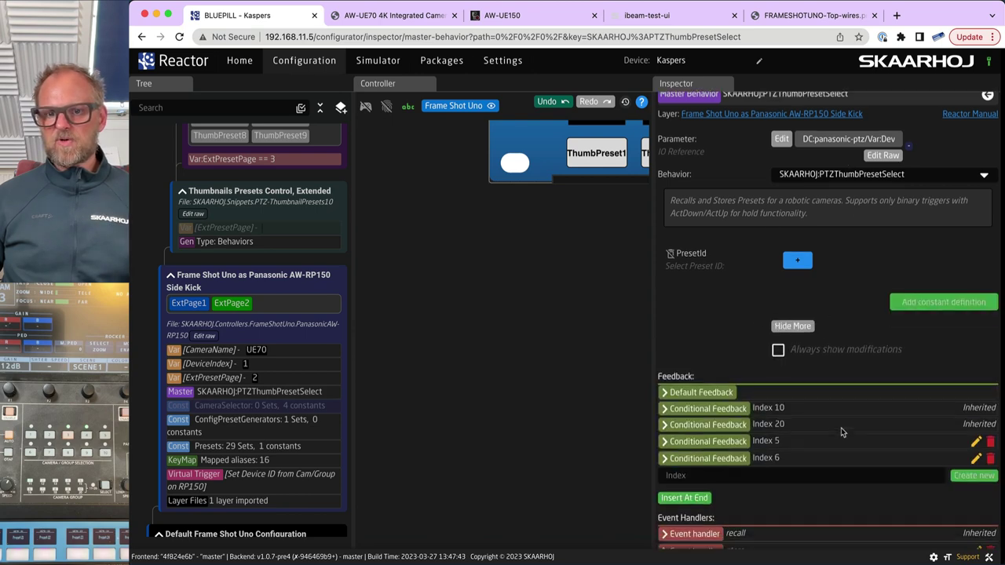
click(795, 542)
scroll(833, 476, down, 5)
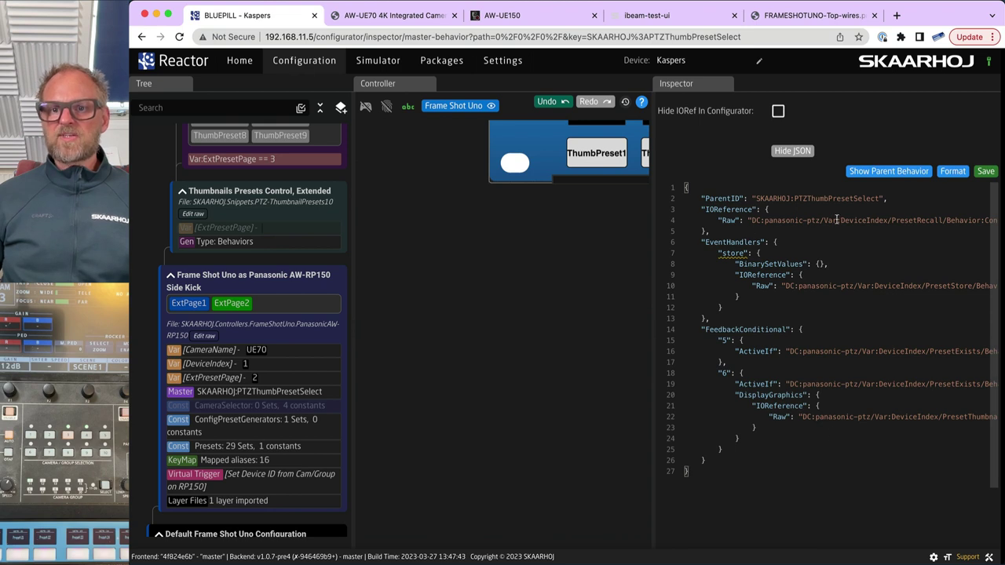
drag(883, 198, 751, 204)
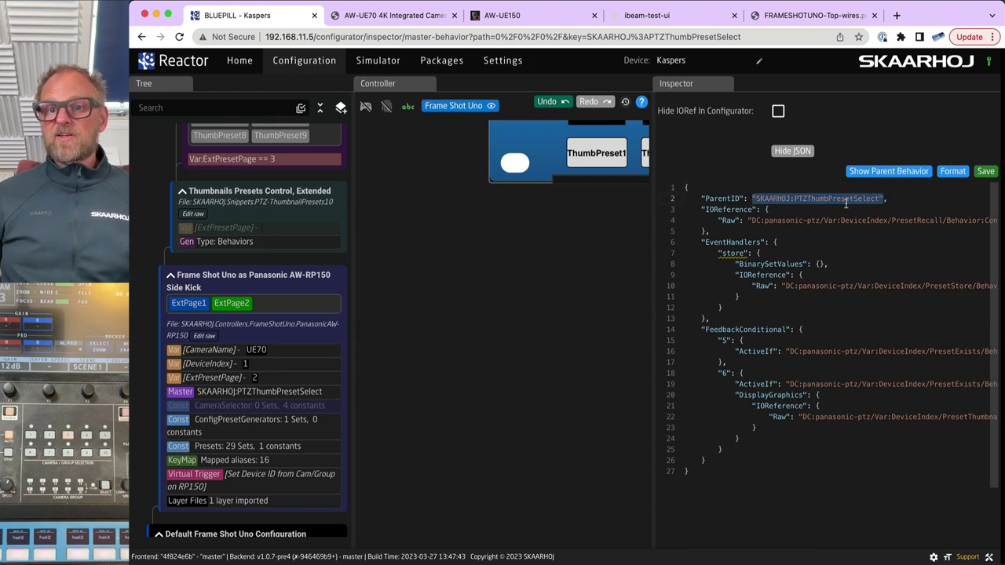
scroll(793, 252, up, 3)
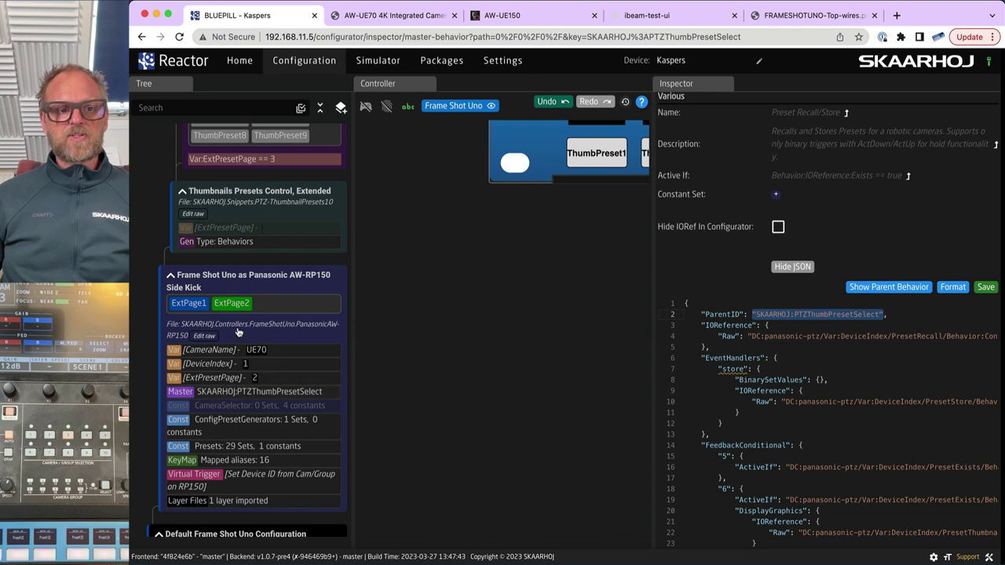
Open the raw JSON of the Frame Shot Uno as Panasonic AW-RP150 Side Kick layer in a separate window and fold all its sections.
click(202, 338)
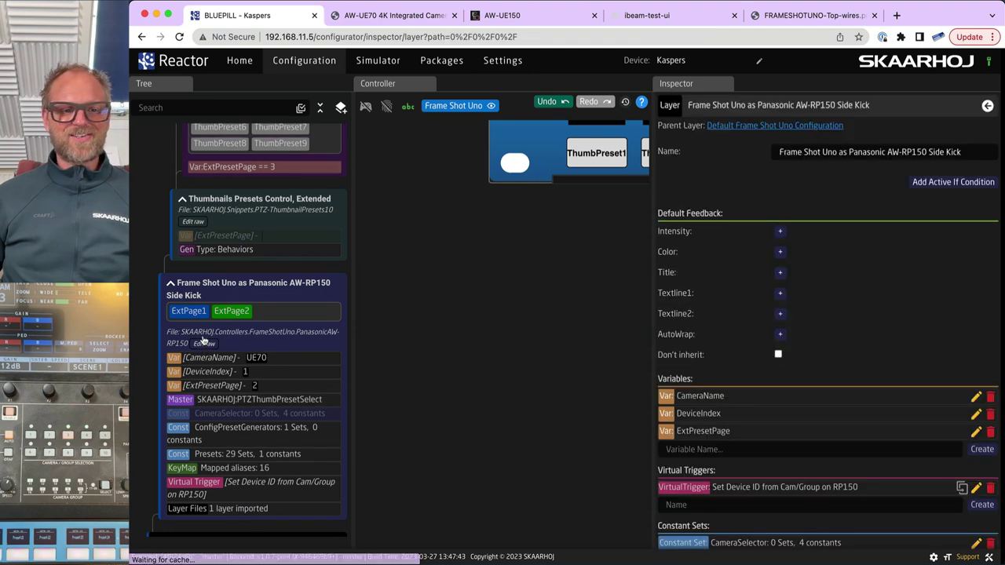
click(204, 344)
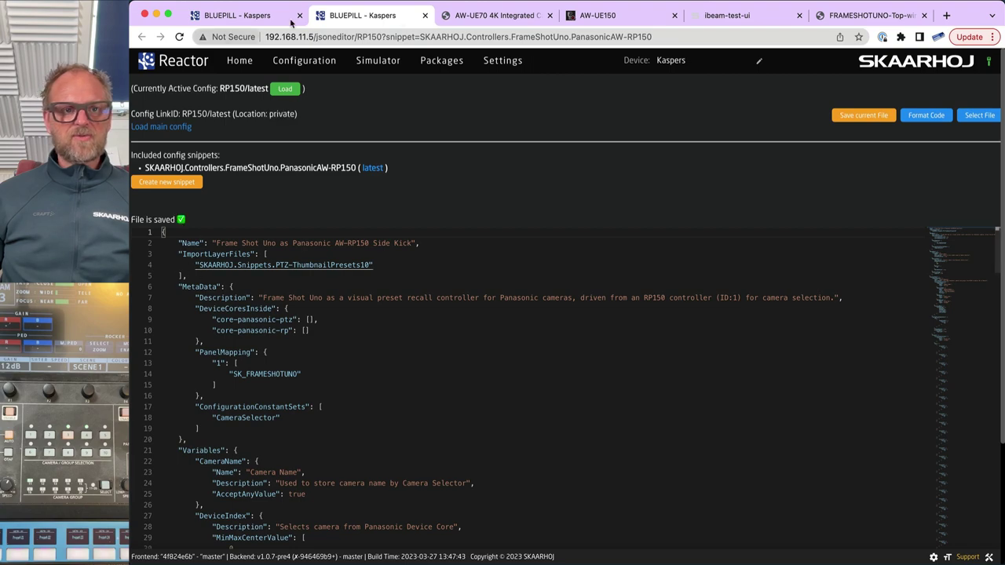
drag(361, 15, 605, 23)
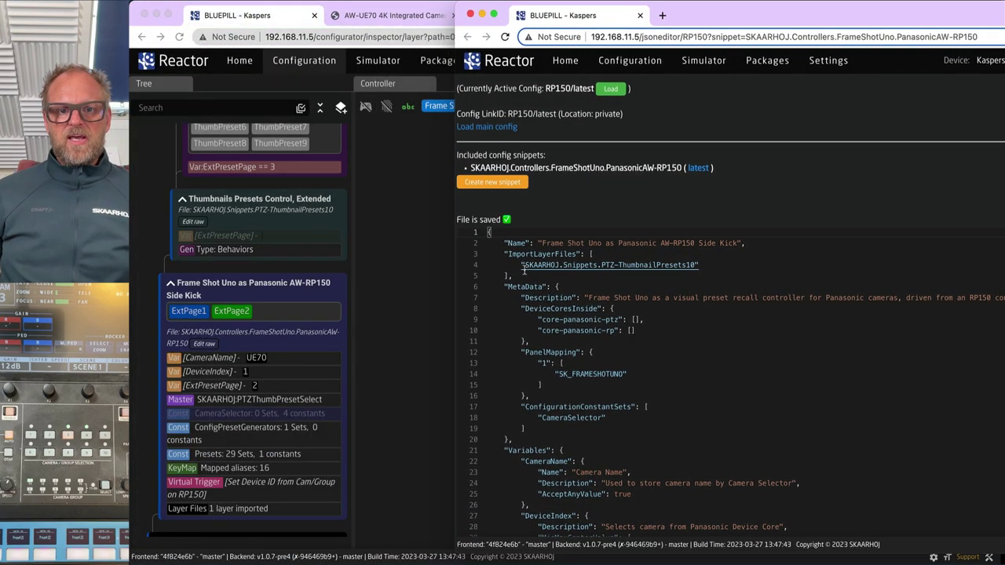
shift+click(484, 234)
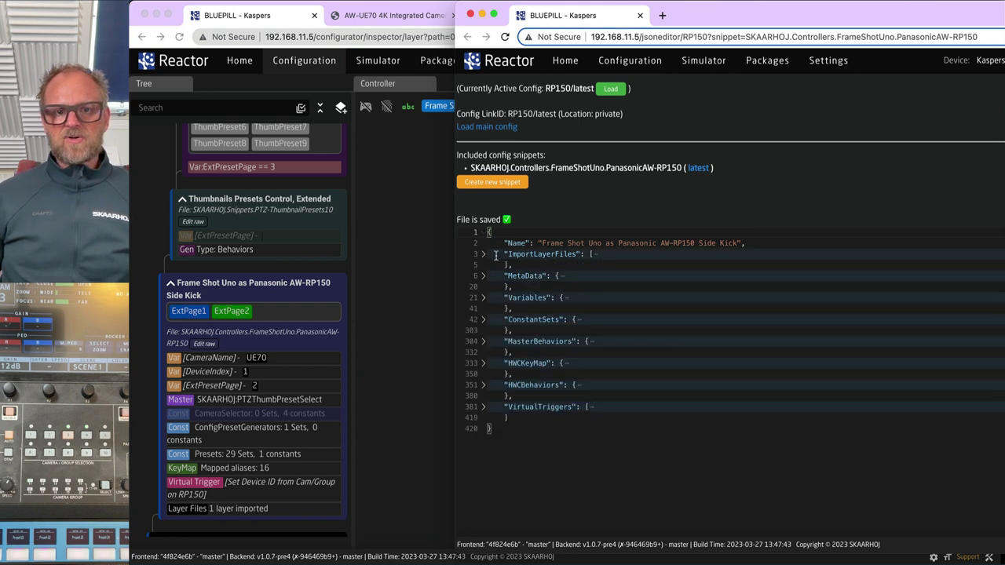
Expand ImportLayerFiles in the layer JSON and briefly look into the MetaData section.
click(483, 256)
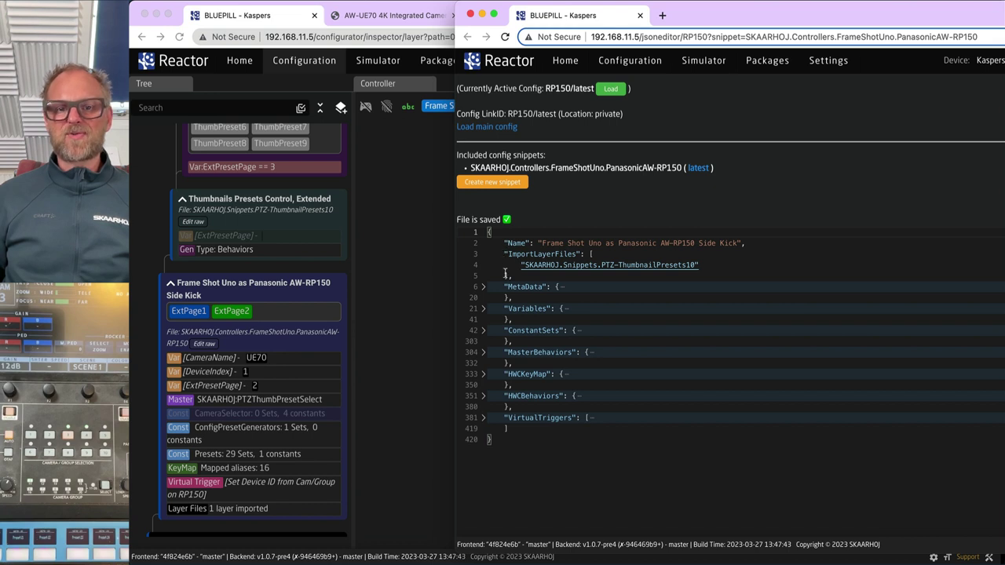
click(484, 288)
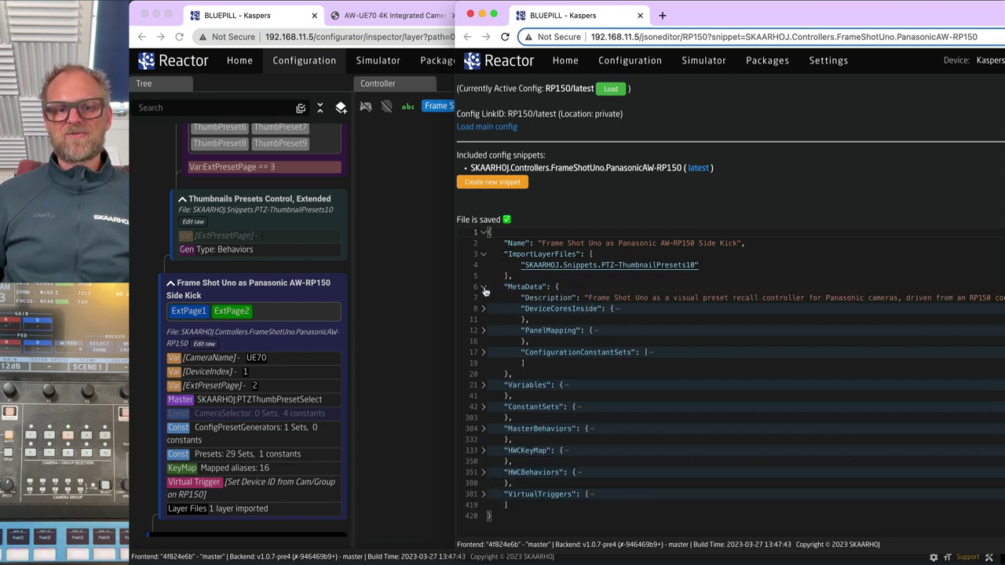
click(484, 289)
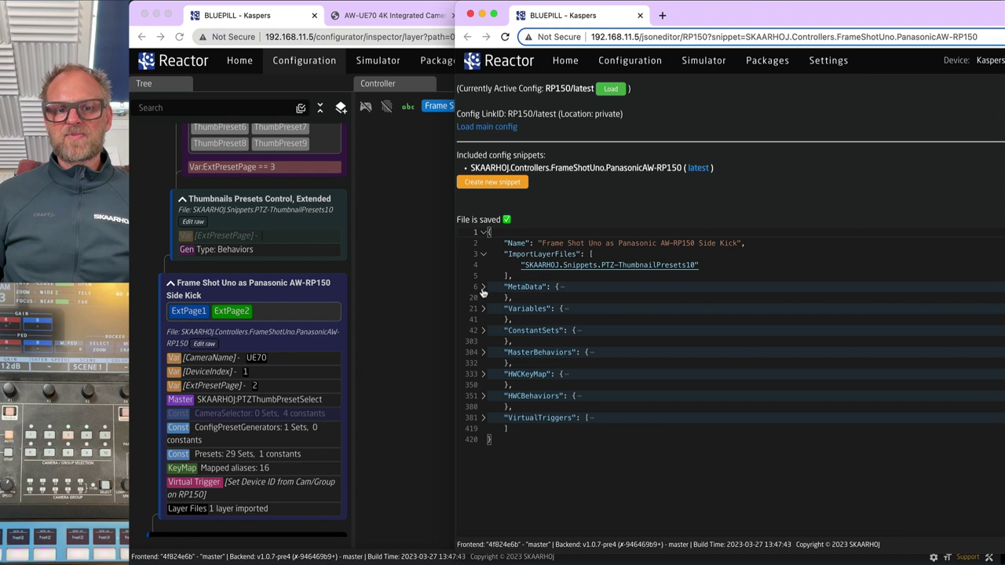
Expand Variables in the layer JSON, highlight the ExtPresetPage entry with its Capture setting, and compare it with the variable in the tree.
click(483, 310)
scroll(601, 331, down, 2)
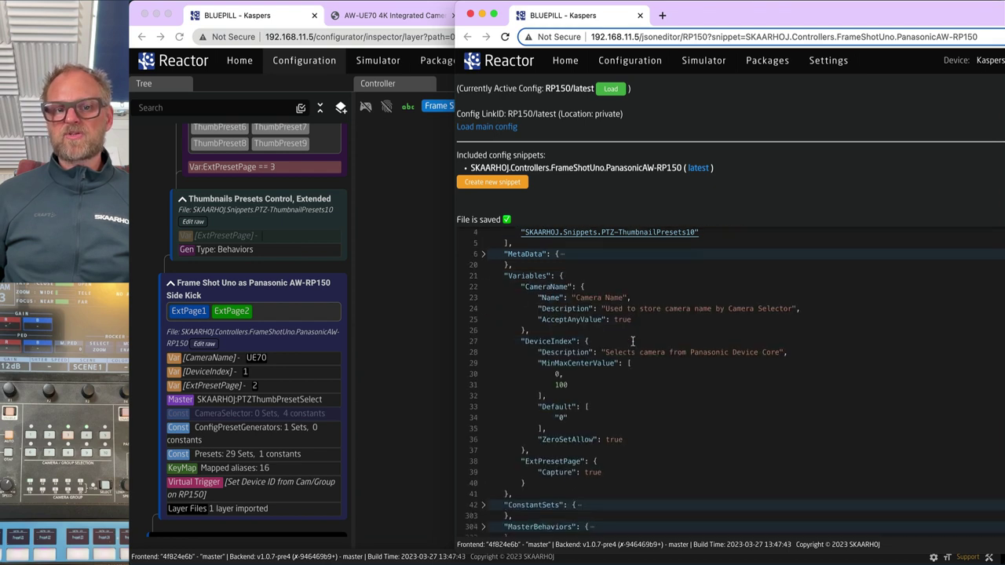
drag(522, 259, 535, 456)
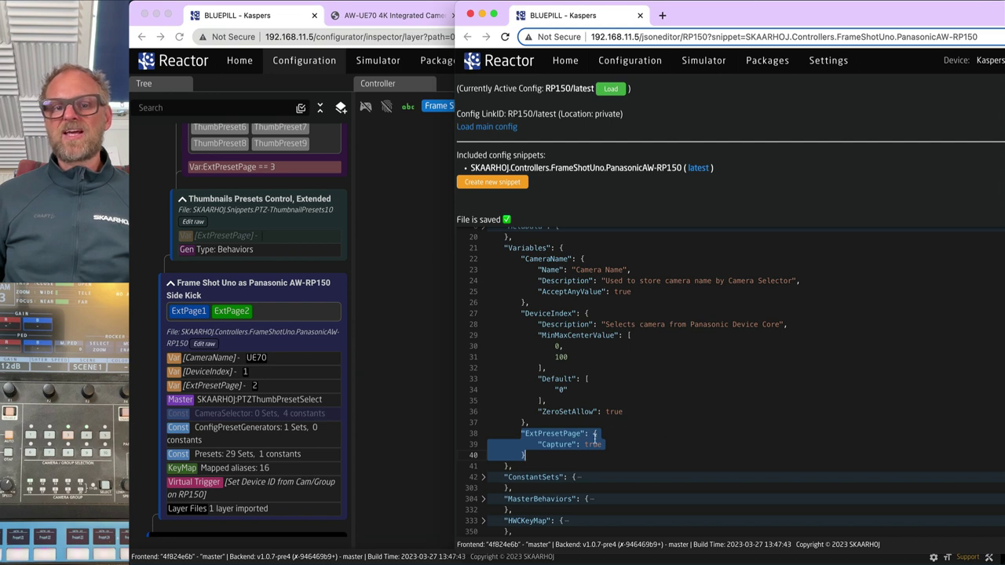
click(545, 445)
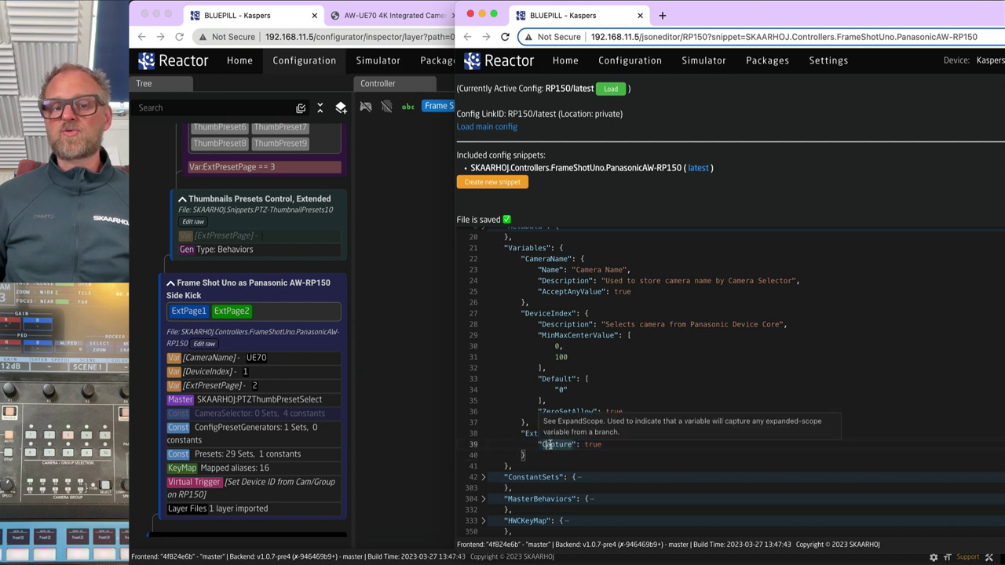
click(638, 445)
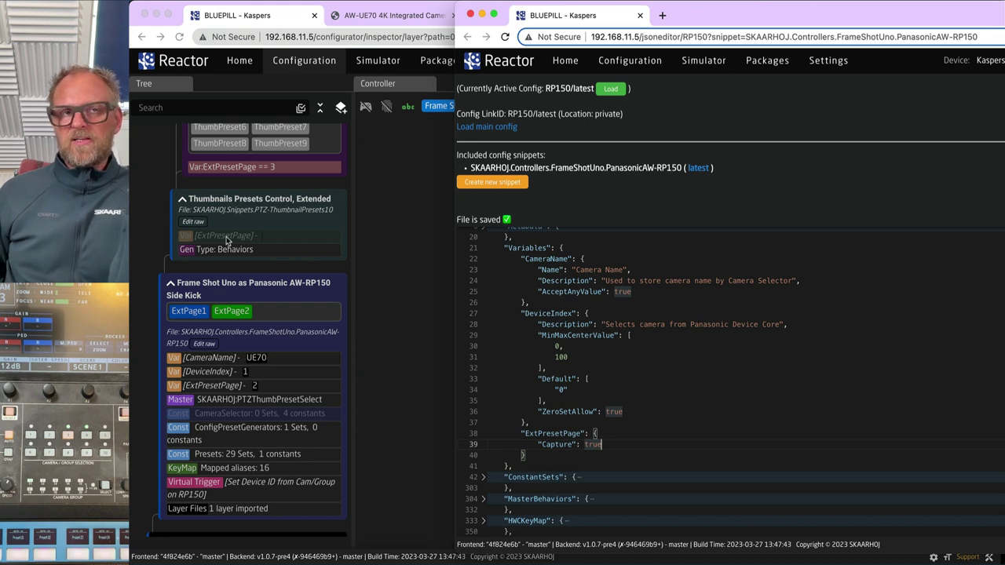
scroll(231, 236, up, 5)
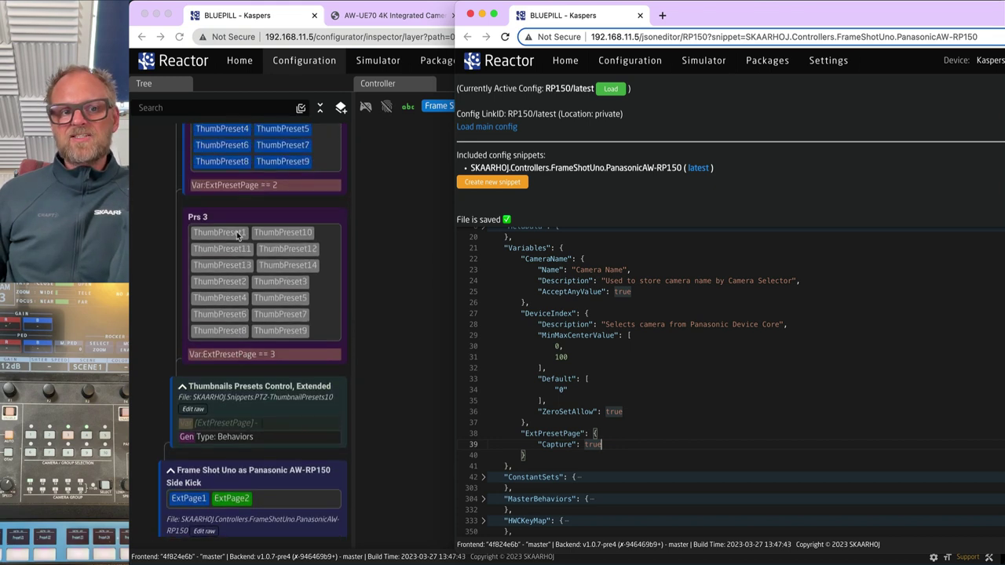
scroll(255, 283, down, 5)
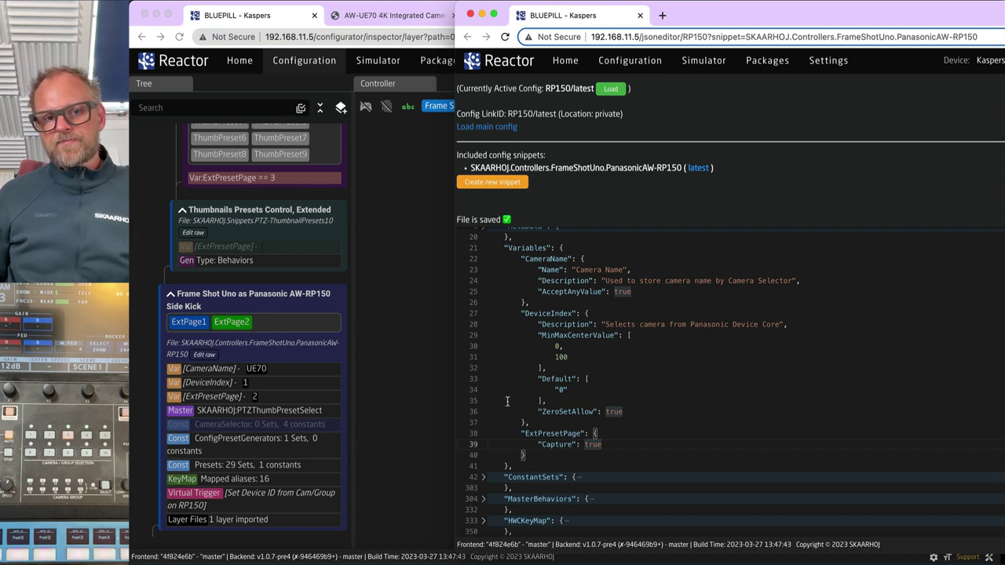
Fold Variables, expand ConstantSets and review the constant definitions and sets inside Presets.
click(483, 249)
click(483, 270)
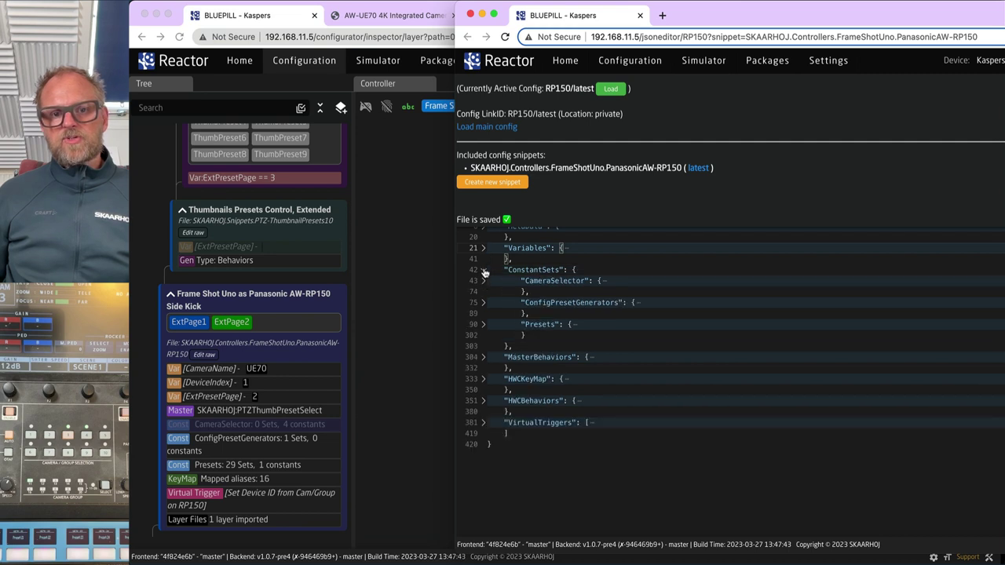
click(484, 327)
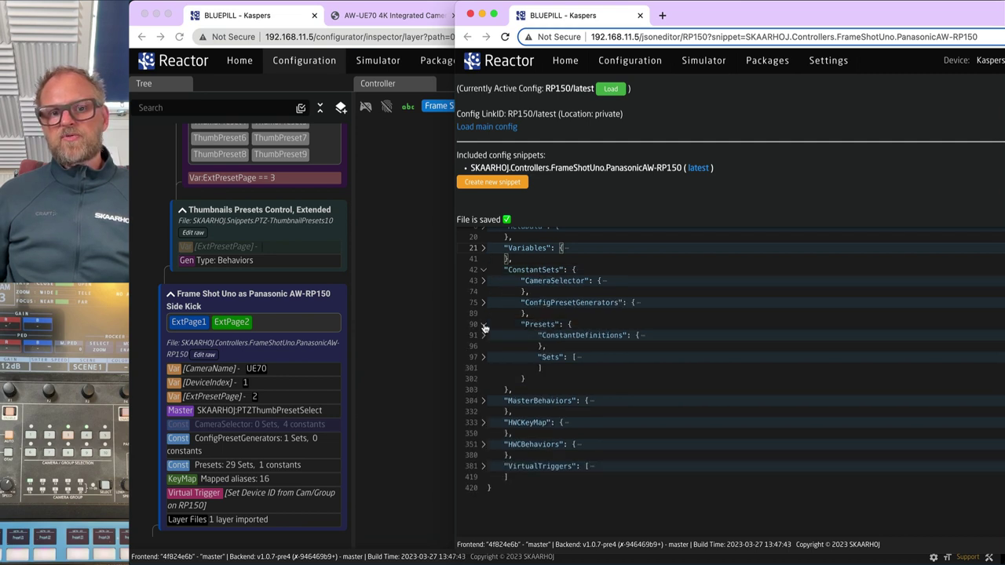
click(484, 327)
click(484, 327)
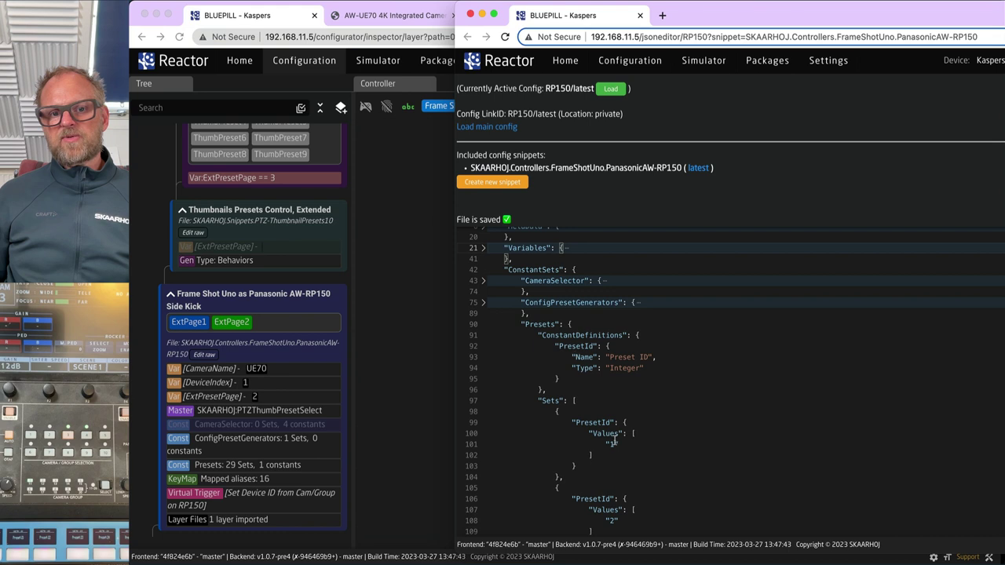
scroll(566, 390, down, 5)
scroll(562, 393, up, 10)
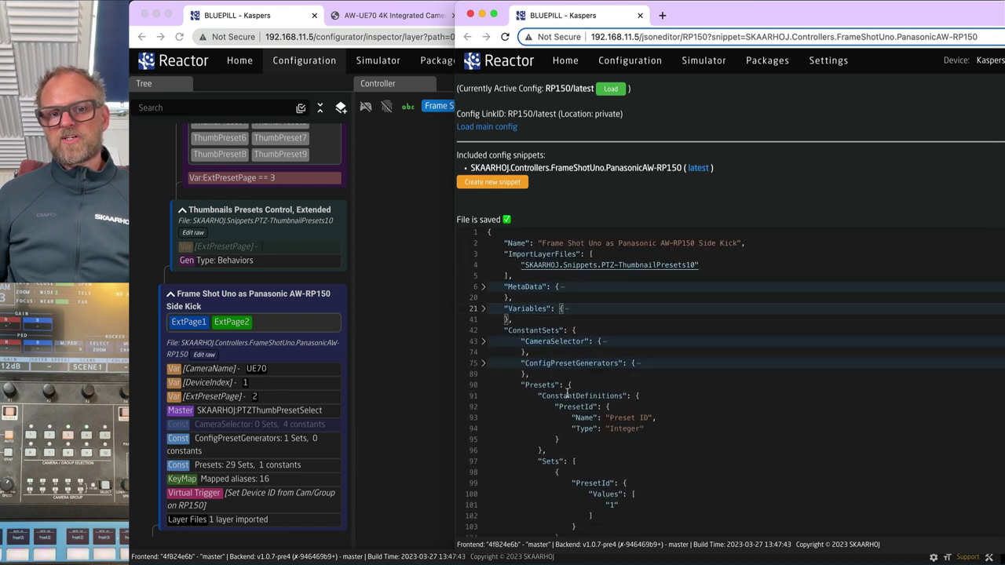
scroll(558, 394, down, 1)
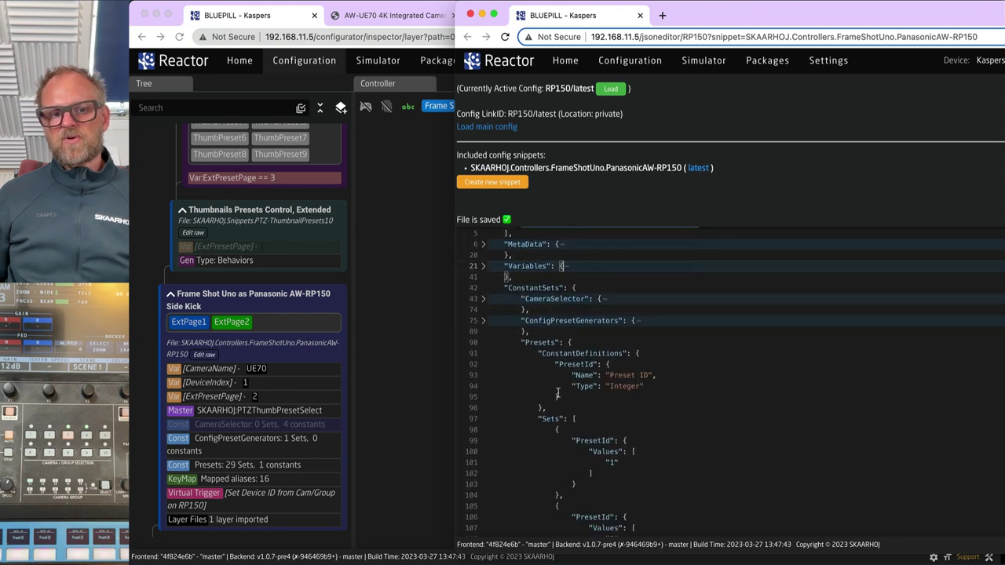
Fold Presets, expand ConfigPresetGenerators and highlight its Sets block containing PageSizeExt.
click(483, 343)
click(483, 321)
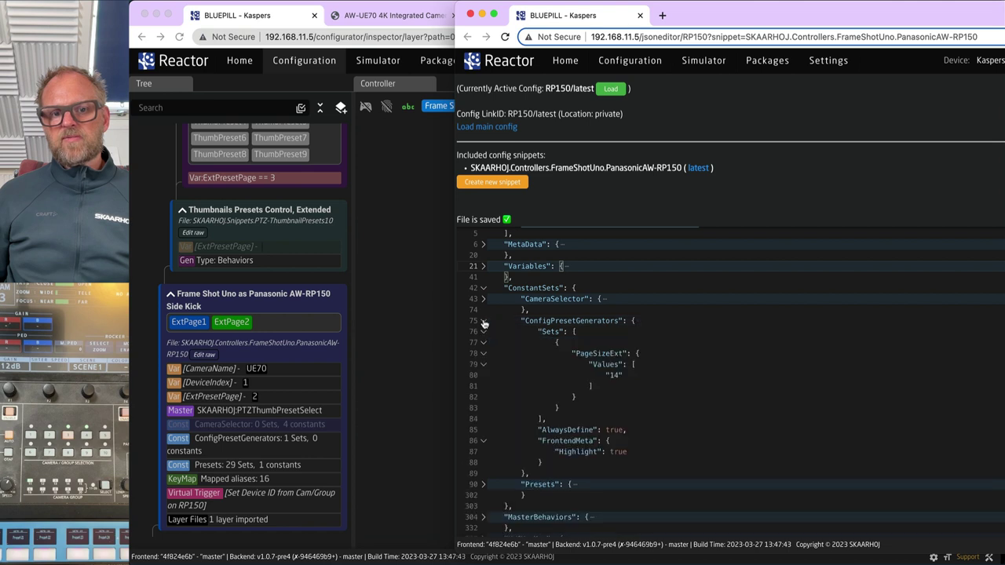
drag(536, 331, 588, 415)
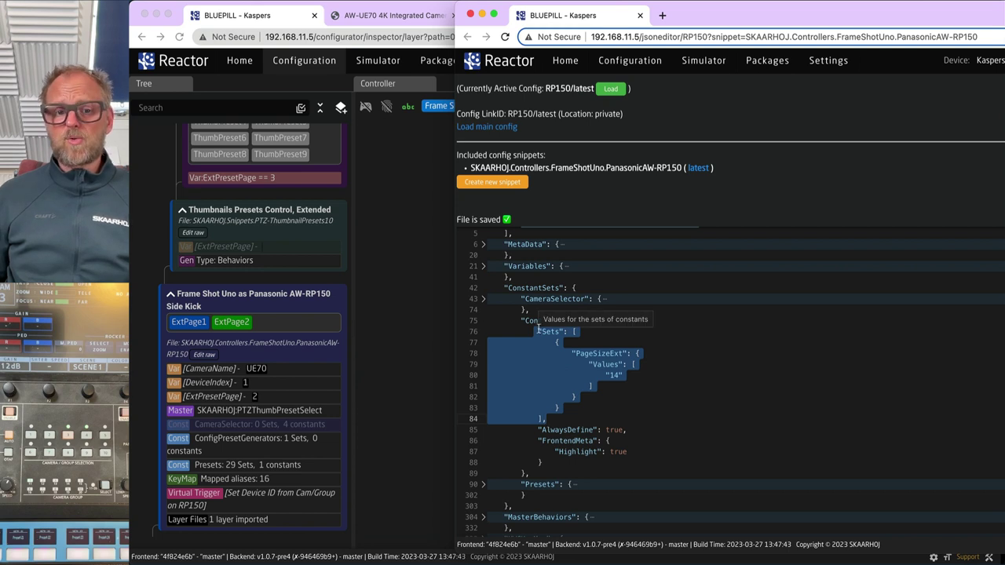
Review CameraSelector with its constant definitions folded to CameraName, DeviceIndex, RP150Cam and RP150Group, and fold the whole ConstantSets section.
click(483, 299)
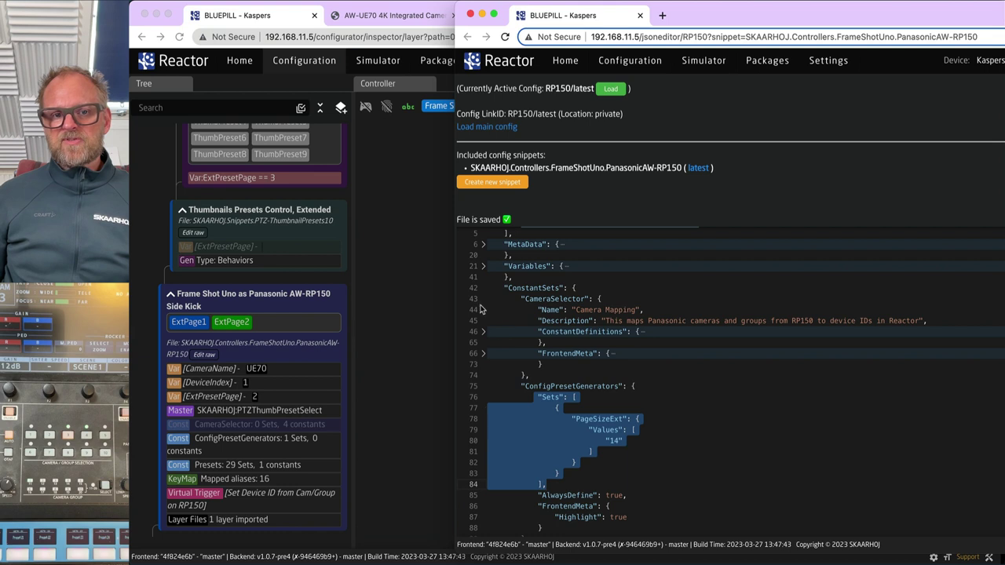
click(483, 301)
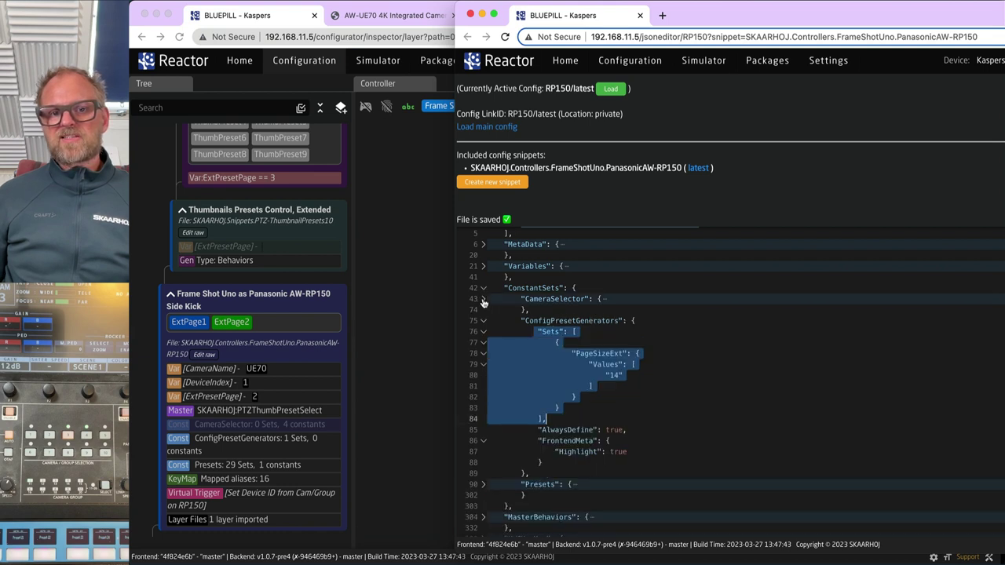
click(485, 303)
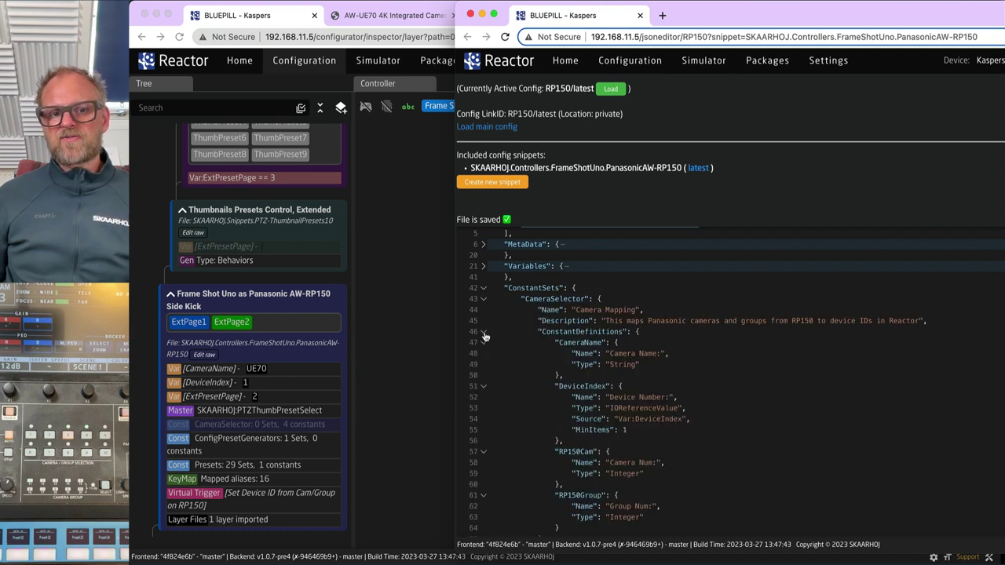
shift+click(484, 333)
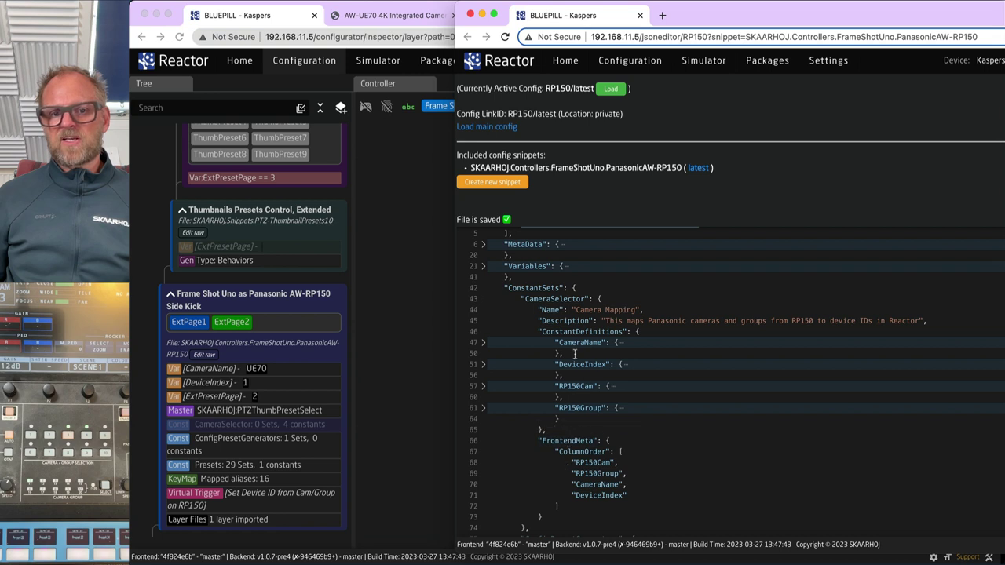
click(483, 288)
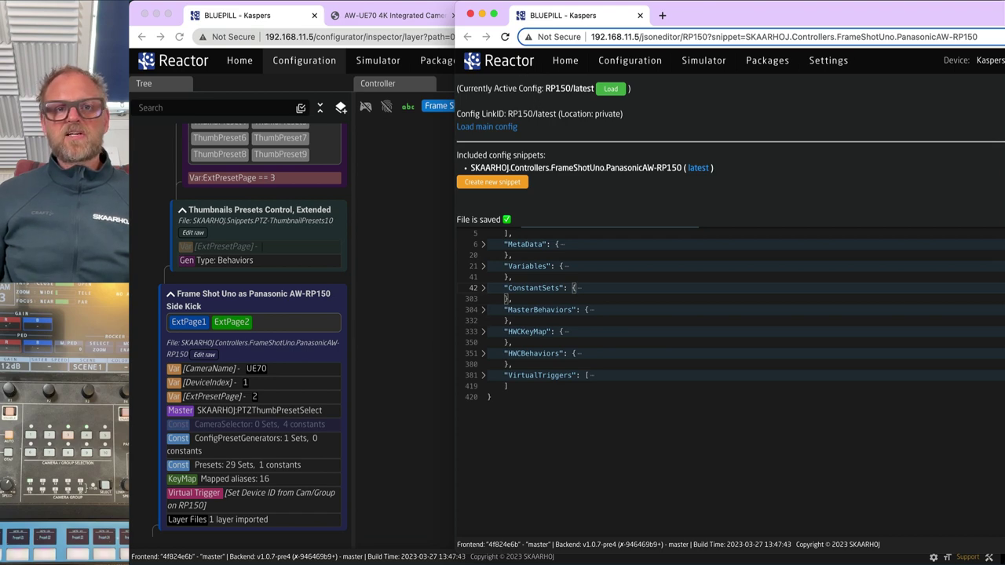
Close the layer JSON editor window and review the configuration tree from the Prs preset pages down to the Root Layer.
click(470, 15)
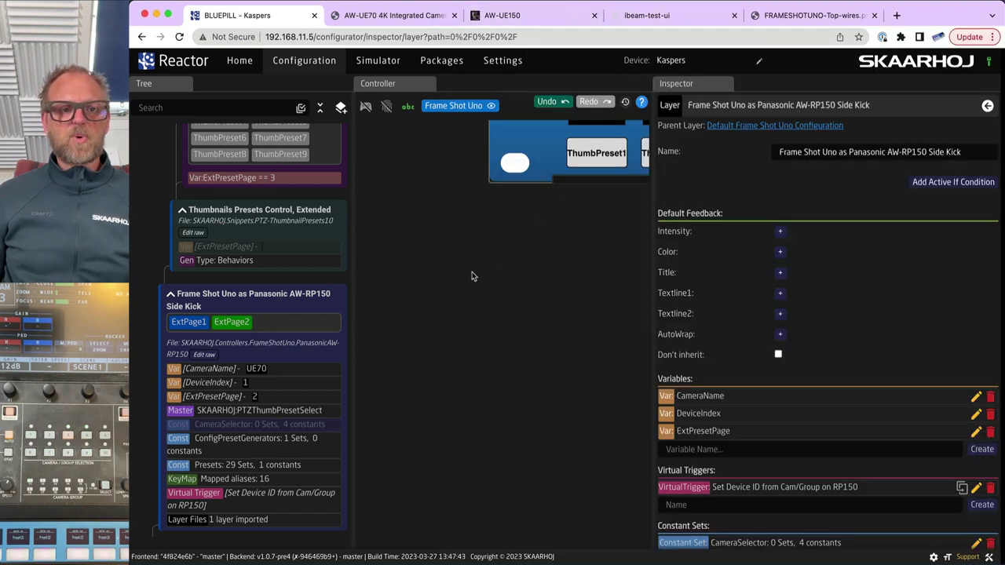
scroll(254, 263, up, 10)
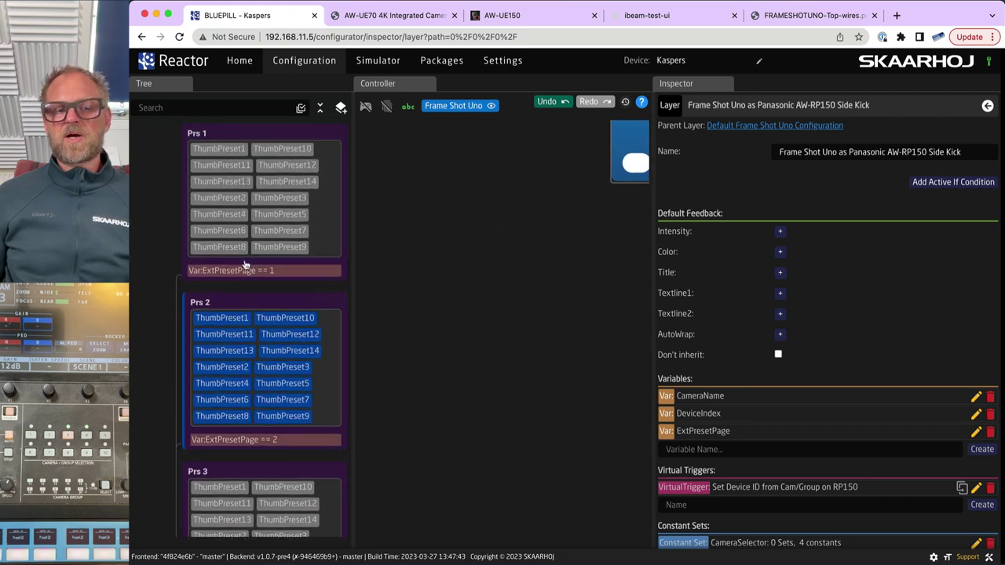
scroll(254, 263, down, 8)
scroll(271, 452, down, 3)
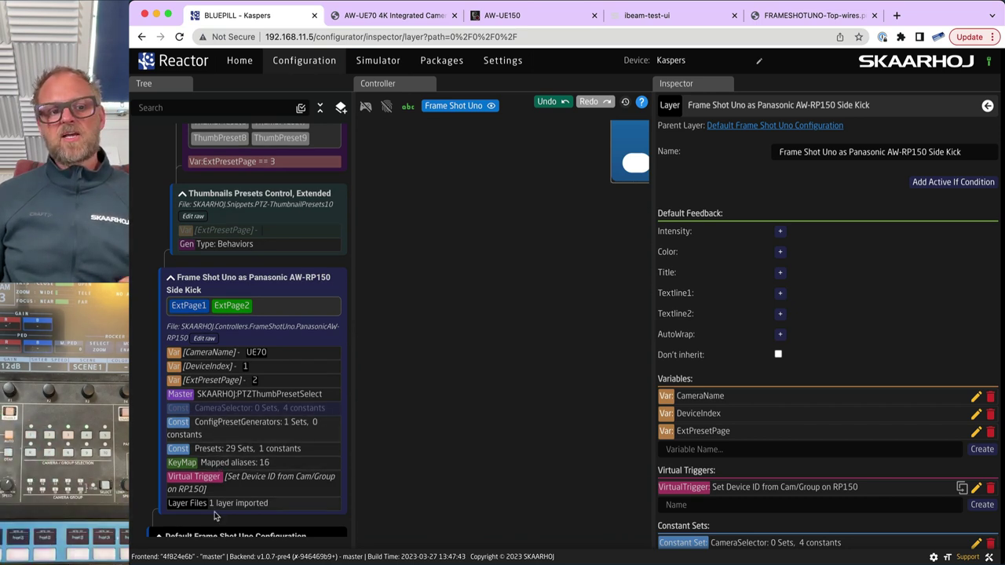
scroll(211, 434, down, 3)
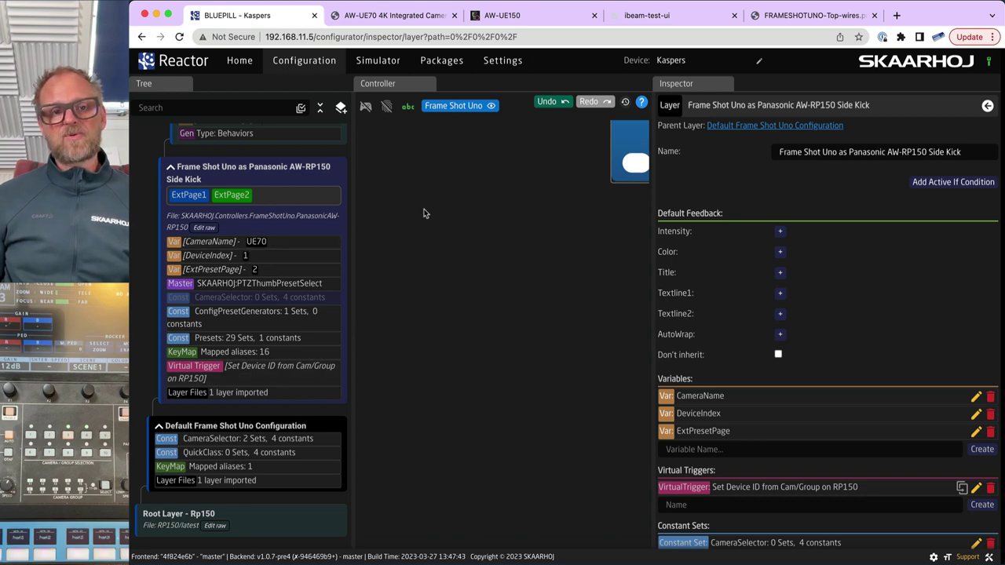
Open the Simulator for the Frame Shot Uno and examine its thumbnail preset buttons and the ExtPage1 and ExtPage2 buttons.
click(384, 66)
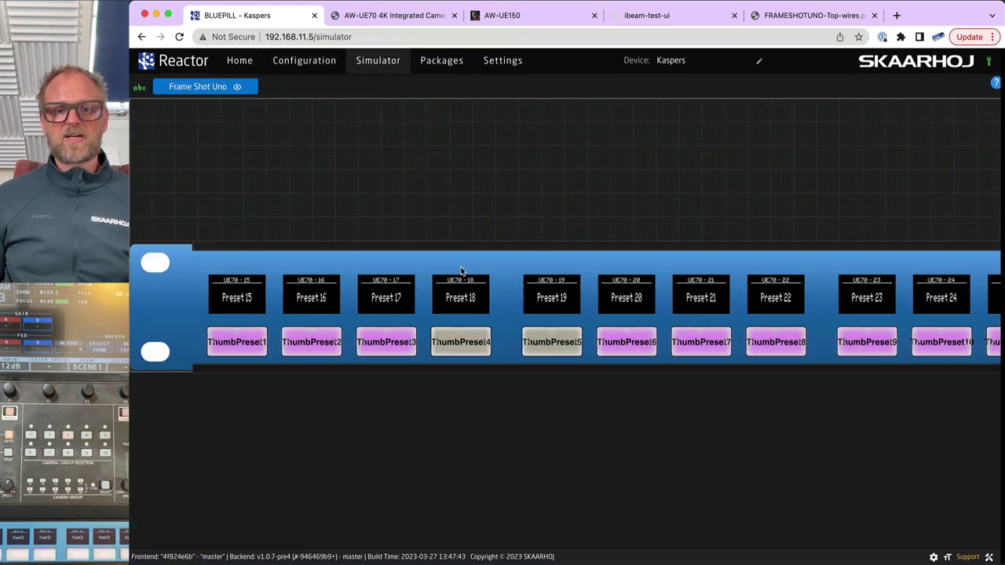
scroll(464, 271, down, 5)
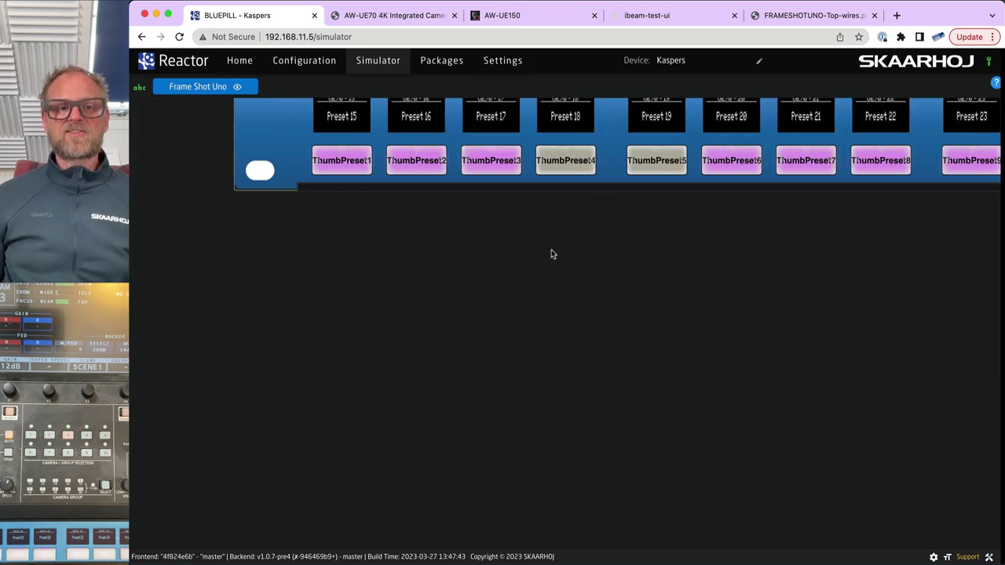
drag(593, 249, 518, 315)
scroll(738, 295, right, 10)
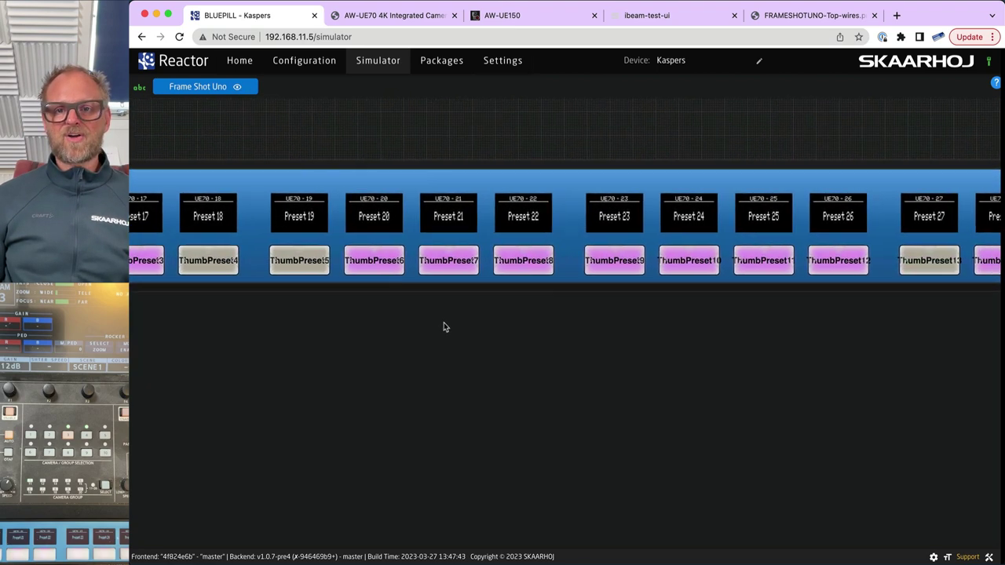
scroll(460, 333, right, 5)
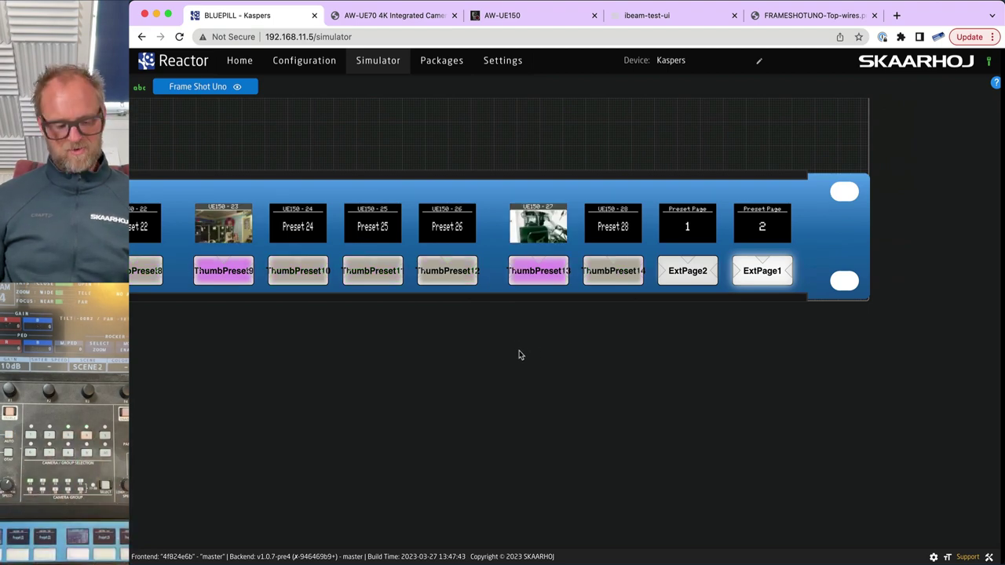
scroll(429, 350, left, 10)
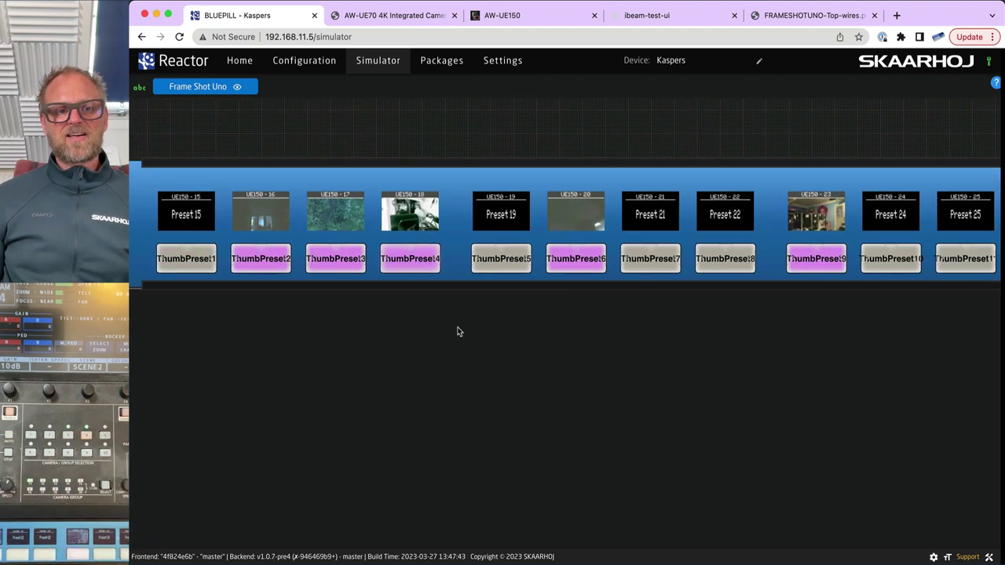